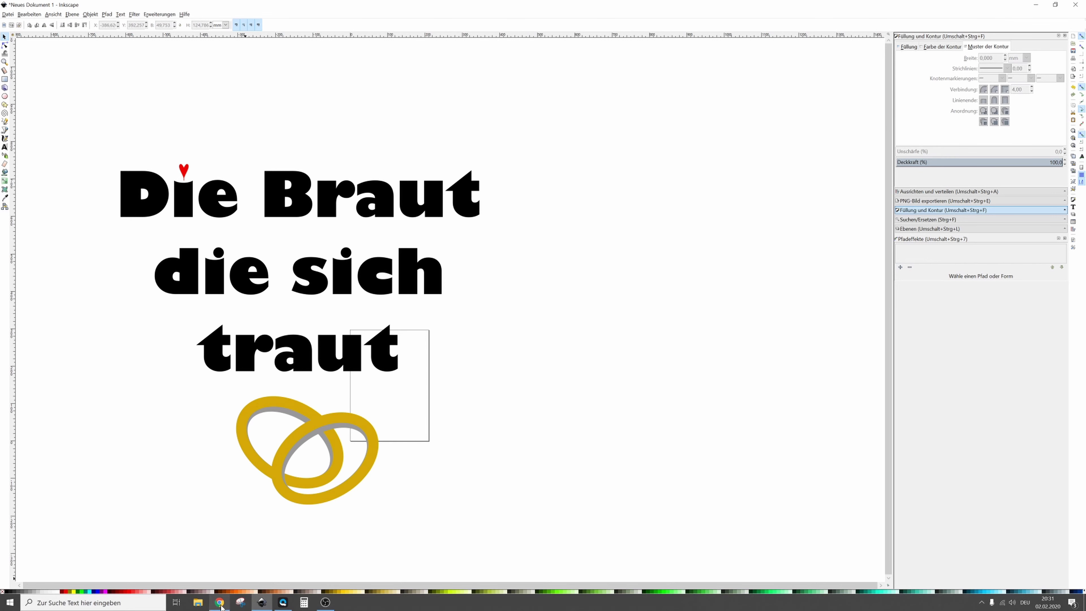
- Switch from Inkscape to the browser showing the Spreadshirt partner Designs page
click(220, 604)
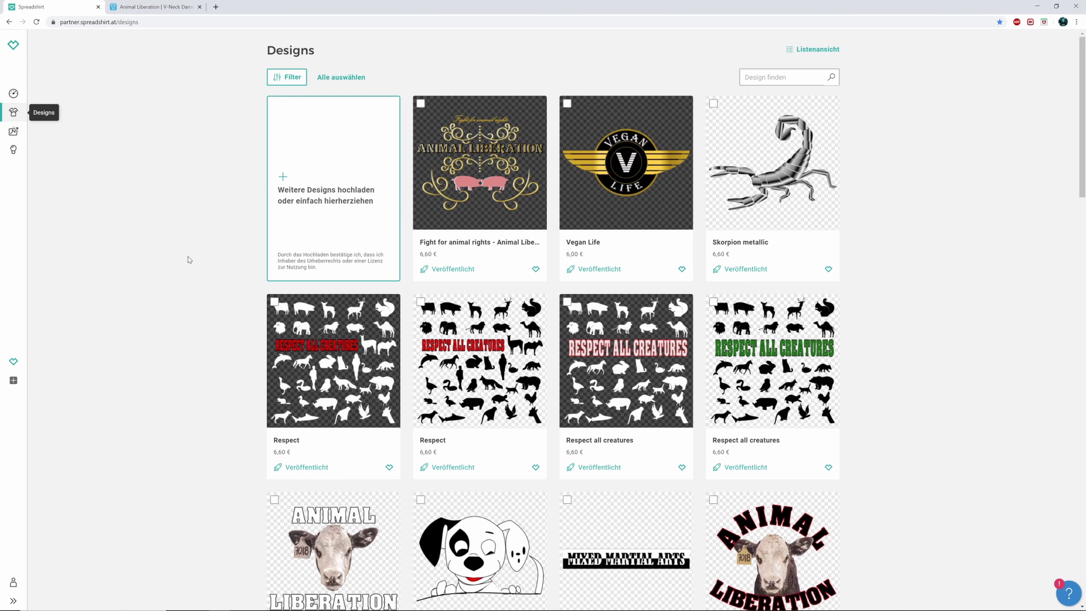
click(144, 8)
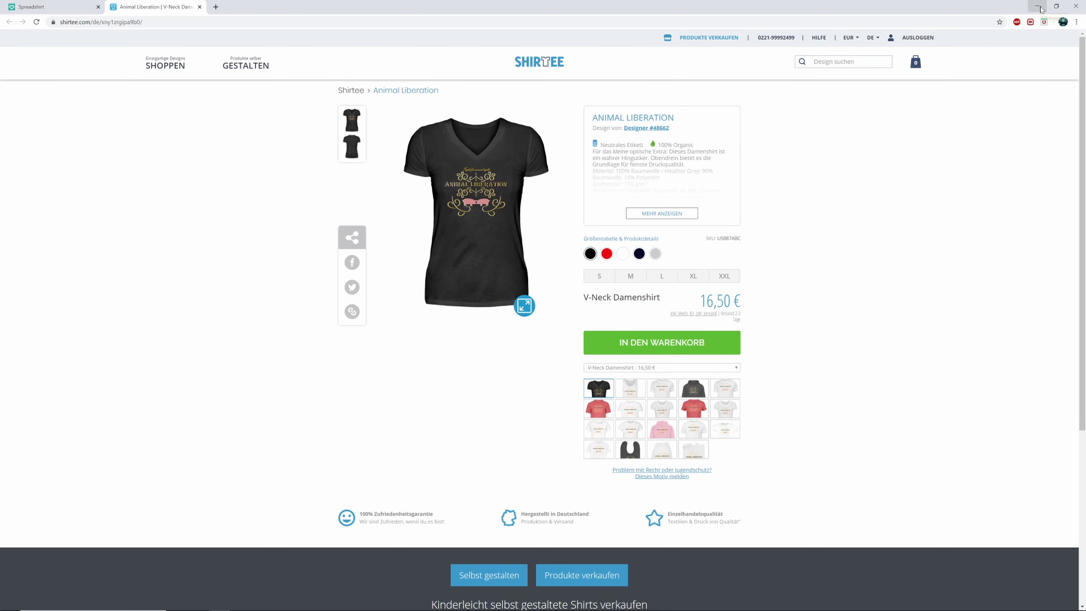
click(33, 6)
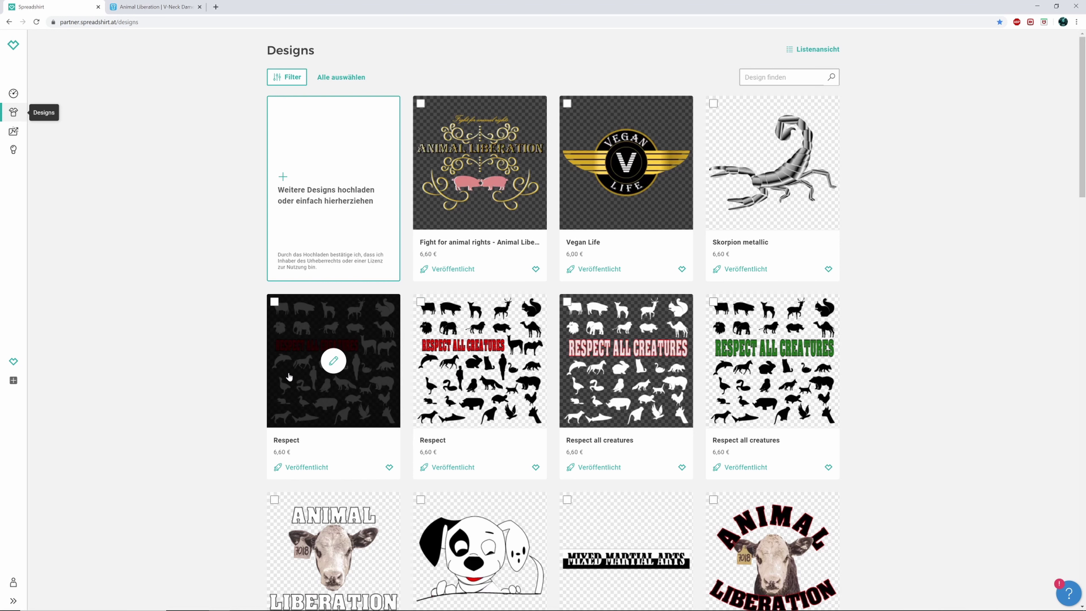
- Open the 'Fight for animal rights - Animal Liberation' design's detail page from the Designs grid
scroll(970, 298, down, 1)
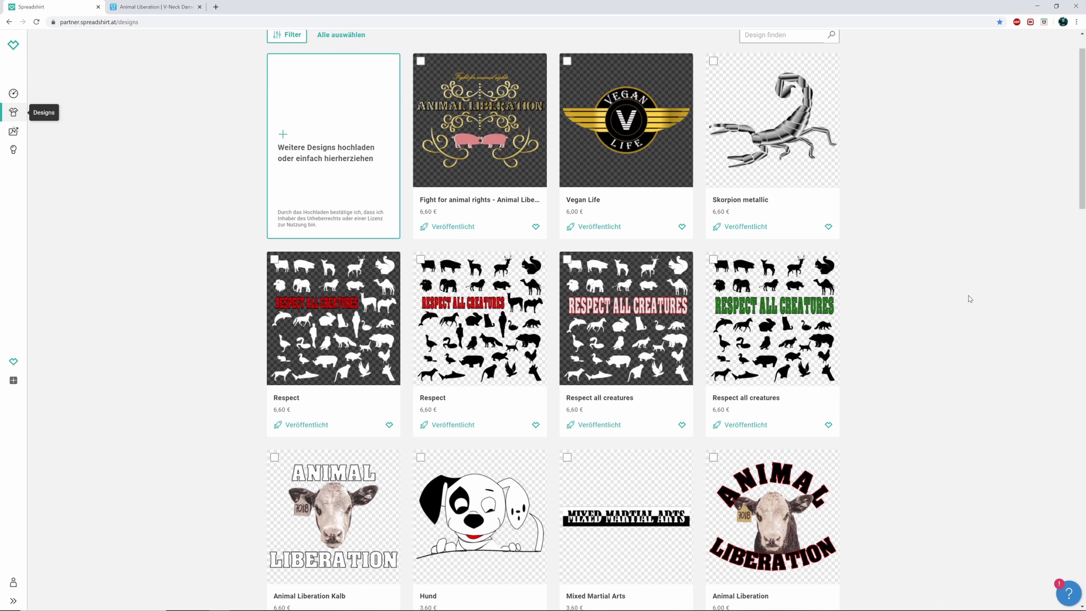
scroll(970, 298, up, 1)
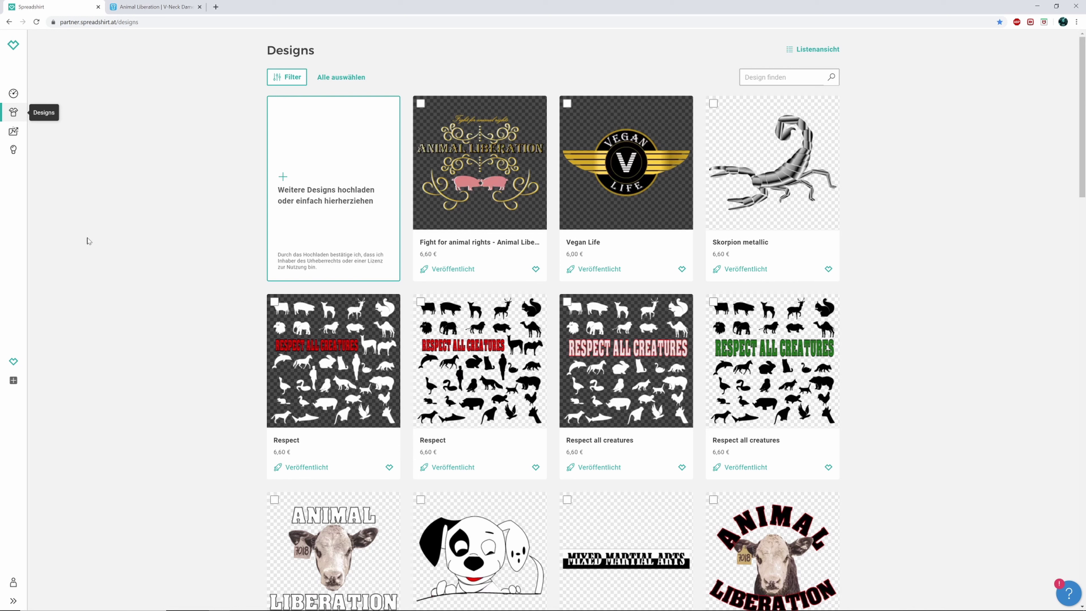
mouse_move(479, 162)
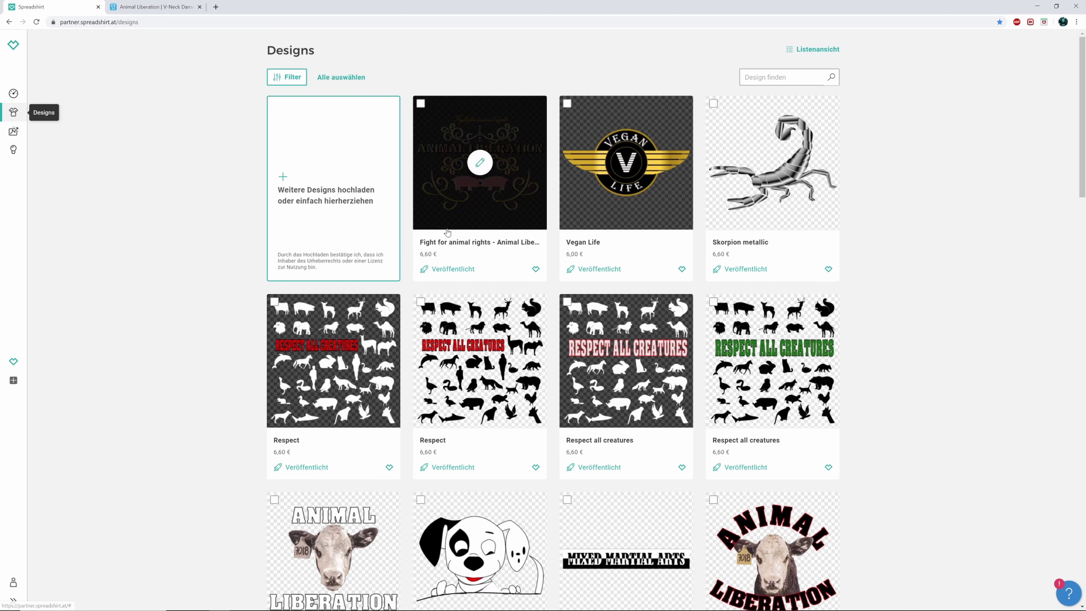
click(476, 164)
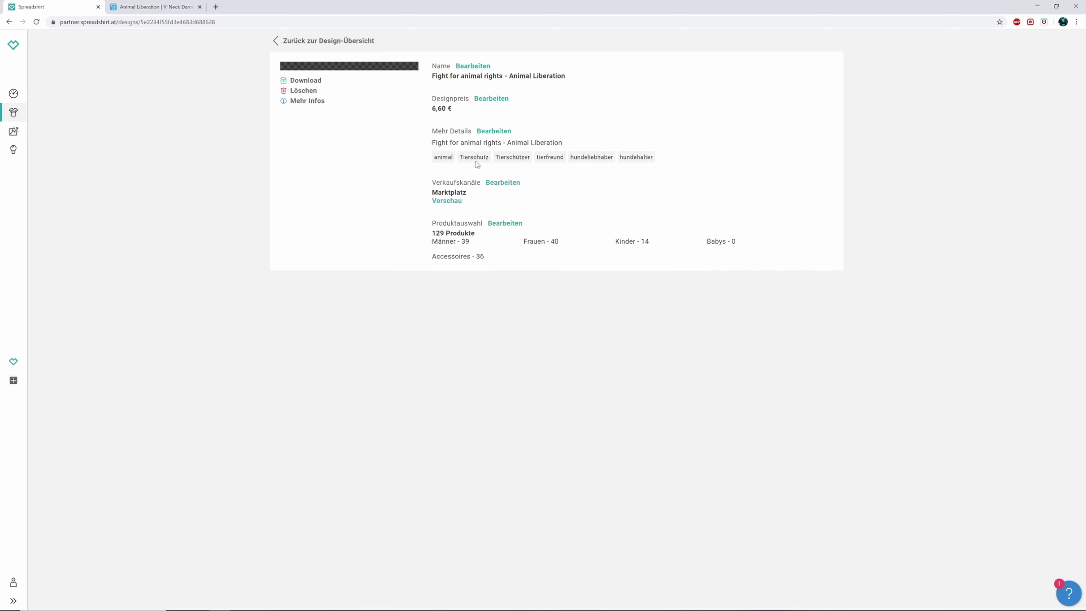
- Review the Statistik > Guthaben table with its 5,45 € balance, then return to Designs
click(39, 133)
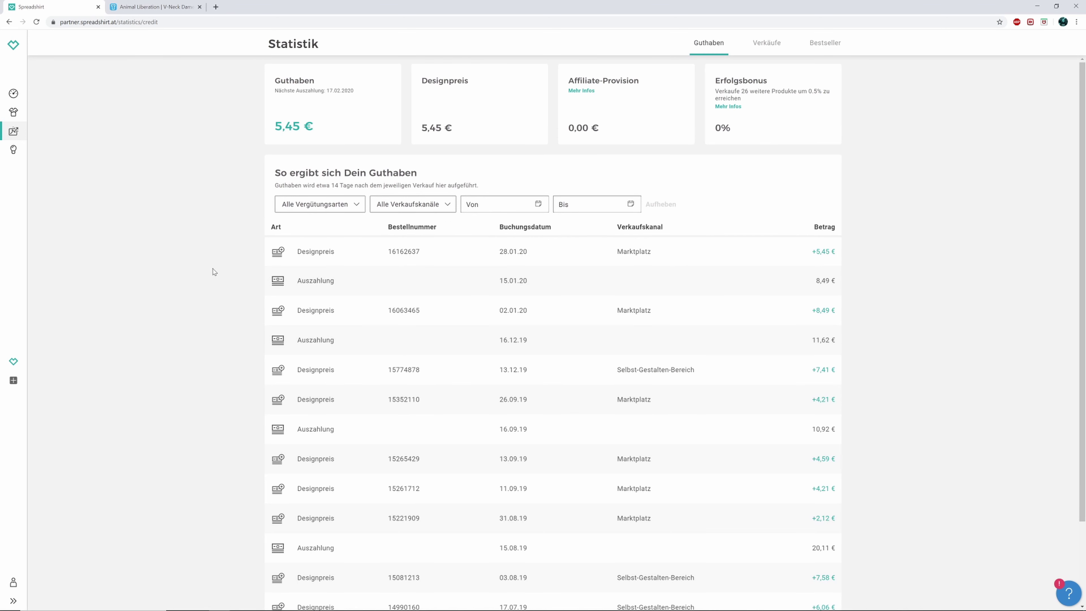
scroll(214, 272, down, 2)
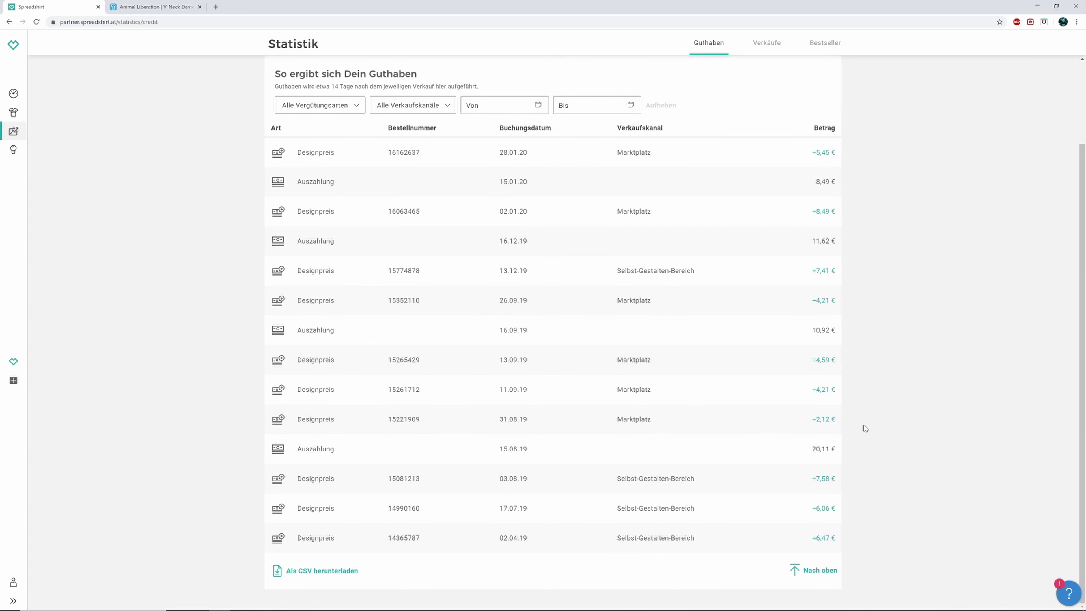
scroll(858, 434, up, 2)
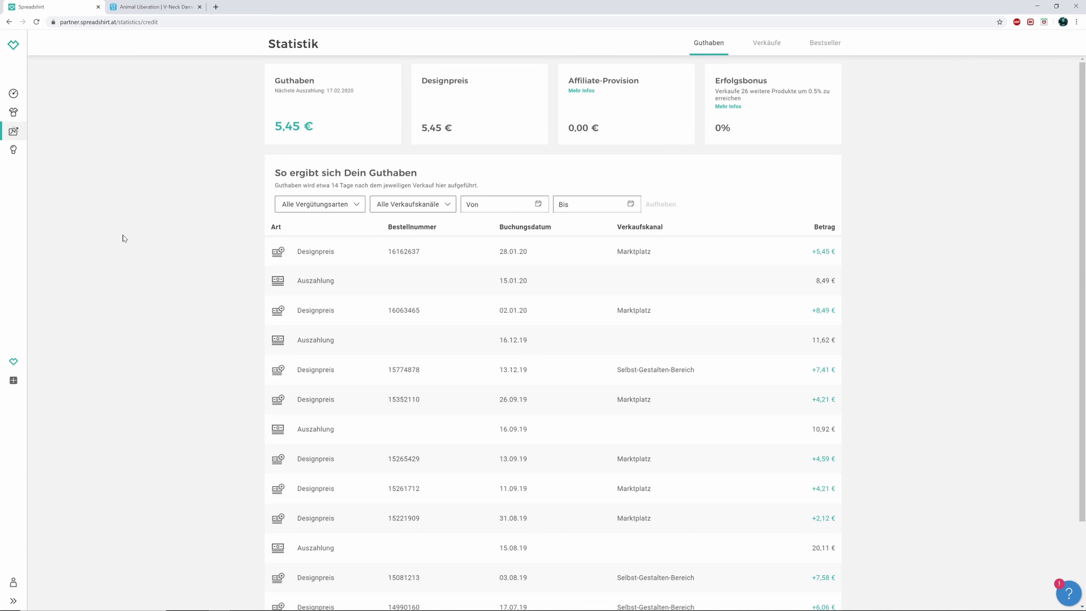
click(15, 113)
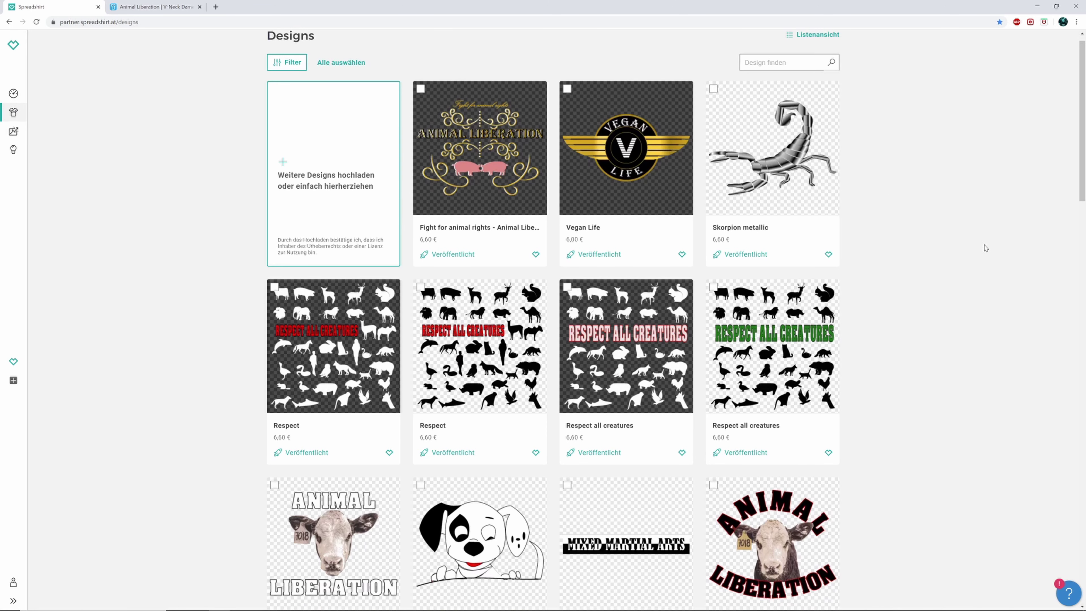
- Scroll through the whole Designs grid to the bottom and back to the top
scroll(982, 214, down, 5)
scroll(984, 253, down, 5)
scroll(982, 255, down, 5)
scroll(983, 257, down, 10)
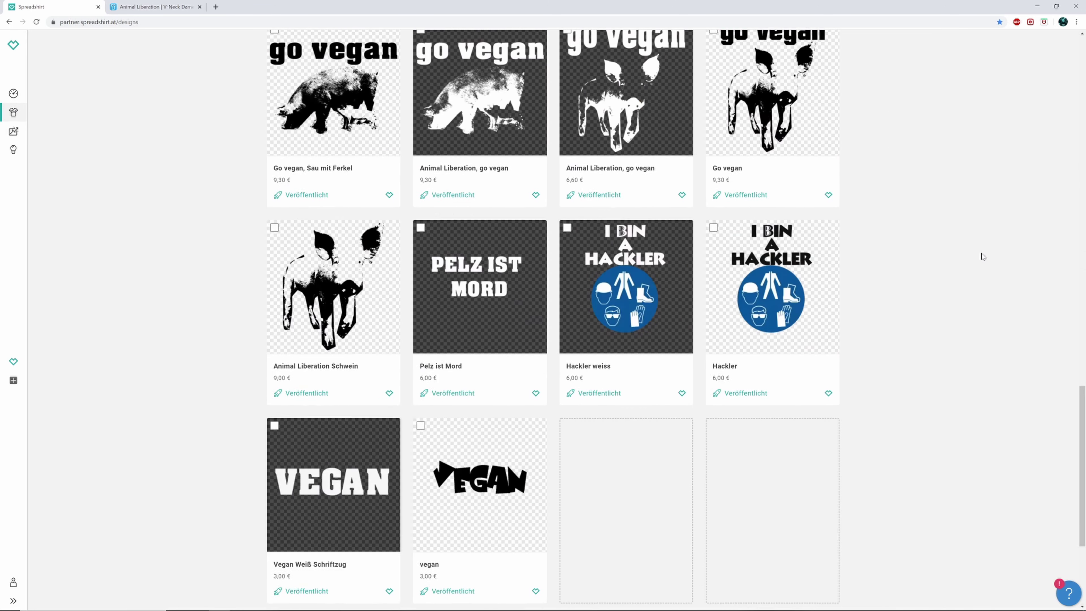
scroll(982, 260, down, 5)
scroll(210, 363, up, 5)
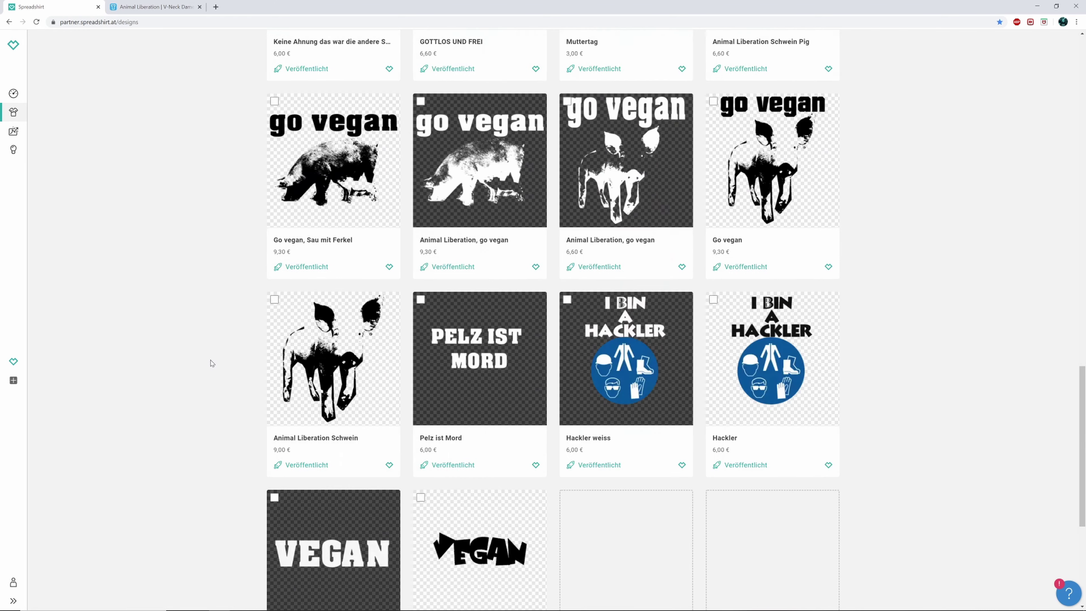
scroll(211, 363, up, 10)
scroll(210, 363, up, 8)
scroll(211, 362, up, 10)
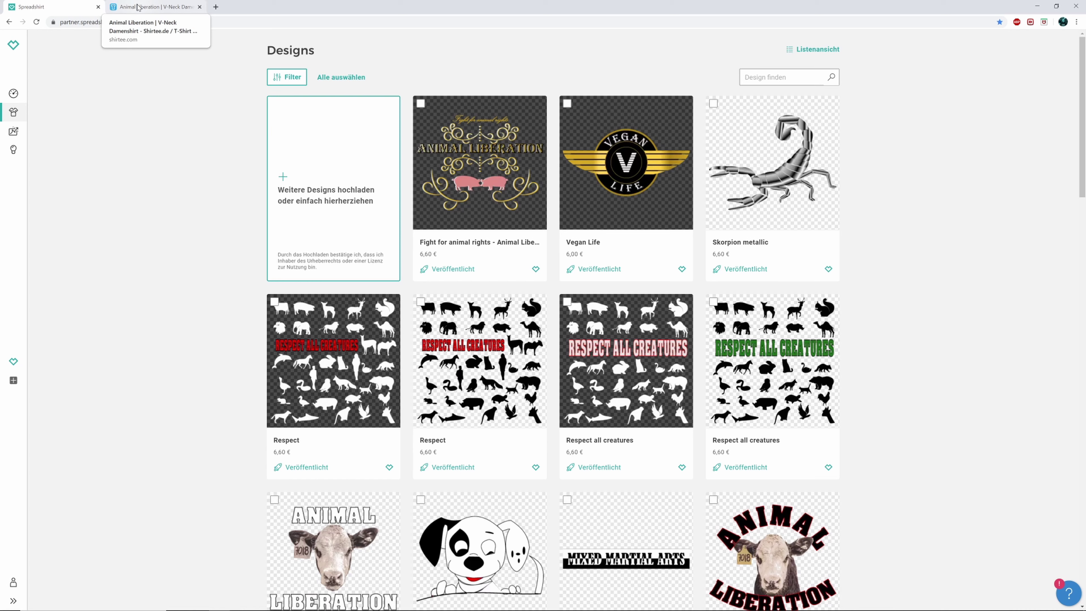
- Switch to the Shirtee Animal Liberation V-Neck page, then open a new blank tab
click(138, 7)
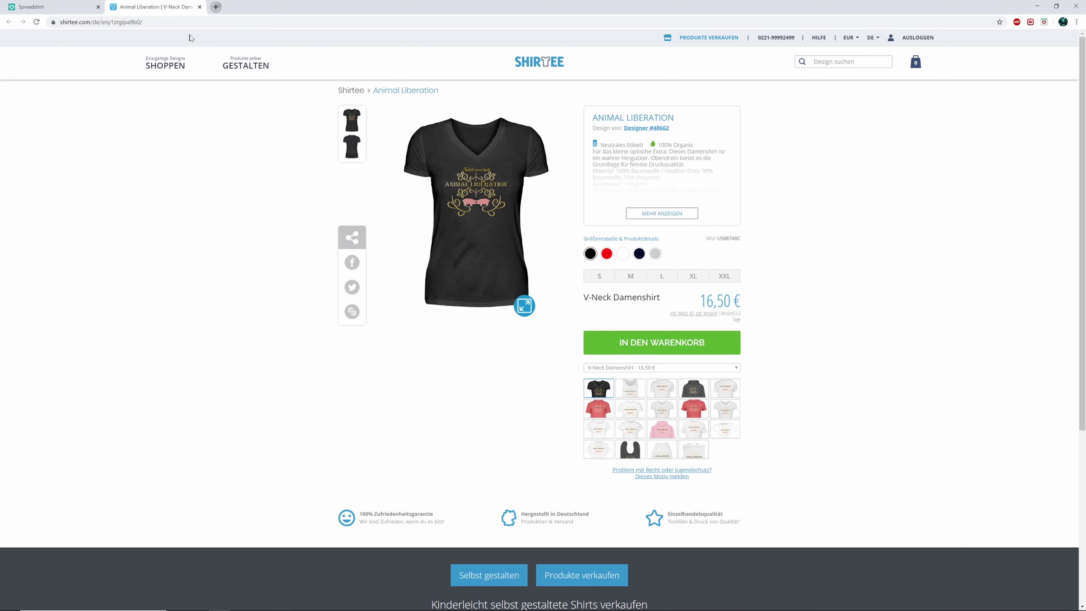
click(216, 7)
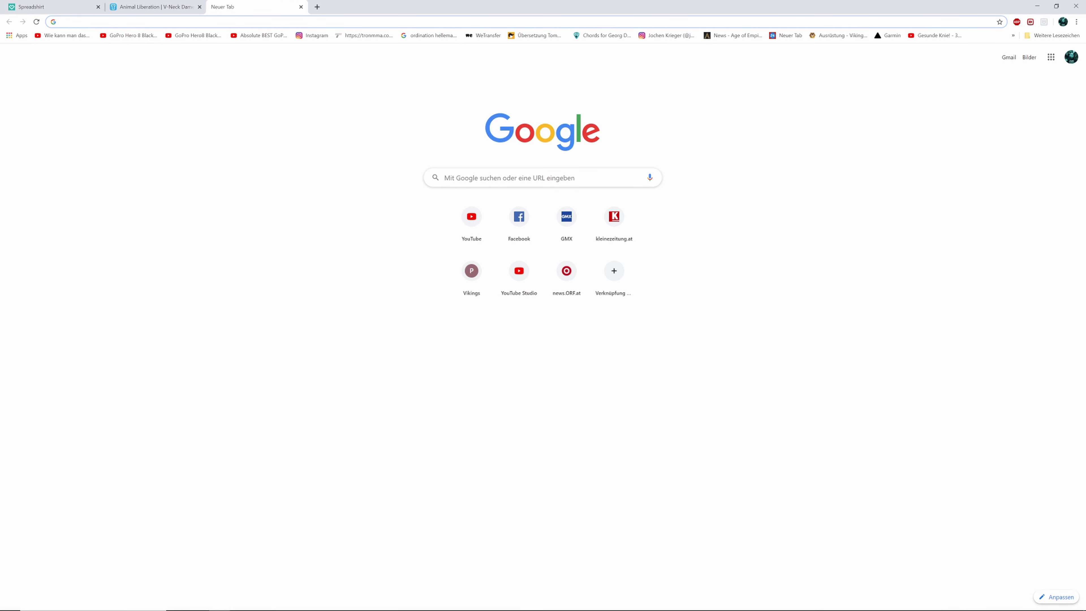
- Paste and load the public Spreadshirt shop URL listing all of the designer's designs
key(ctrl+v)
key(Return)
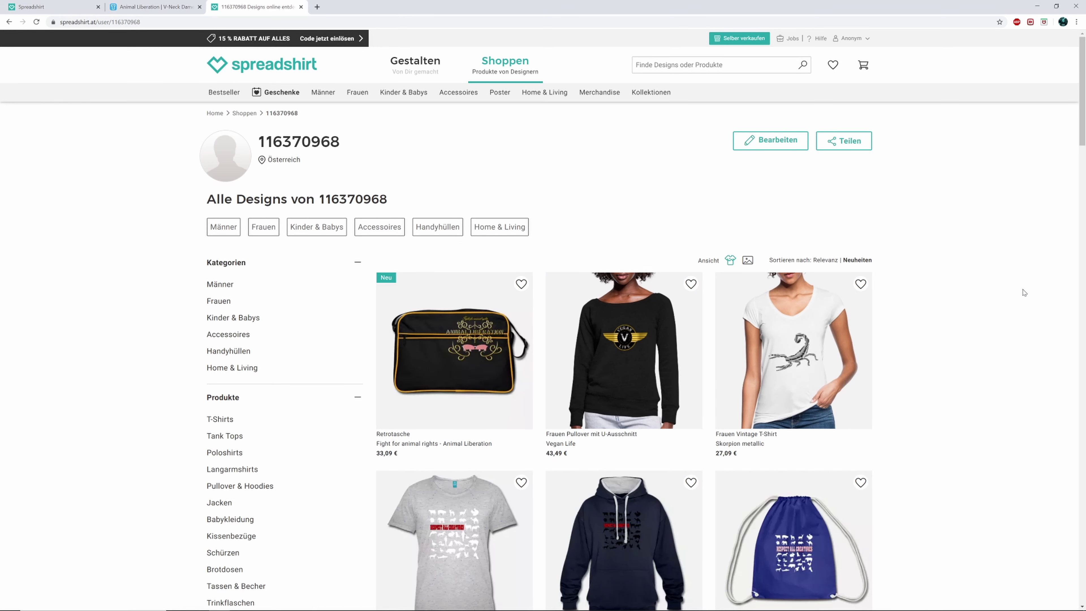
scroll(1026, 286, down, 3)
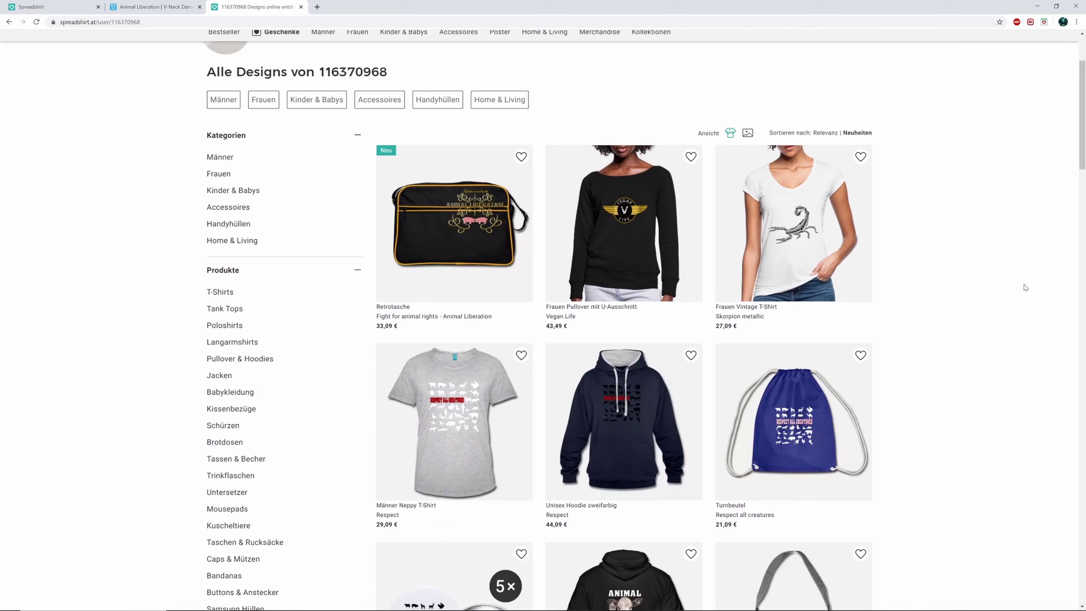
scroll(1025, 287, down, 2)
scroll(1025, 287, down, 1)
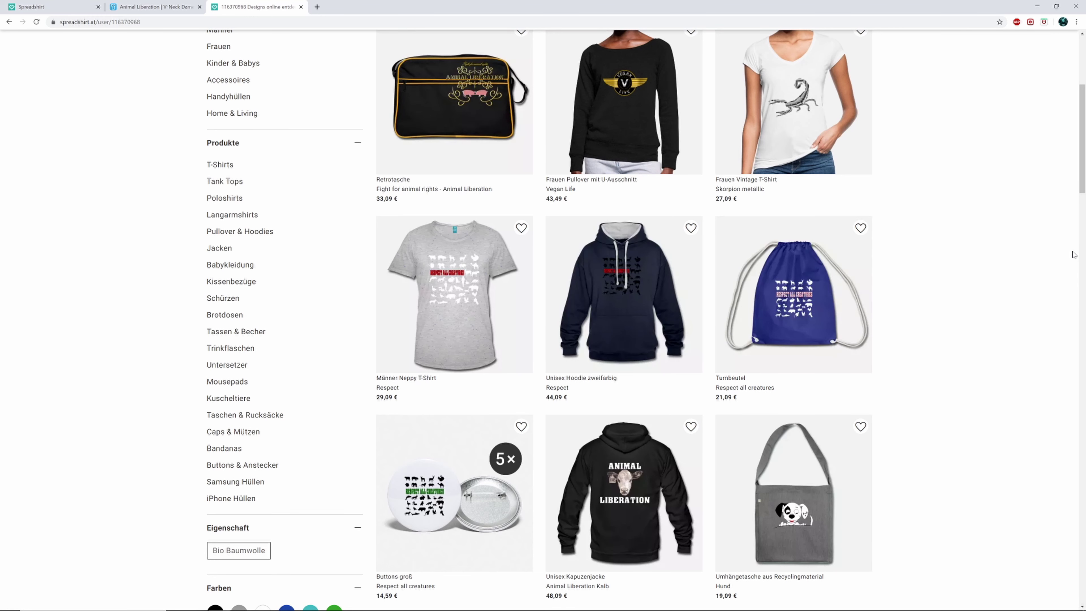
scroll(1074, 257, down, 2)
scroll(1074, 261, up, 3)
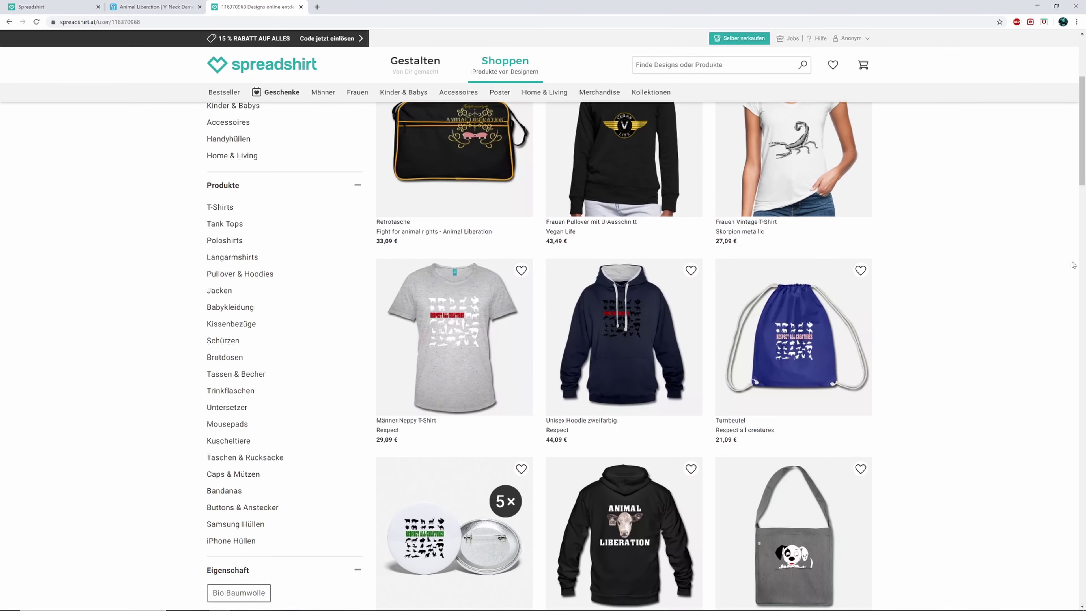
scroll(1073, 265, up, 2)
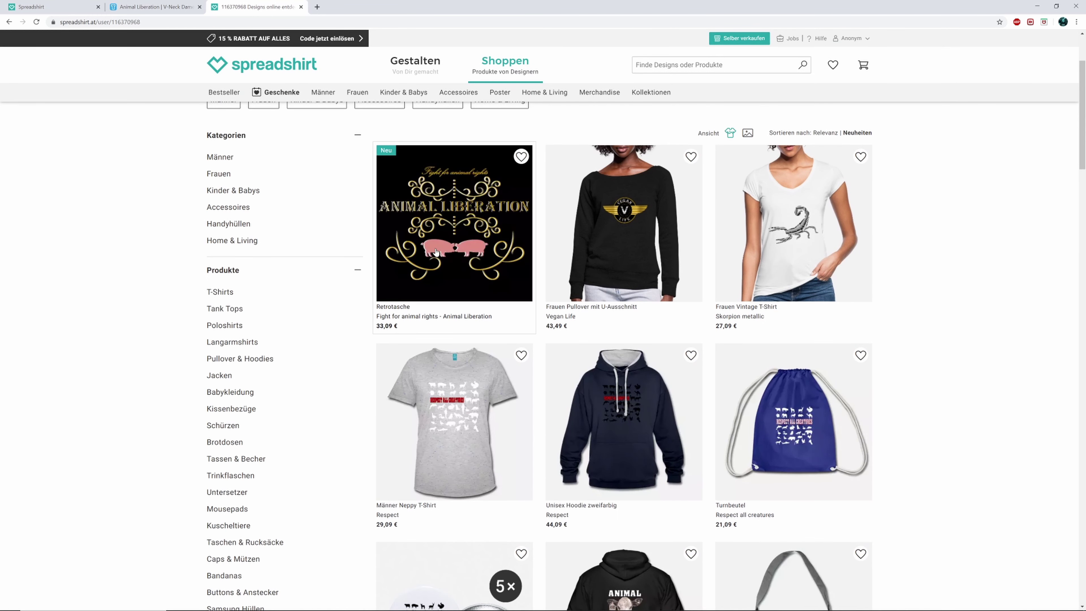
- Browse the 'Alle Designs' page down to the end and scroll back up
scroll(1078, 300, down, 2)
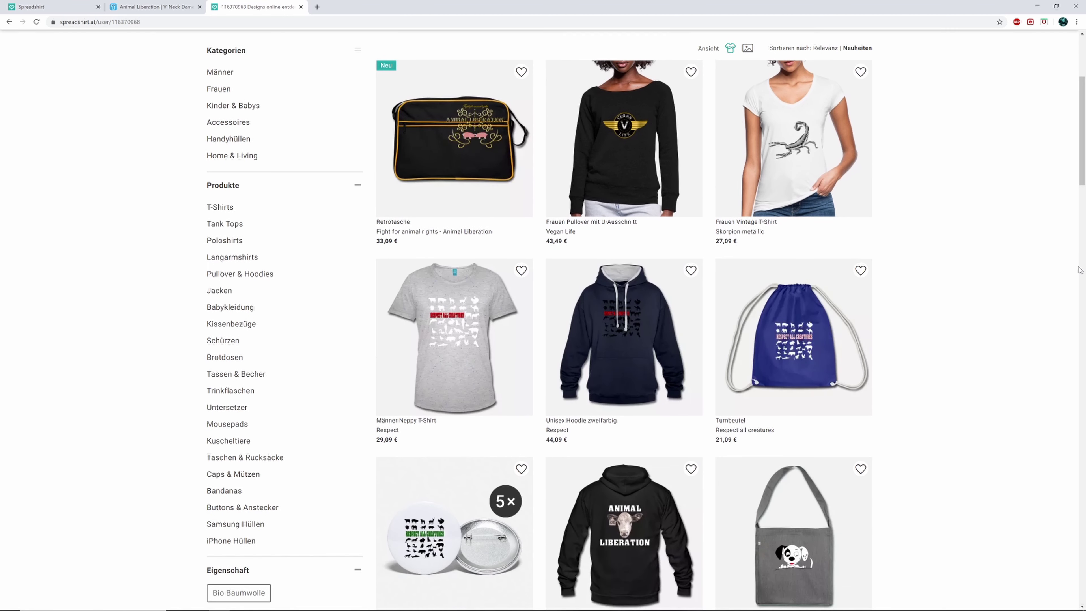
scroll(1079, 299, down, 4)
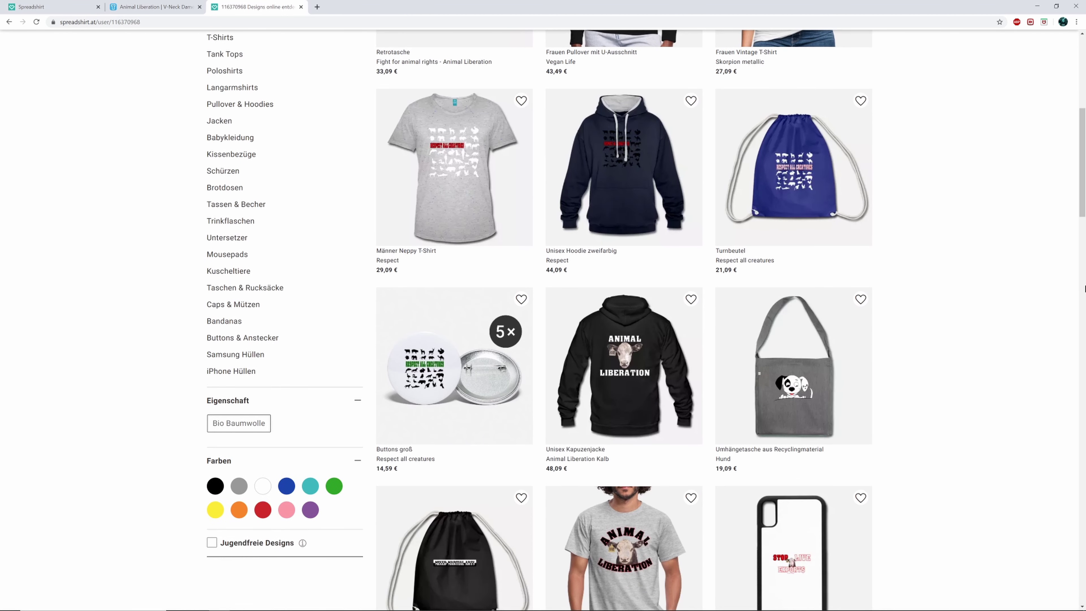
scroll(1084, 289, down, 1)
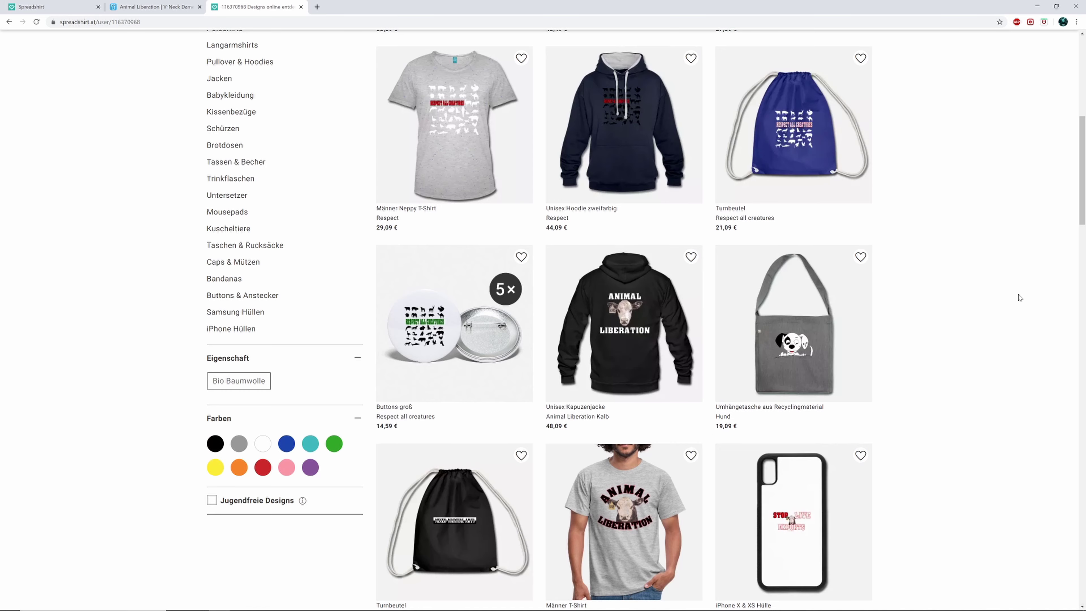
scroll(1020, 297, down, 2)
scroll(1019, 299, down, 2)
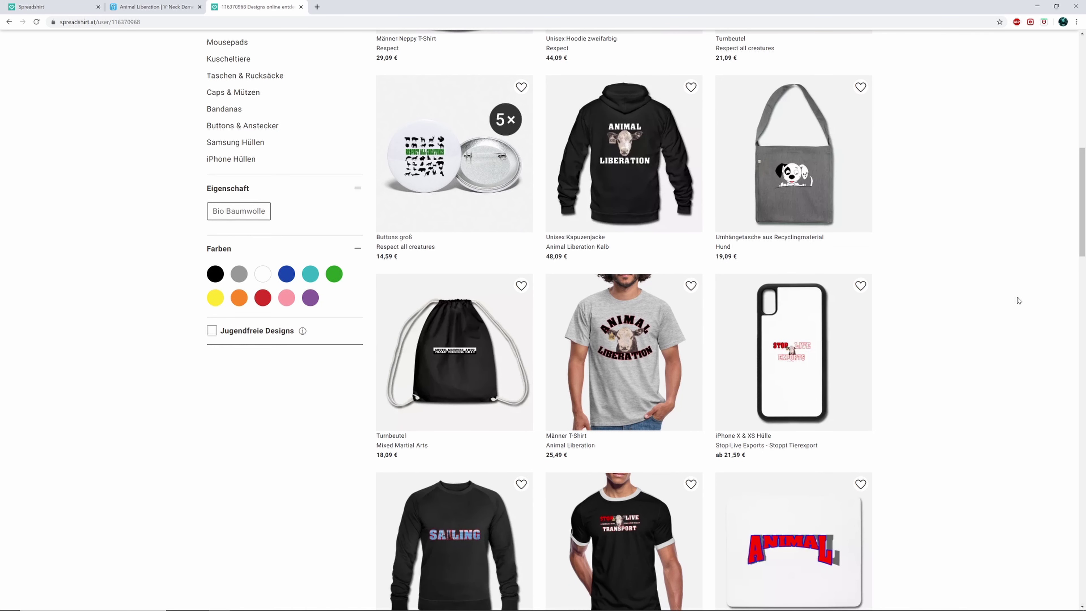
scroll(1020, 299, down, 4)
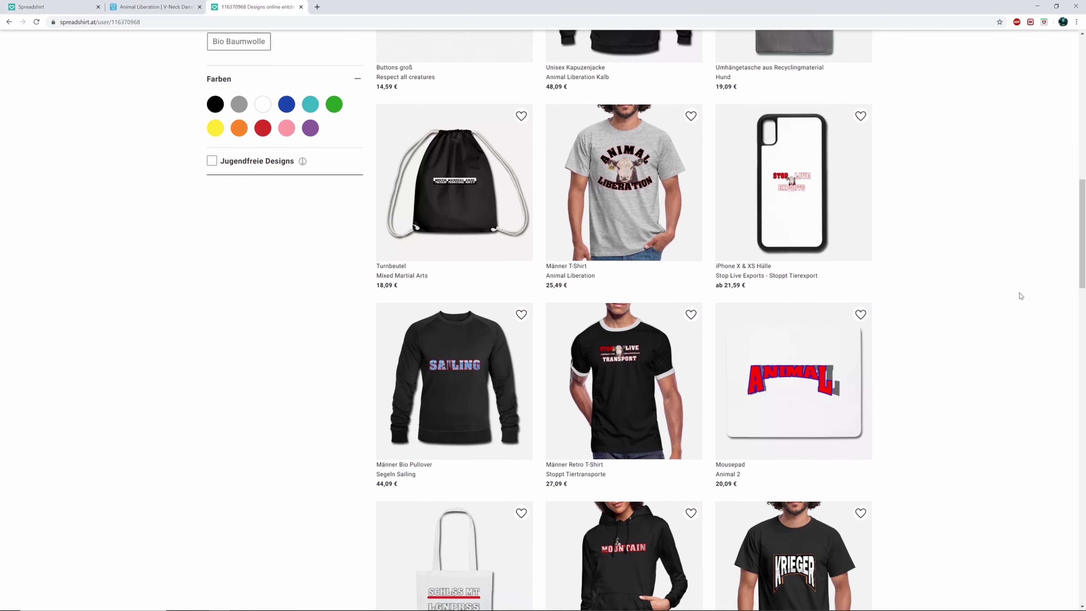
scroll(1021, 296, down, 2)
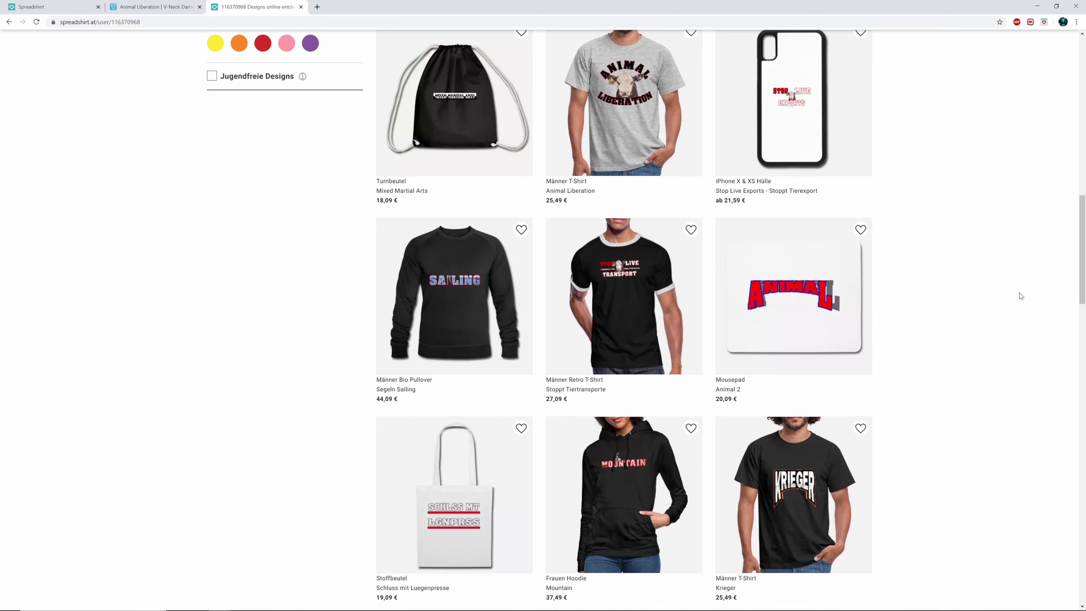
scroll(1021, 297, down, 2)
scroll(1021, 297, down, 3)
scroll(1021, 296, down, 3)
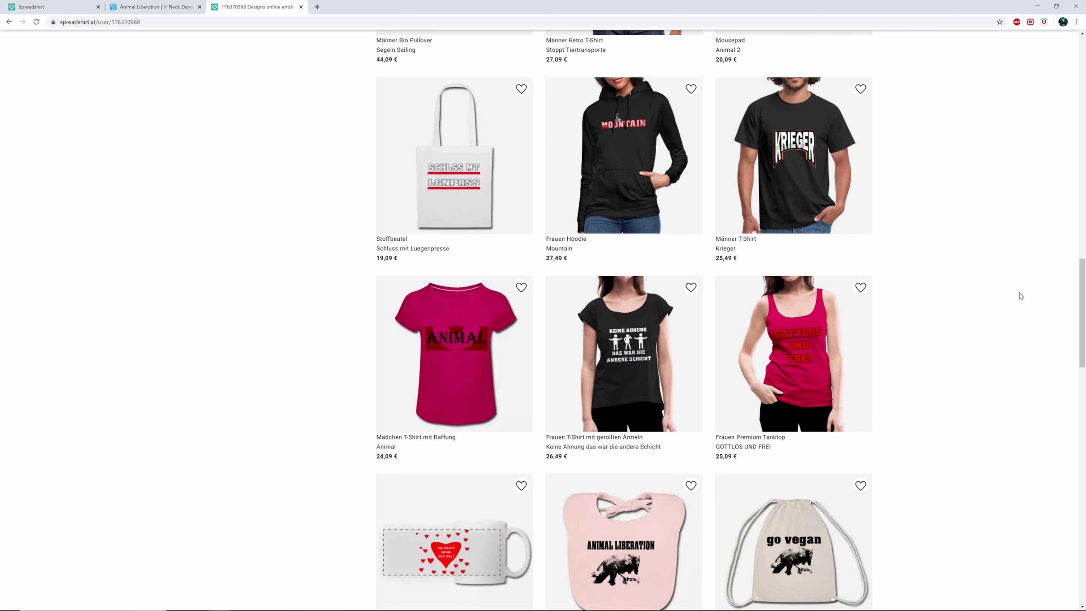
scroll(1021, 296, down, 2)
scroll(1021, 296, down, 2)
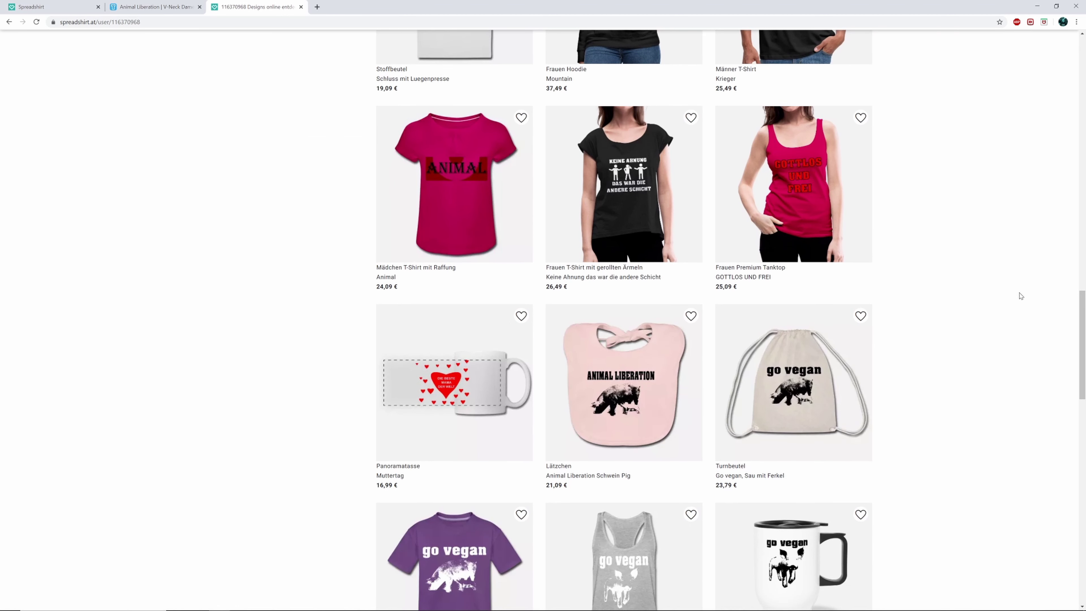
scroll(1021, 296, down, 3)
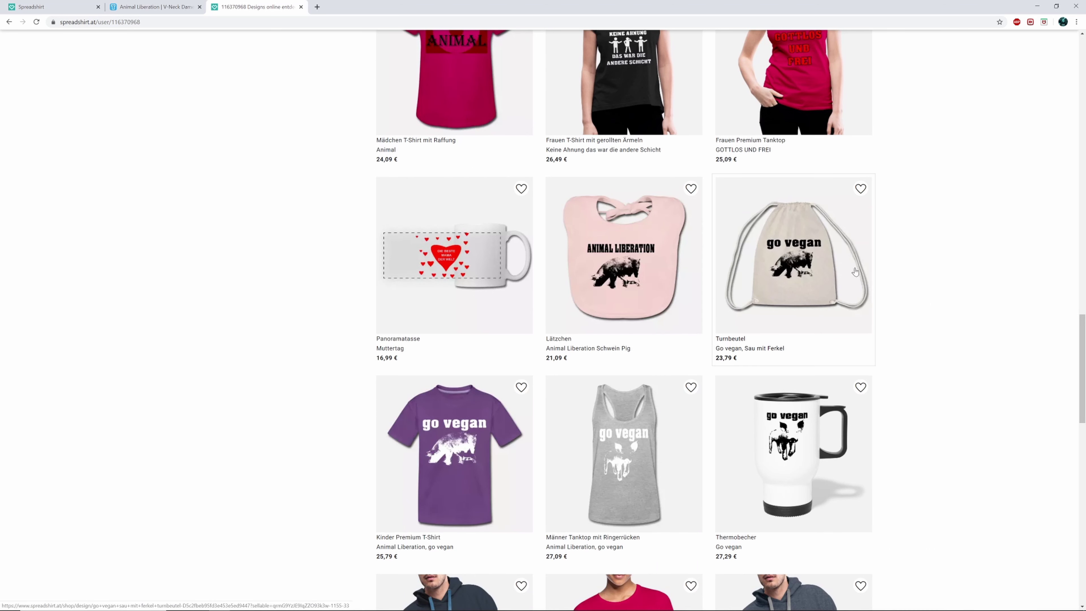
scroll(990, 257, down, 2)
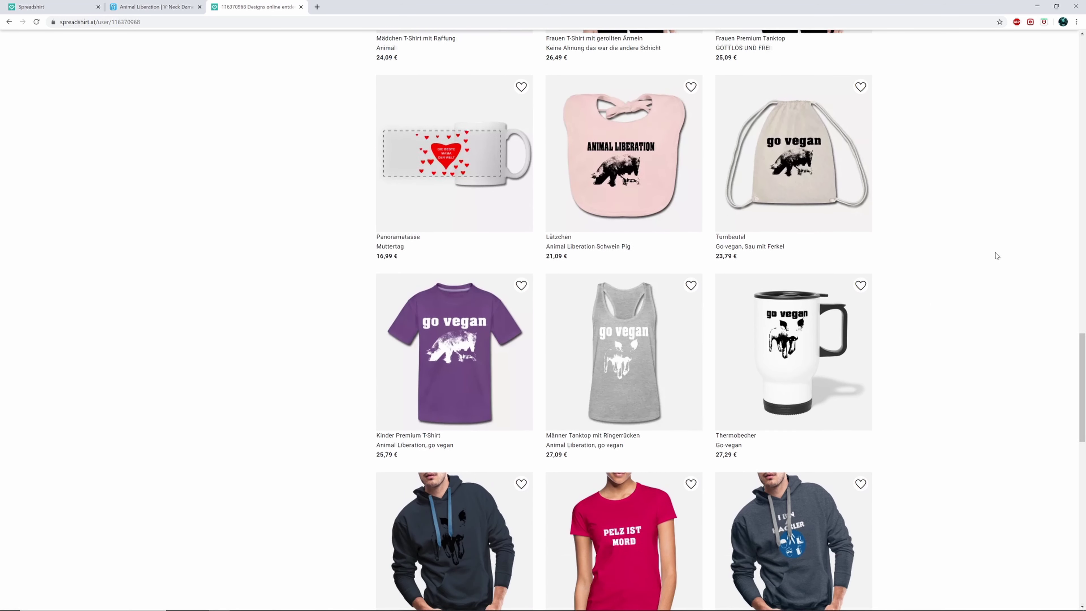
scroll(993, 257, down, 2)
scroll(997, 255, down, 2)
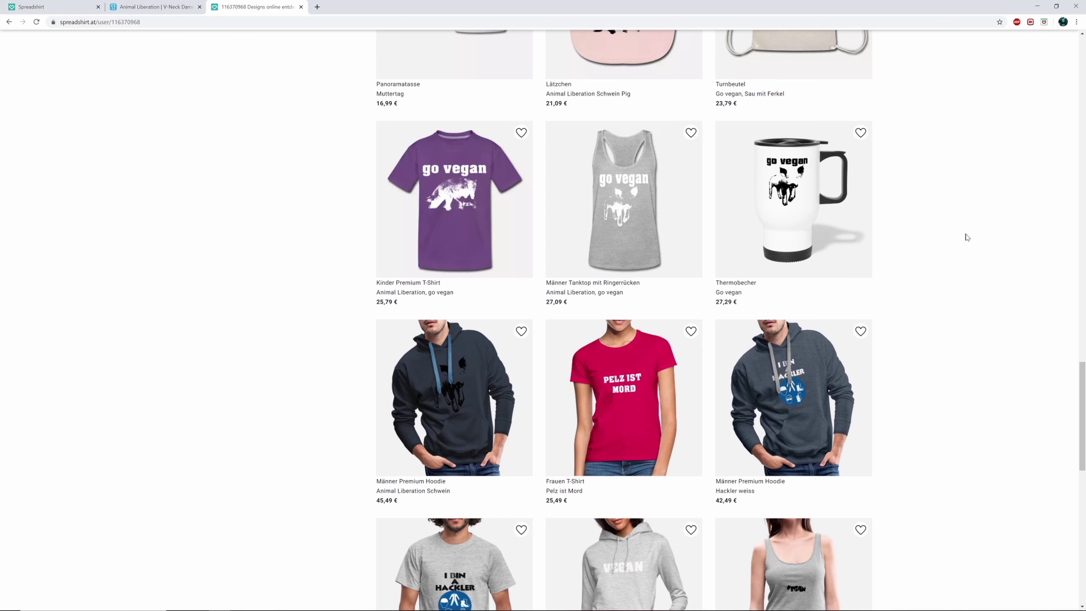
scroll(966, 221, down, 2)
scroll(977, 218, down, 4)
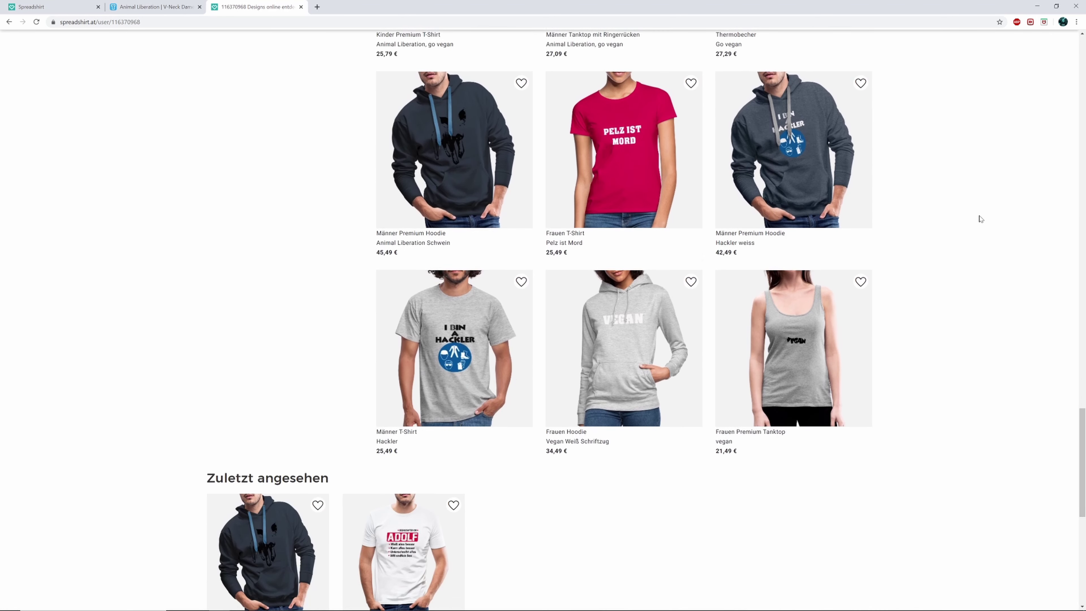
scroll(978, 218, down, 1)
scroll(980, 220, down, 2)
scroll(981, 221, down, 3)
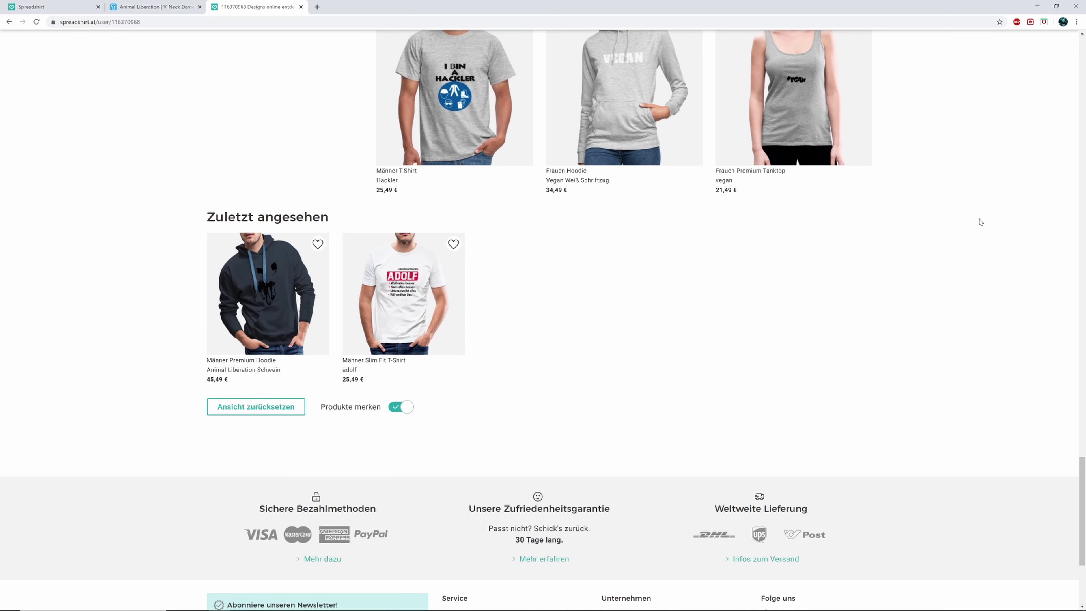
scroll(977, 227, up, 8)
scroll(975, 232, up, 5)
scroll(975, 232, up, 5)
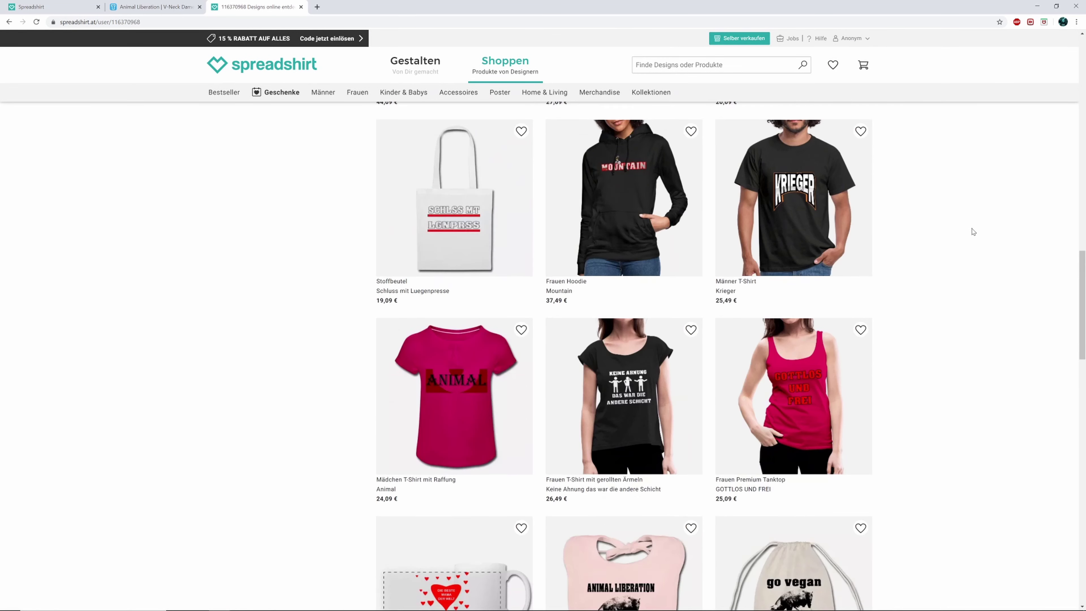
scroll(974, 231, up, 5)
scroll(974, 231, up, 5)
scroll(973, 231, up, 5)
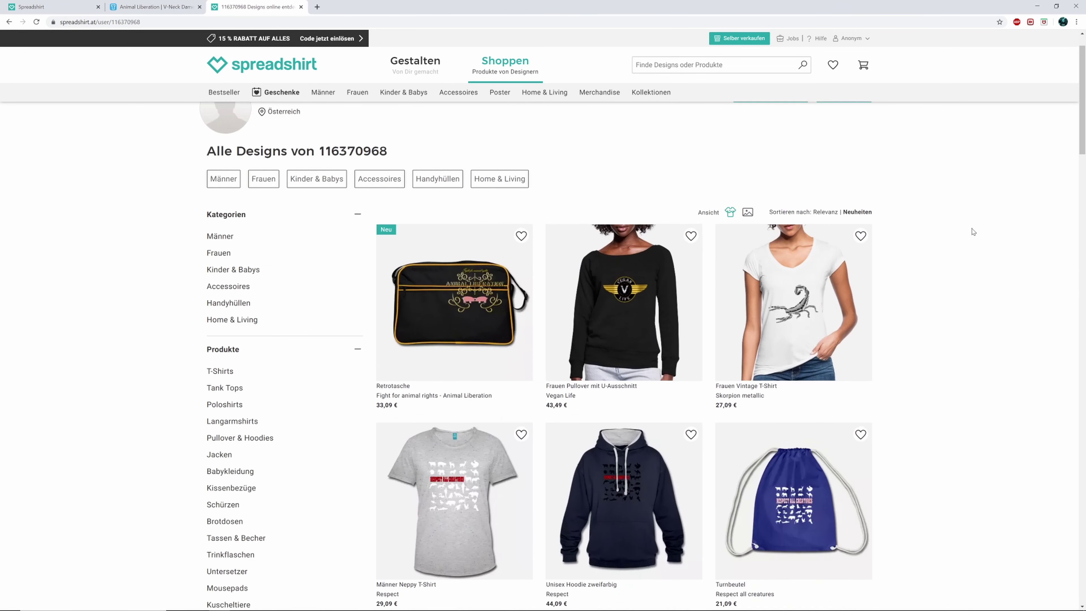
- Open and look over the Skorpion metallic women's vintage T-shirt product page
click(807, 238)
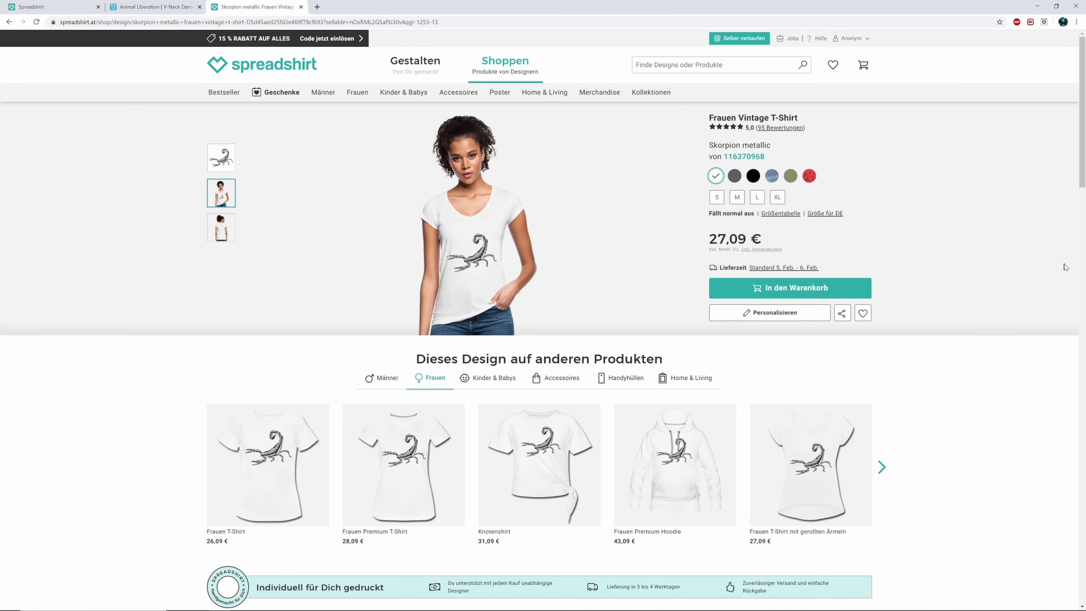
scroll(965, 265, down, 8)
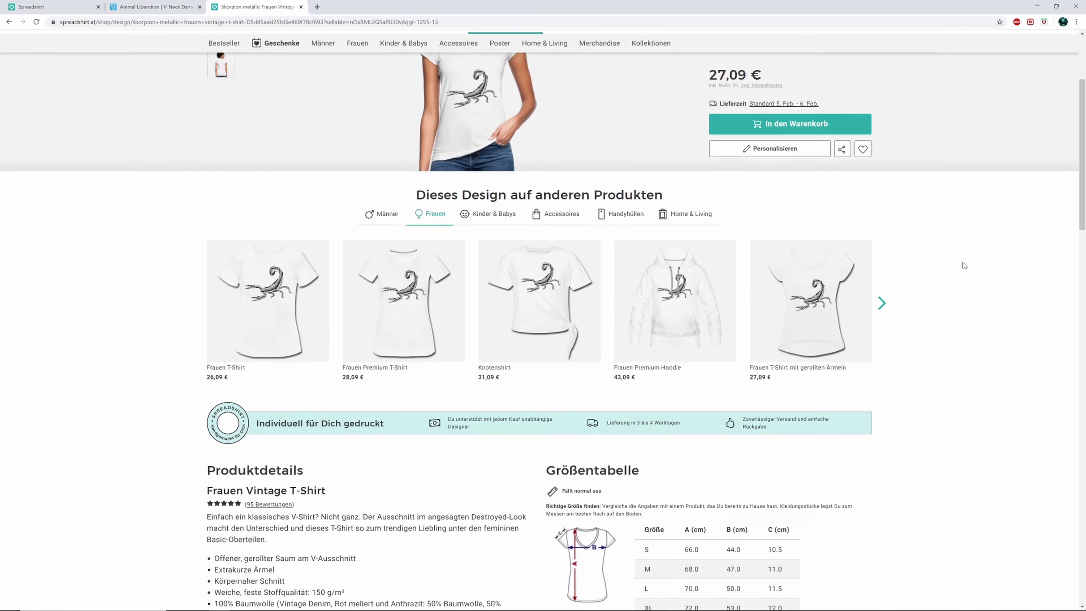
scroll(964, 265, down, 7)
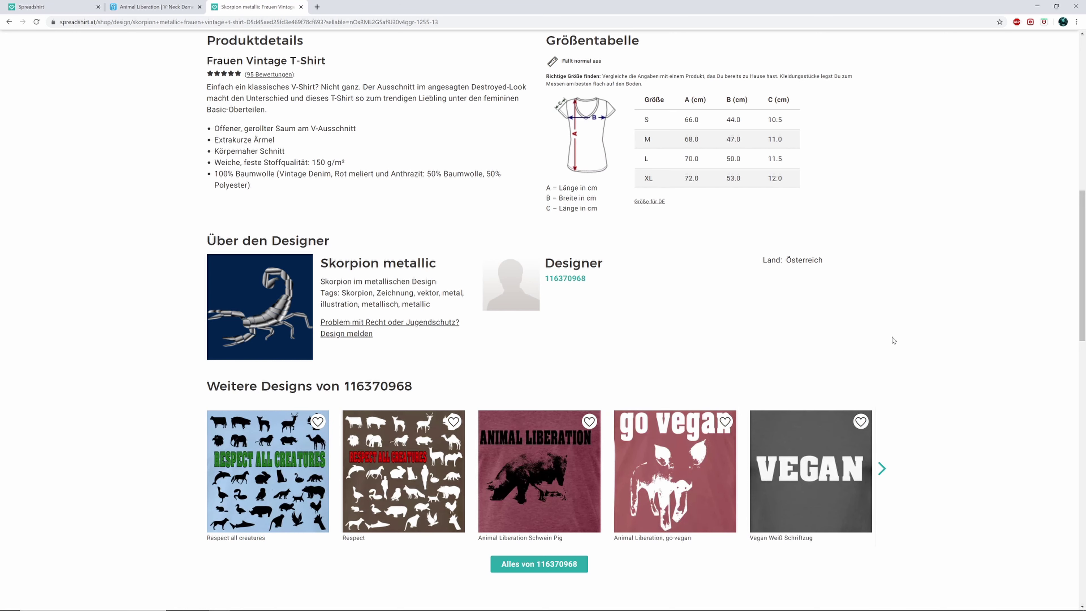
- Go to the designer's page and filter products to 'Brotdosen' (lunchboxes)
click(565, 279)
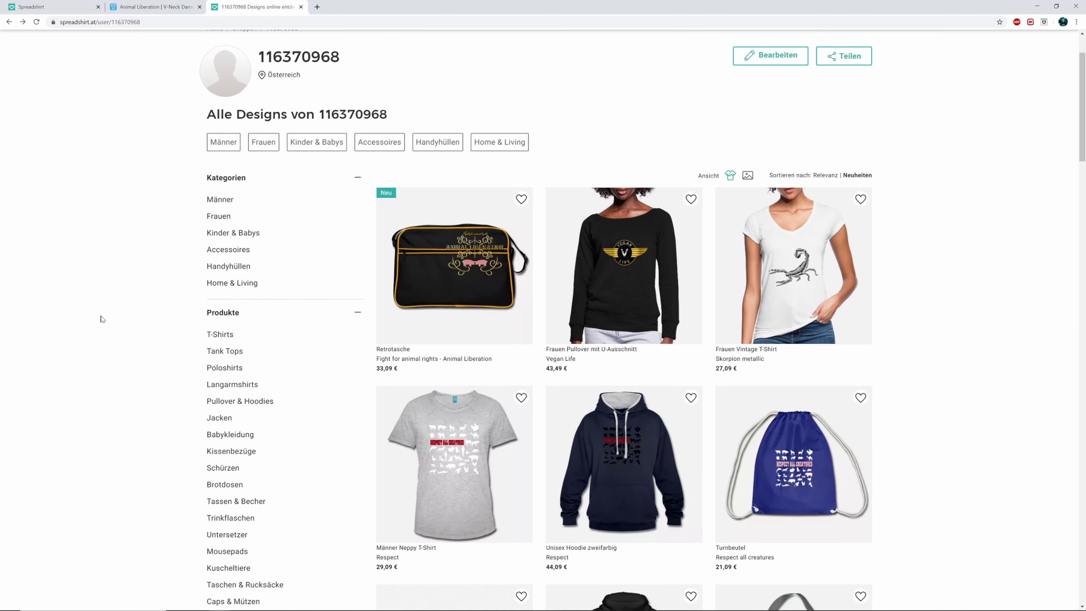
scroll(101, 318, down, 2)
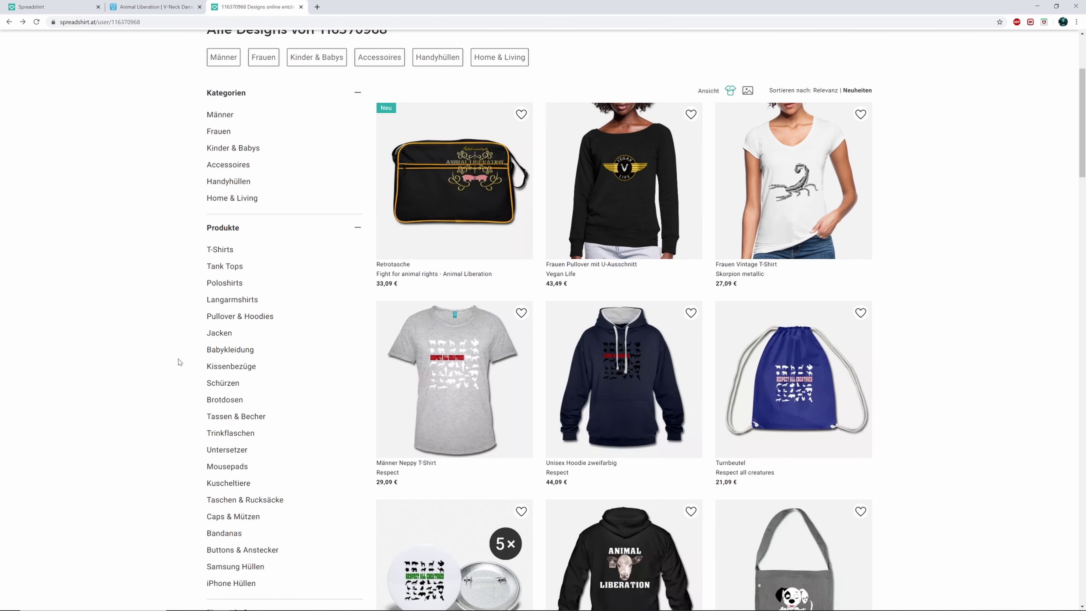
scroll(179, 362, down, 1)
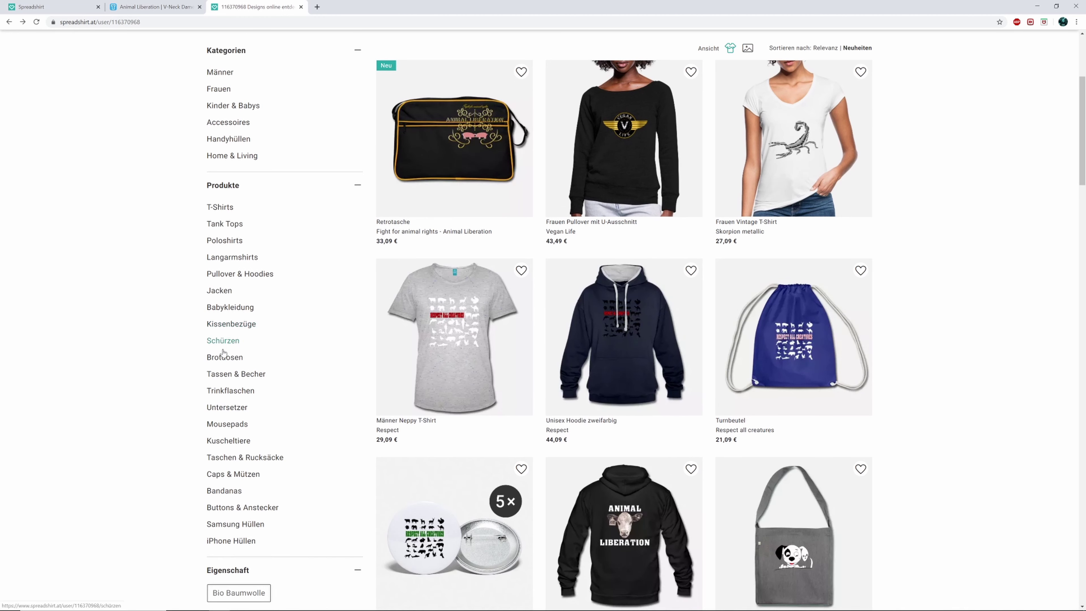
click(224, 358)
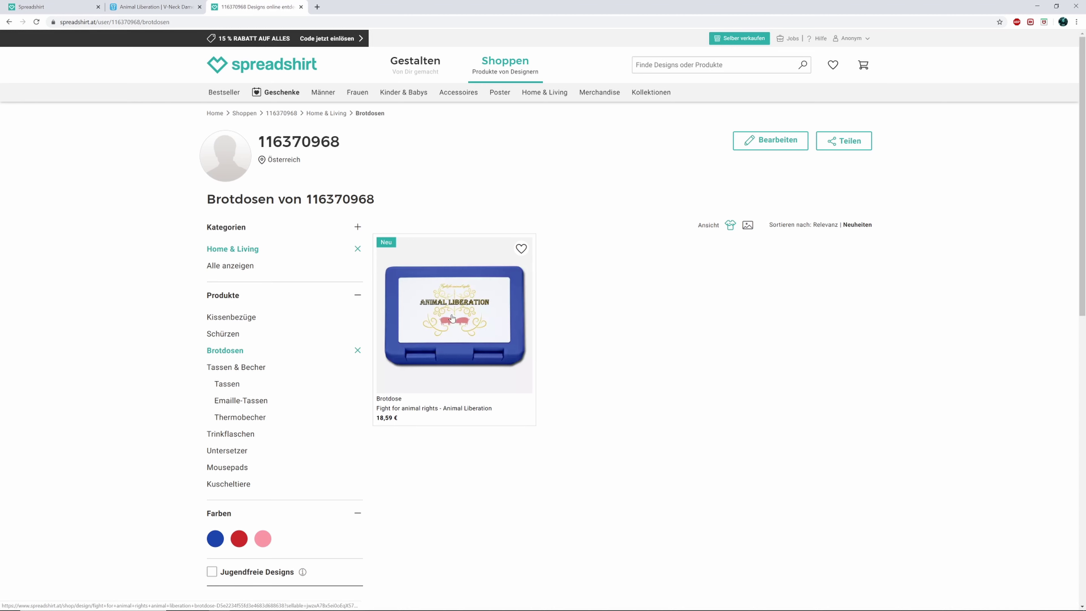
- Filter to 'Emaille-Tassen' and open the Hund enamel mug product page at 18,59 €
click(238, 404)
scroll(985, 352, down, 5)
scroll(984, 353, down, 1)
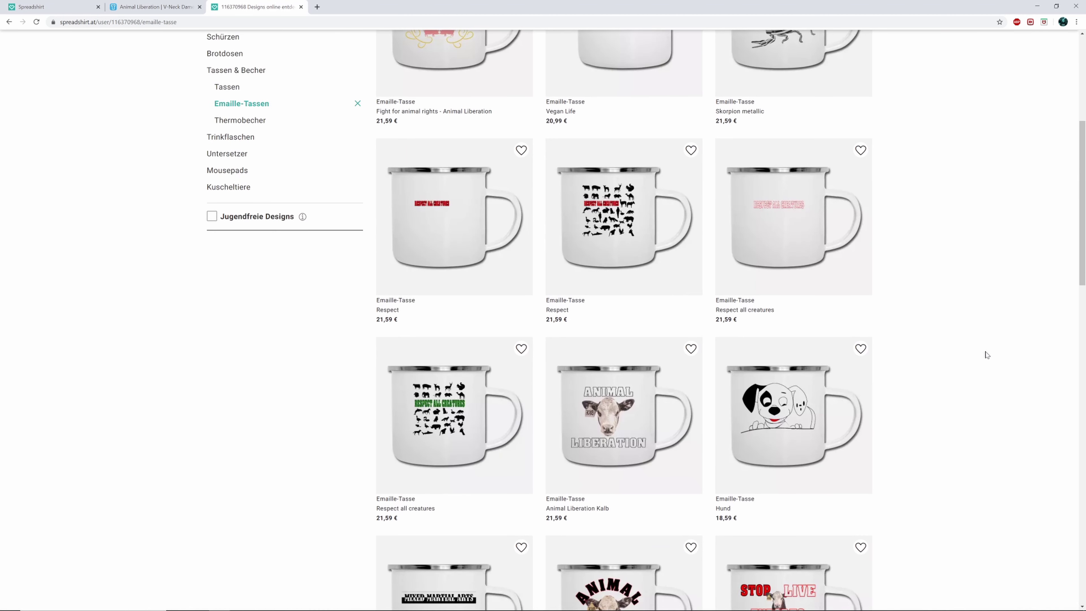
scroll(986, 355, down, 2)
scroll(985, 355, down, 1)
scroll(985, 354, down, 2)
scroll(985, 355, down, 1)
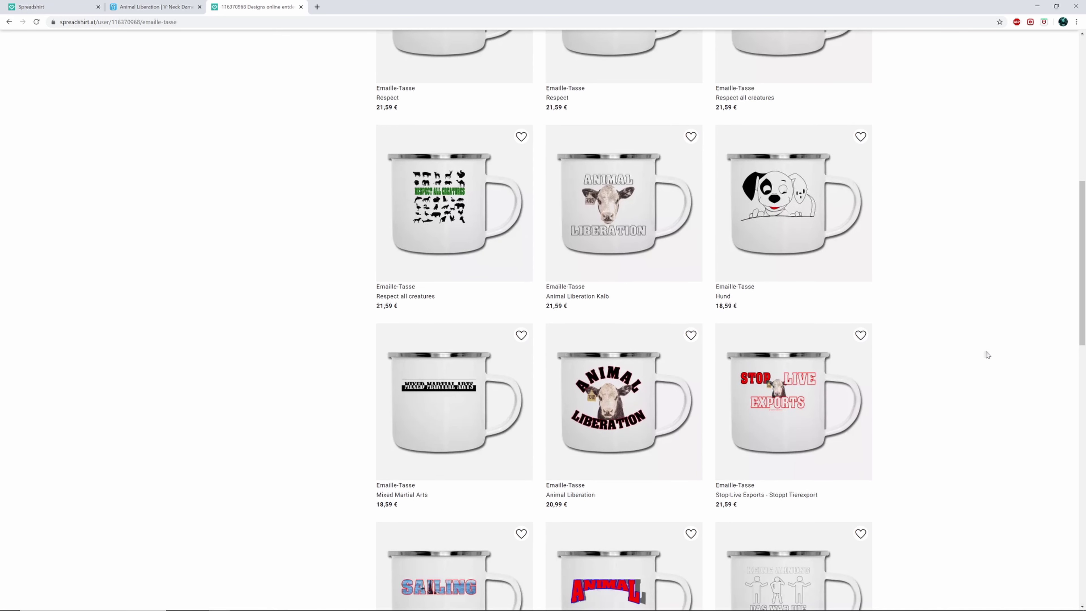
click(789, 232)
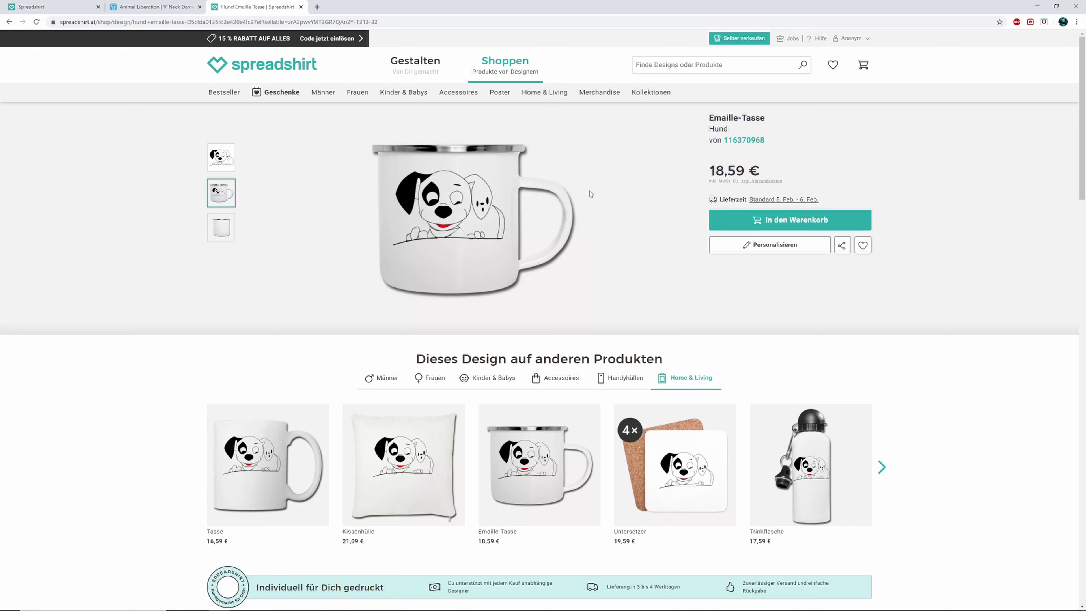
- Switch back to the Shirtee 'Animal Liberation | V-Neck Damen' tab
click(153, 6)
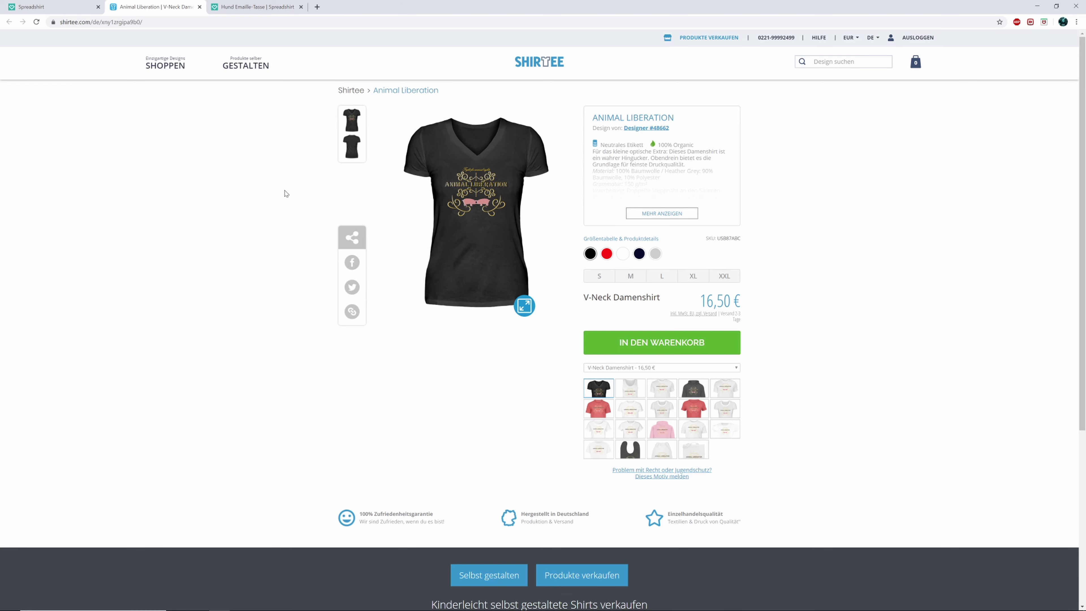
- Glance through the Spreadshirt, Shirtee and Hund mug tabs, then return to the Inkscape drawing
click(69, 7)
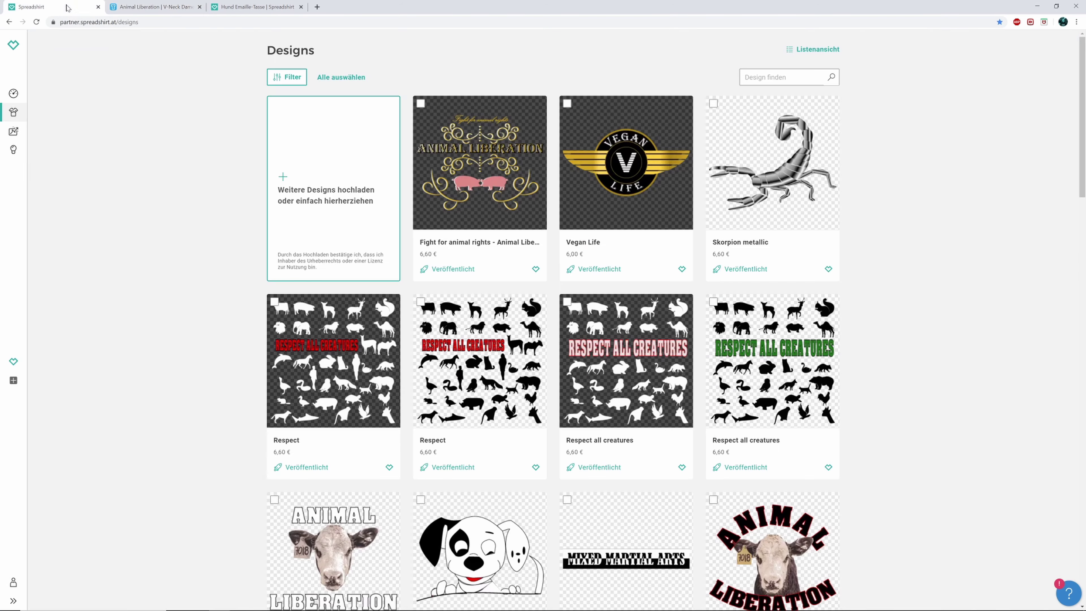
click(154, 7)
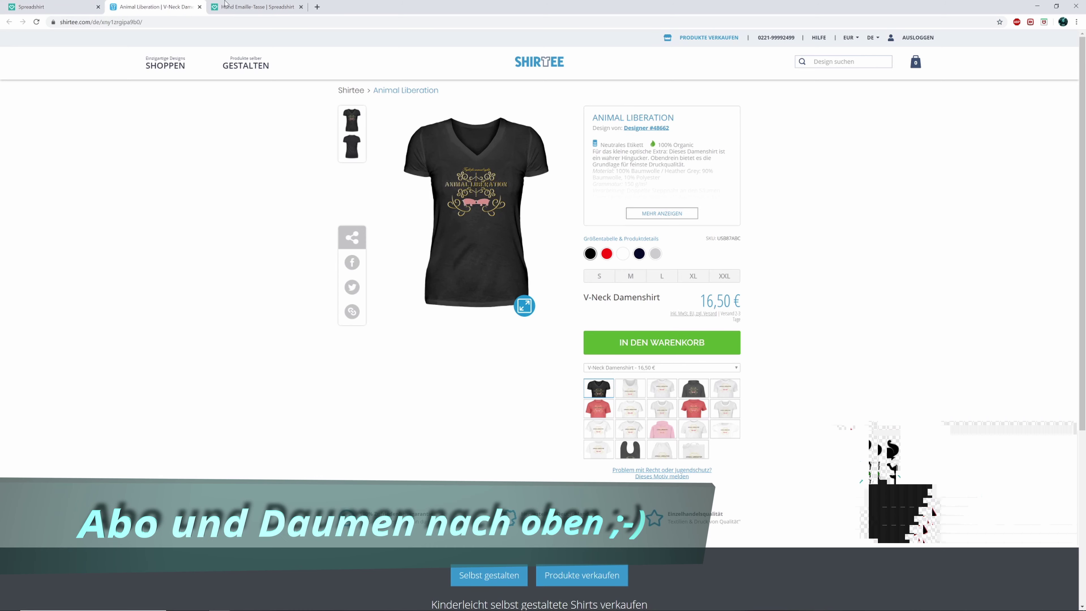
click(240, 5)
click(167, 7)
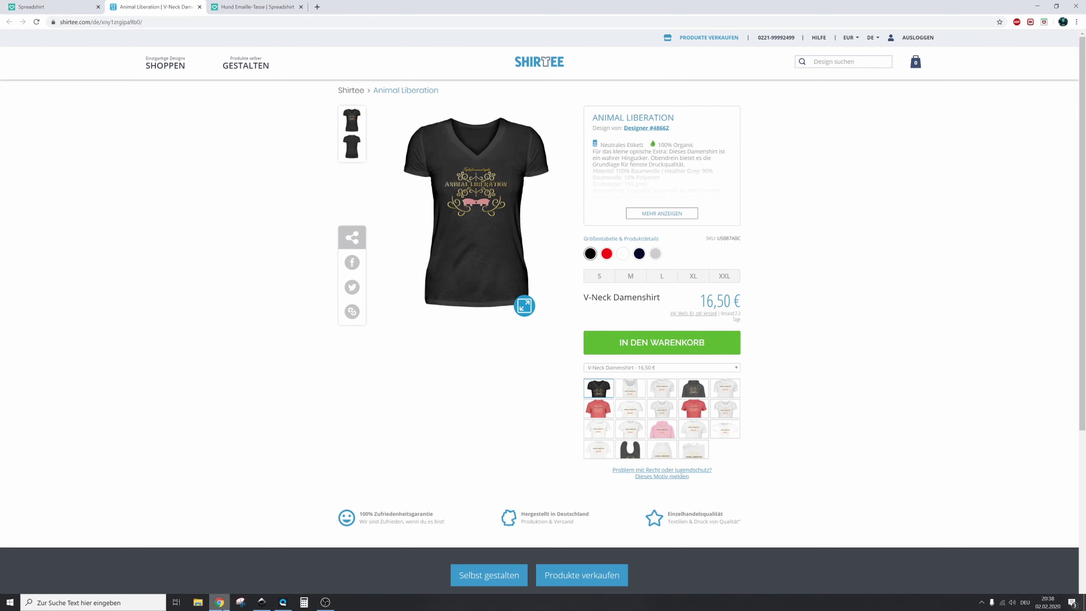
click(262, 603)
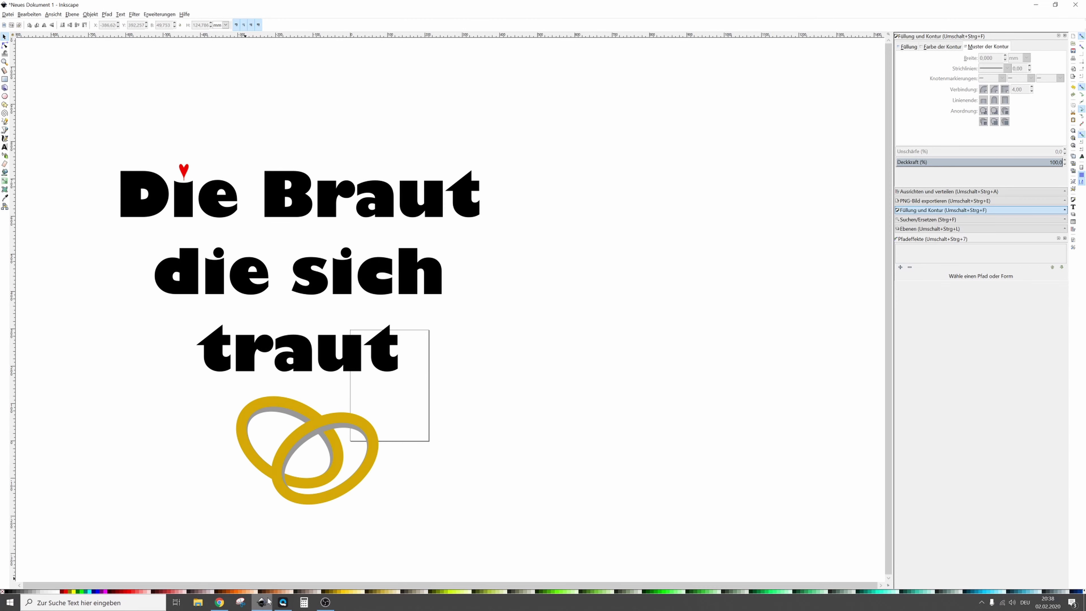
- Delete the entire 'Die Braut die sich traut' design and zoom the page to 1:1
click(239, 204)
click(215, 135)
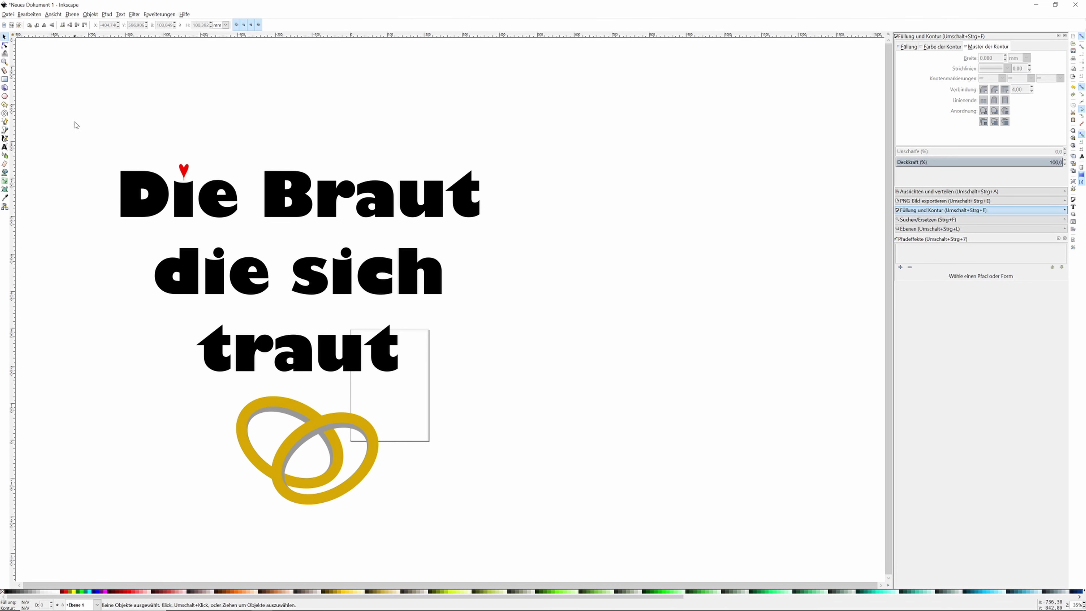
mouse_move(73, 102)
mouse_down()
mouse_move(238, 330)
mouse_move(574, 539)
mouse_up()
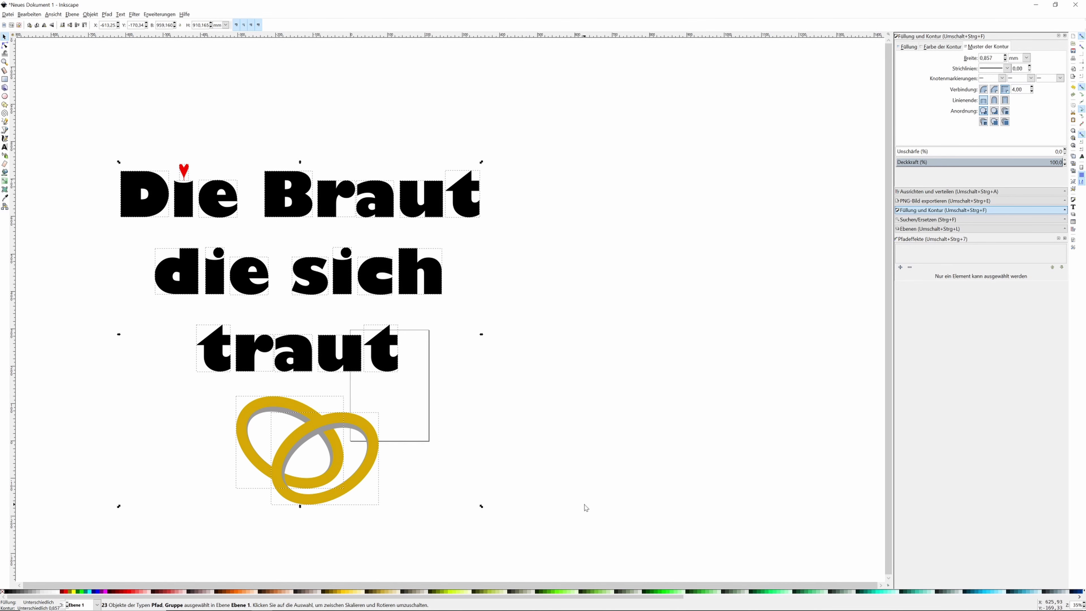
key(Delete)
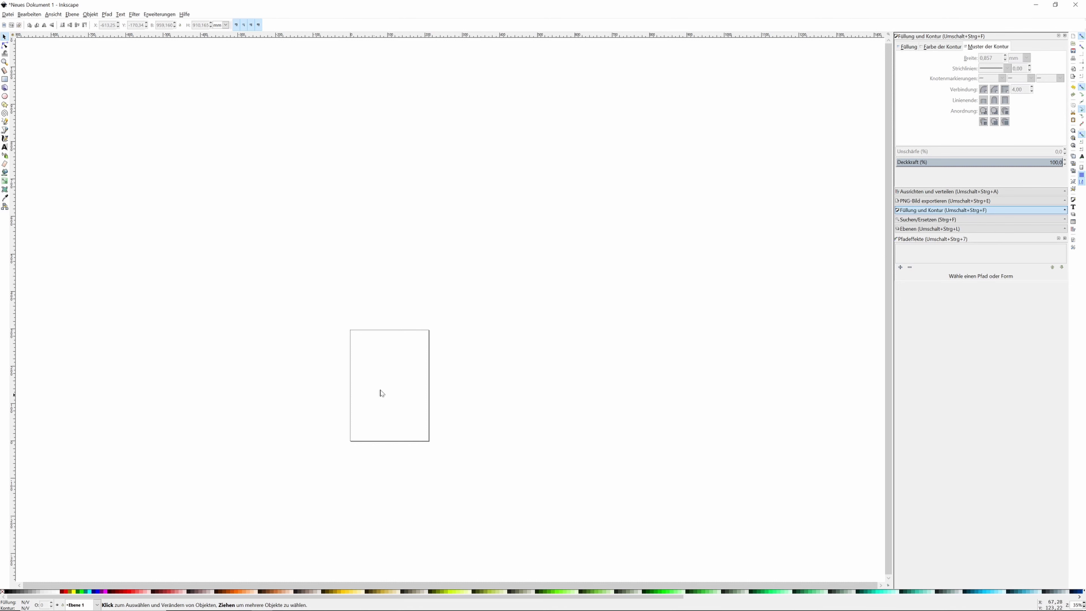
click(52, 16)
mouse_move(65, 23)
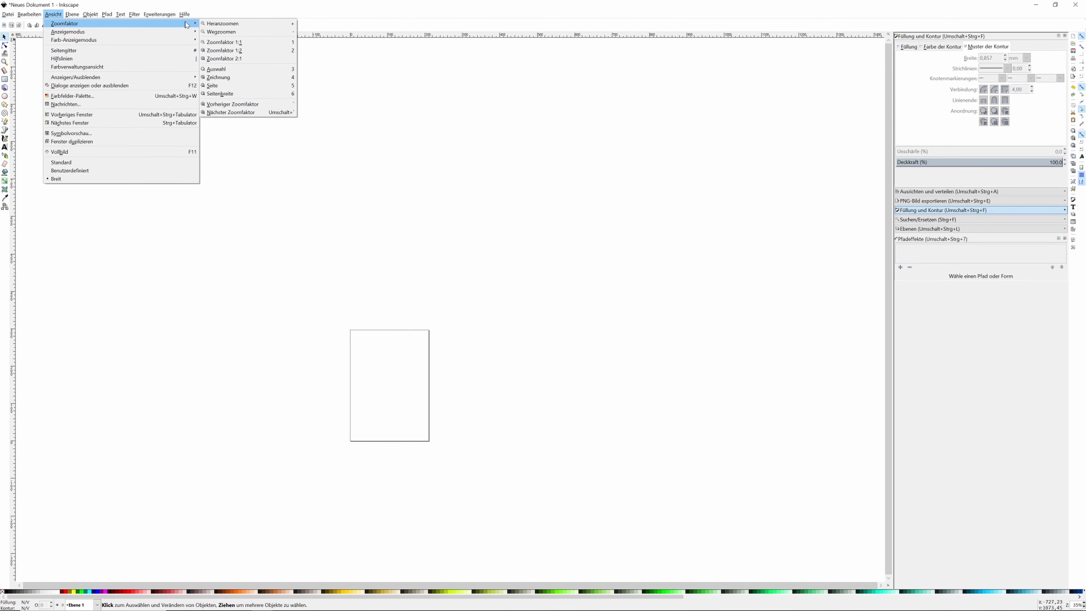
click(225, 41)
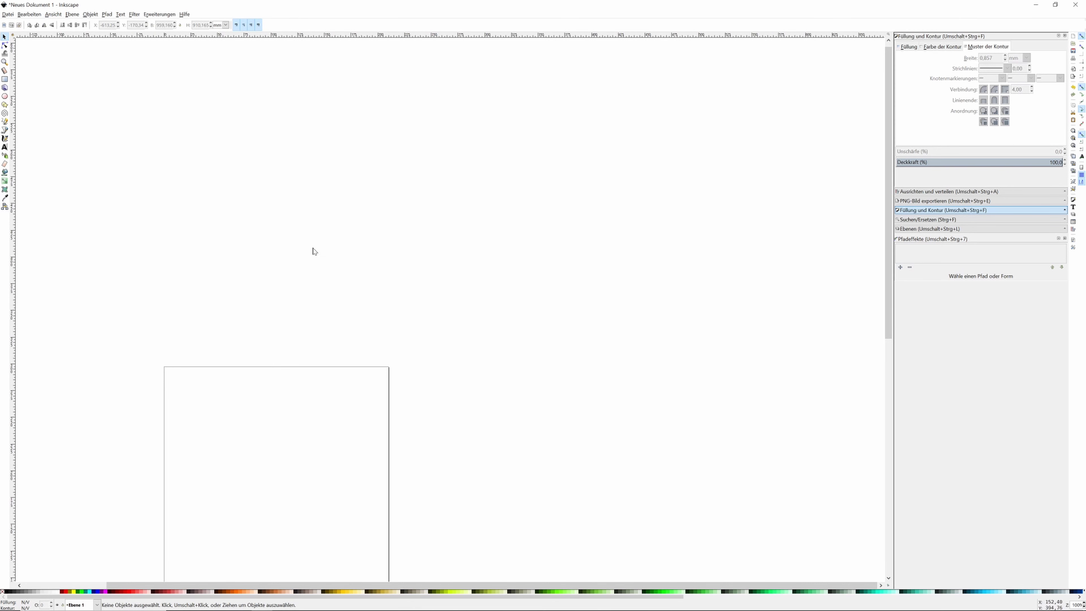
- Turn off 'Rand der Seite anzeigen' (page border) in Document Properties
click(8, 15)
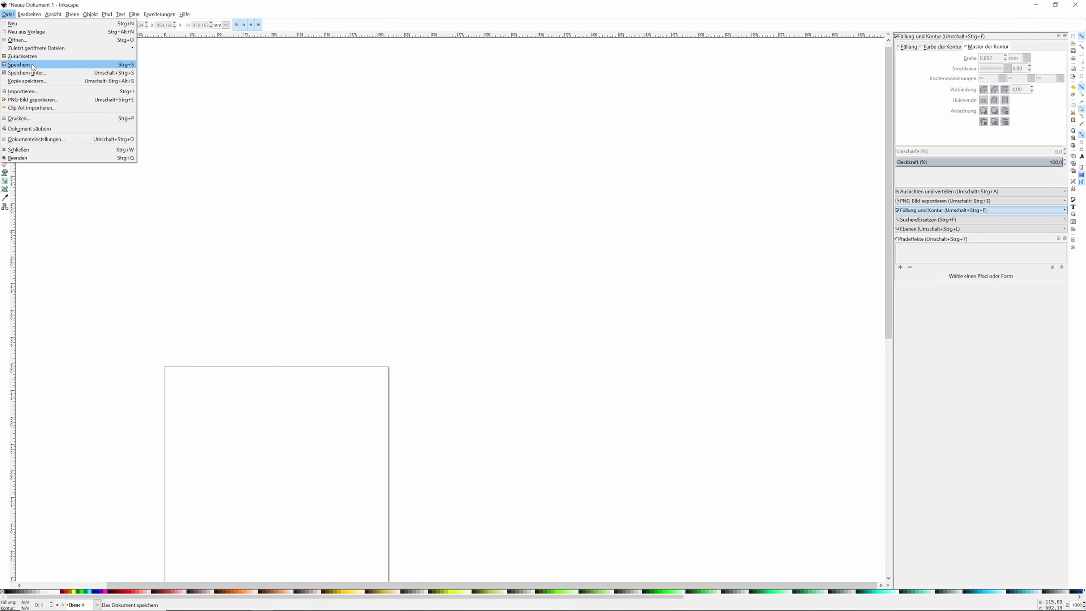
click(60, 139)
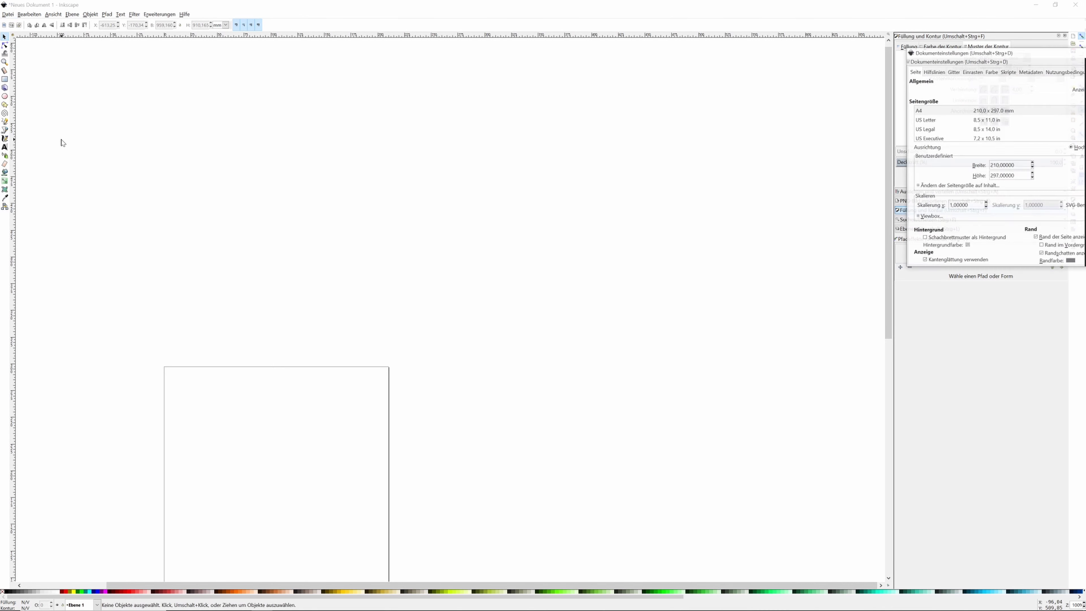
mouse_move(1039, 55)
mouse_down()
mouse_move(883, 38)
mouse_move(733, 47)
mouse_up()
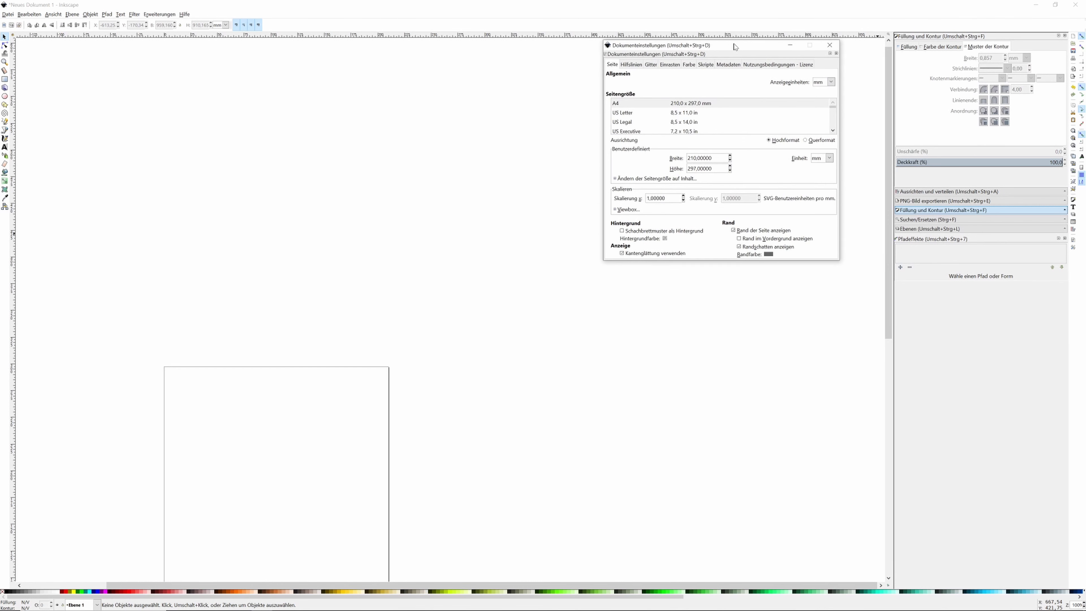
click(734, 231)
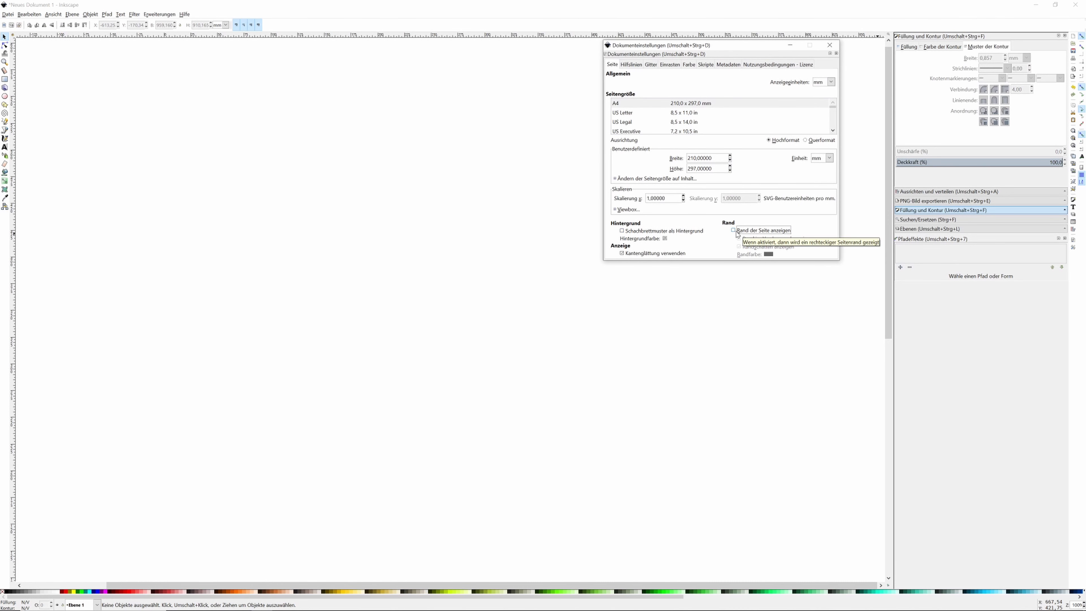
click(830, 45)
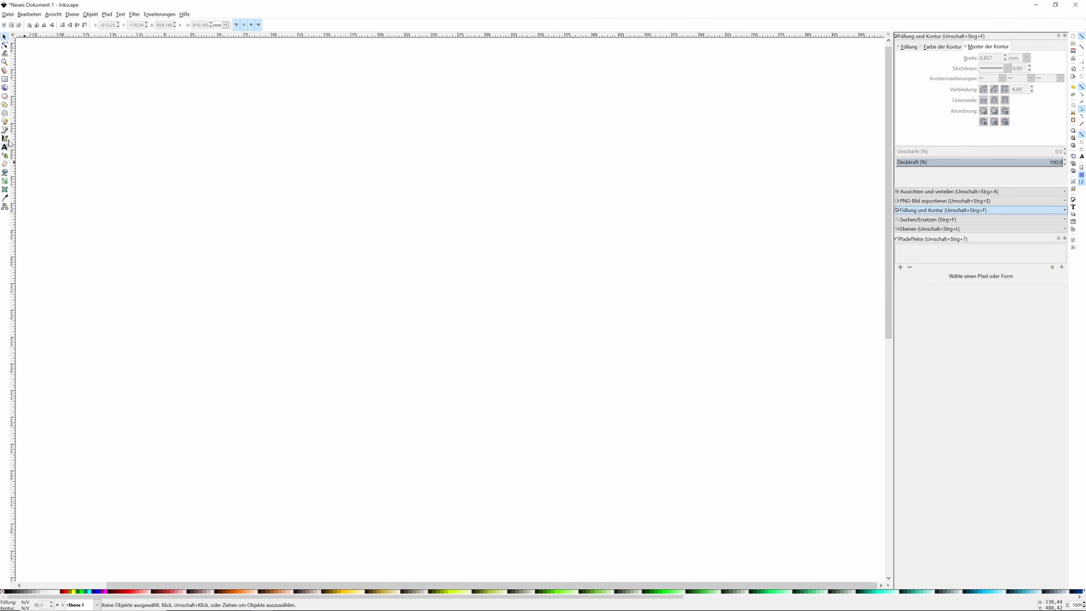
- Draw a large ellipse with no fill and a bright yellow #FFCC00 outline
click(5, 96)
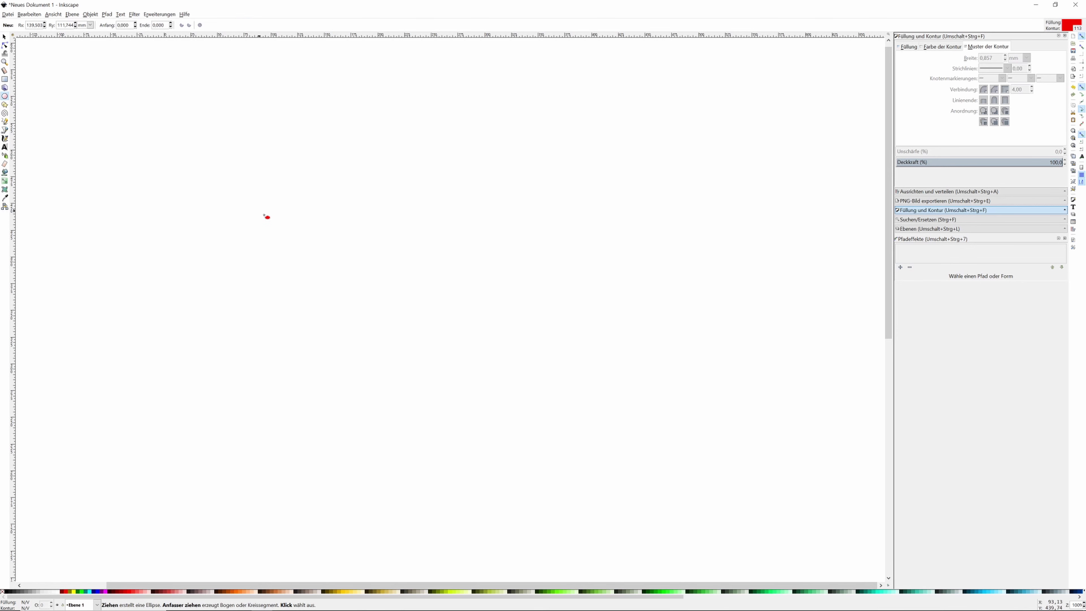
drag(332, 210, 457, 300)
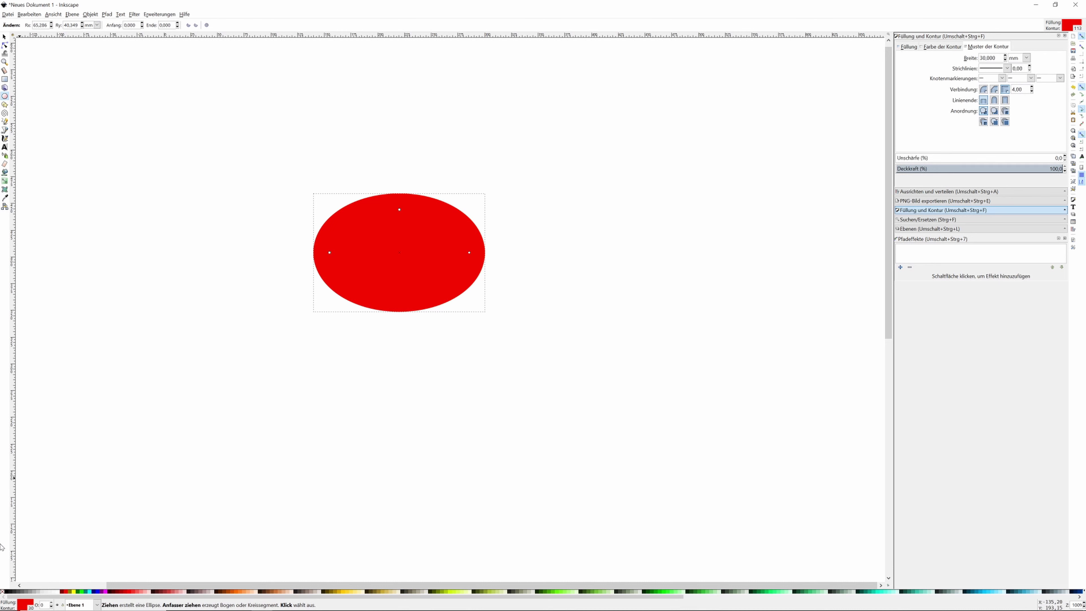
click(3, 593)
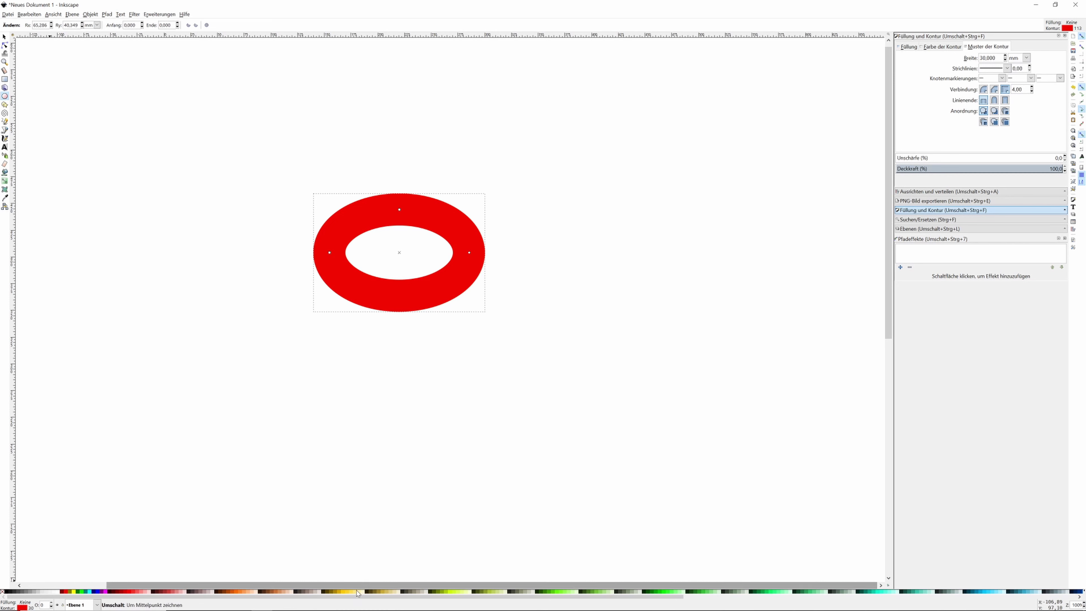
shift+click(340, 592)
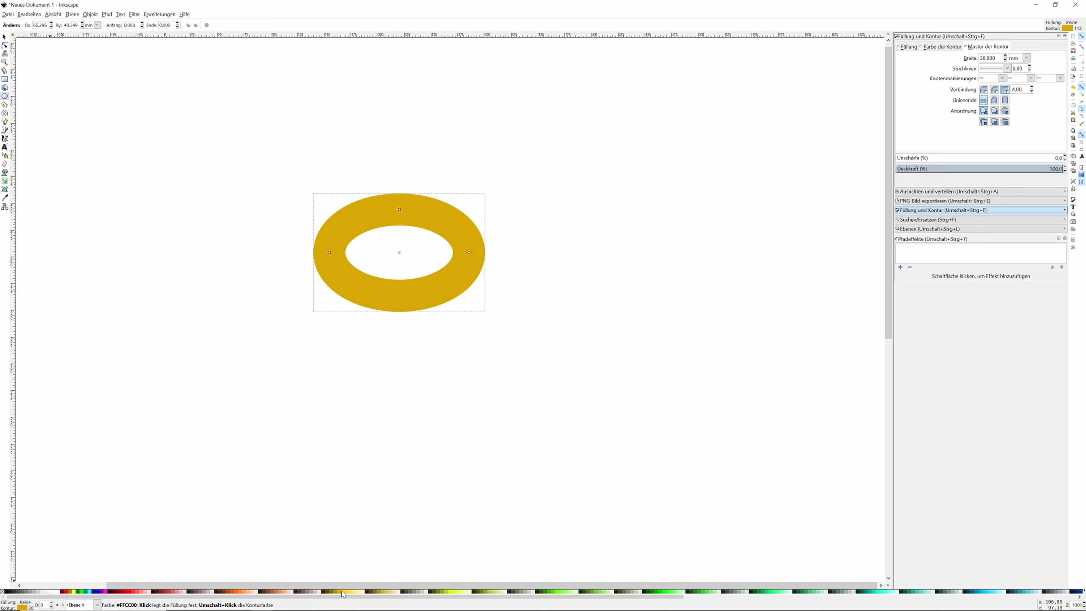
shift+click(344, 593)
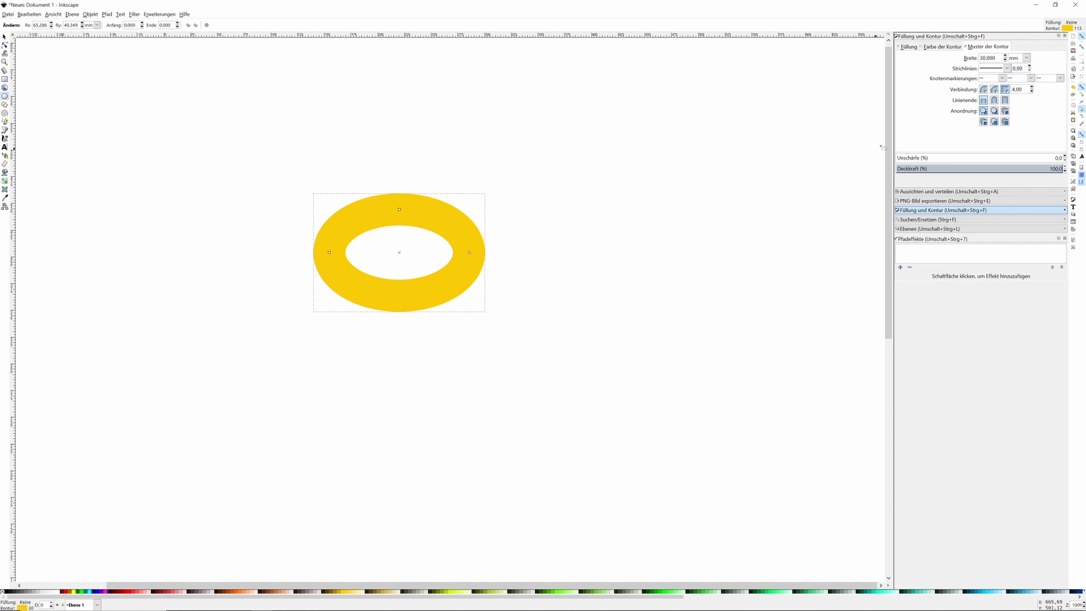
click(1065, 37)
click(95, 16)
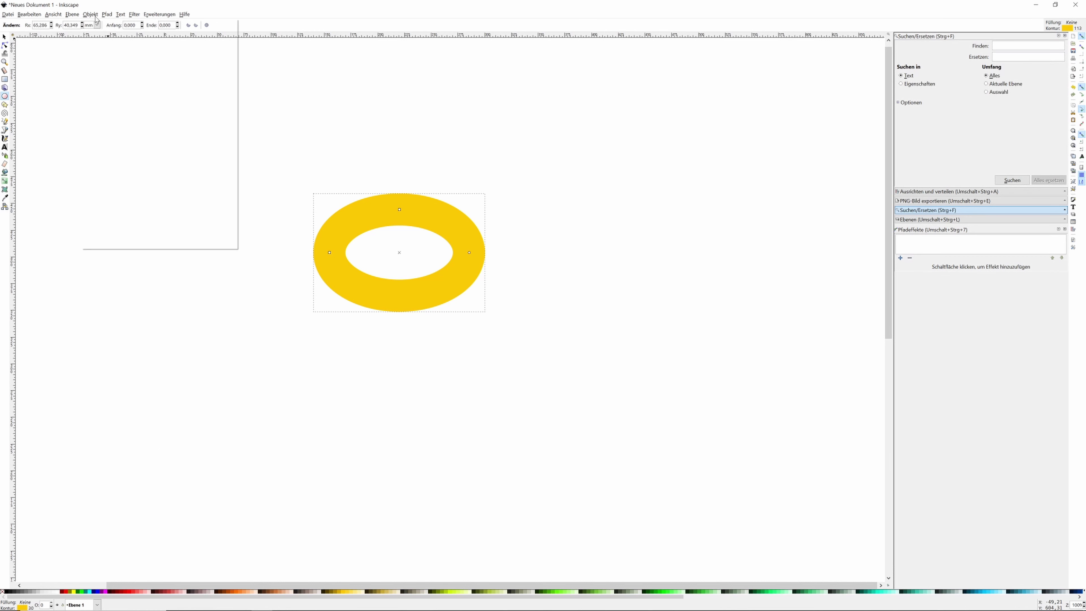
click(101, 42)
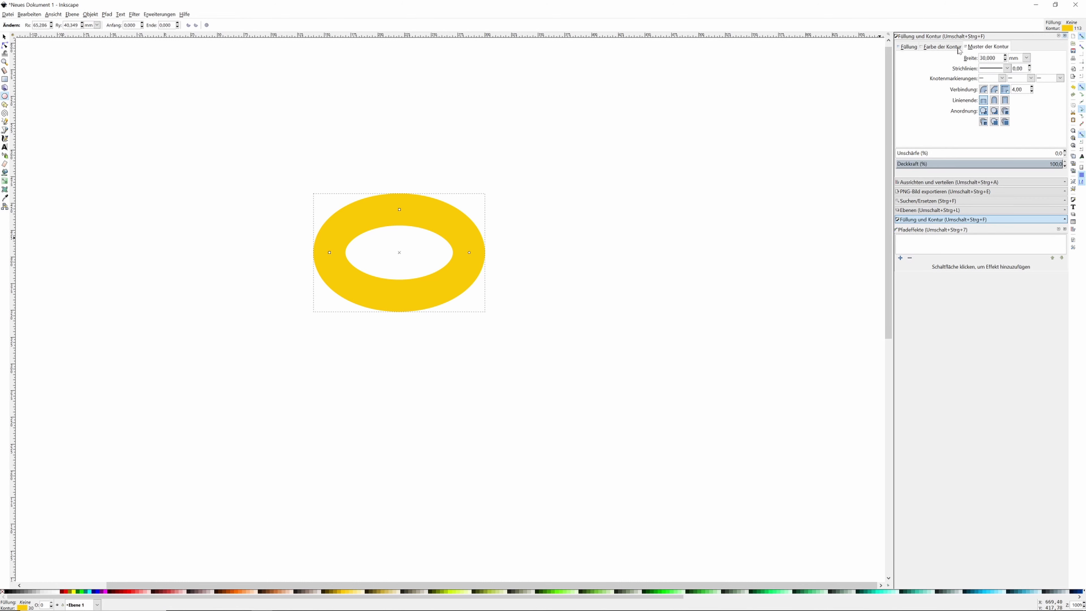
click(920, 48)
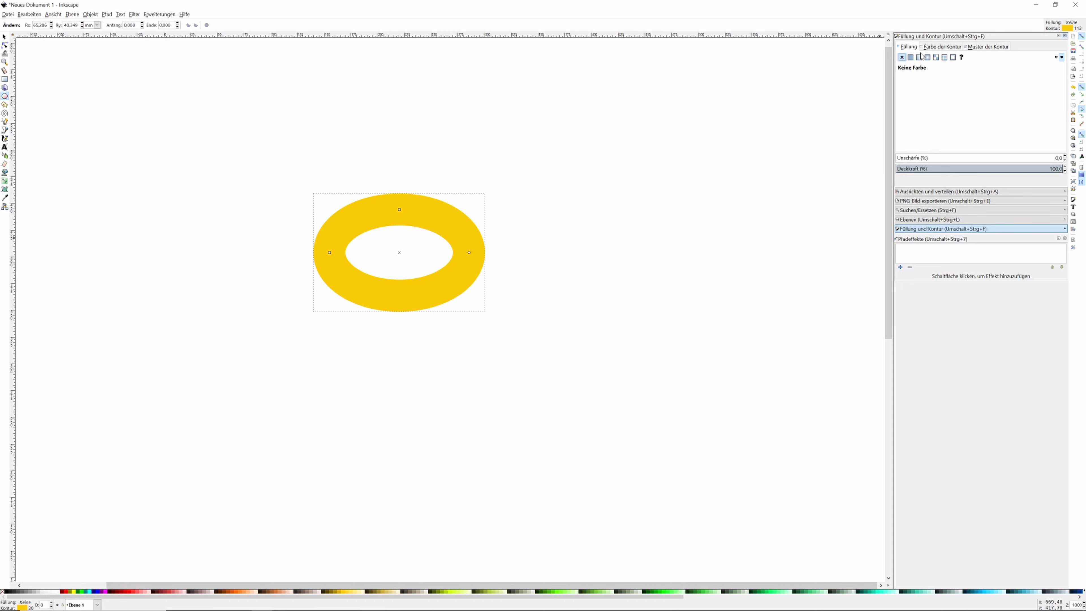
click(983, 48)
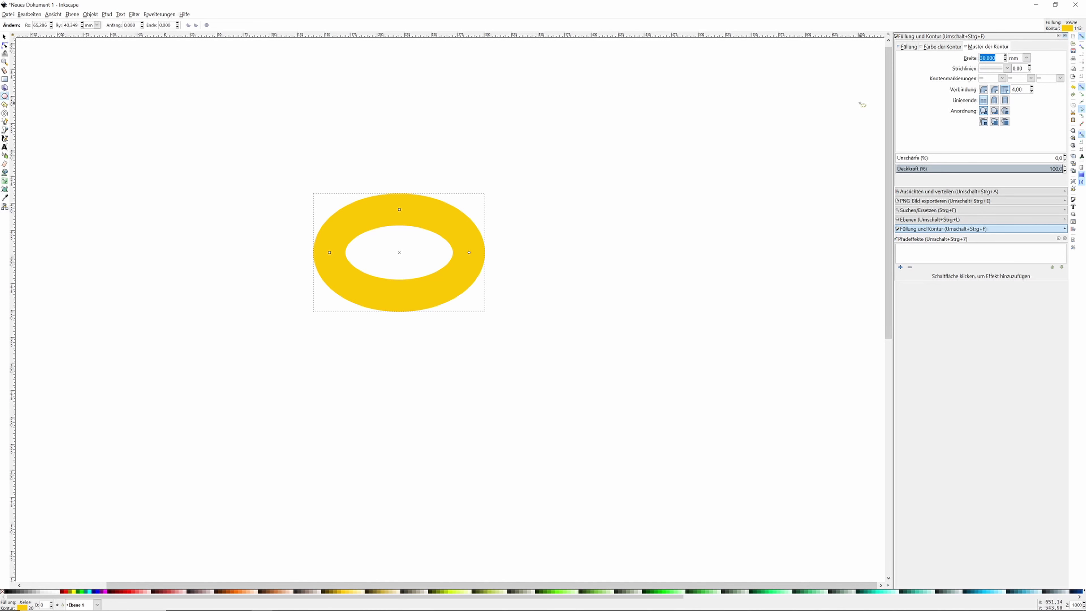
click(908, 47)
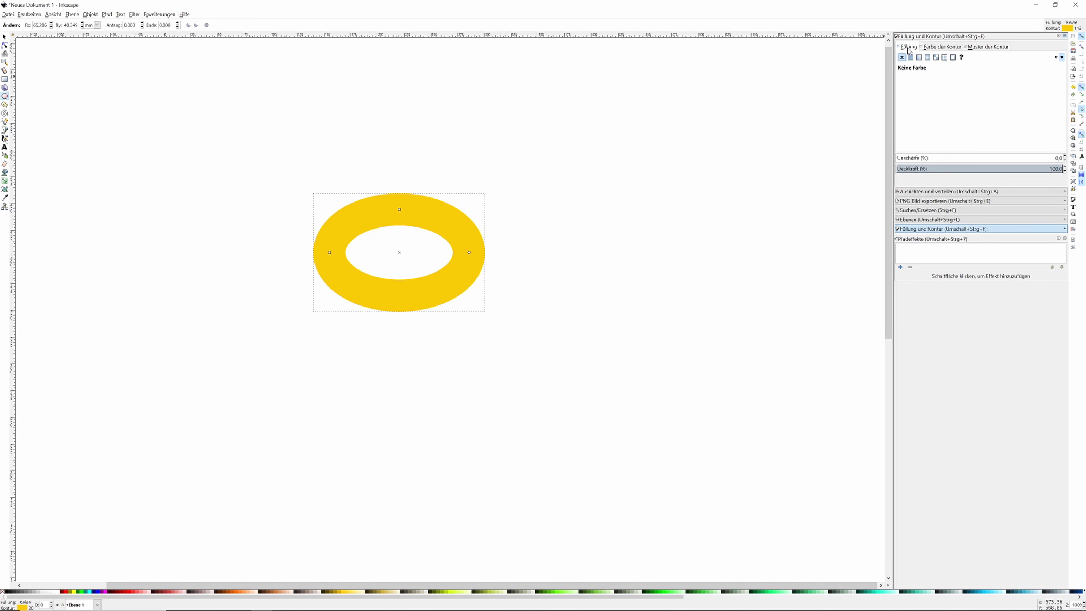
click(911, 57)
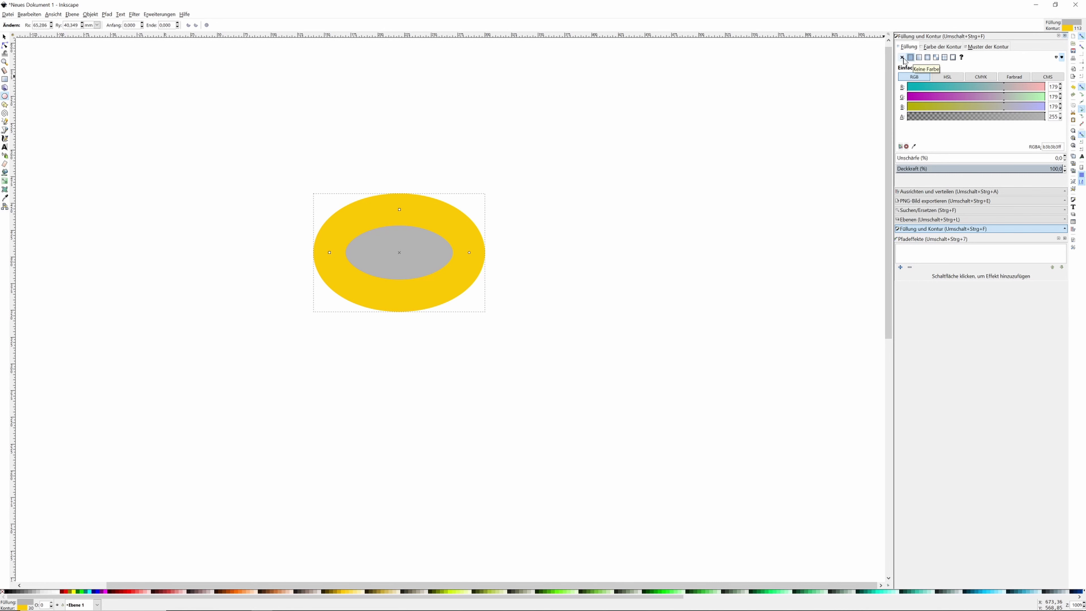
click(919, 59)
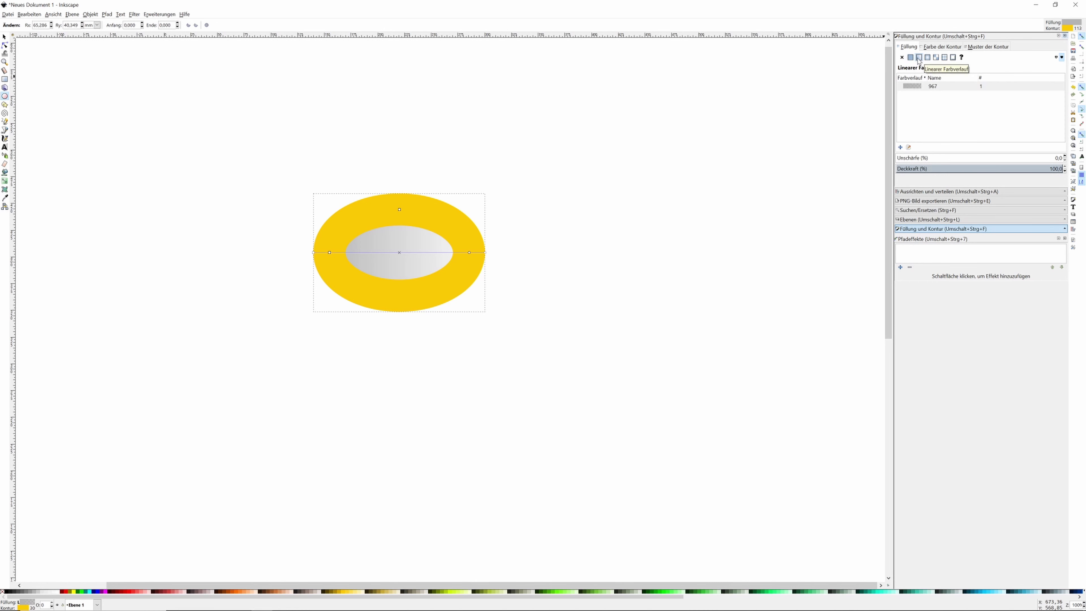
click(902, 57)
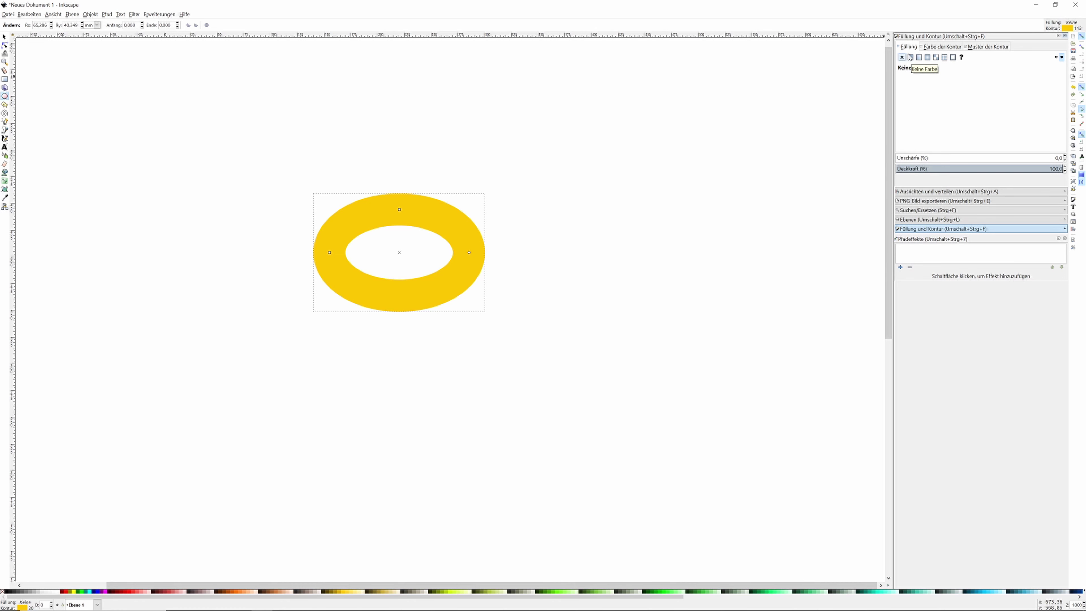
click(1007, 50)
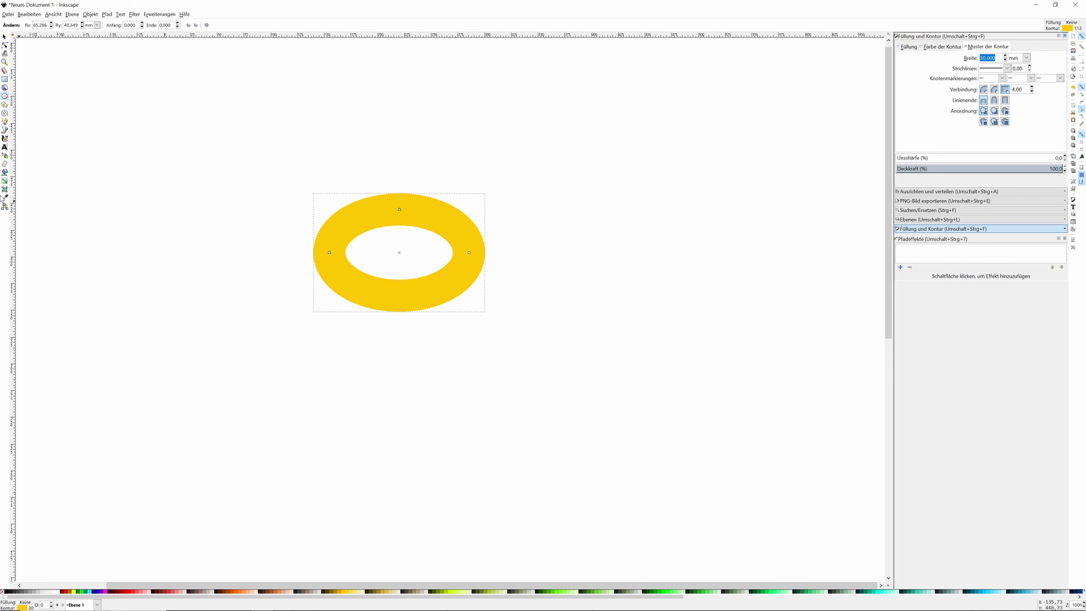
- Apply a linear gradient to the ring, setting its end stop to pale yellow #FFEEAA
click(5, 182)
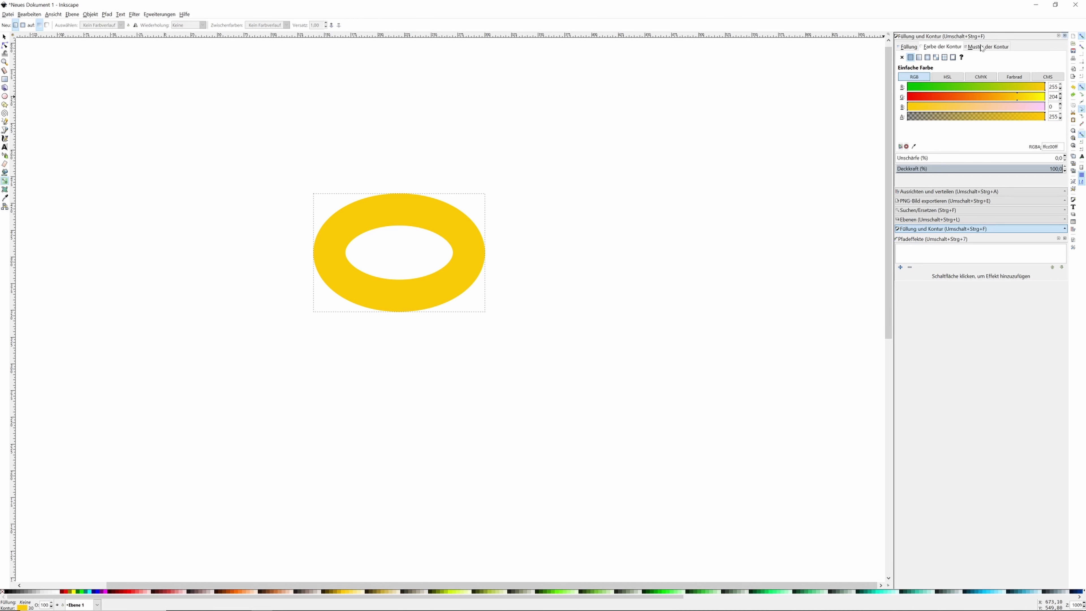
click(922, 57)
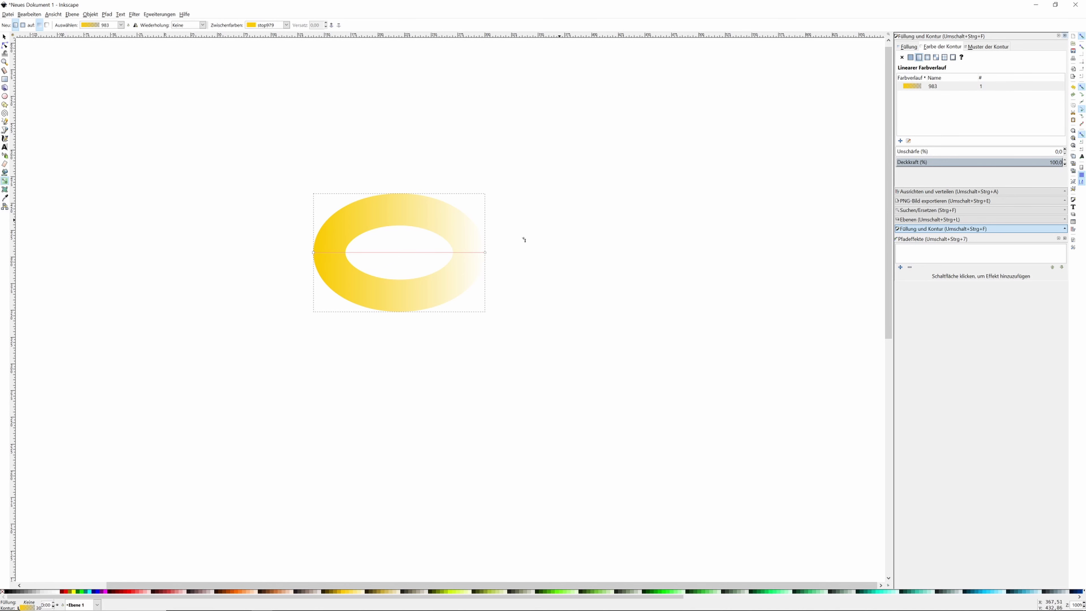
click(485, 253)
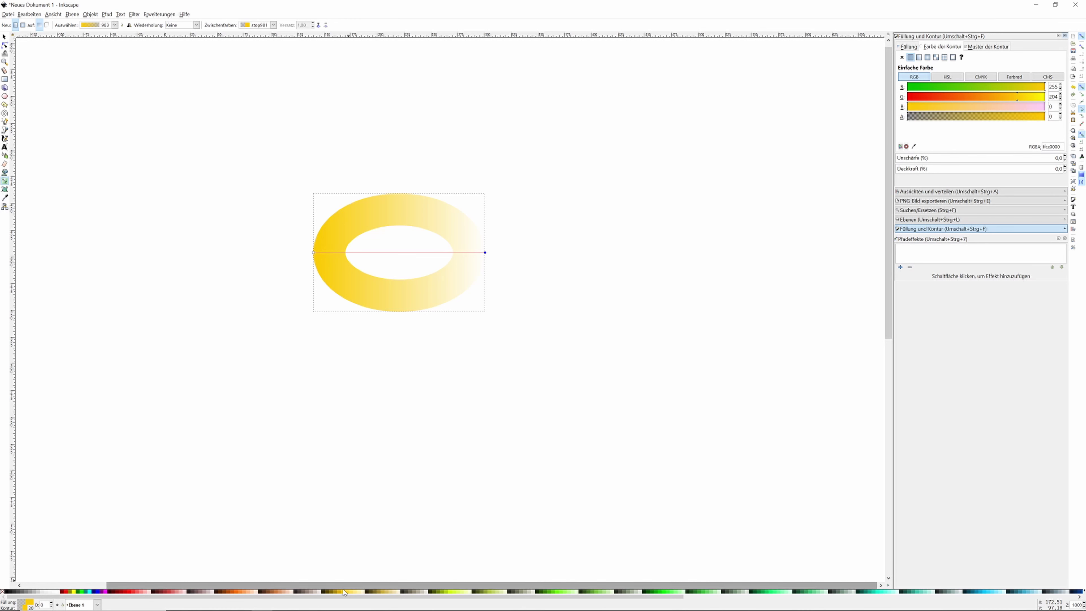
click(345, 596)
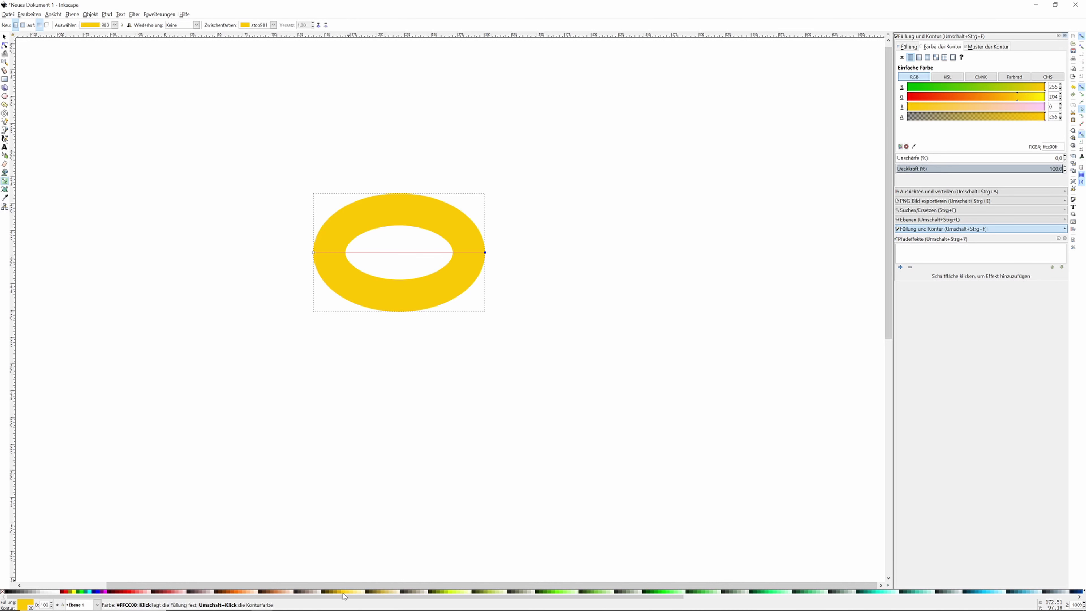
click(349, 595)
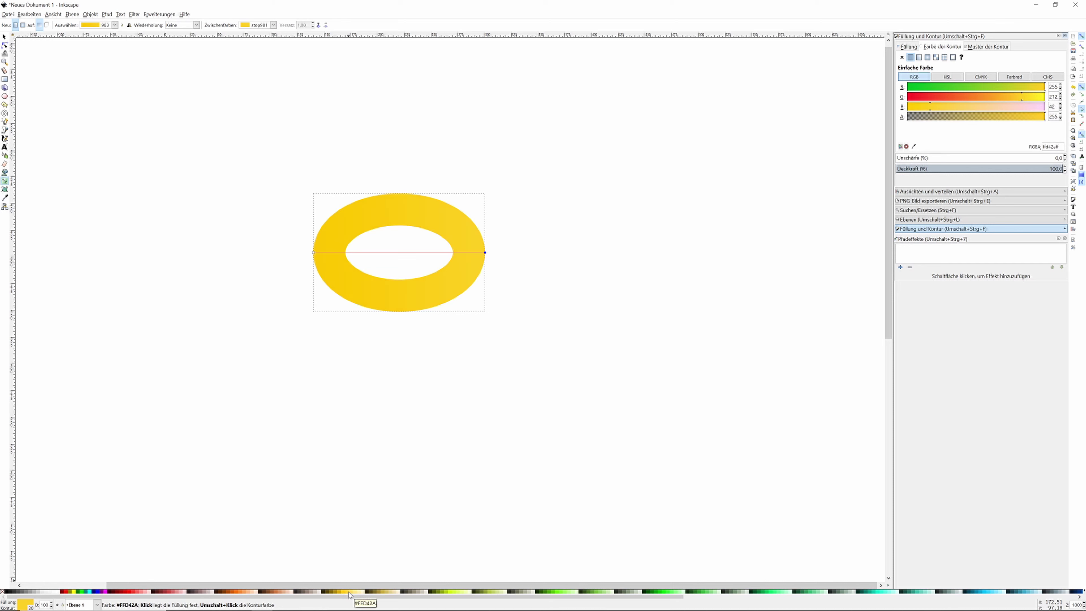
click(351, 592)
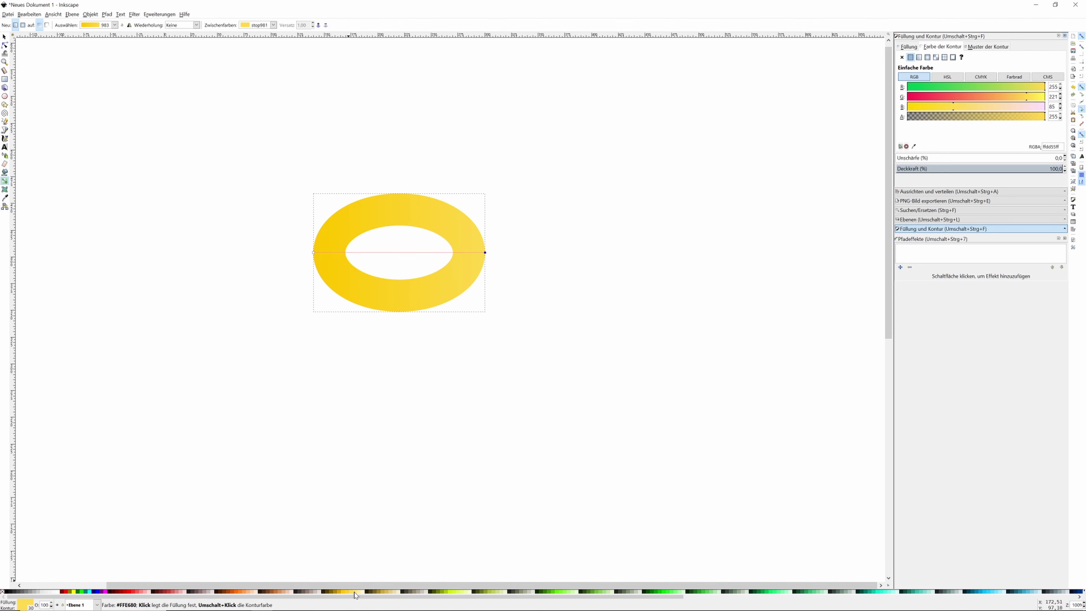
click(356, 593)
click(358, 593)
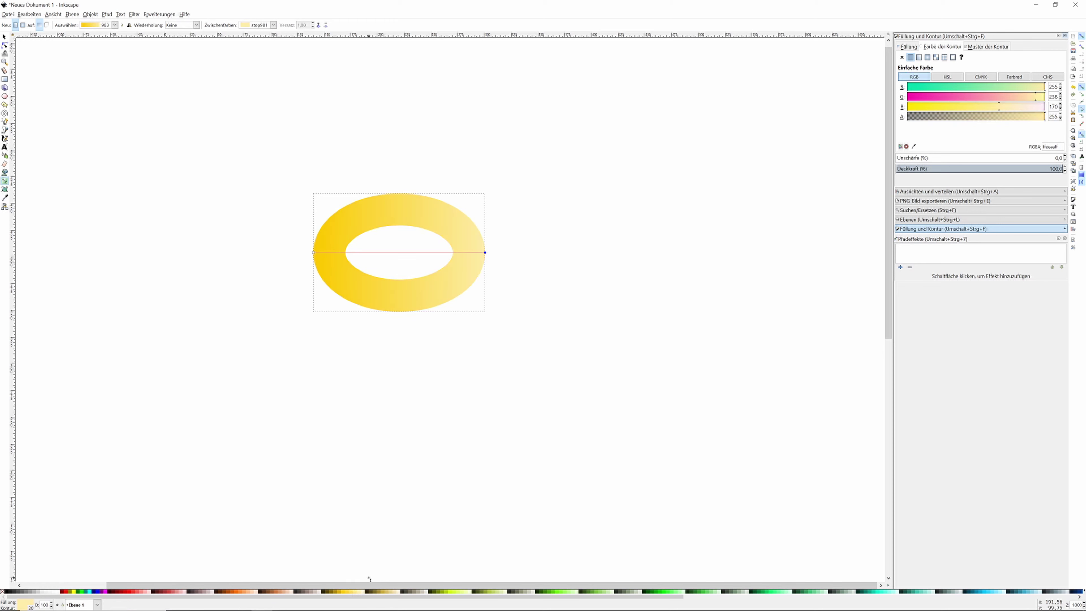
click(5, 38)
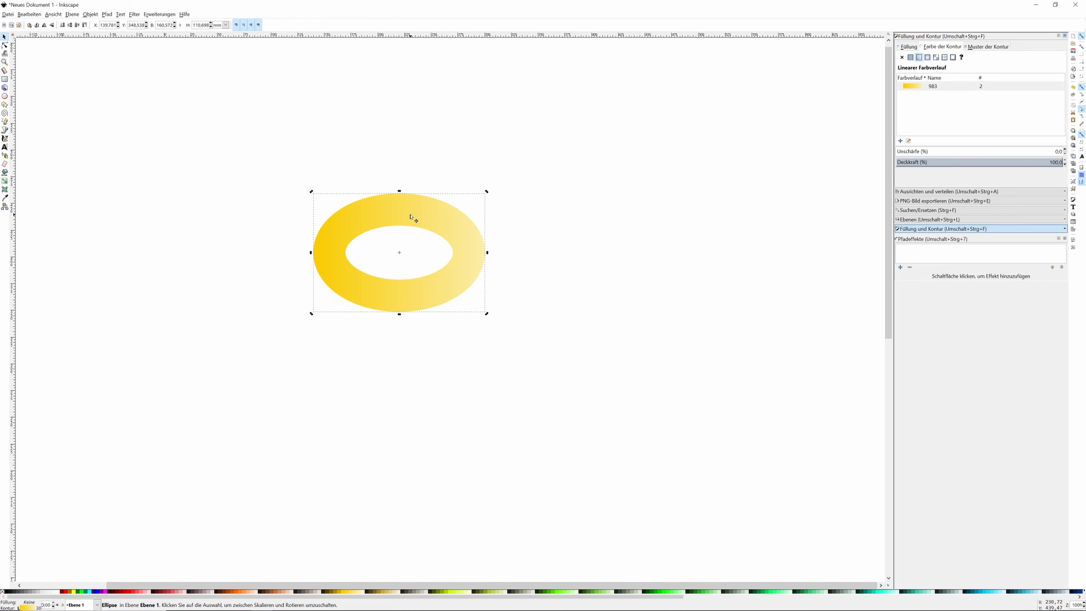
- Move the duplicate ring about 26 mm down and colour it 30% grey
drag(412, 218, 412, 247)
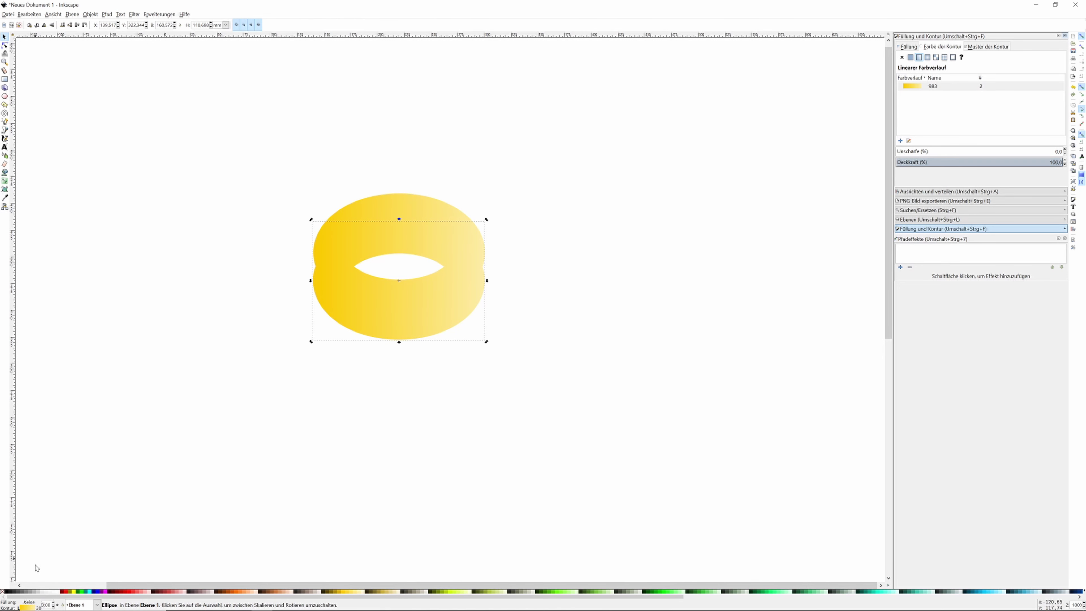
click(31, 594)
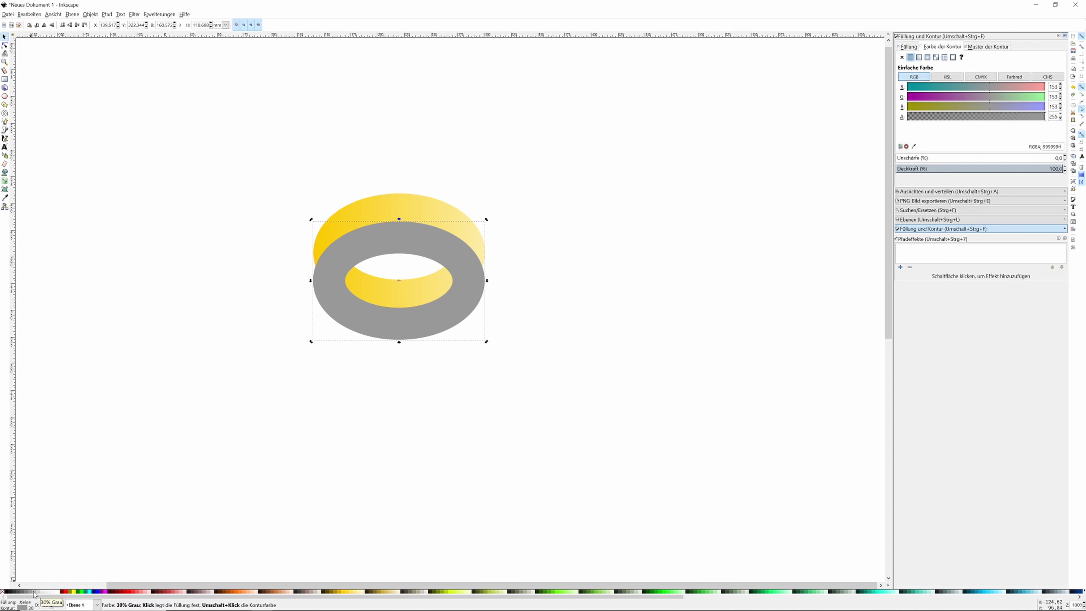
click(34, 594)
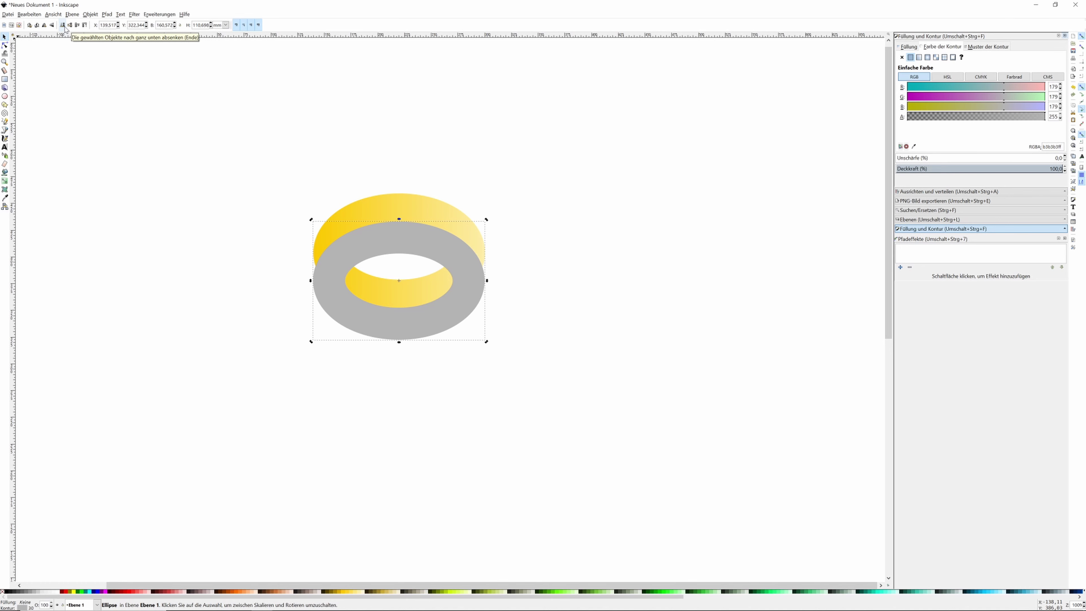
- Lower the grey ring to the bottom, behind the yellow ring
click(65, 28)
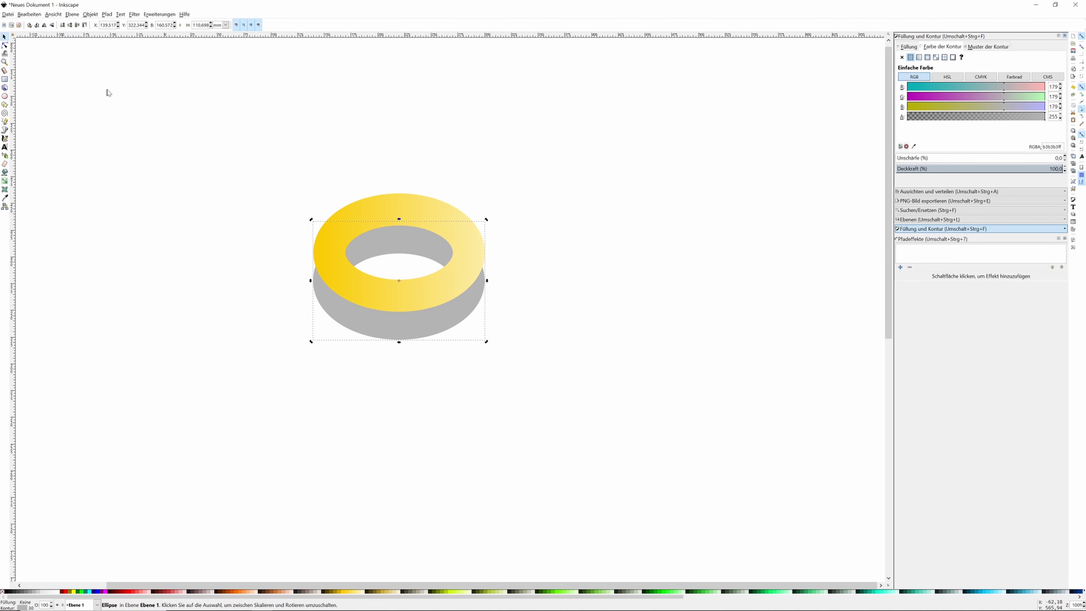
click(234, 340)
click(371, 323)
- Squash and narrow the grey ring to about 142.5 × 81.3 mm
drag(395, 345, 397, 320)
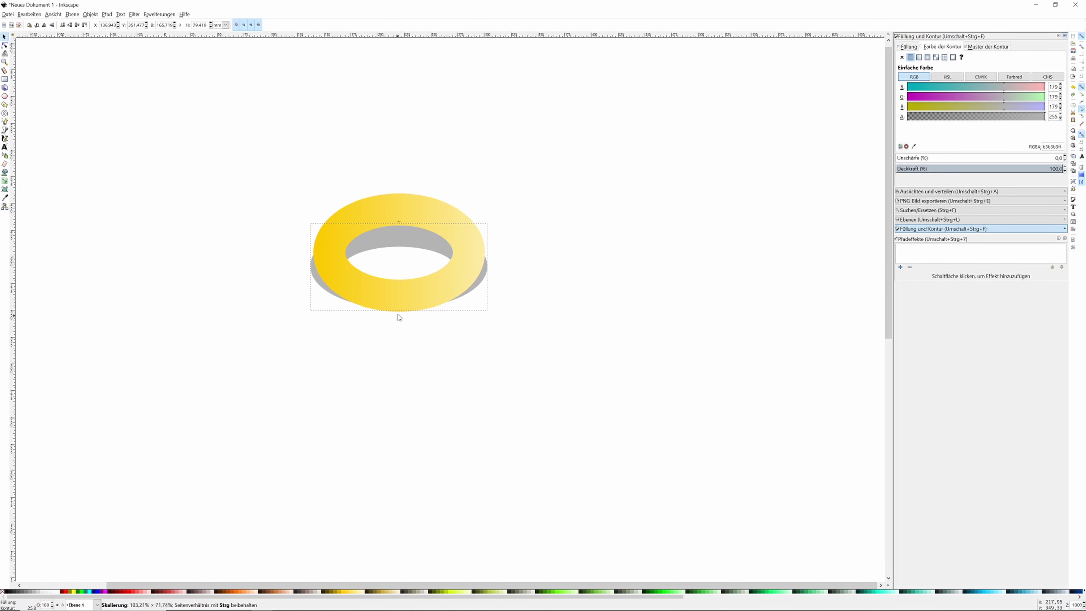
drag(399, 322, 399, 309)
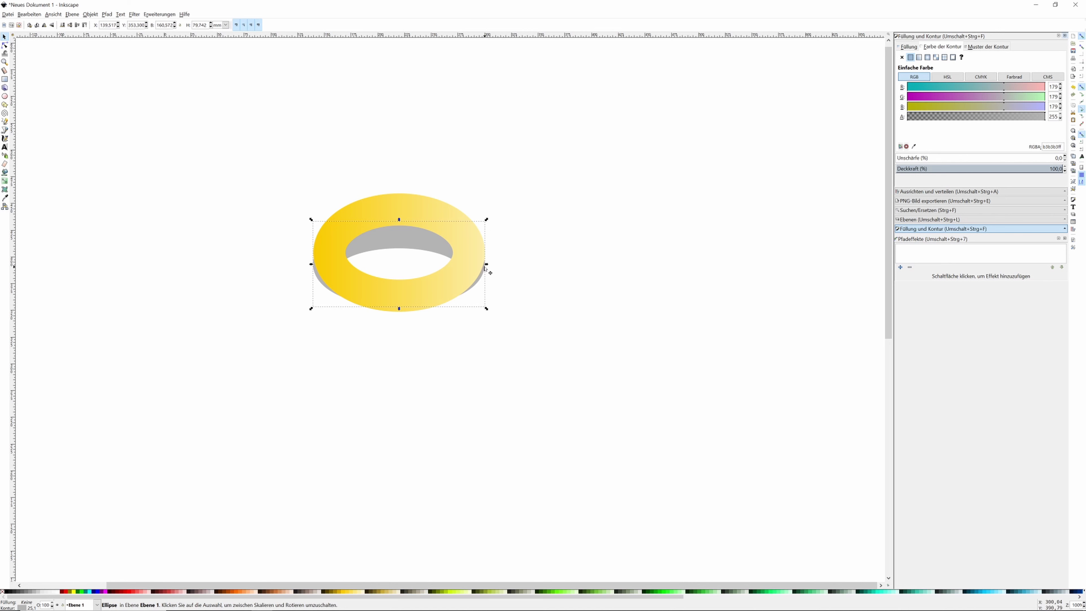
drag(487, 265, 480, 266)
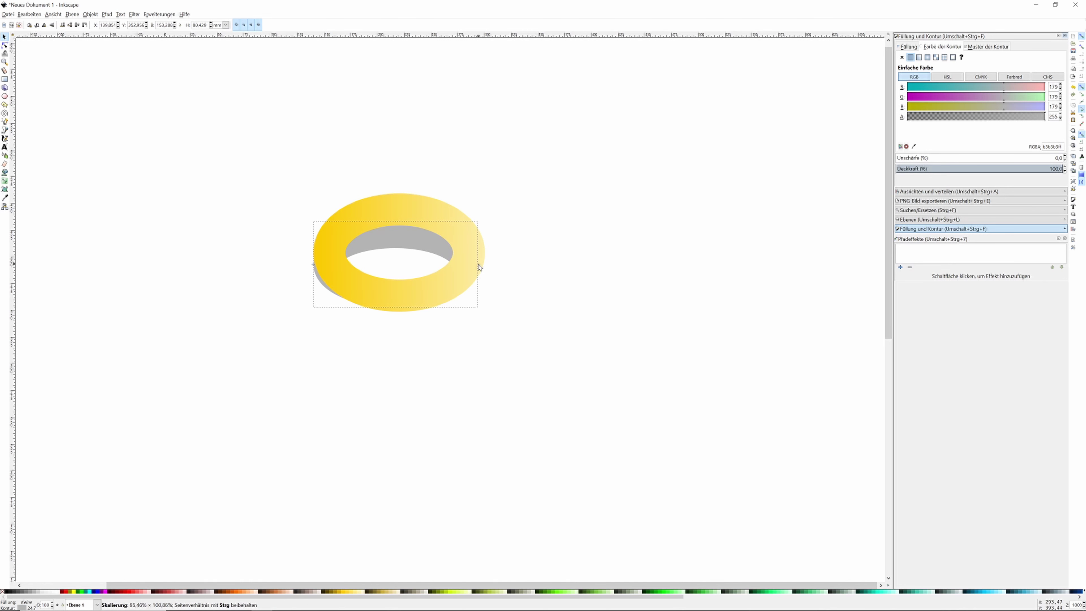
drag(312, 267, 326, 266)
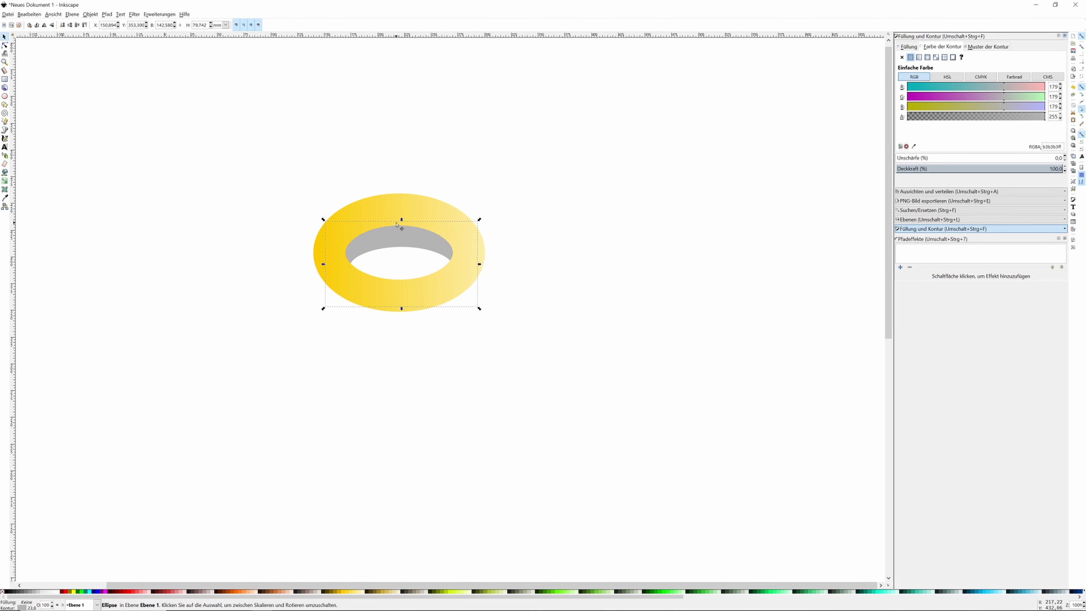
mouse_move(402, 222)
mouse_down()
mouse_move(402, 211)
mouse_move(402, 221)
mouse_up()
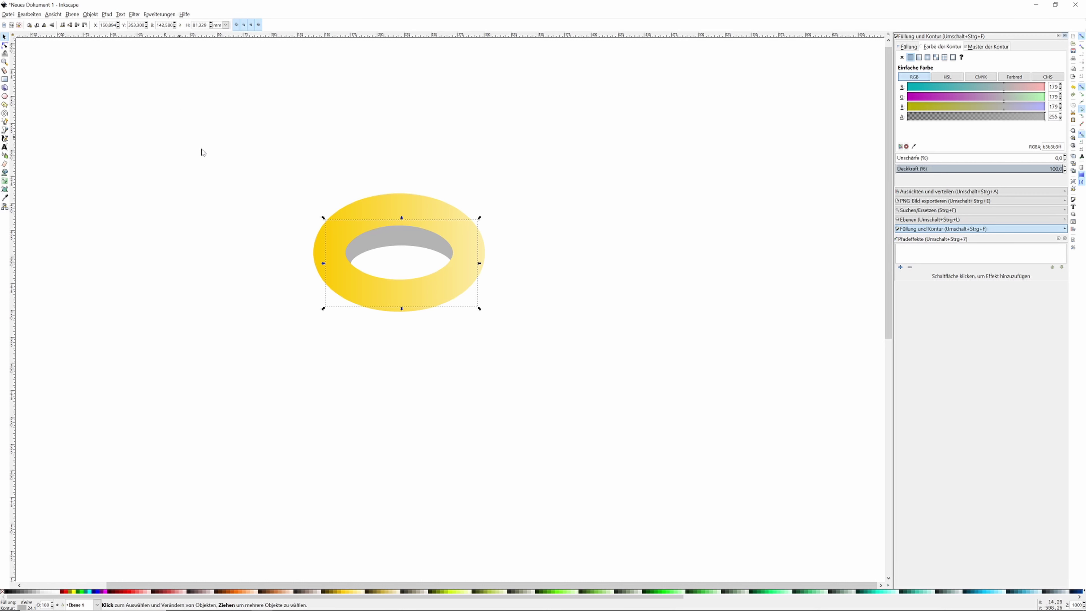
- Reverse the yellow ring's gradient to run pale on the left, deep yellow on the right
click(337, 231)
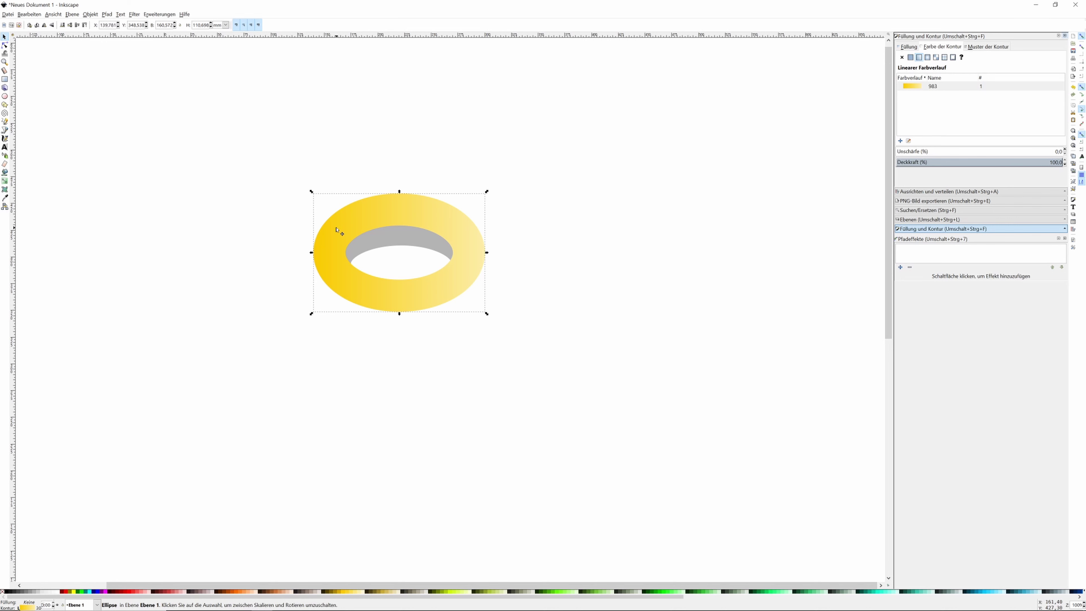
click(9, 181)
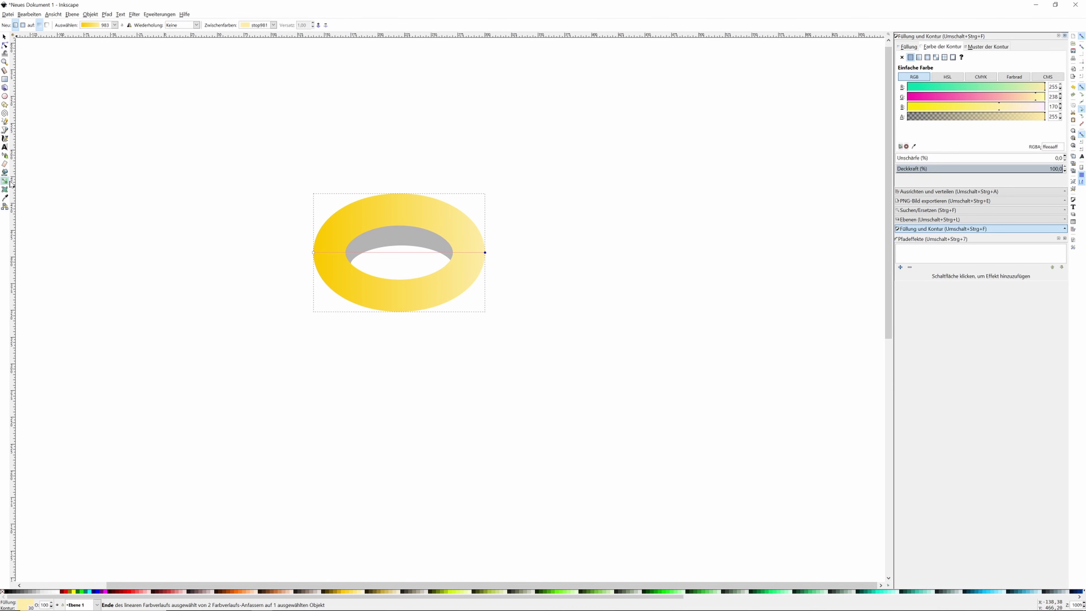
click(130, 25)
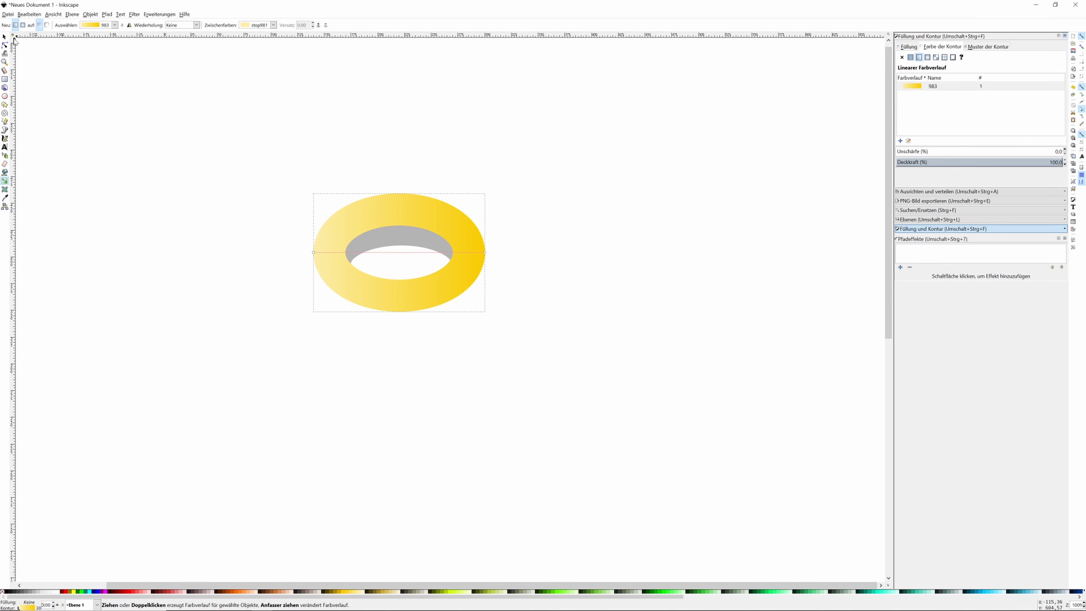
click(4, 37)
click(201, 187)
drag(266, 147, 540, 377)
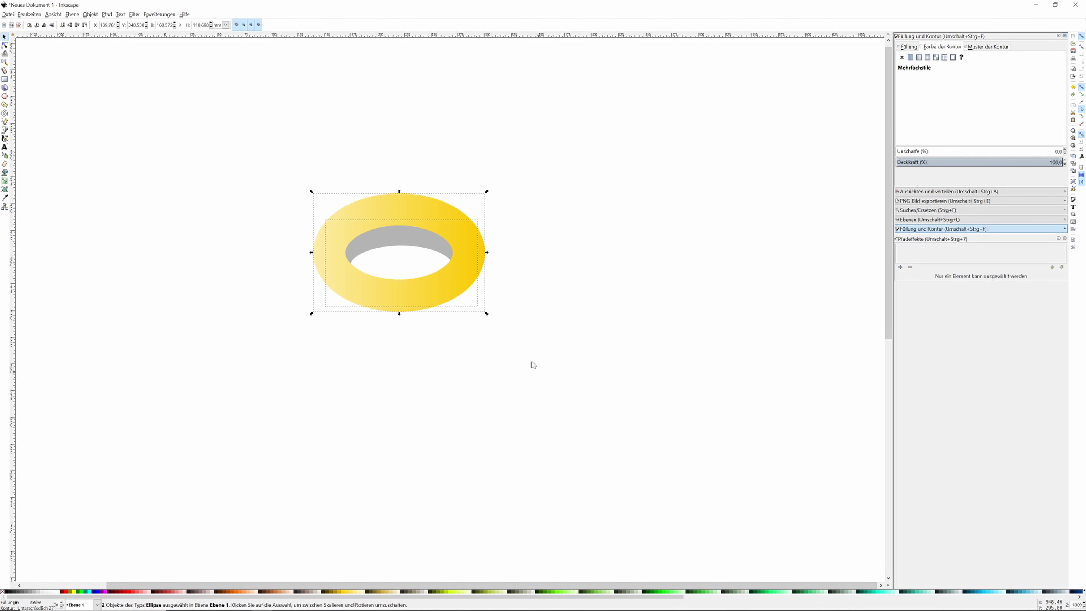
- Set the ring's stroke width to 24 mm, then reduce it to 18 mm
click(585, 164)
click(413, 224)
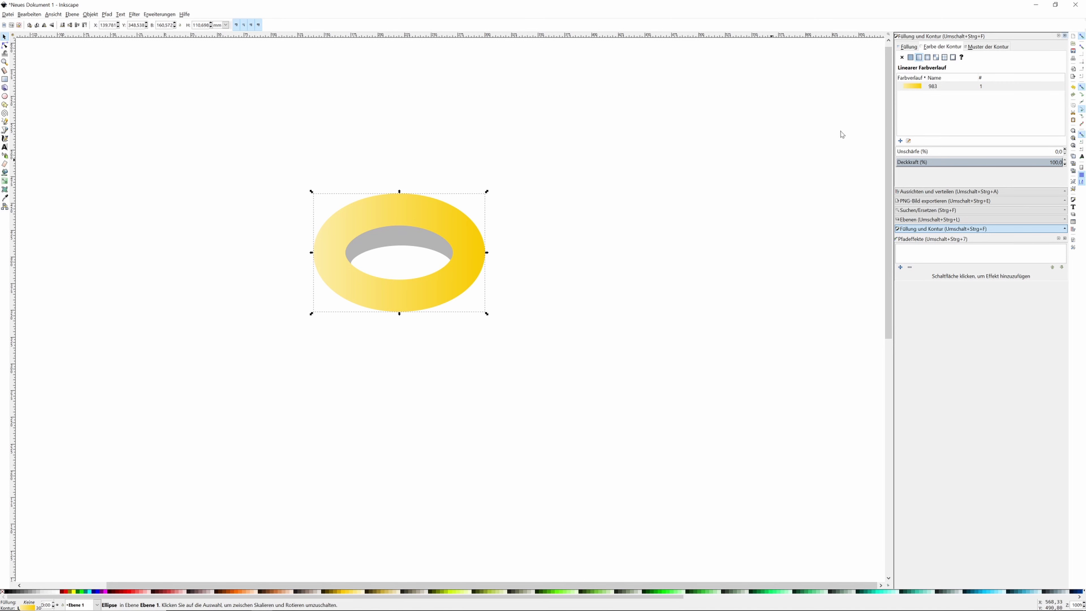
click(1001, 49)
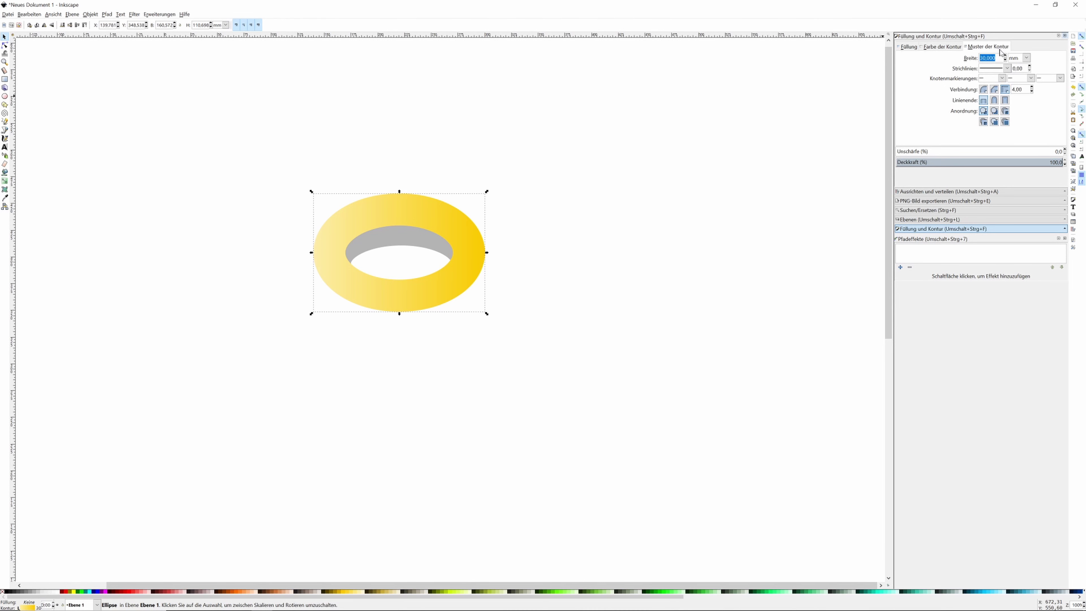
text(24)
key(Return)
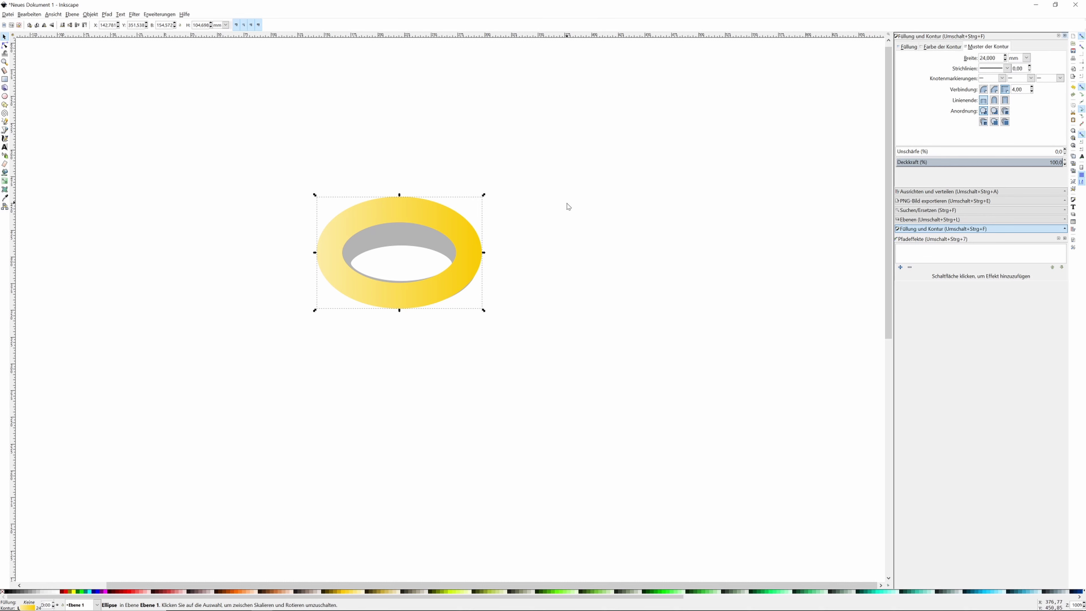
click(552, 225)
drag(388, 294, 391, 290)
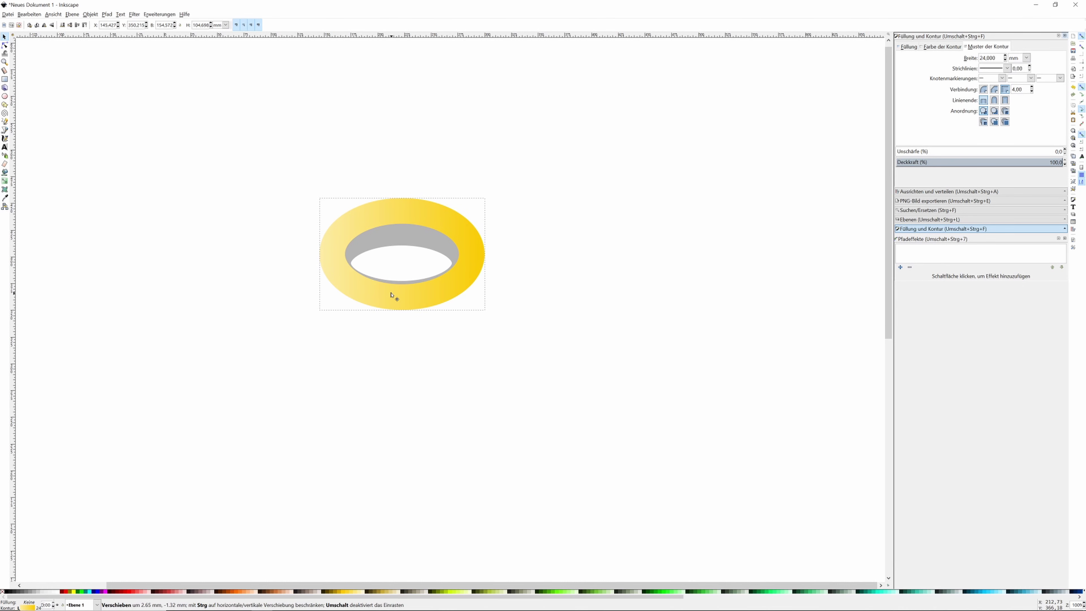
click(383, 253)
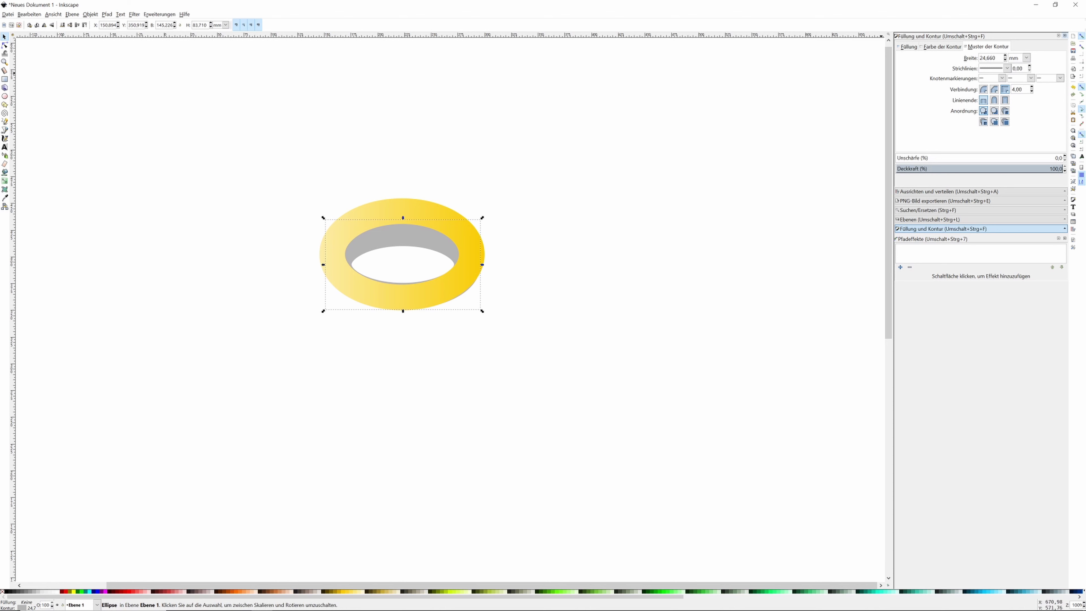
drag(997, 58, 940, 61)
text(18)
key(Return)
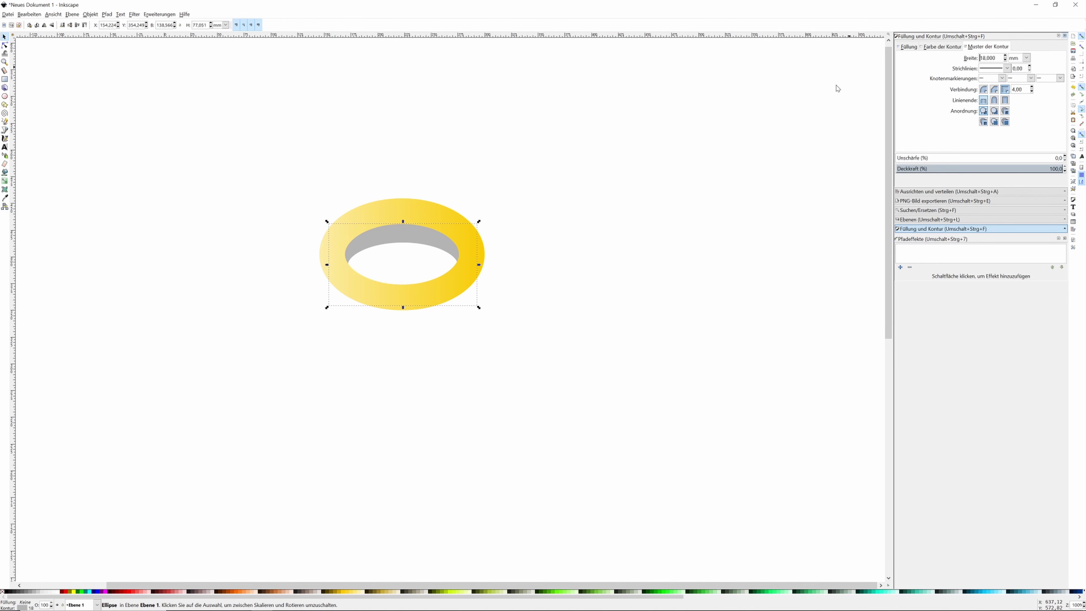
- Select both ring parts and move them up and to the right
click(658, 196)
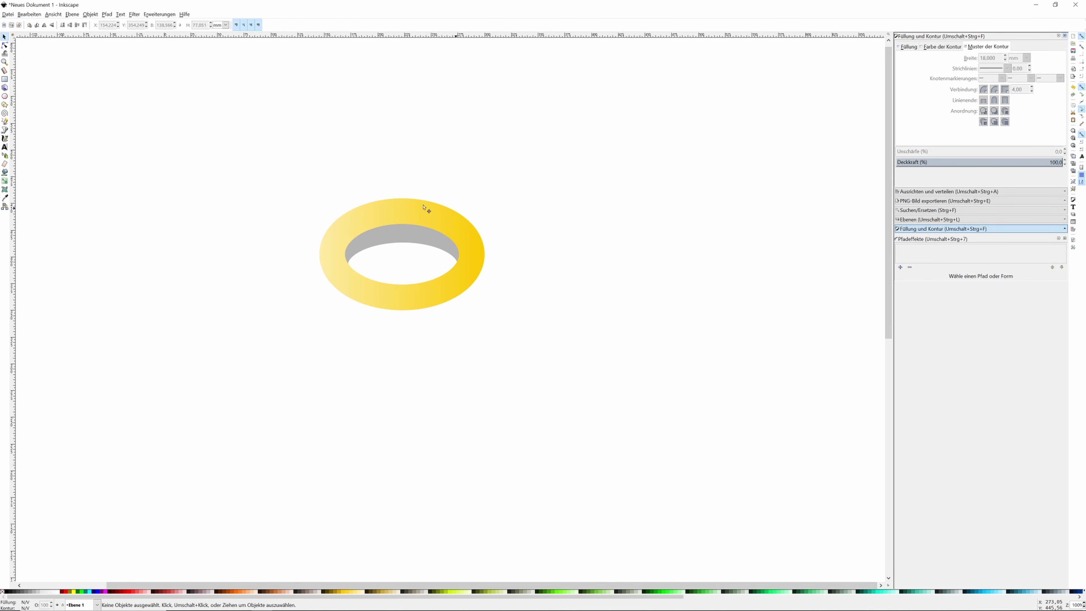
drag(245, 161, 587, 411)
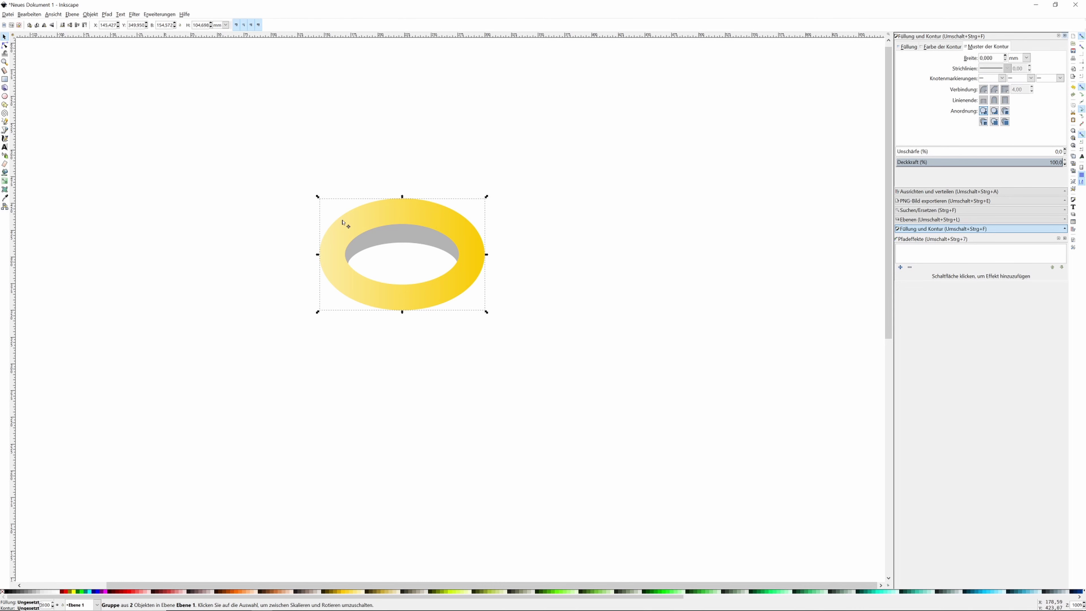
mouse_move(354, 237)
mouse_down()
mouse_move(375, 163)
mouse_move(419, 150)
mouse_up()
- Duplicate the ring group, place the copy below-right and tilt it about 39 degrees
key(ctrl)
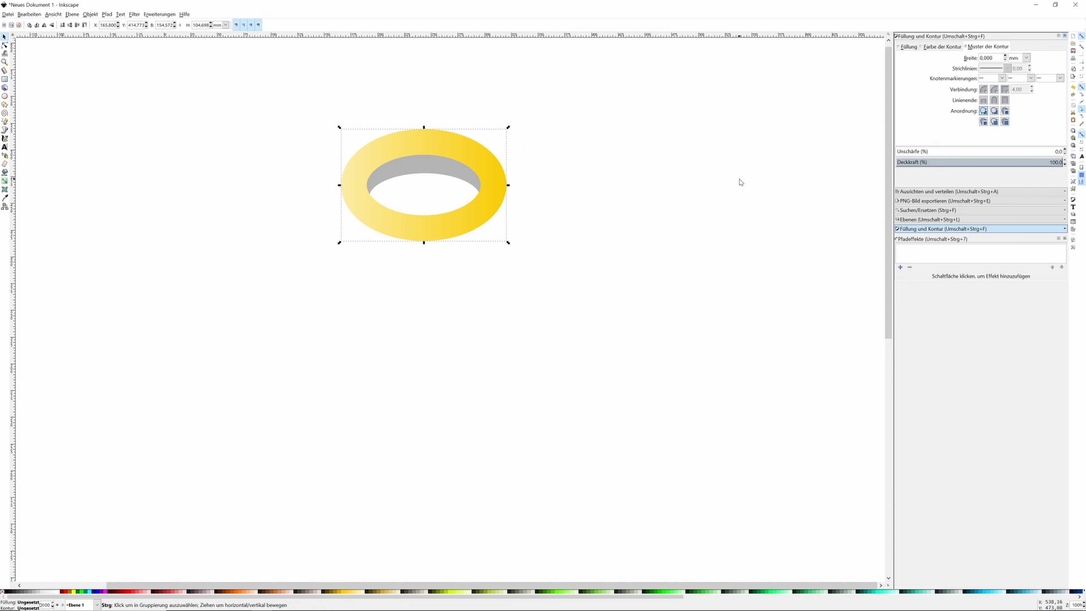
key(ctrl+d)
drag(408, 159, 494, 206)
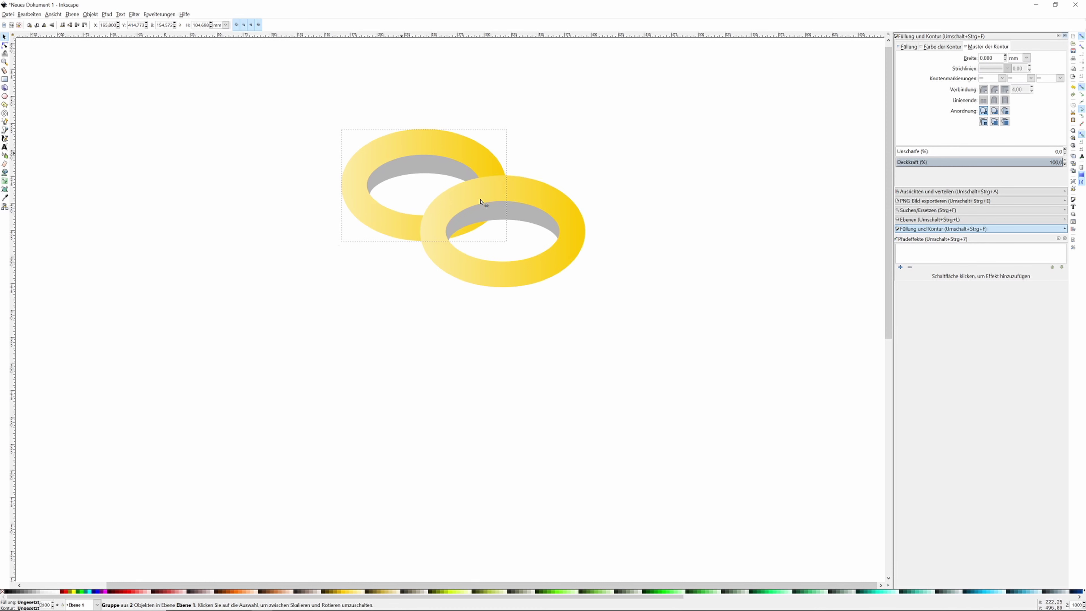
click(494, 206)
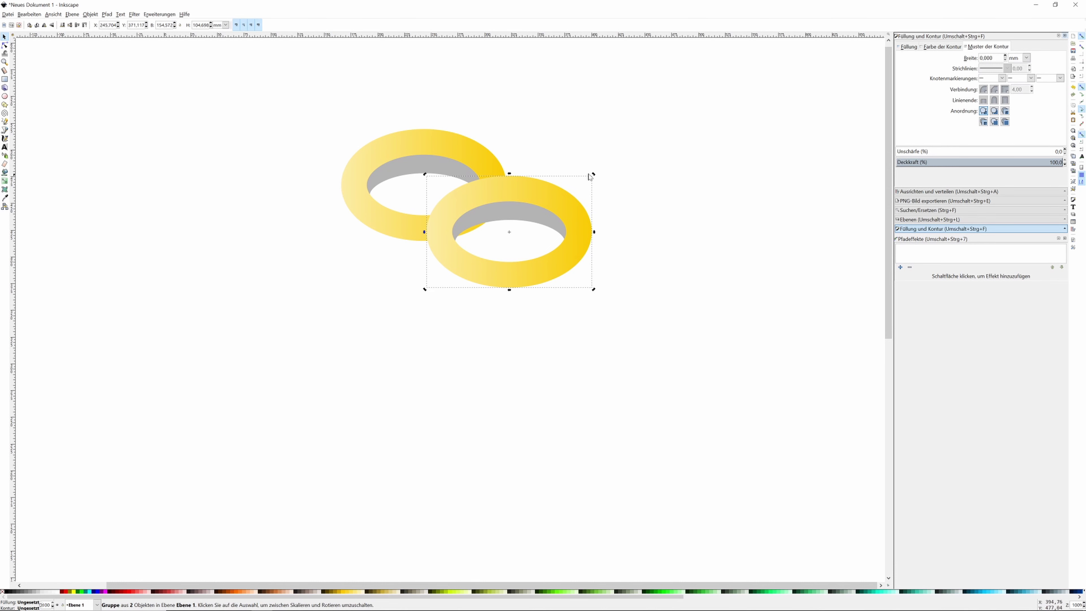
mouse_move(593, 177)
mouse_down()
mouse_move(537, 154)
mouse_move(538, 165)
mouse_up()
- Tilt the back ring the other way and move it to interlock with the front ring
click(404, 237)
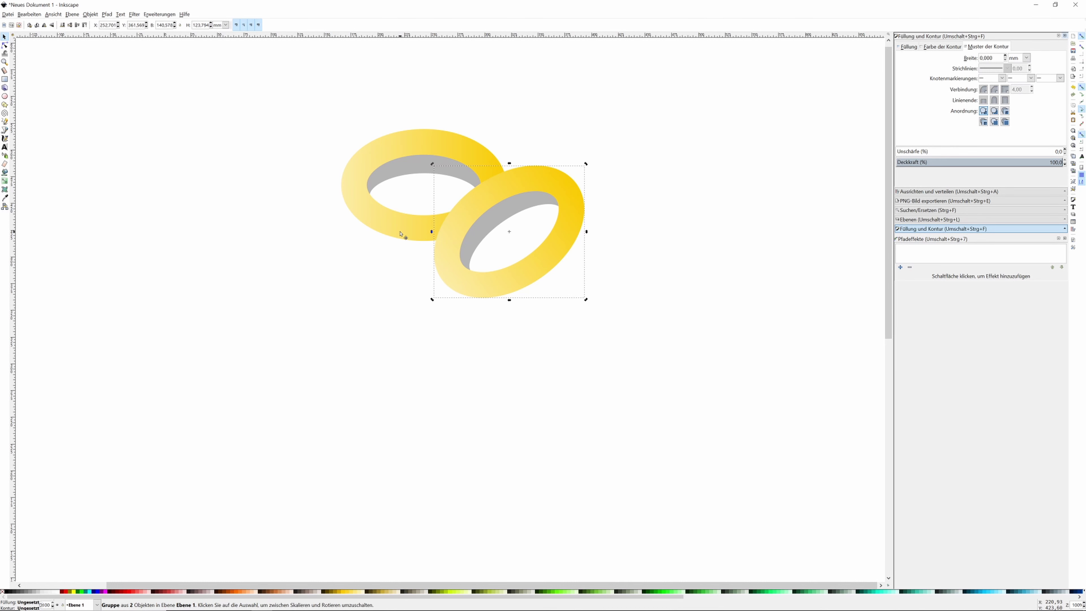
click(402, 234)
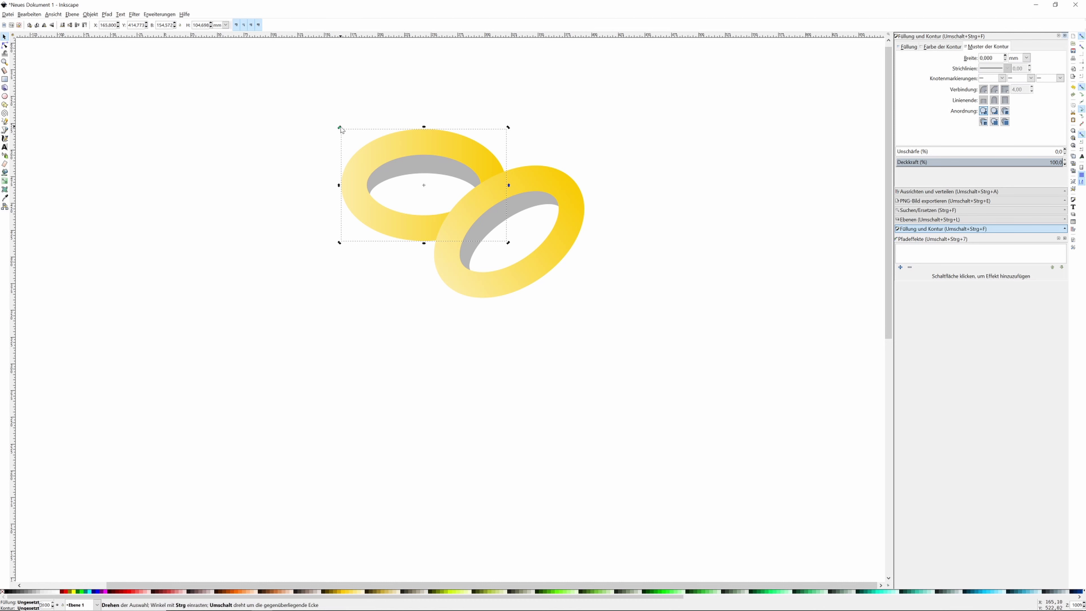
drag(342, 129, 377, 117)
click(406, 156)
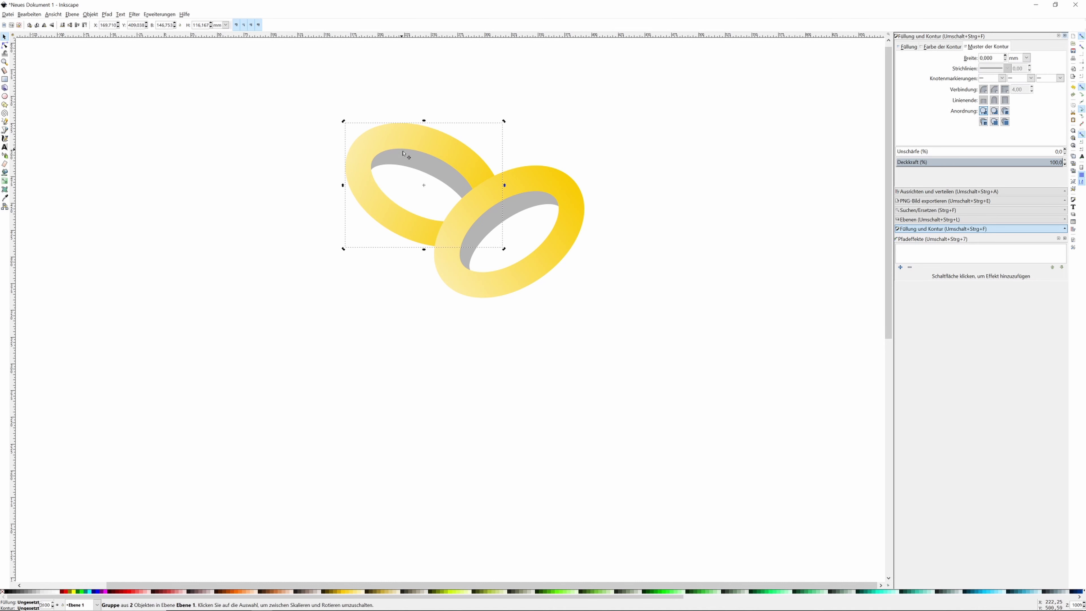
drag(432, 170, 447, 190)
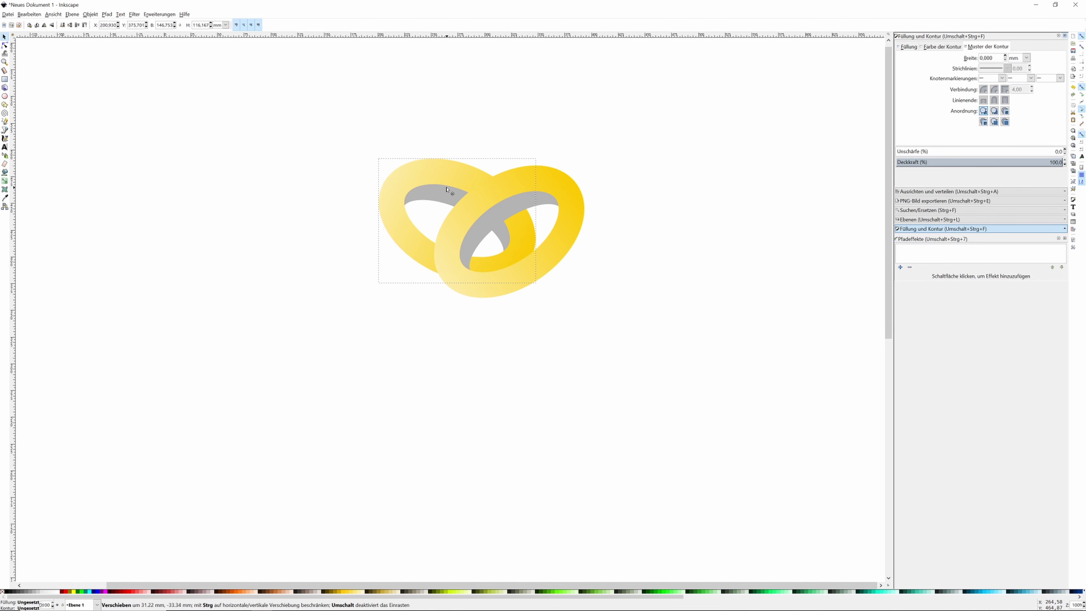
click(325, 273)
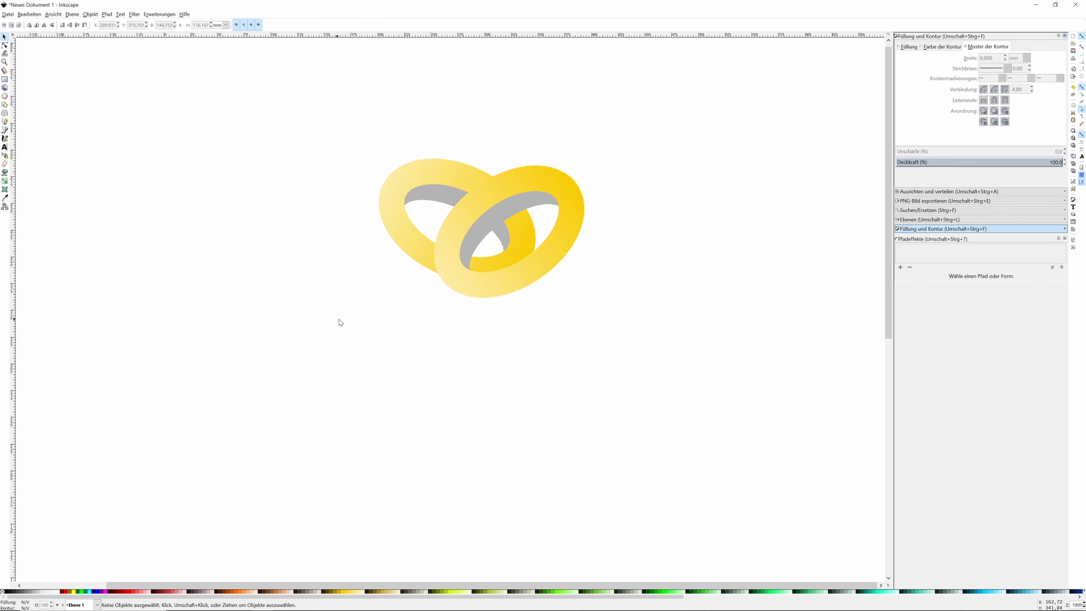
scroll(575, 330, up, 1)
scroll(582, 319, up, 4)
ctrl+scroll(636, 279, down, 1)
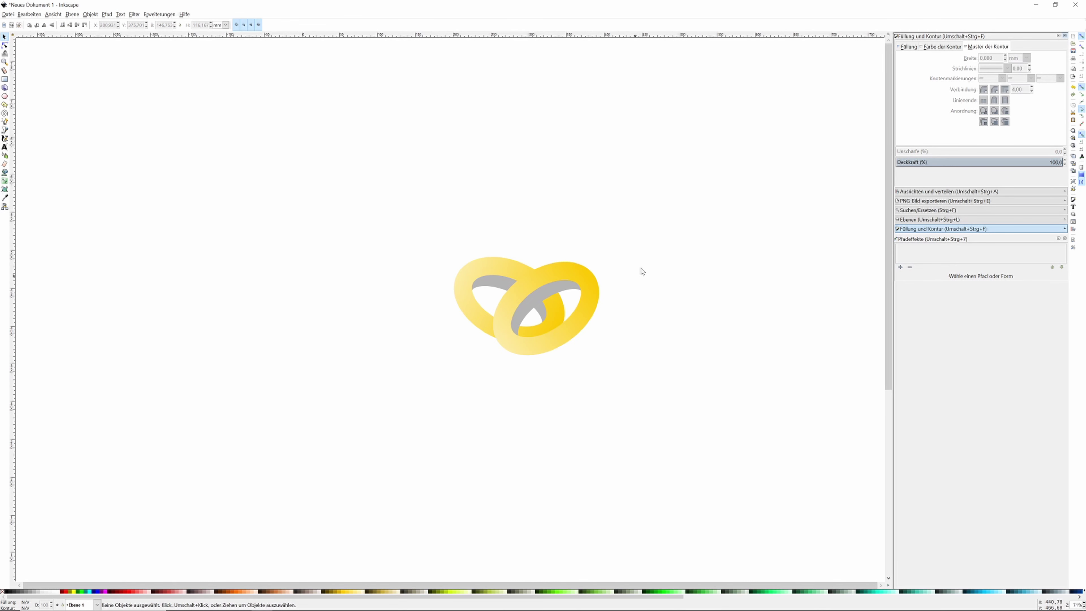
scroll(689, 251, down, 1)
scroll(686, 266, up, 3)
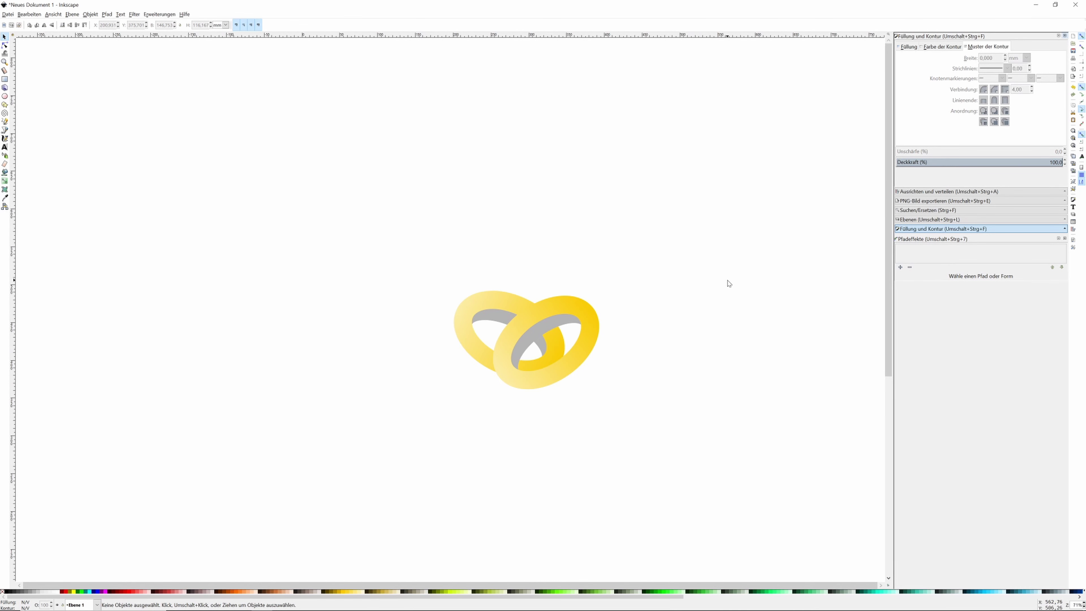
scroll(729, 283, right, 1)
scroll(728, 284, right, 3)
scroll(655, 328, up, 1)
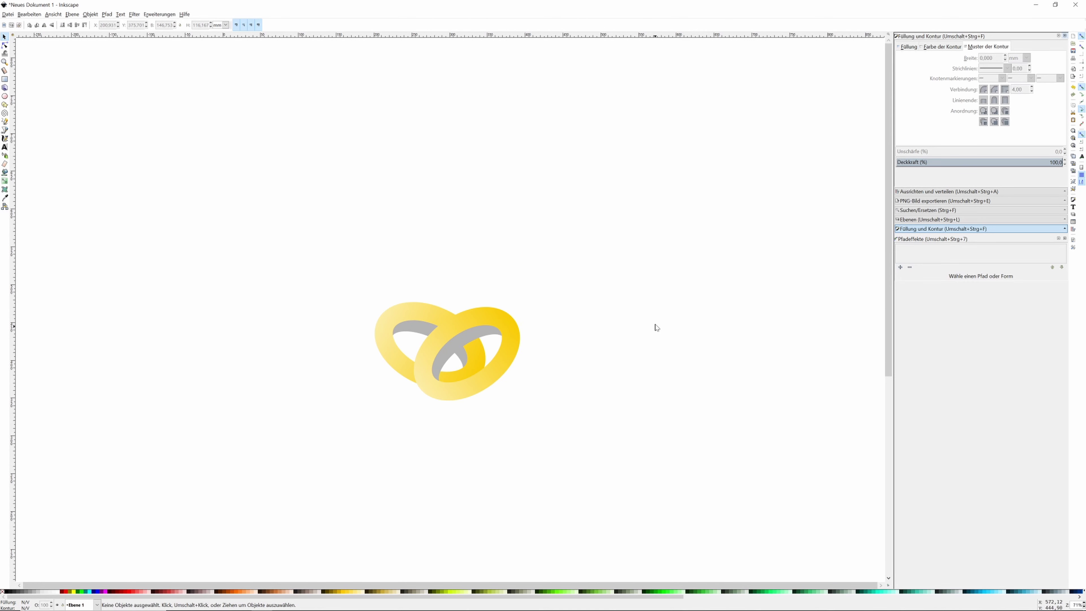
scroll(657, 326, up, 2)
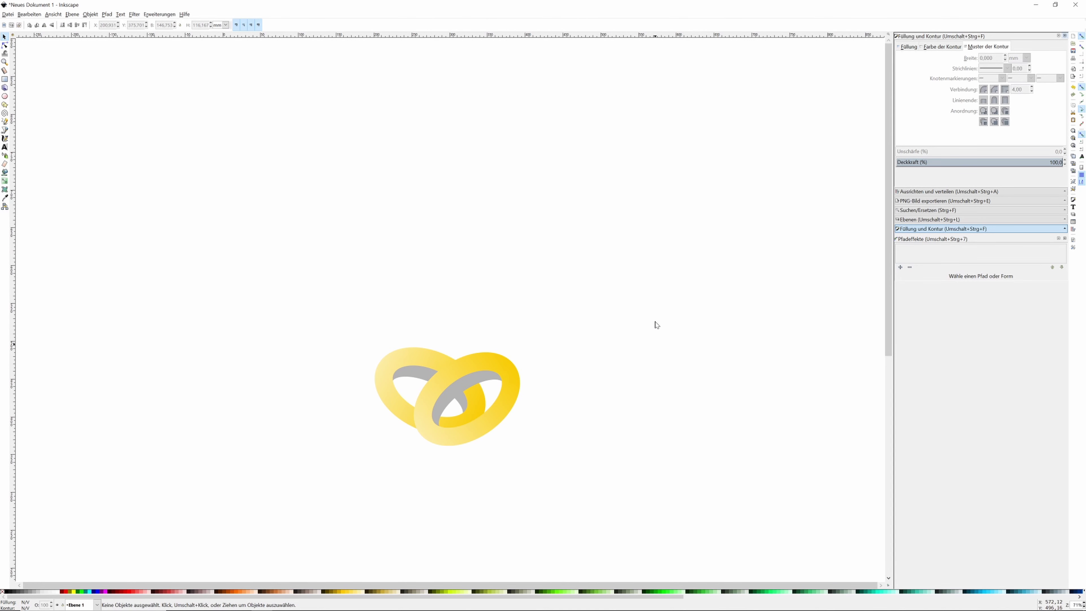
- Type the text 'DIE BRAUT DIE SICH TRAUT' near the top of the page
click(4, 147)
click(306, 126)
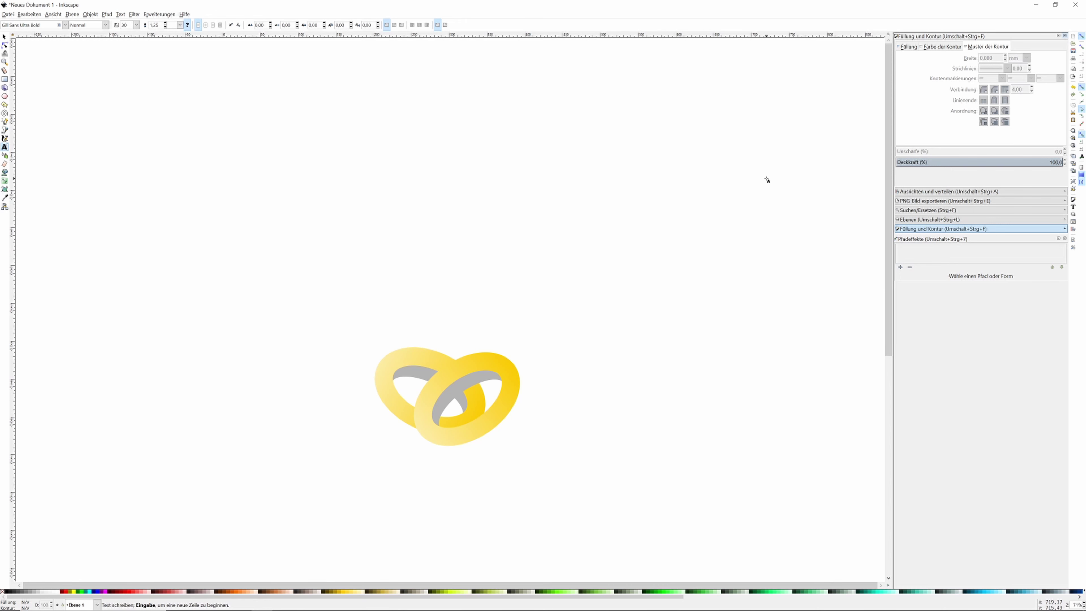
text(Di)
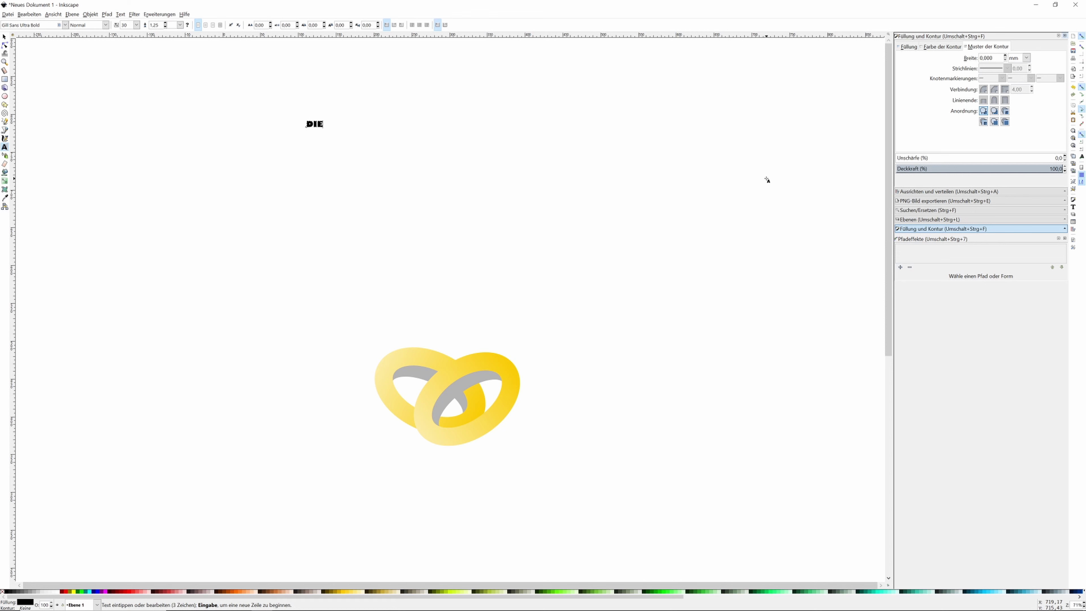
text( BRAUT)
key(Return)
text(DIE SICH )
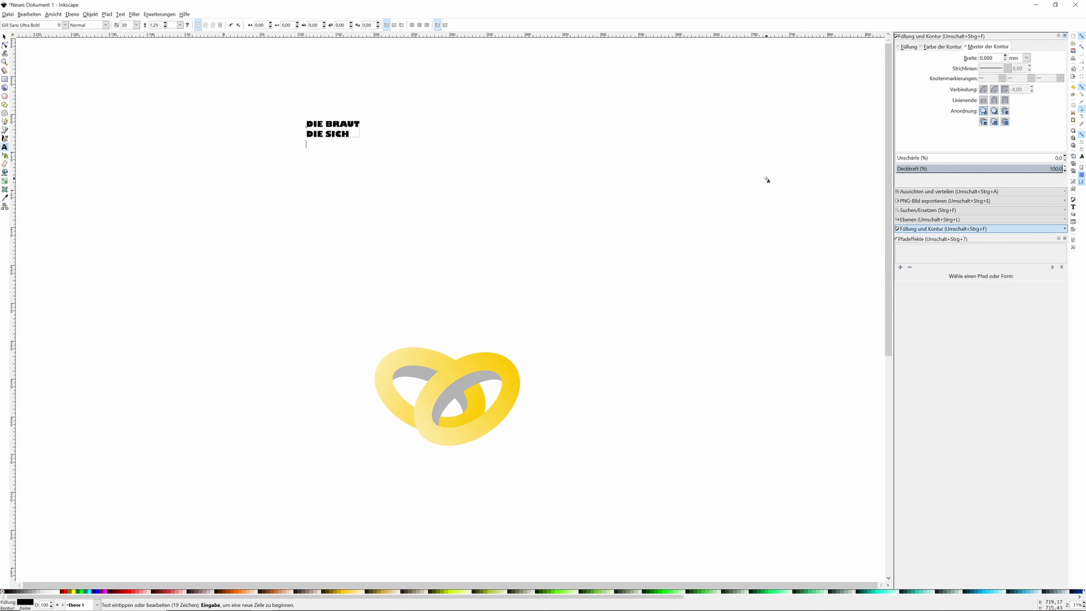
text(TRAUT)
- Move the text beside the rings and enlarge it until it overlaps them
click(4, 38)
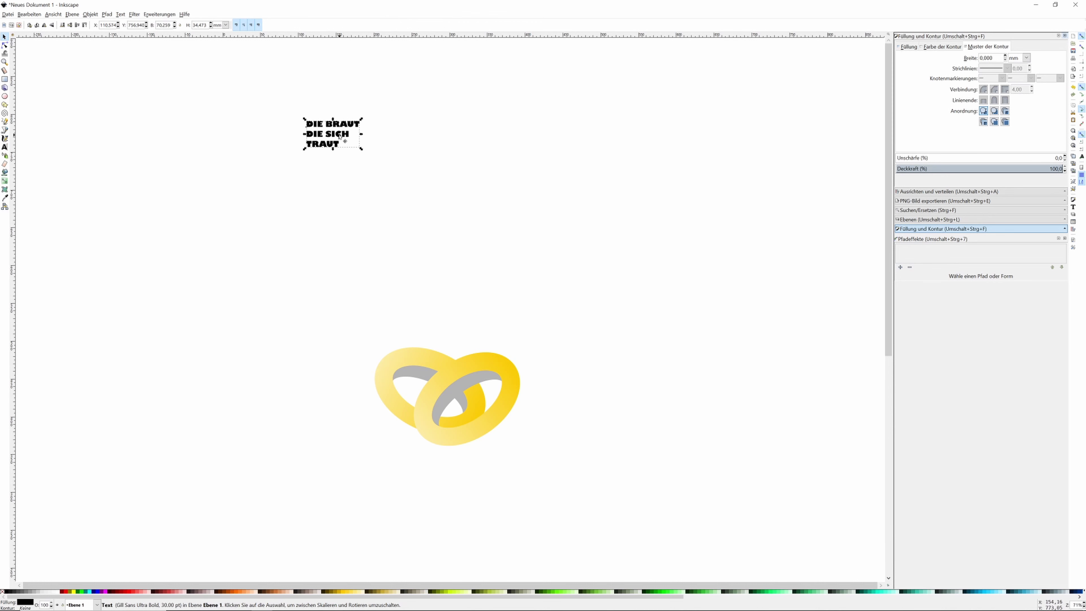
drag(340, 137, 366, 365)
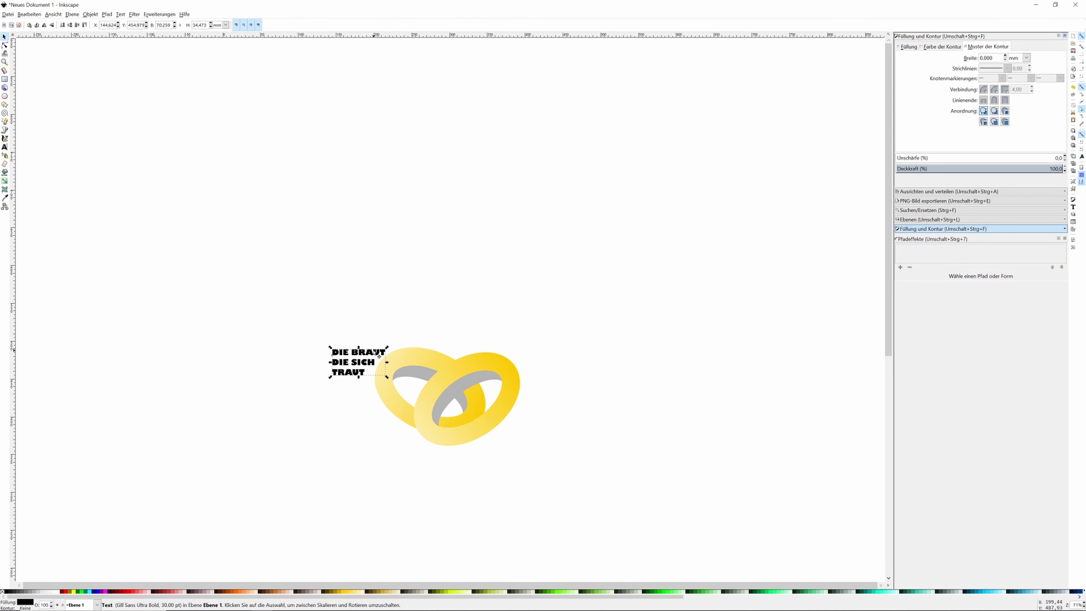
drag(388, 350, 570, 187)
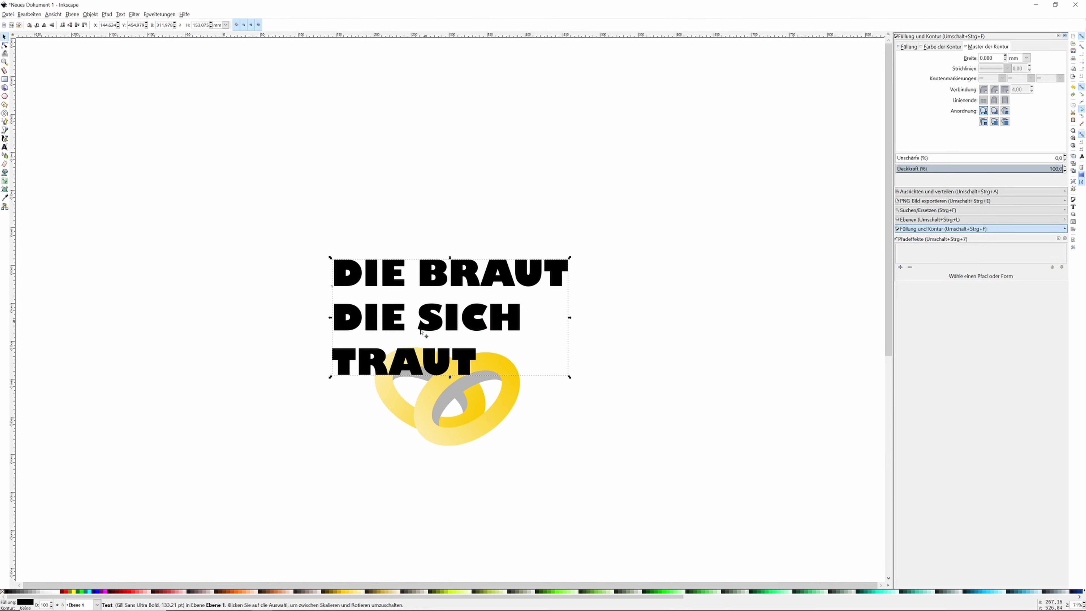
mouse_move(440, 332)
mouse_down()
mouse_move(377, 348)
mouse_move(313, 341)
mouse_move(312, 374)
mouse_up()
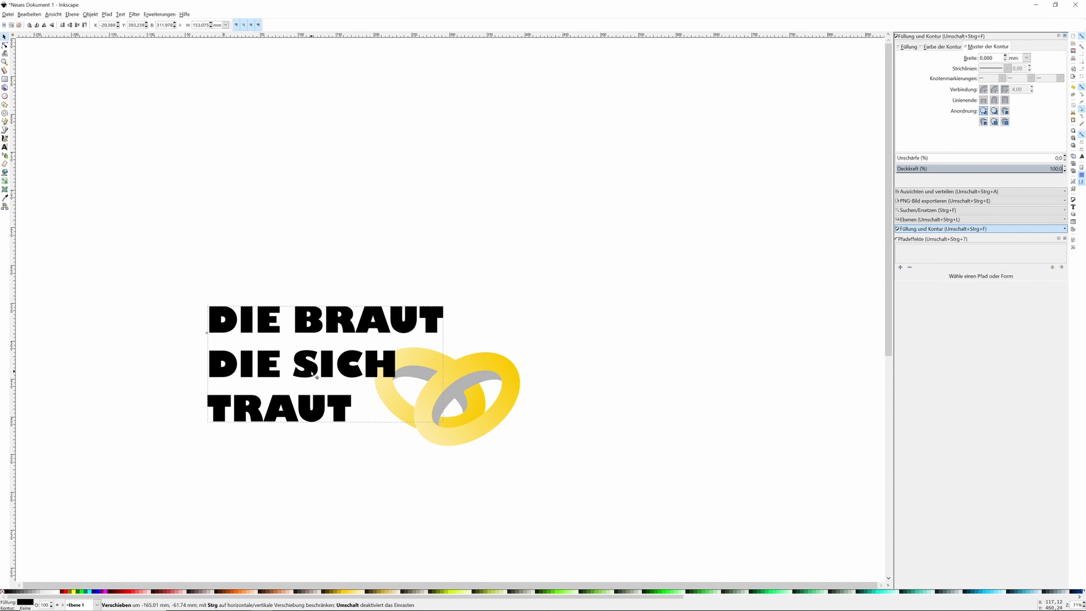
mouse_move(444, 306)
mouse_down()
mouse_move(485, 278)
mouse_move(422, 305)
mouse_up()
click(457, 278)
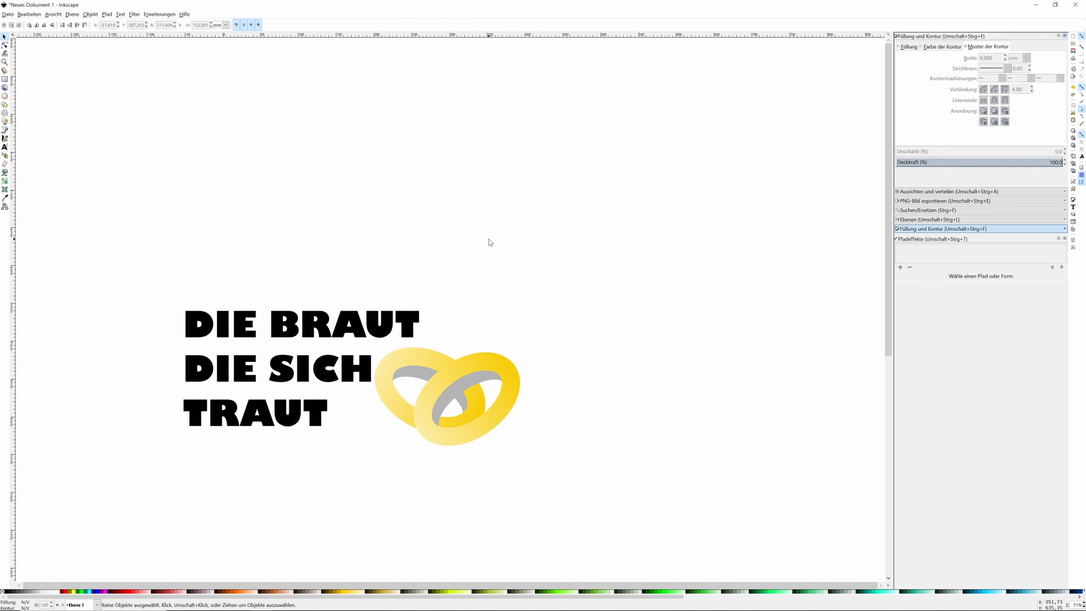
click(391, 323)
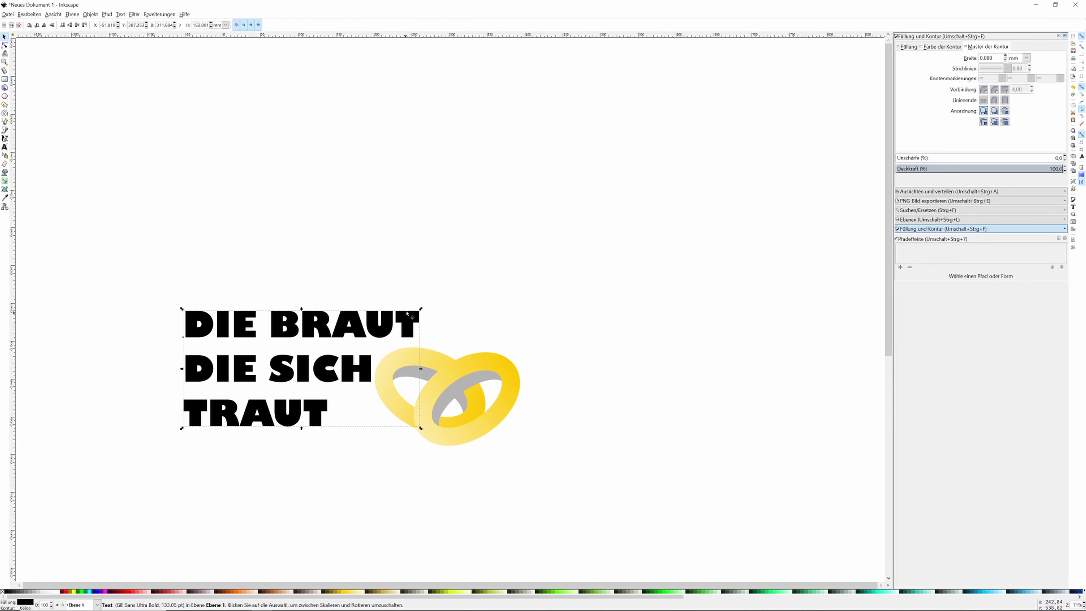
drag(423, 307, 587, 177)
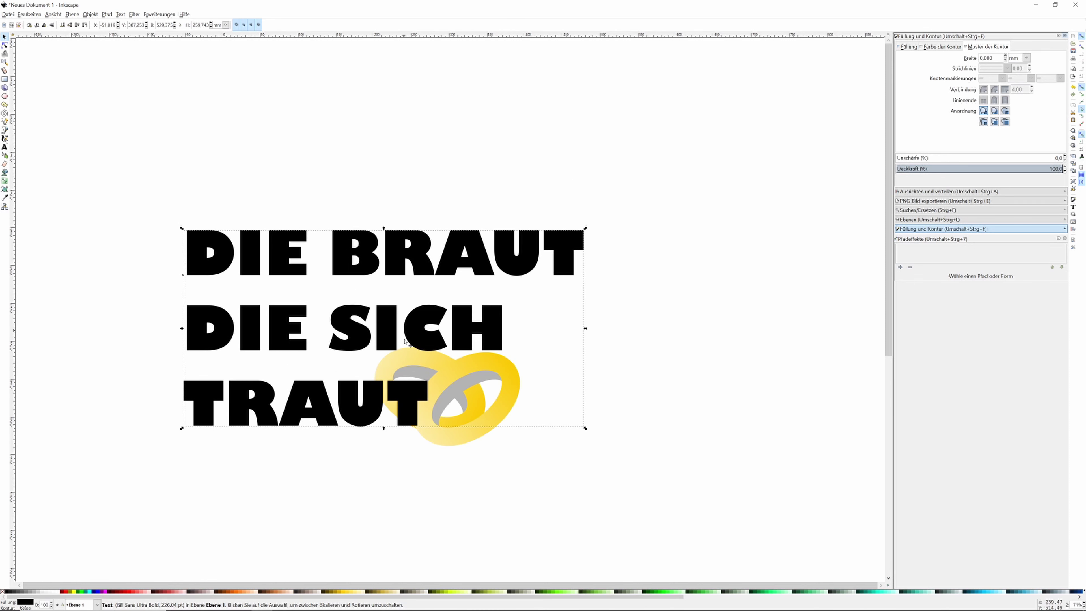
- Draw a small closed triangular path above the lettering
key(b)
scroll(410, 240, right, 3)
scroll(415, 140, up, 2)
click(415, 139)
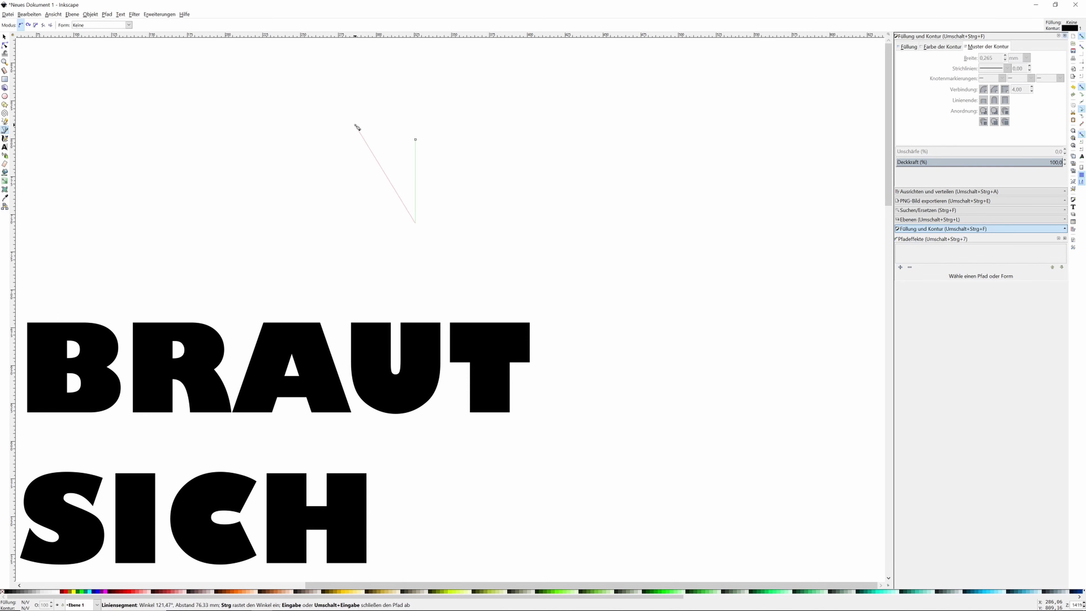
click(357, 126)
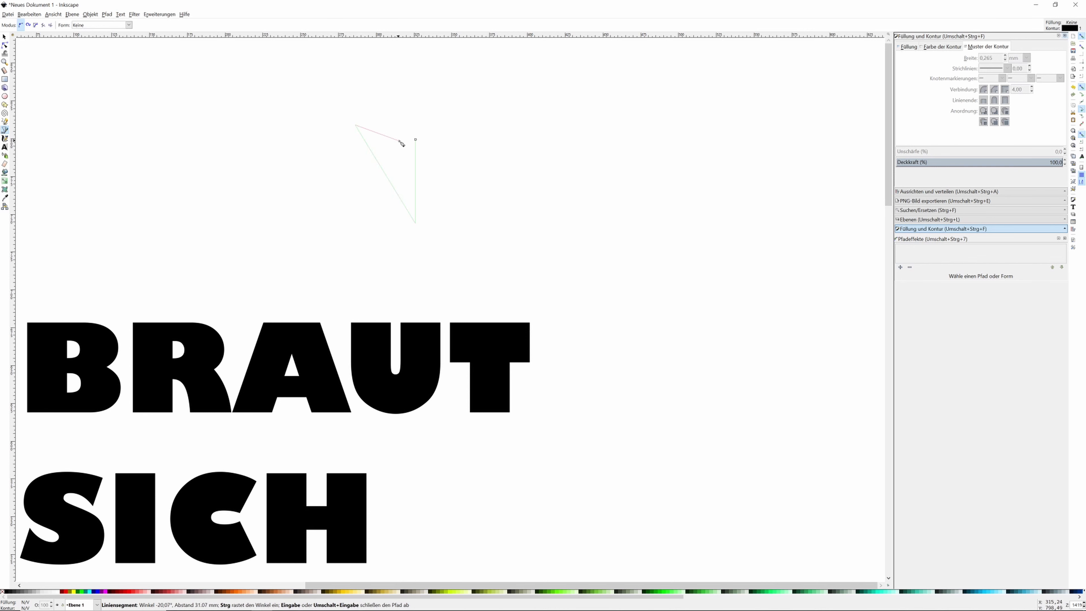
click(416, 140)
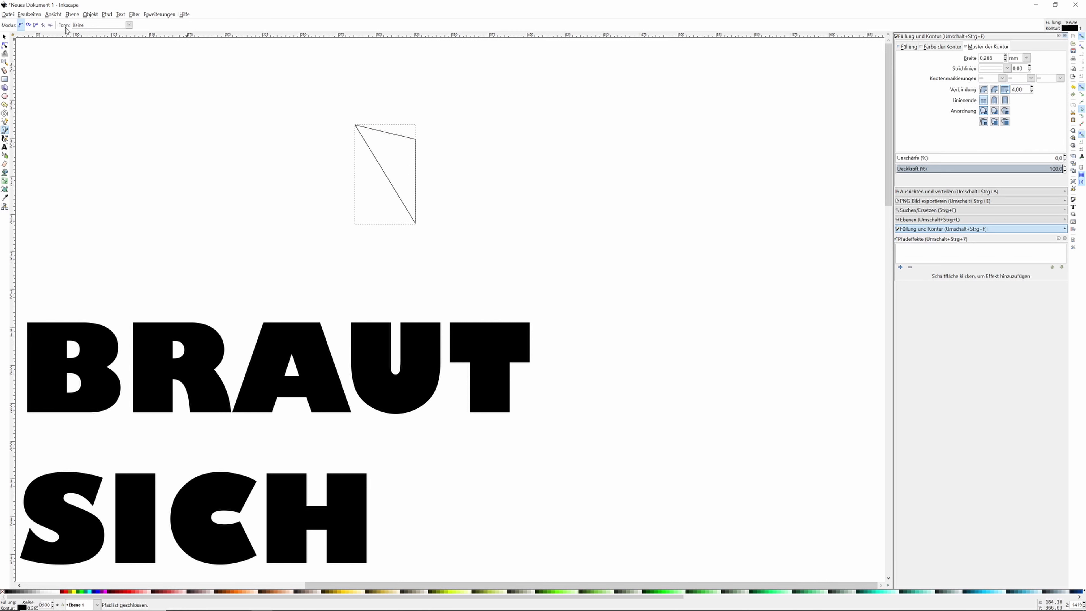
- Bend the triangle's edges into curves and refine the bottom node's handle
click(5, 44)
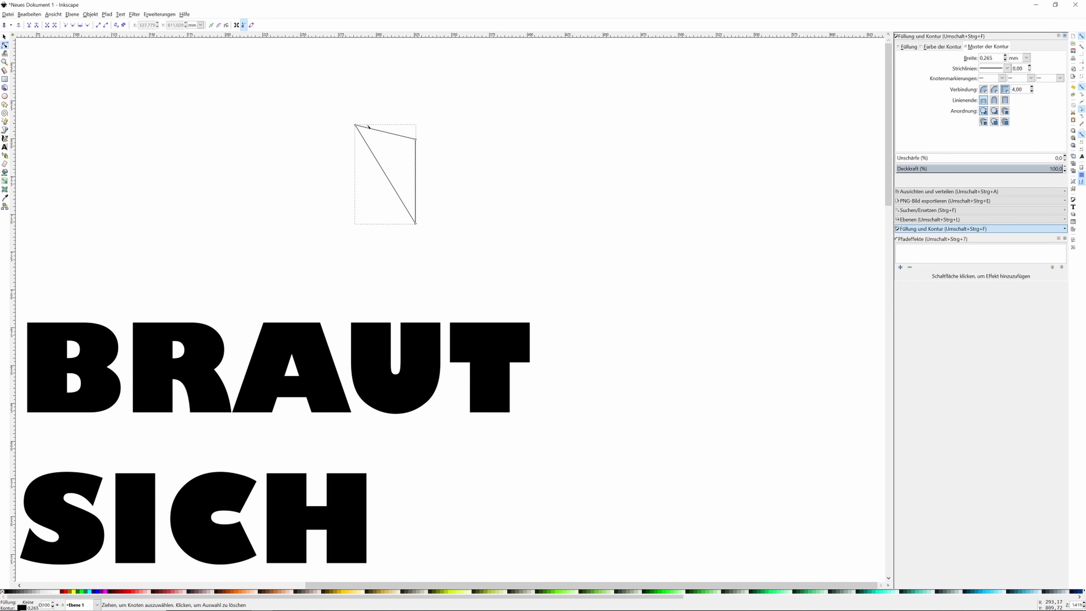
drag(390, 134, 389, 113)
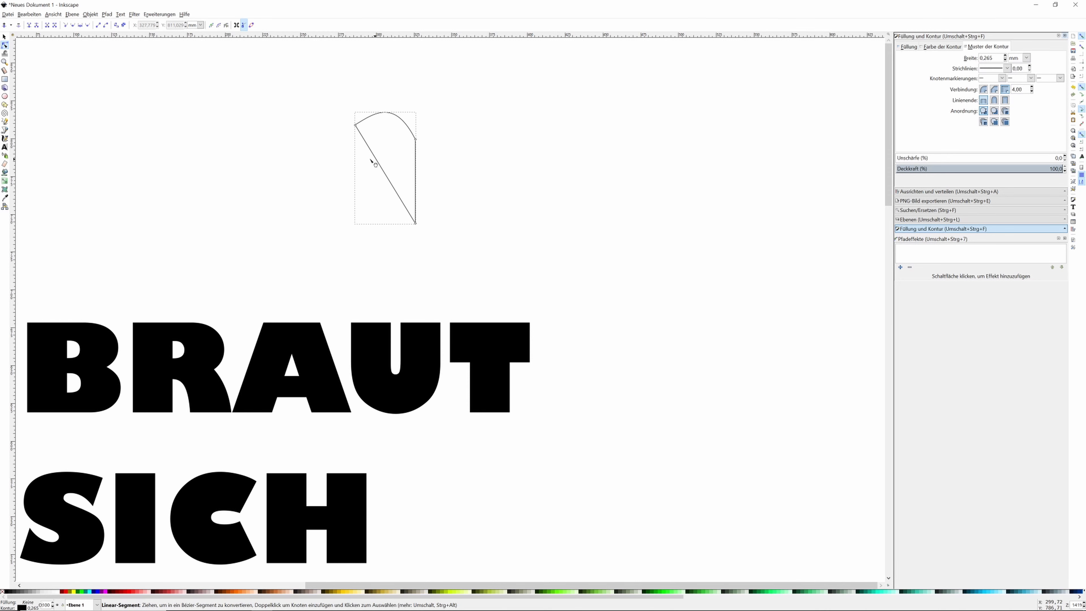
mouse_move(371, 159)
mouse_down()
mouse_move(344, 155)
mouse_move(352, 163)
mouse_up()
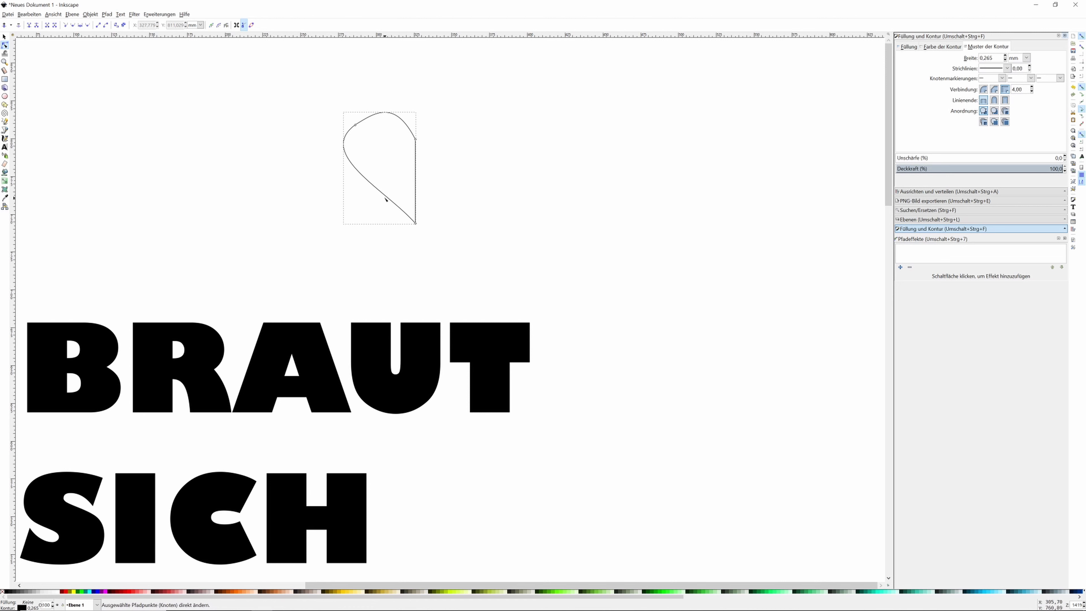
click(416, 223)
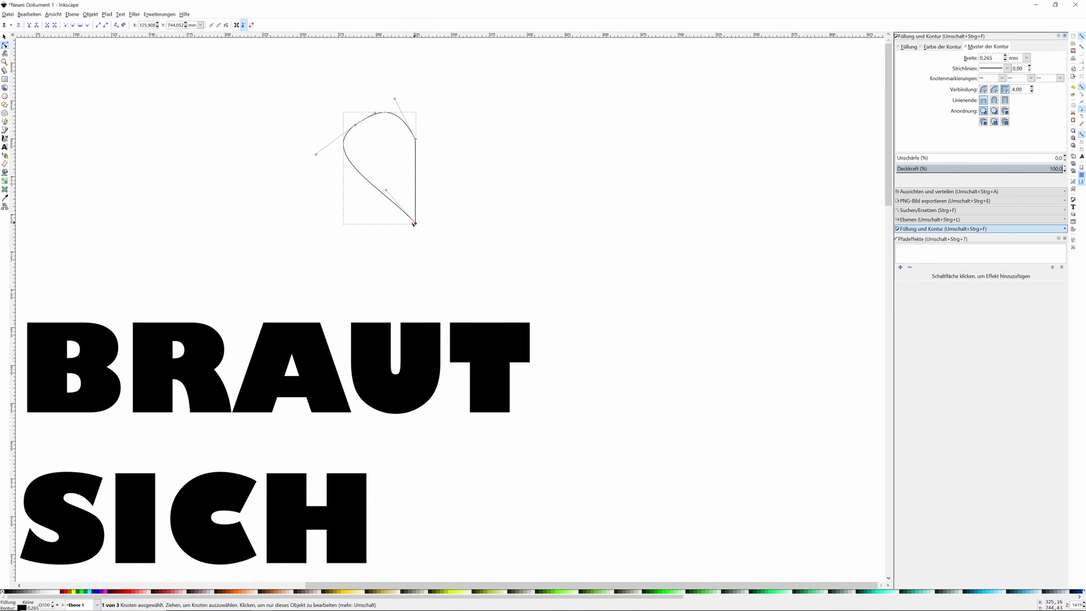
drag(387, 191, 417, 189)
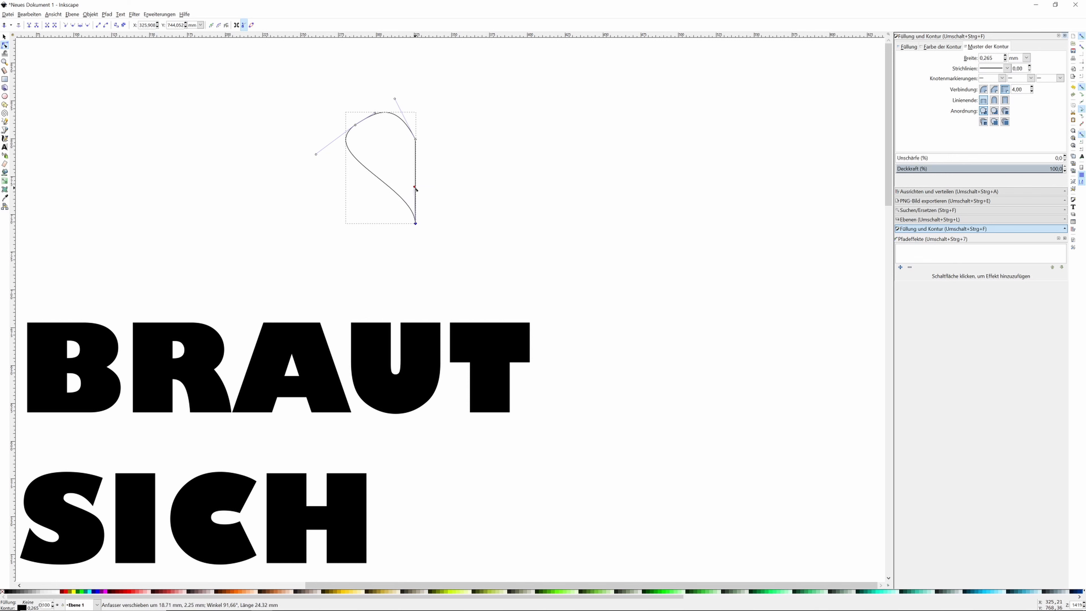
click(305, 200)
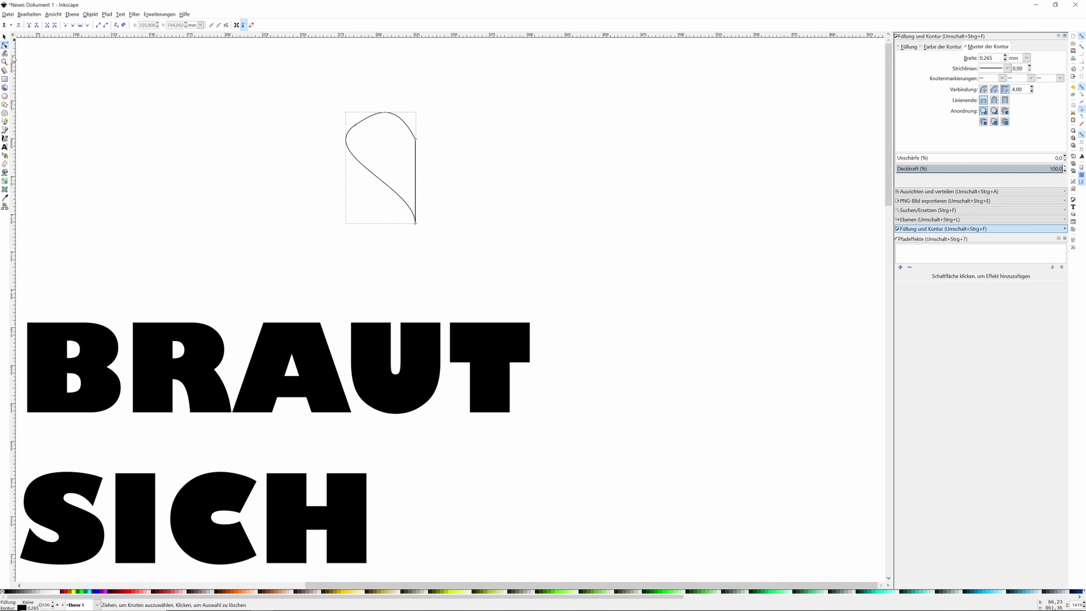
- Duplicate the half-heart, flip it horizontally, move the copy right, and select both halves
click(5, 38)
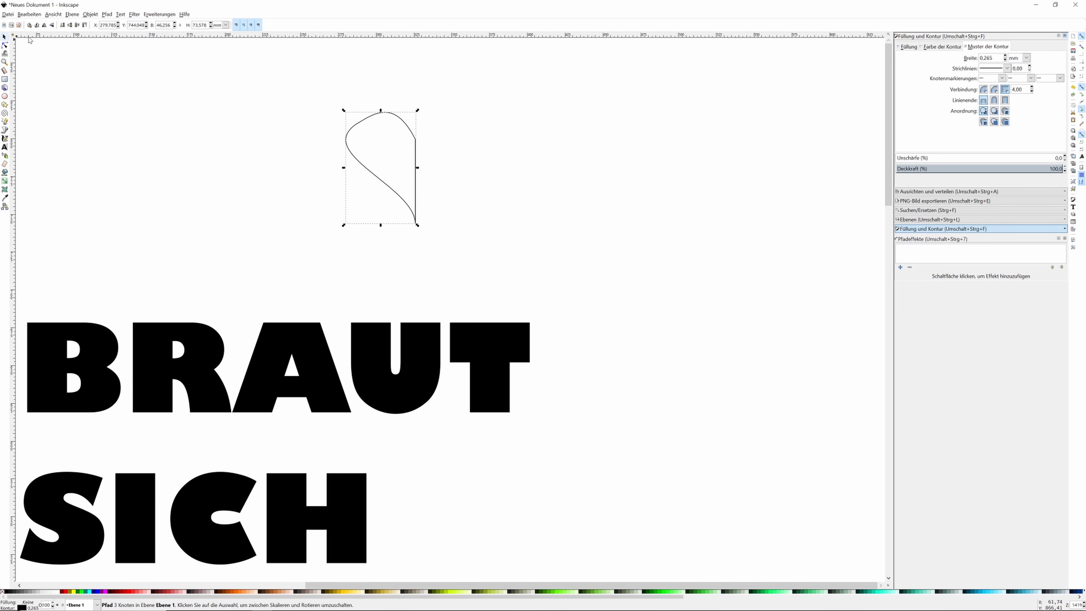
click(44, 25)
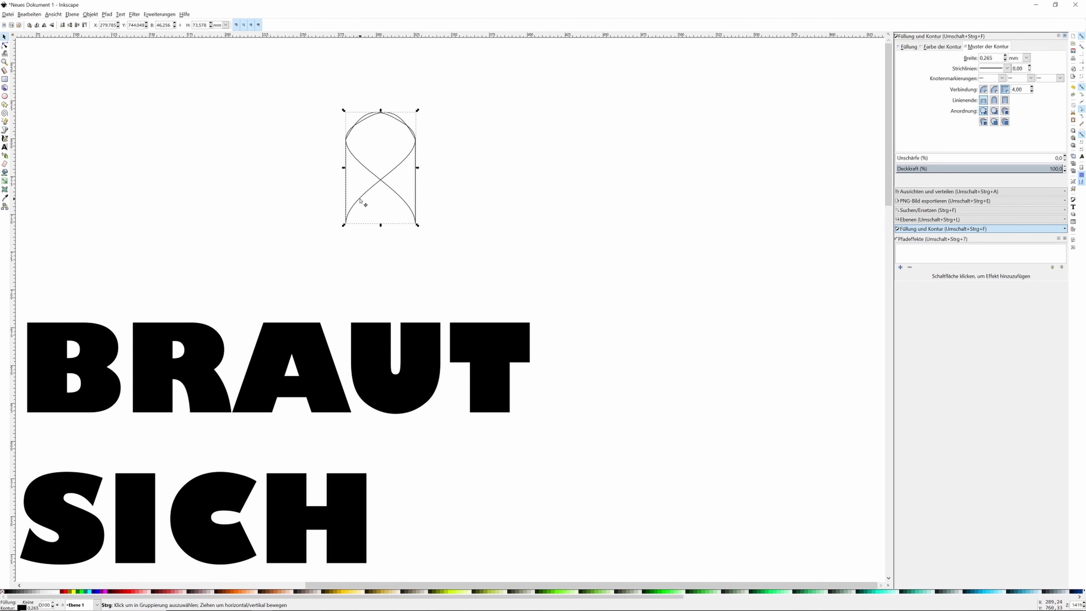
drag(360, 200, 431, 204)
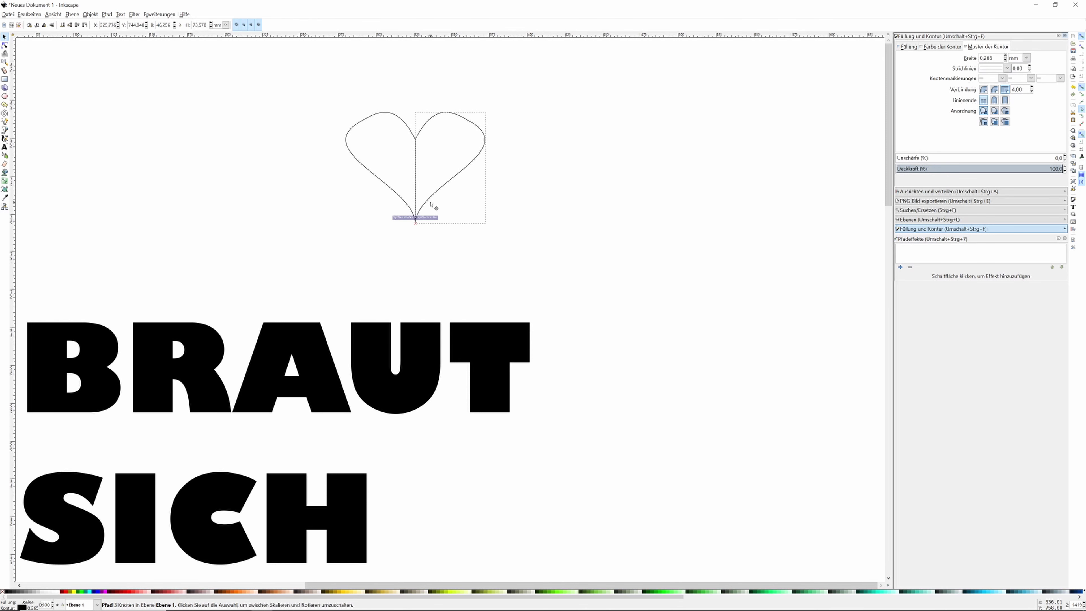
click(345, 233)
drag(286, 74, 558, 257)
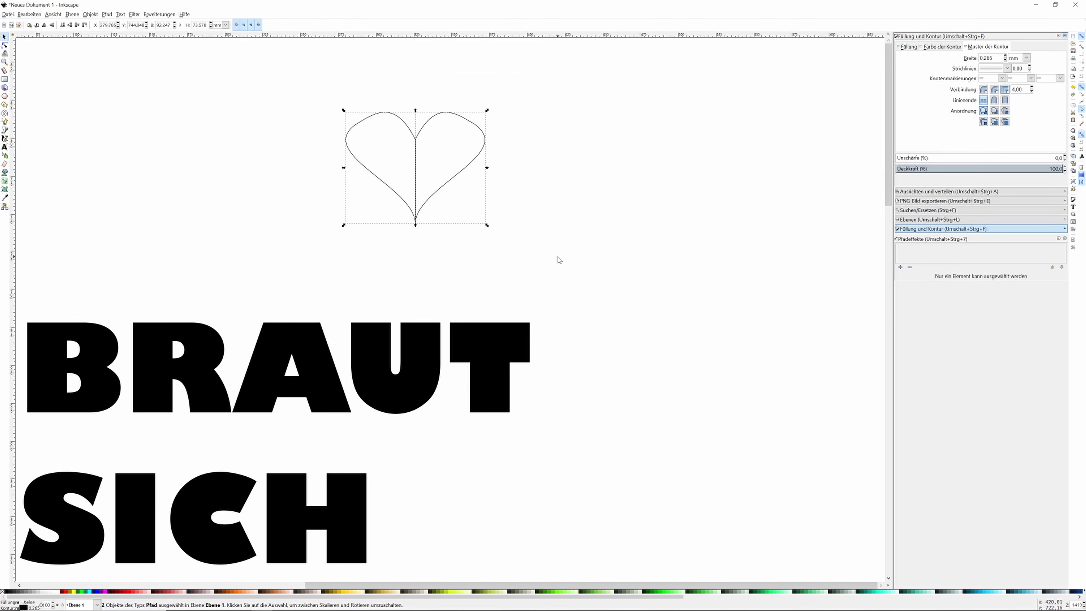
- Merge the two halves with Path > Union, then confirm the heart selects as one object
click(91, 15)
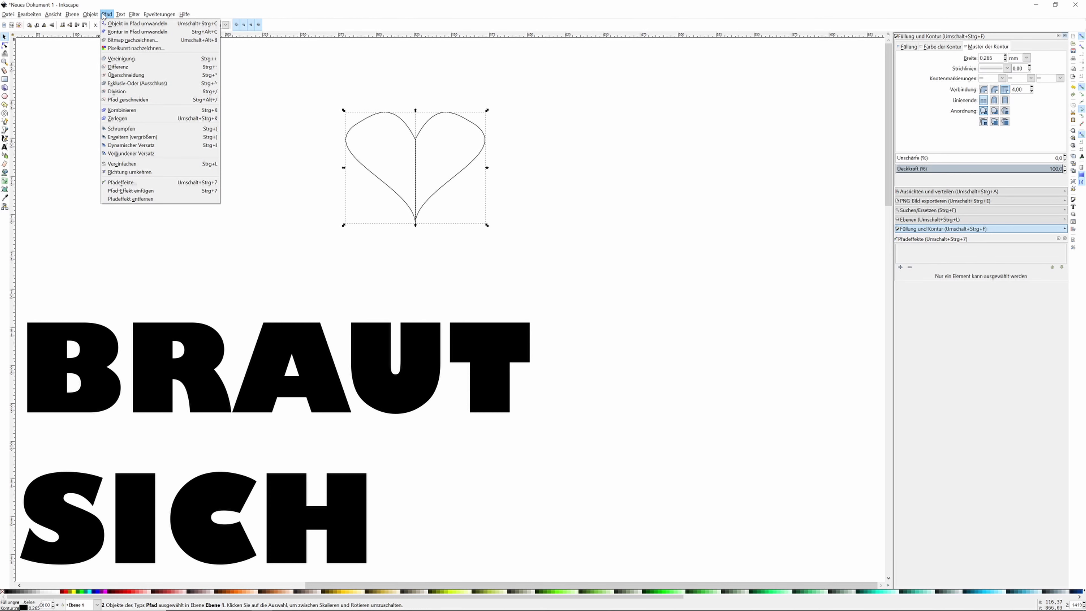
click(121, 59)
click(319, 172)
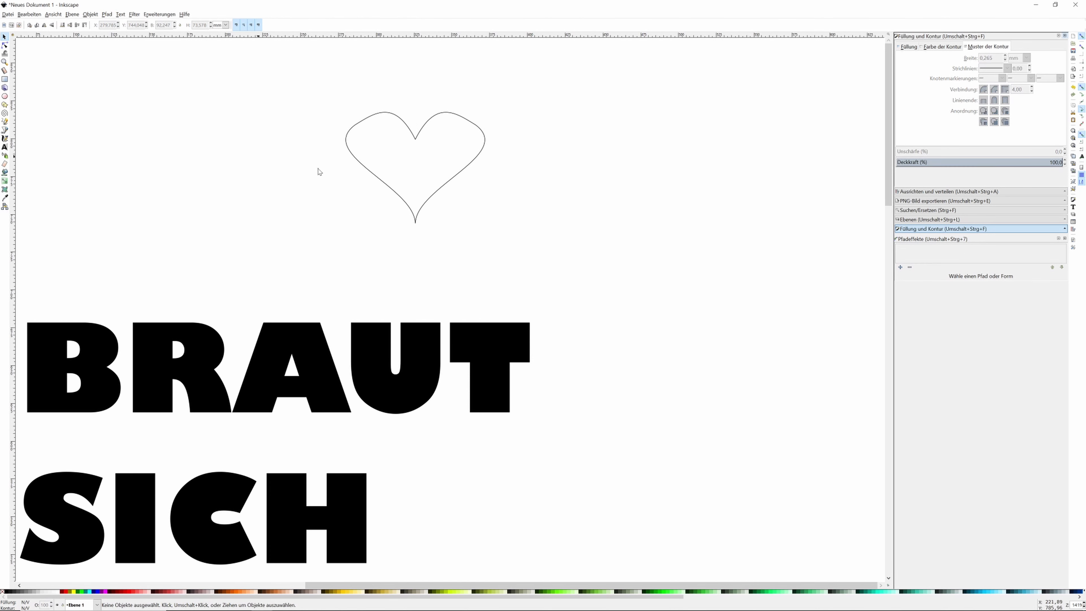
click(383, 183)
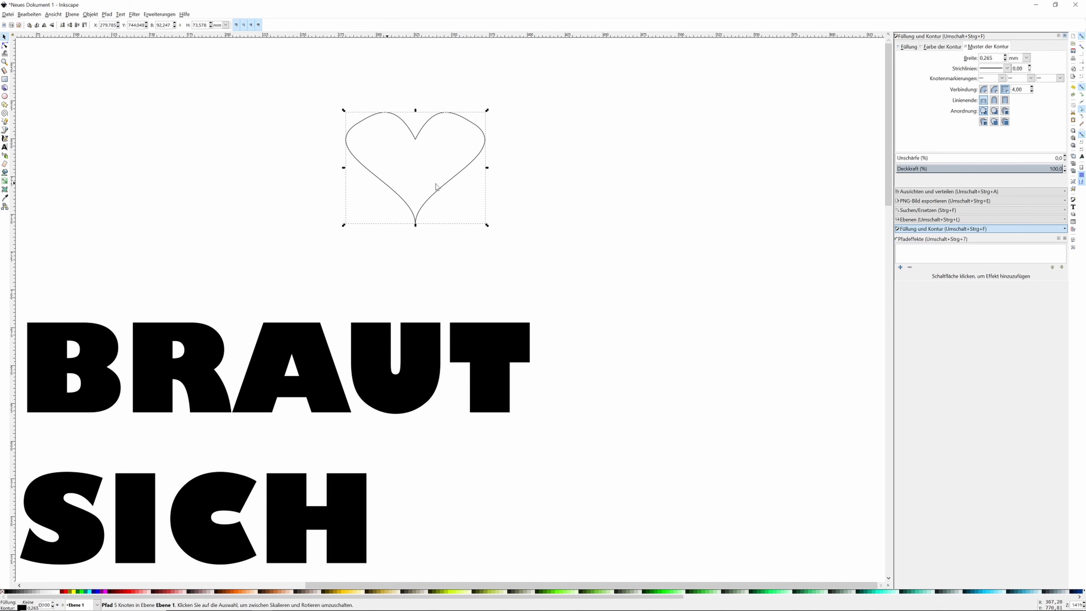
click(529, 176)
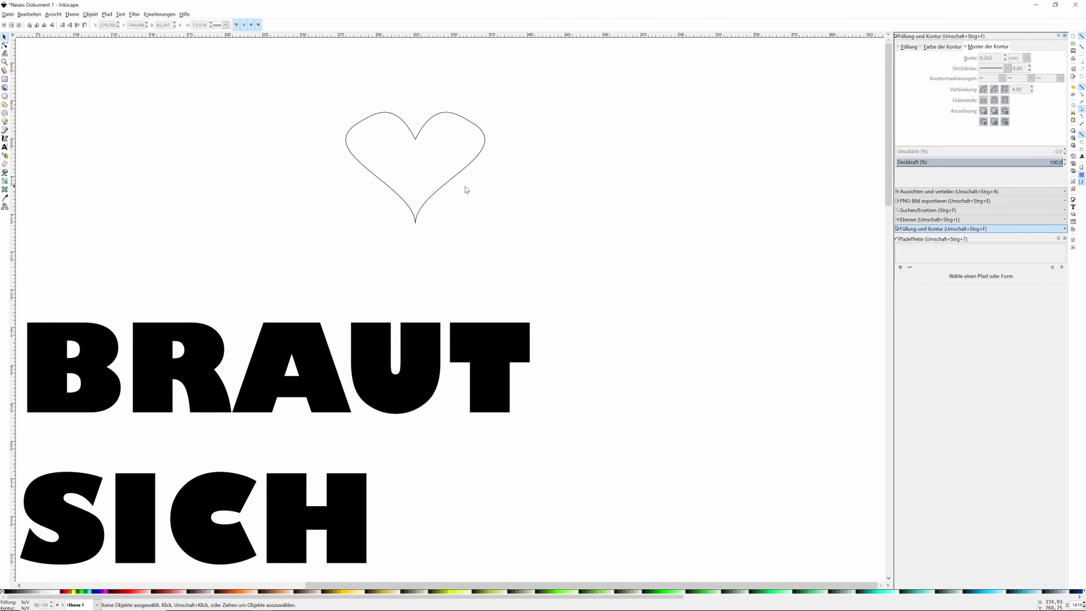
click(434, 197)
click(266, 211)
click(395, 195)
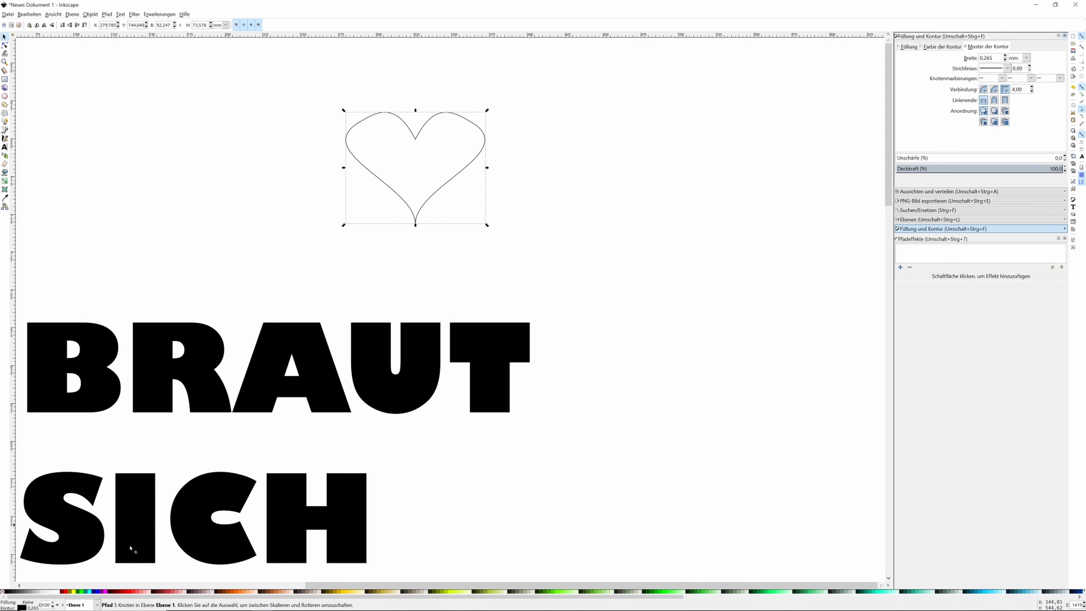
- Fill the heart red, remove its outline, and shrink it to a dot above SICH's I
click(66, 592)
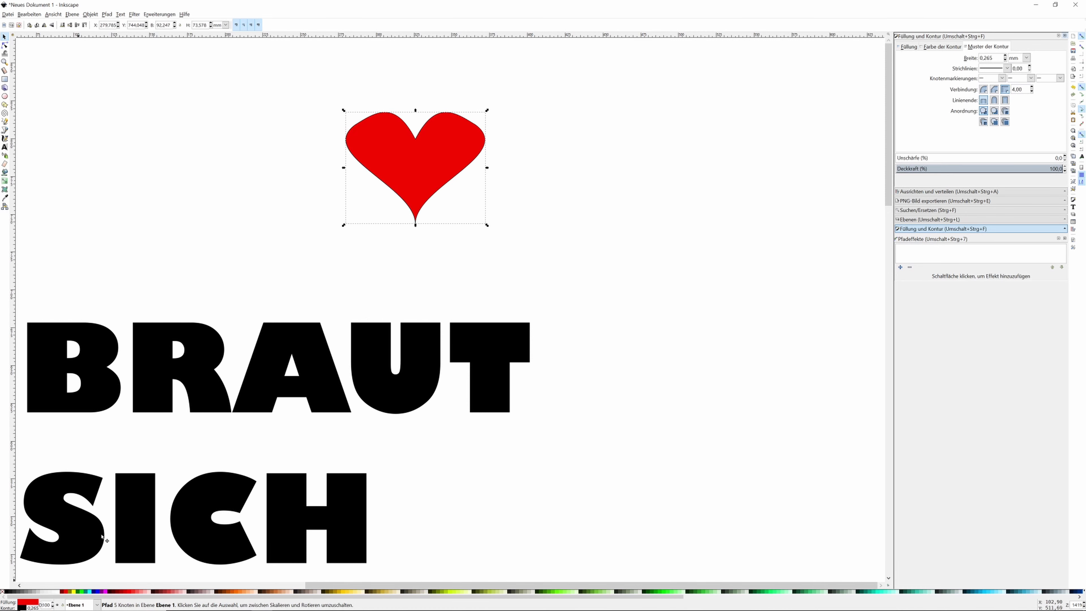
shift+click(3, 594)
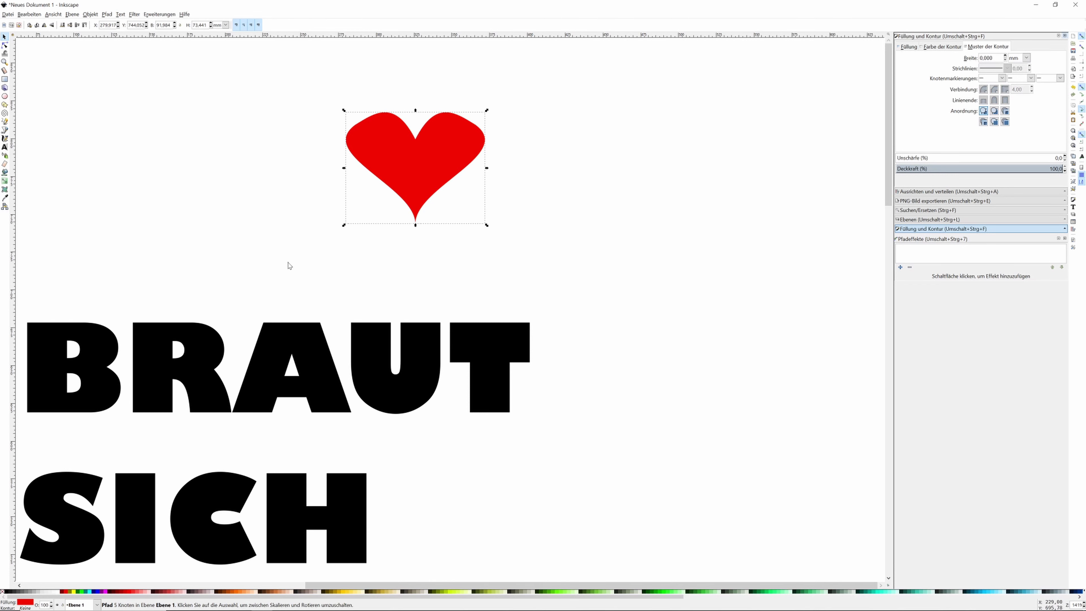
drag(347, 111, 424, 196)
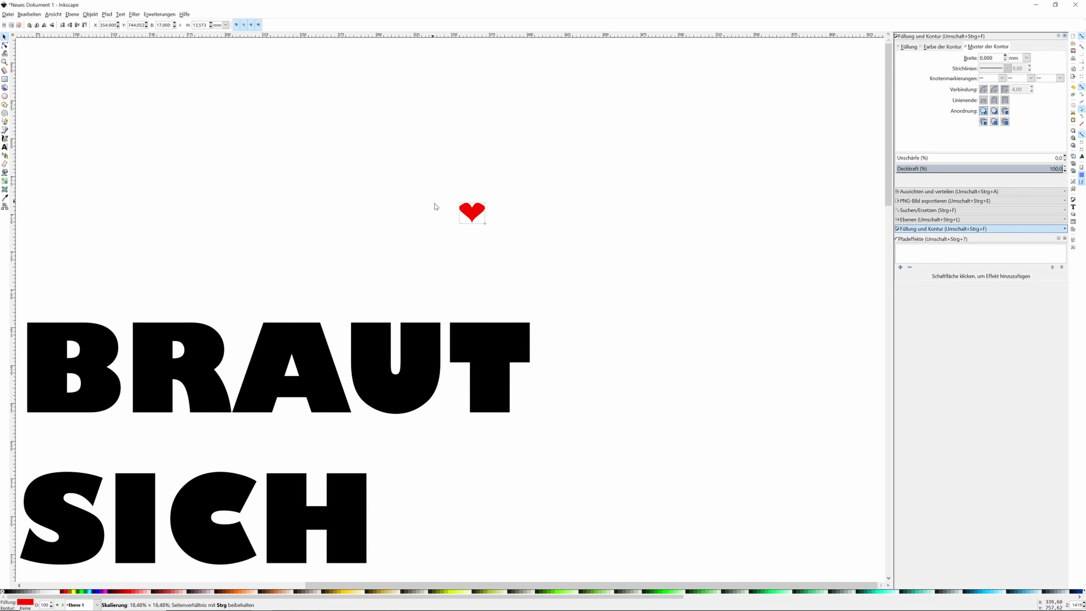
mouse_move(424, 196)
mouse_down()
mouse_move(442, 210)
mouse_move(135, 456)
mouse_up()
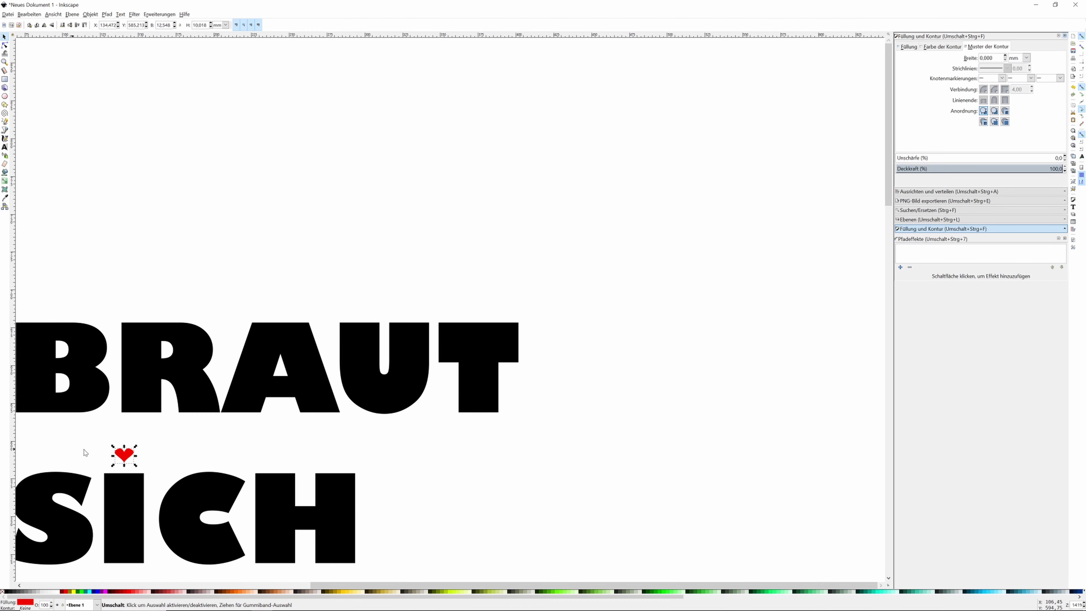
- Duplicate the red heart twice, placing copies above the I in both DIE lines
scroll(110, 455, left, 1)
scroll(107, 455, left, 4)
scroll(103, 457, left, 5)
scroll(105, 459, left, 5)
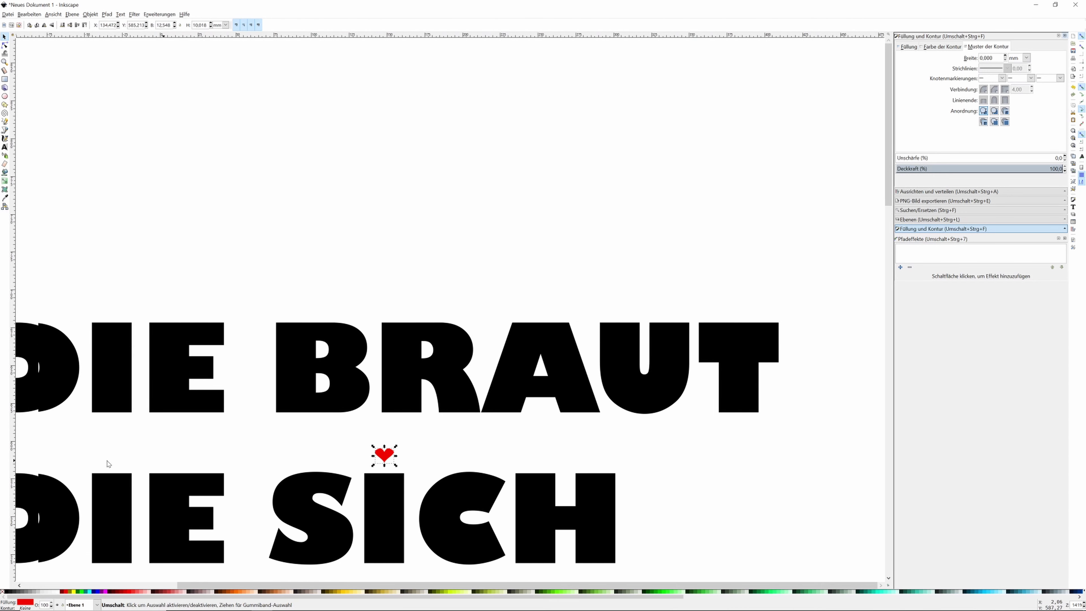
scroll(107, 461, left, 5)
scroll(115, 467, left, 2)
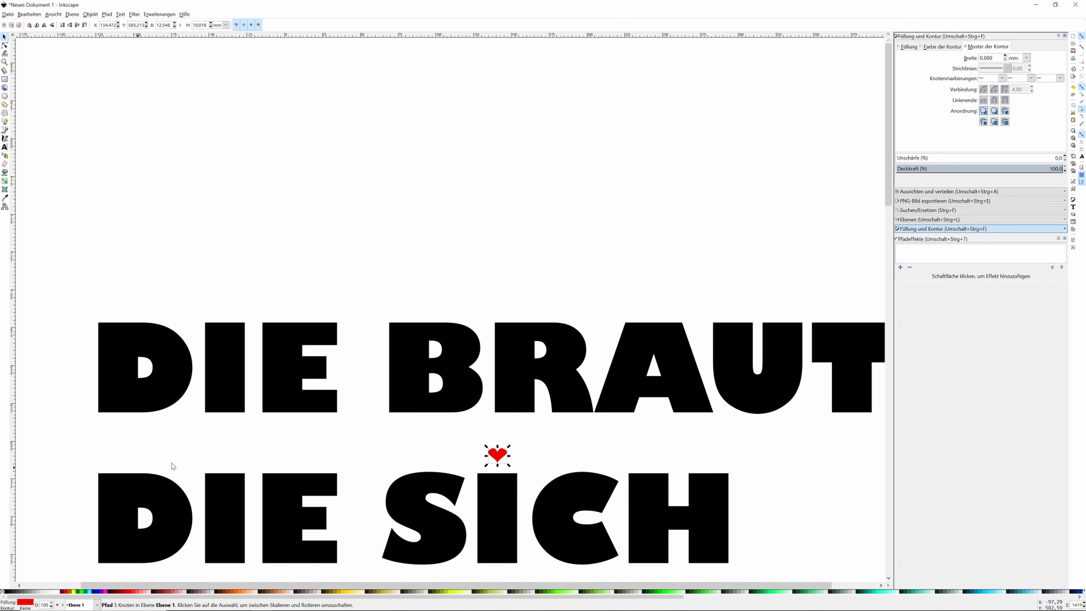
key(ctrl+d)
drag(504, 467, 234, 467)
key(ctrl+d)
drag(231, 452, 229, 296)
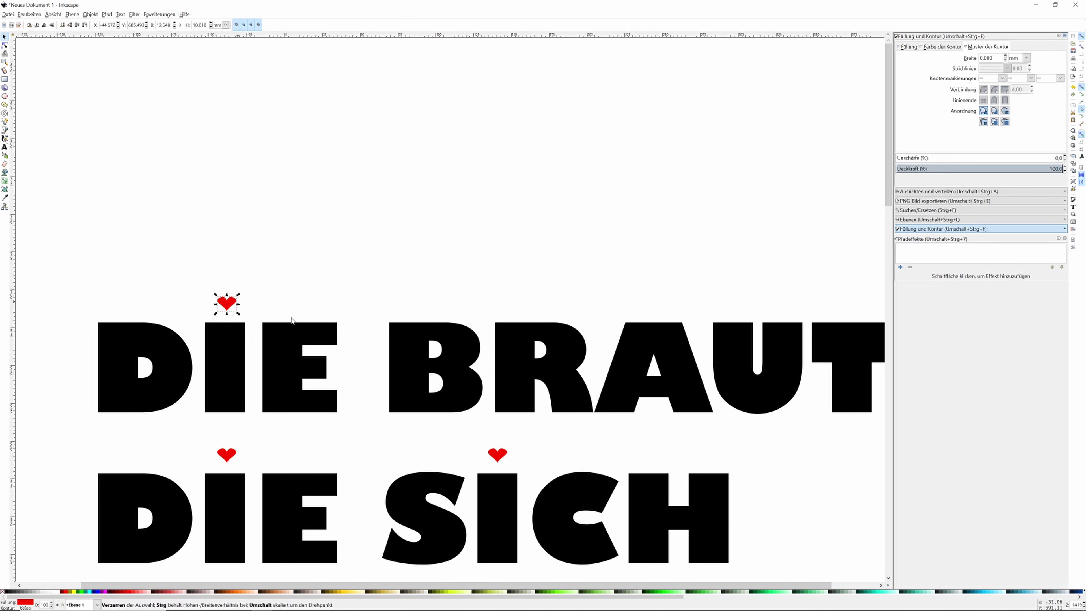
scroll(426, 350, down, 5)
scroll(426, 350, down, 3)
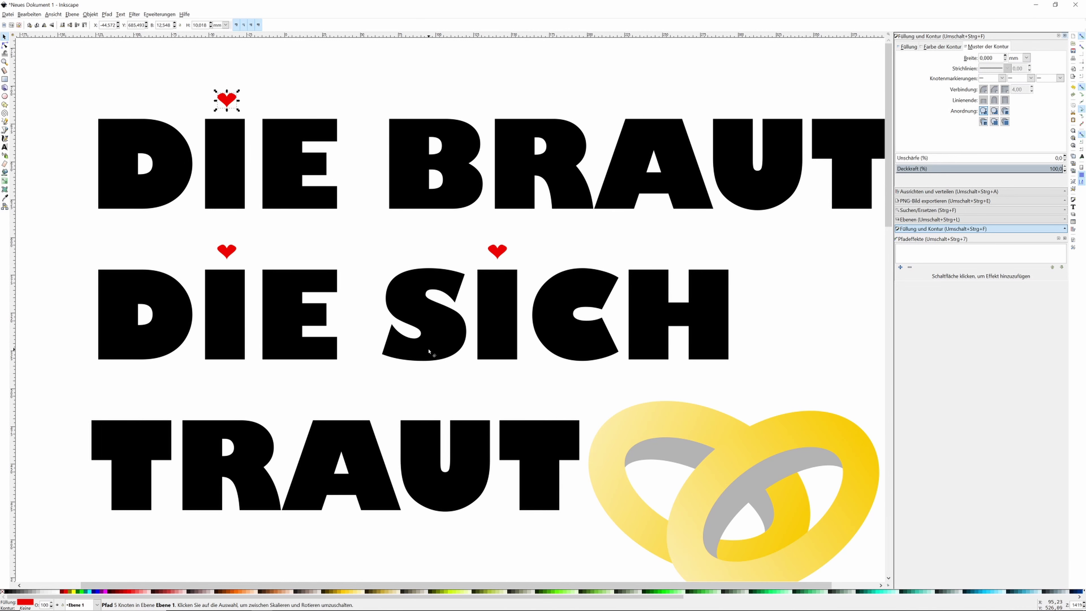
- Select the lettering, hearts and rings together and apply Path > Object to Path
click(390, 407)
scroll(390, 407, down, 1)
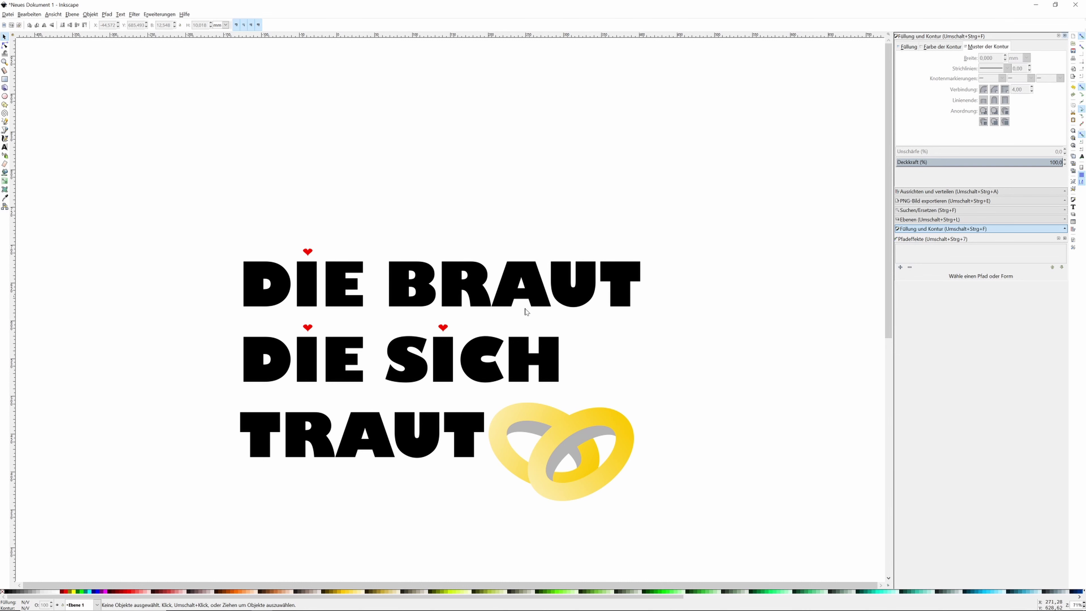
scroll(269, 406, down, 3)
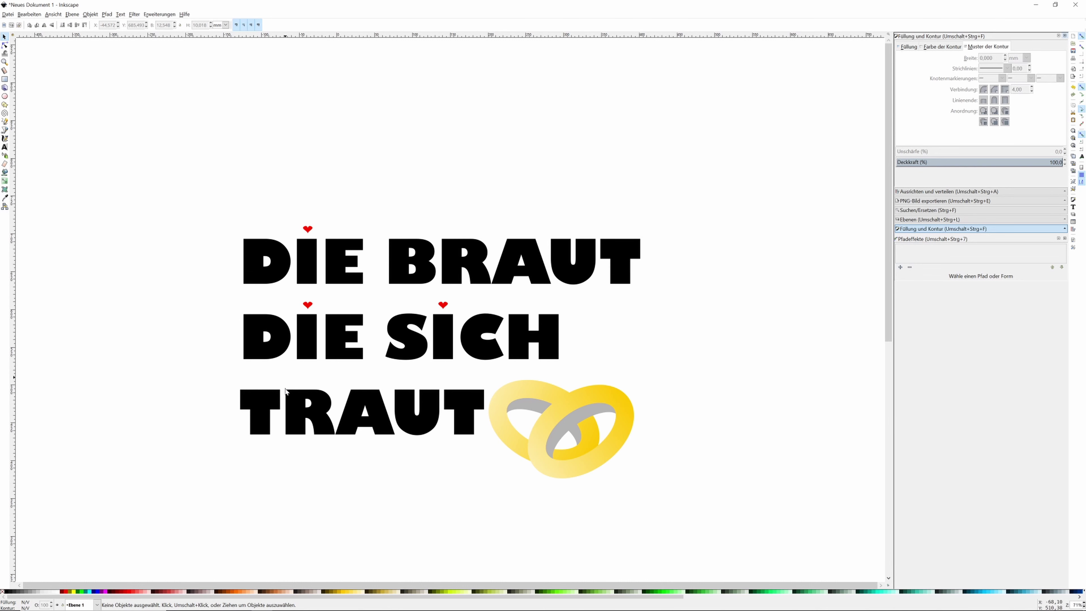
scroll(286, 393, up, 2)
scroll(286, 394, up, 1)
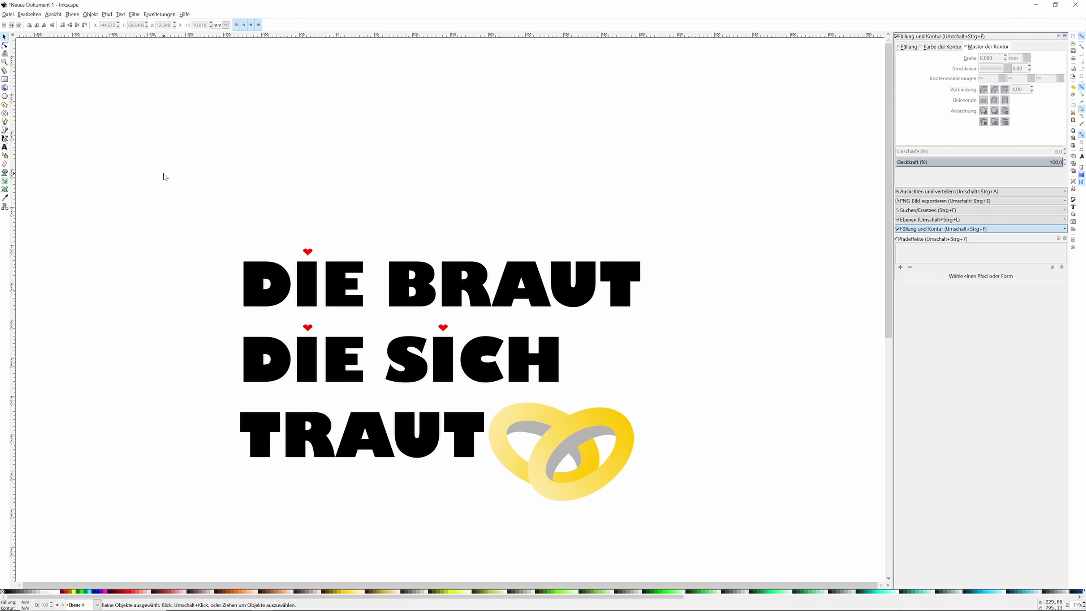
drag(162, 190, 757, 545)
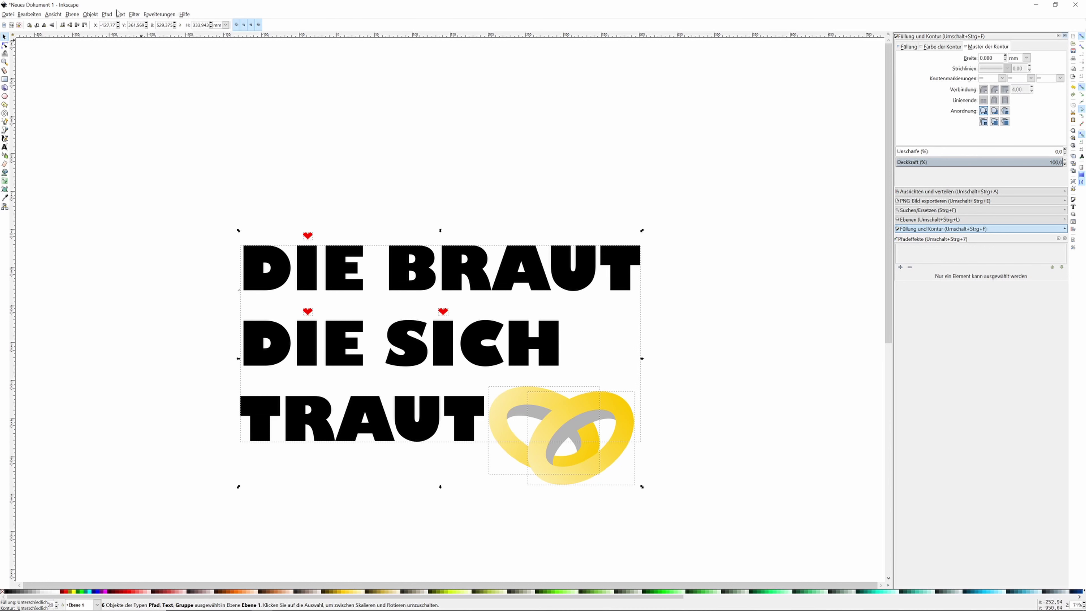
click(105, 14)
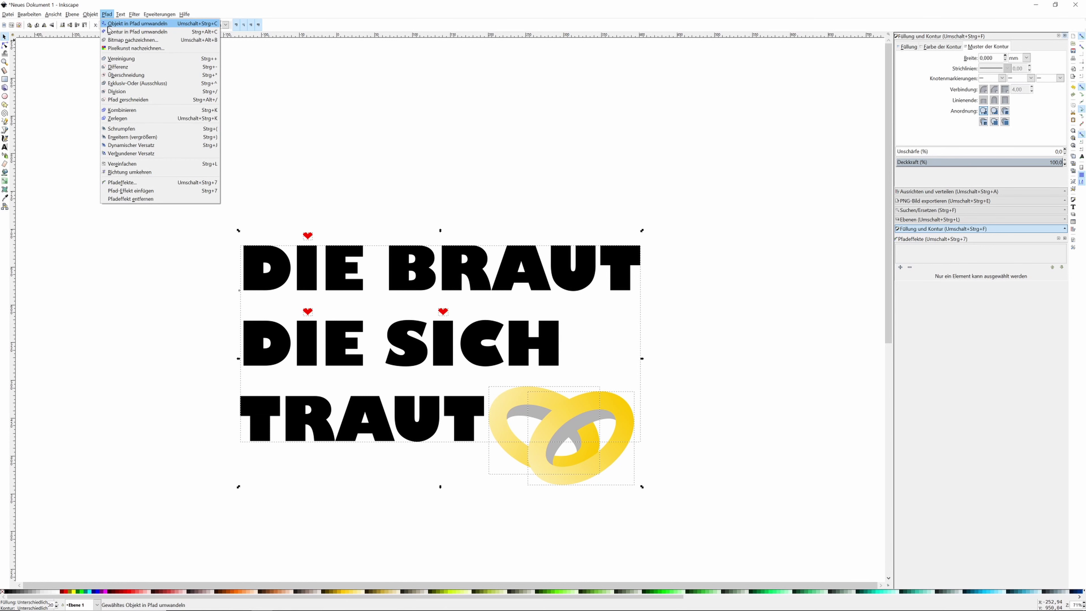
click(109, 26)
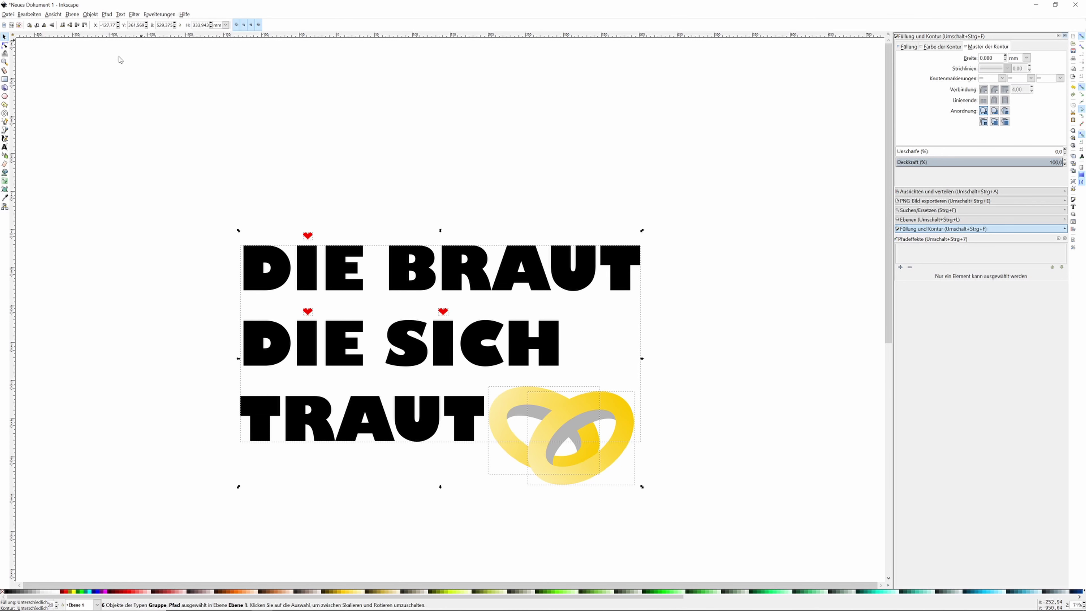
click(309, 154)
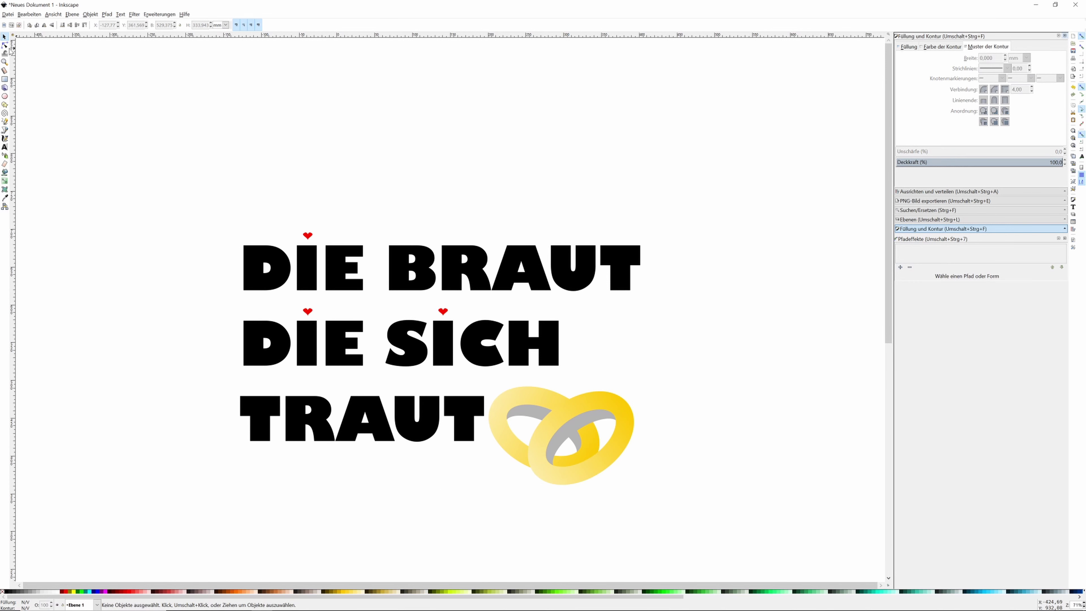
- Reshape the top edge of the letter D by dragging its nodes
click(4, 45)
click(254, 259)
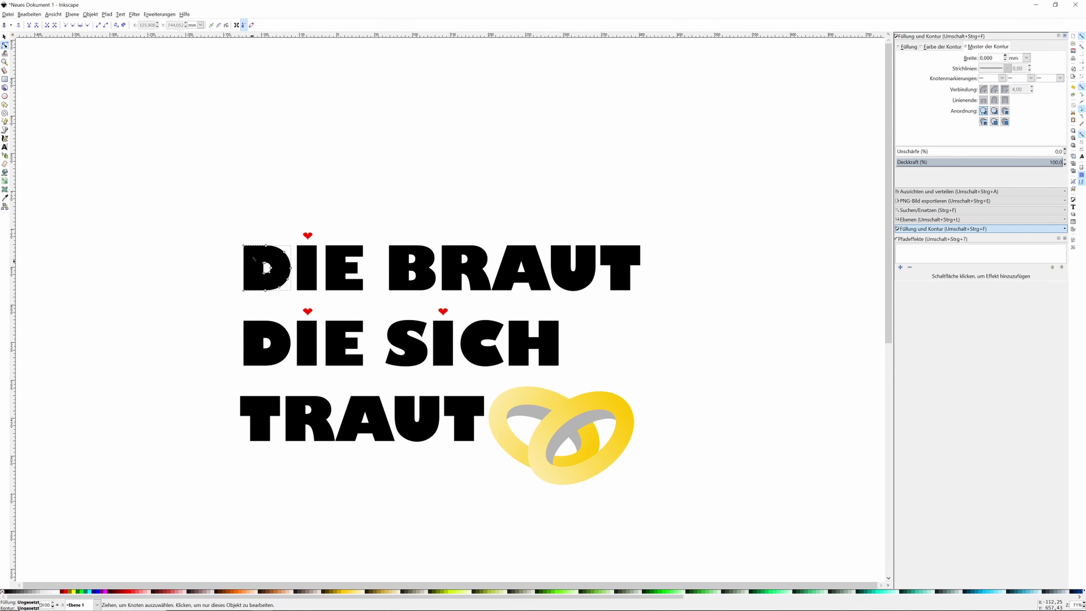
drag(273, 251, 299, 156)
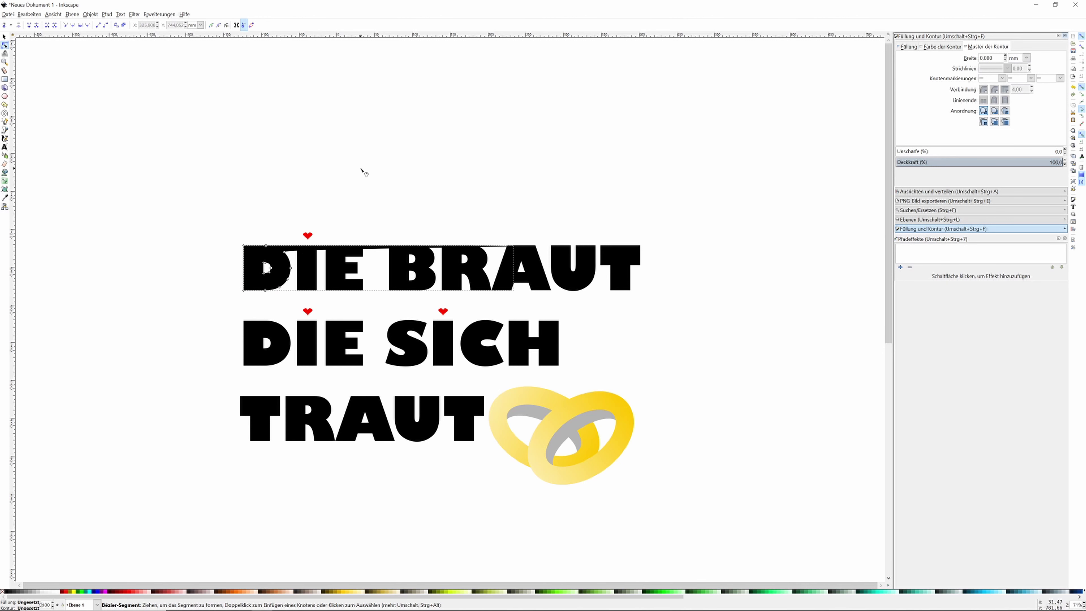
mouse_move(299, 156)
mouse_down()
mouse_move(231, 235)
mouse_move(264, 221)
mouse_up()
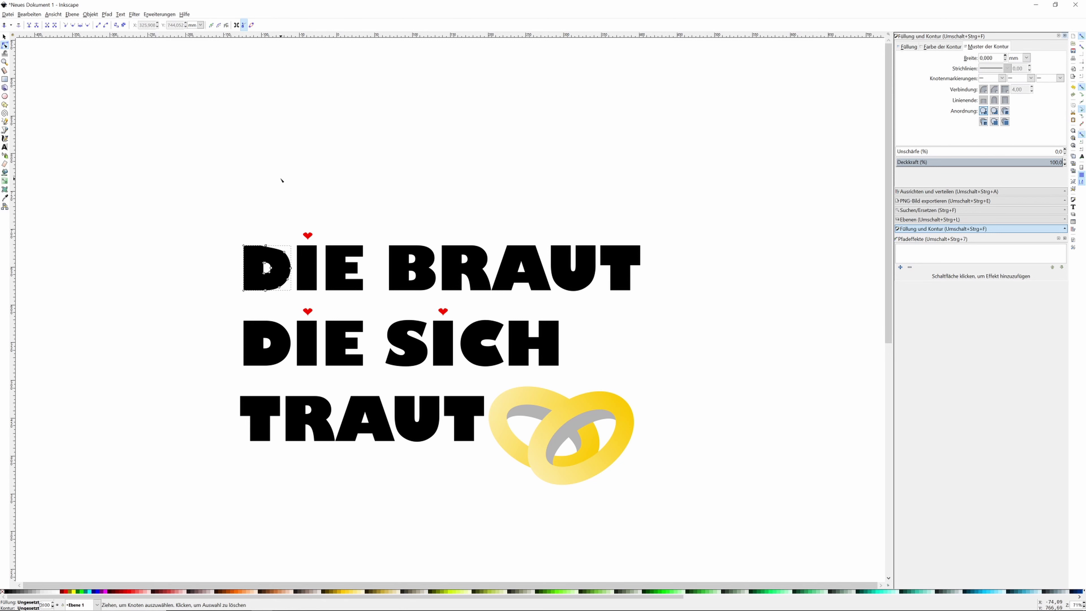
- Group all six design objects with Ctrl+G and drag the group higher
click(5, 38)
click(320, 149)
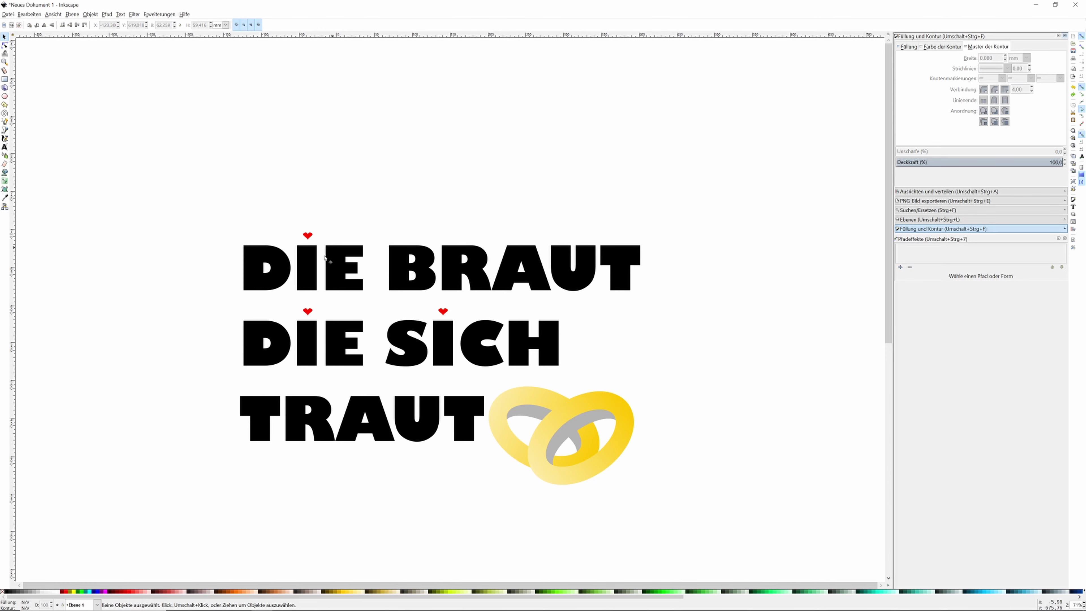
click(286, 277)
click(561, 184)
drag(164, 144, 762, 571)
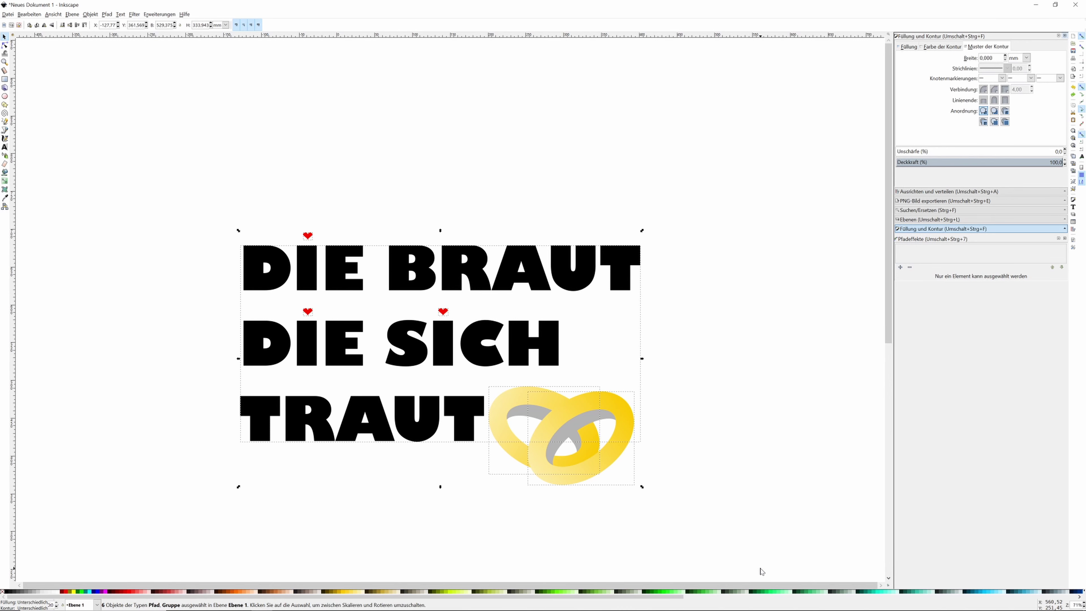
key(ctrl+g)
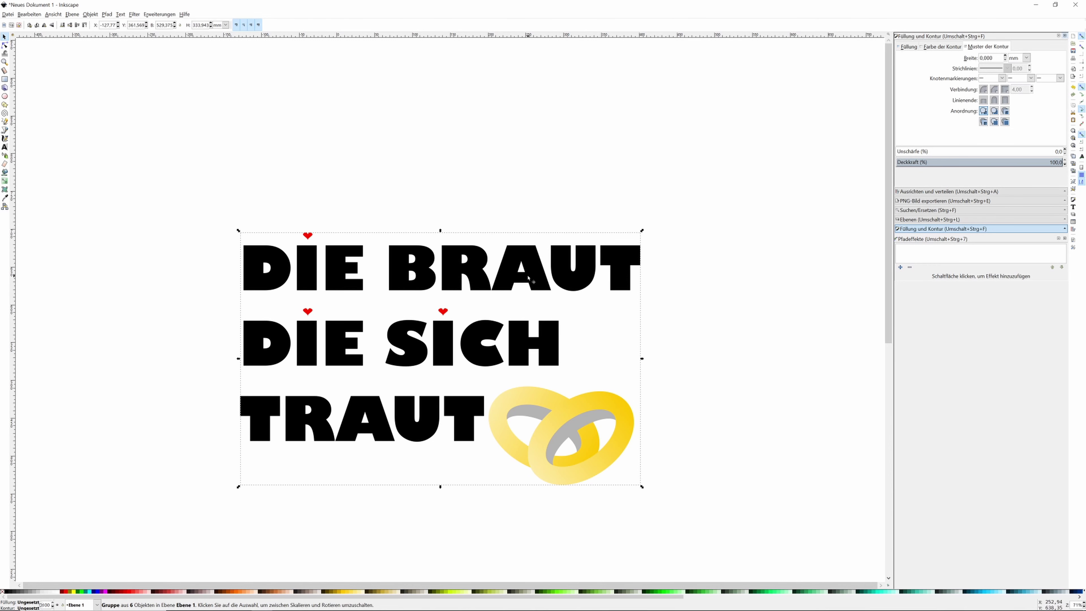
drag(529, 278, 531, 224)
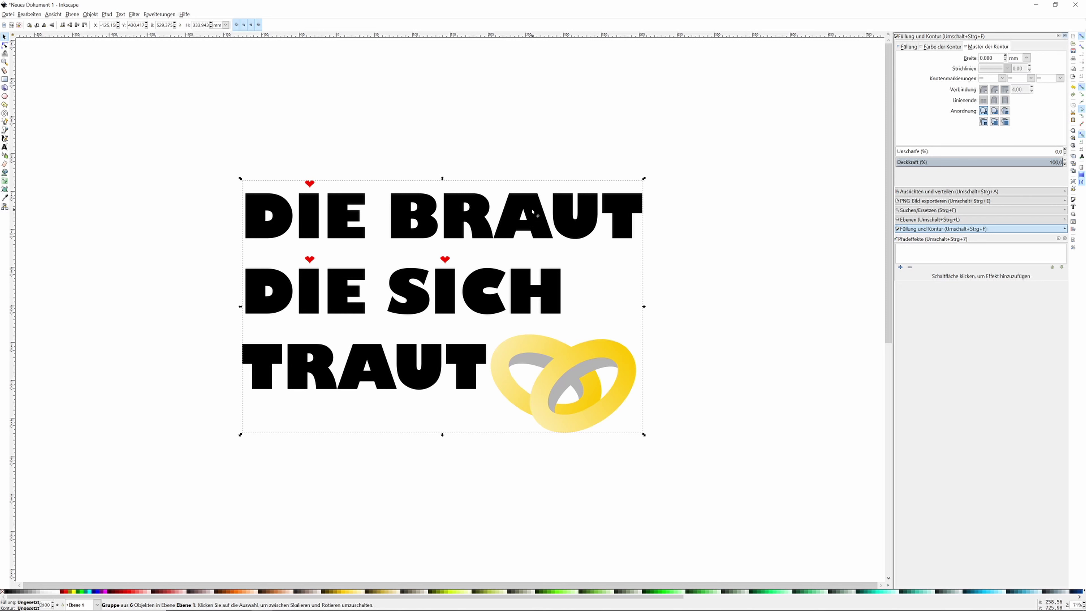
- In PNG export, set the area to Auswahl and the width to 7000 pixels
click(11, 18)
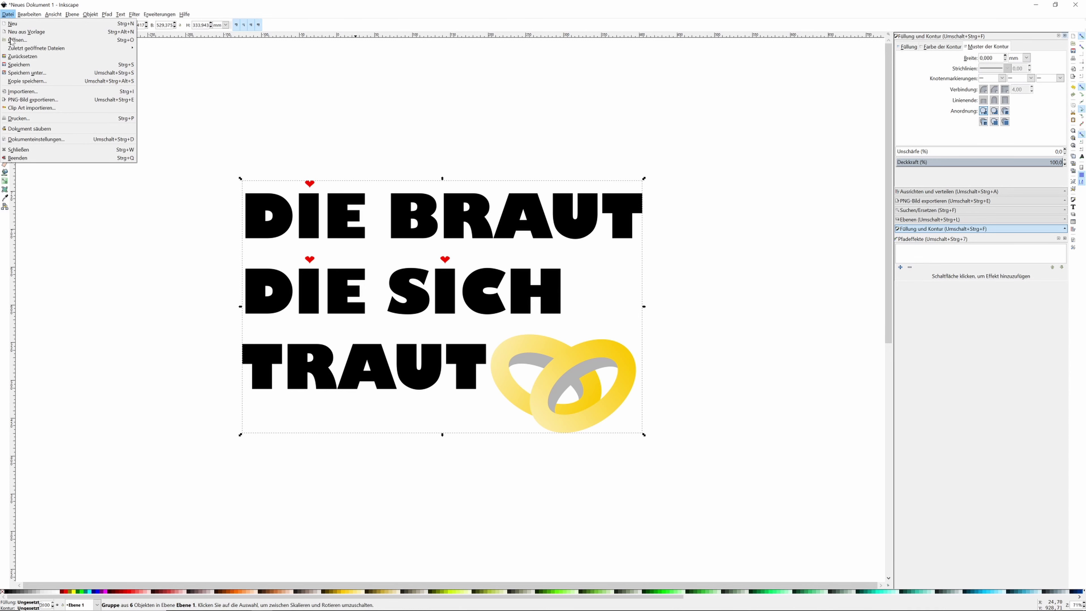
click(27, 99)
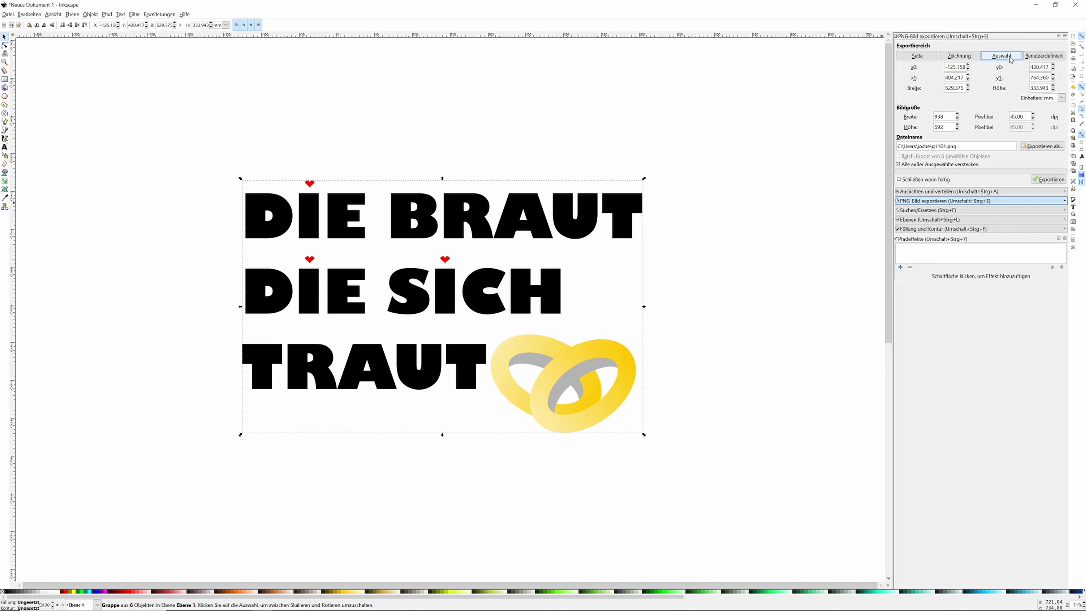
click(1045, 59)
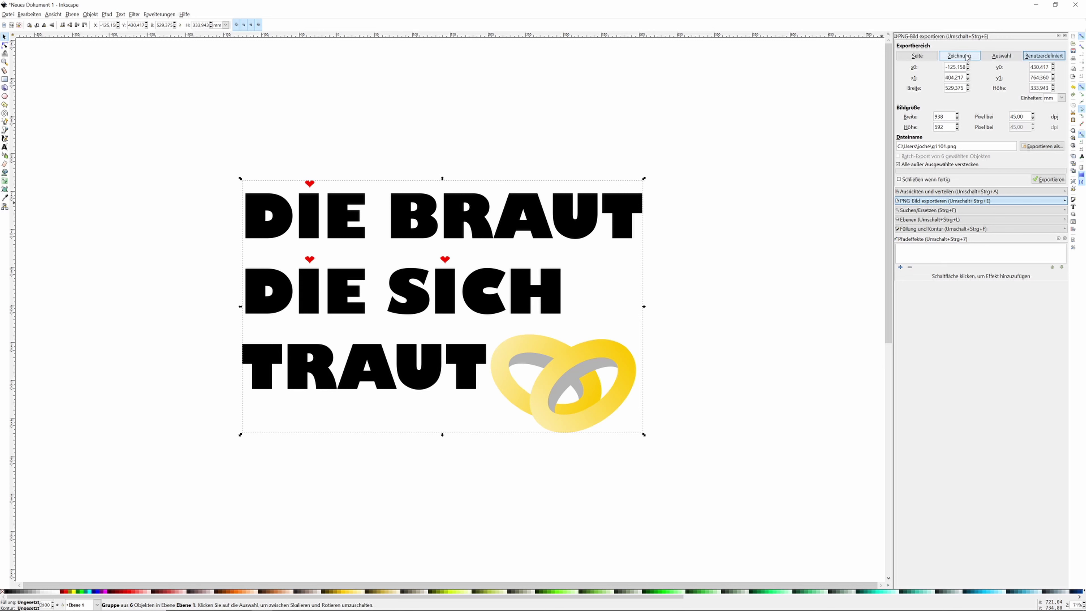
click(1002, 58)
drag(944, 116, 934, 116)
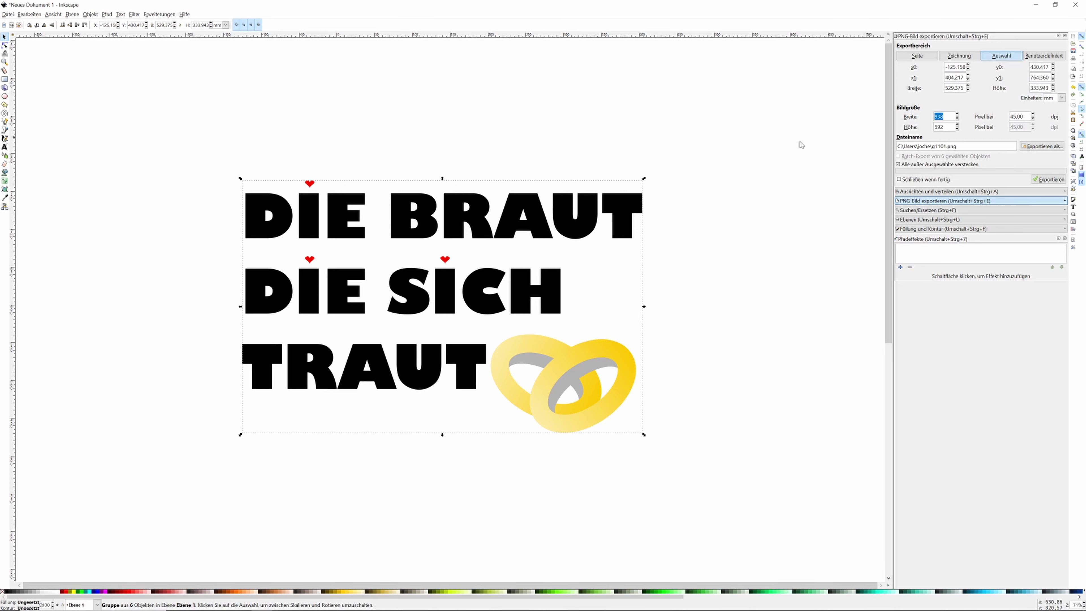
text(7000)
key(Return)
- Reselect the grouped design on the canvas for export
click(801, 191)
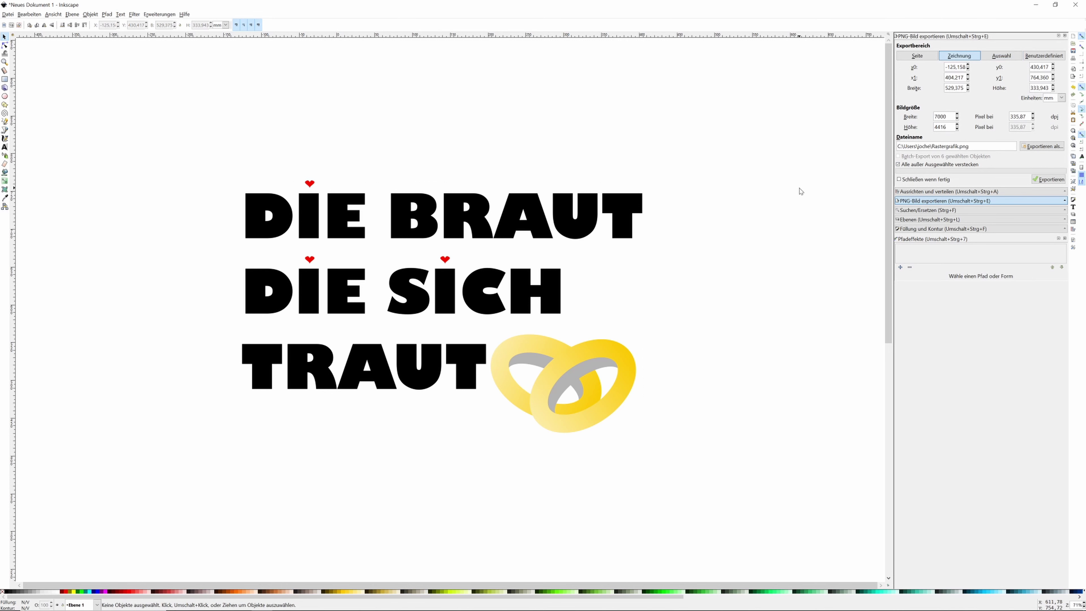
click(512, 234)
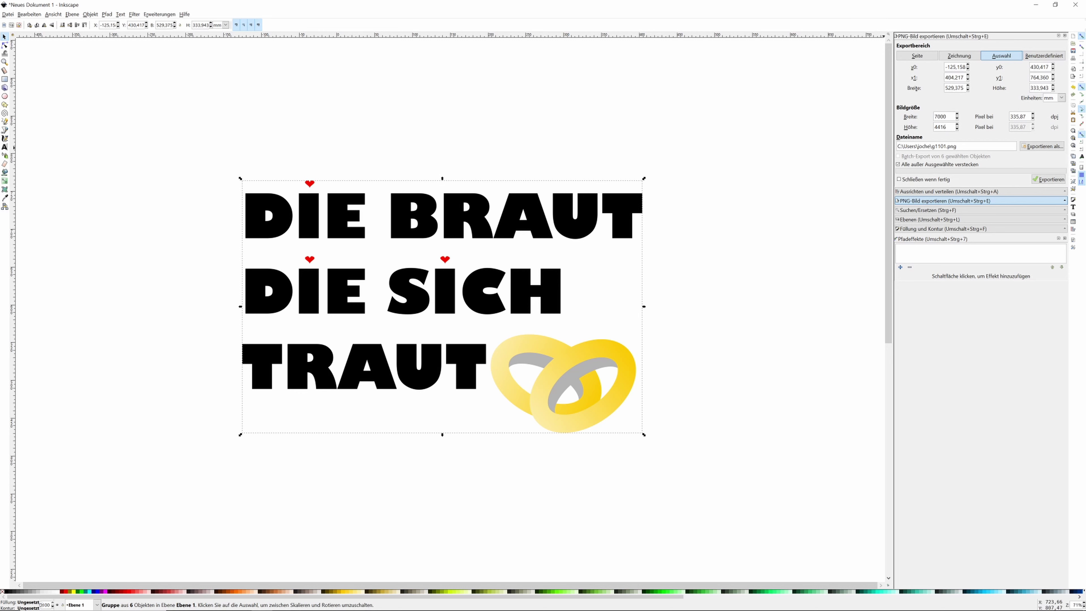
click(712, 184)
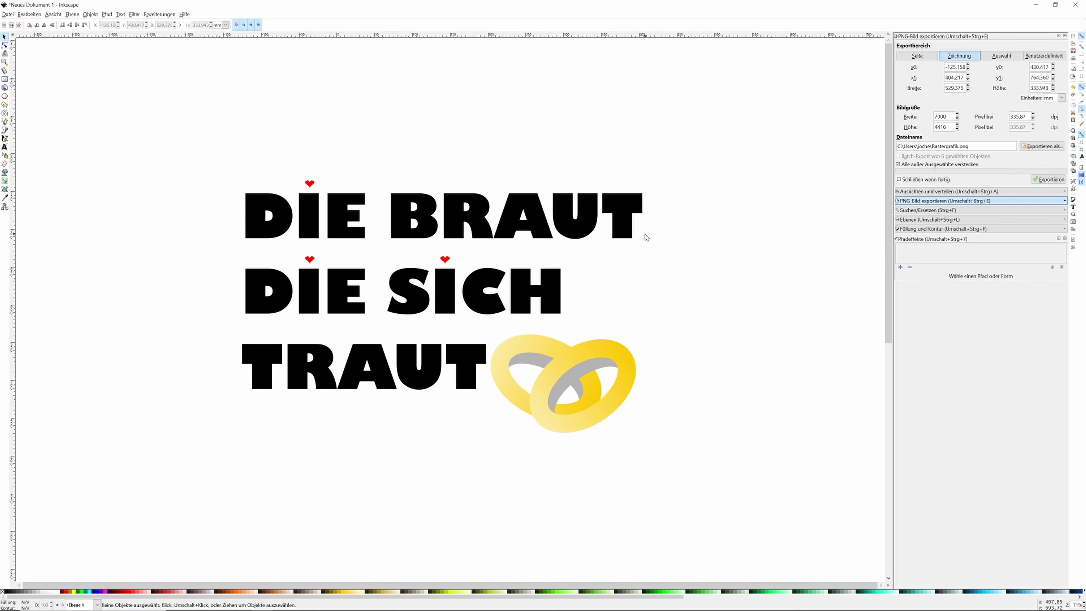
click(632, 230)
click(762, 219)
click(618, 209)
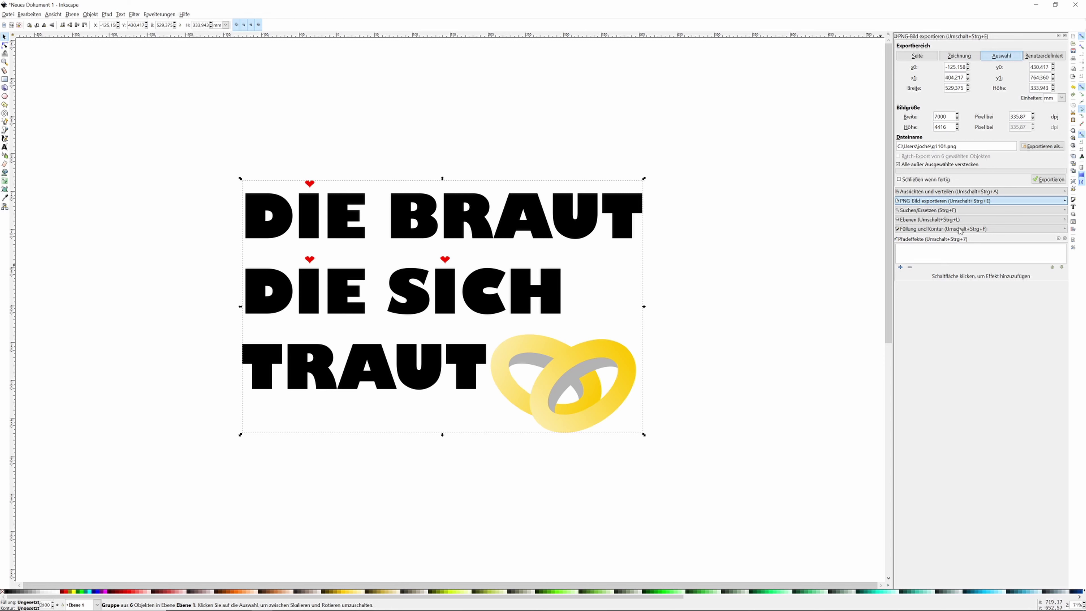
- Export the design as Braut.png into the OneDrive Desktop folder at 7000 × 4416 pixels
click(1042, 147)
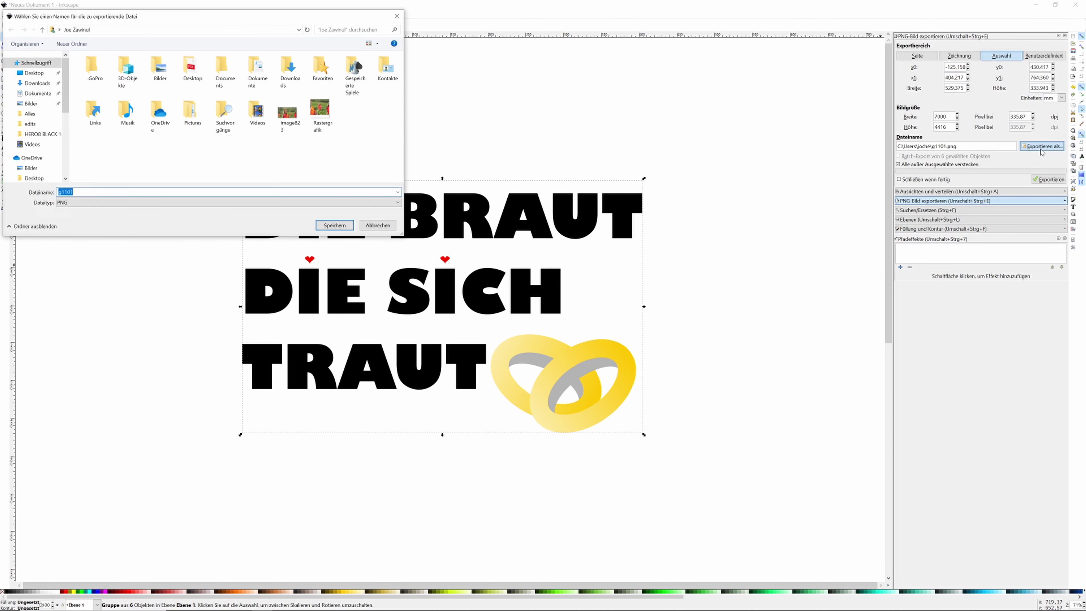
mouse_move(34, 73)
click(30, 77)
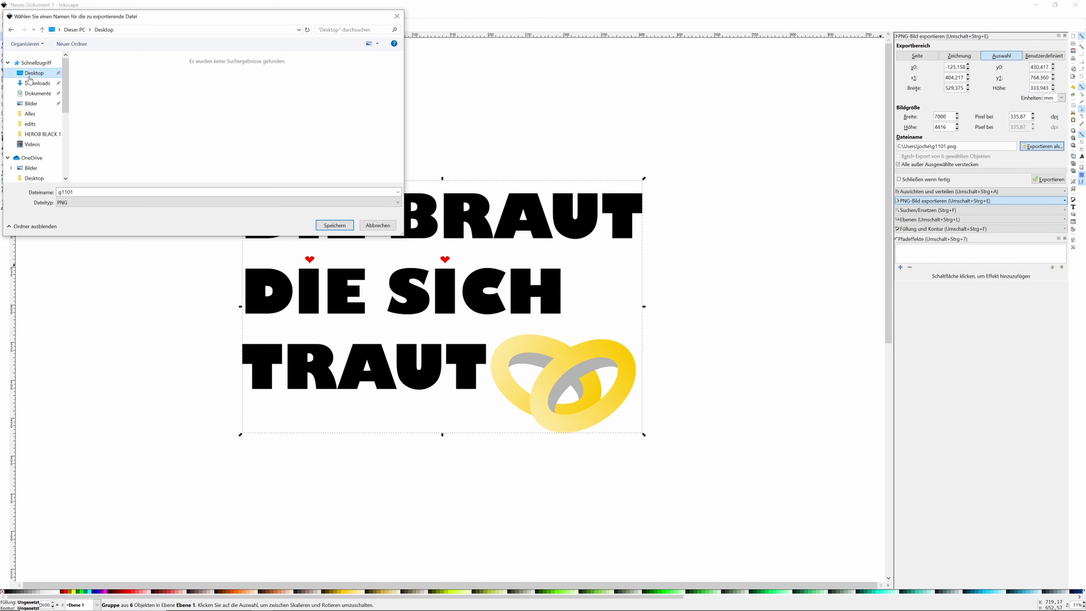
scroll(27, 103, down, 1)
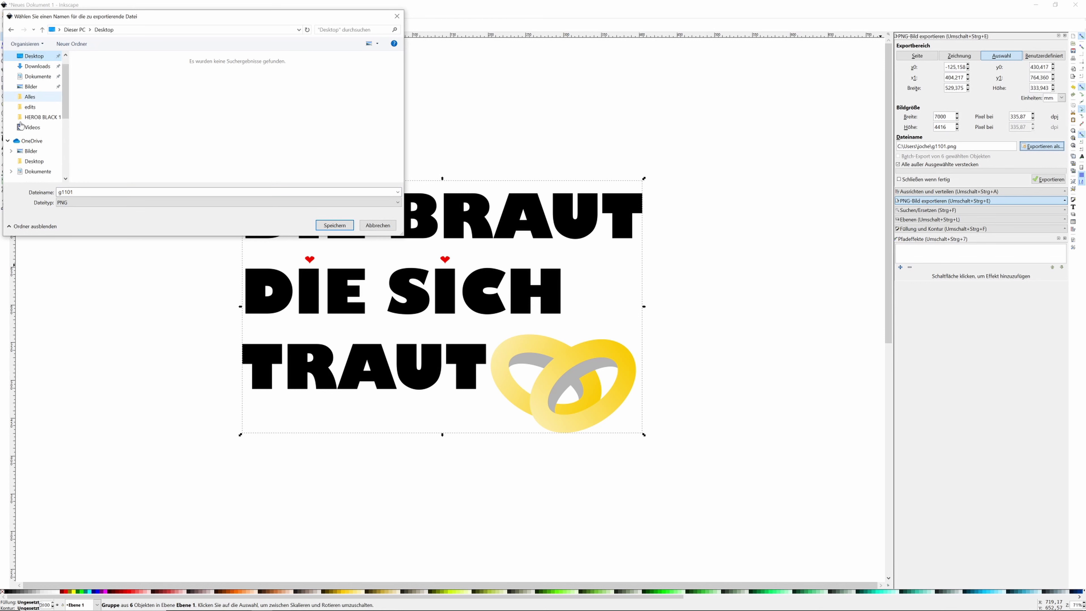
click(24, 165)
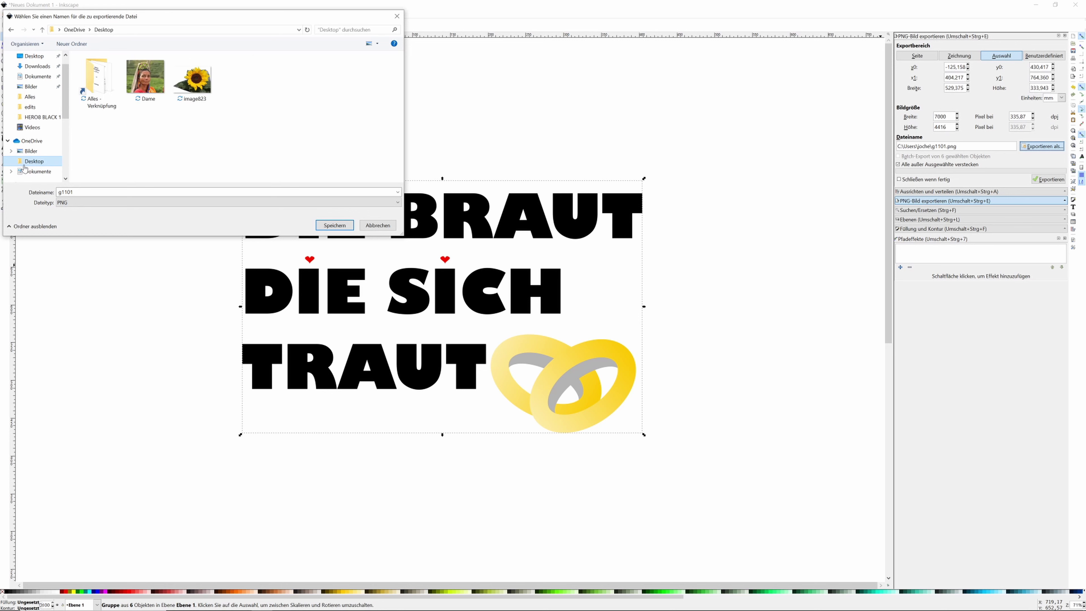
double_click(62, 192)
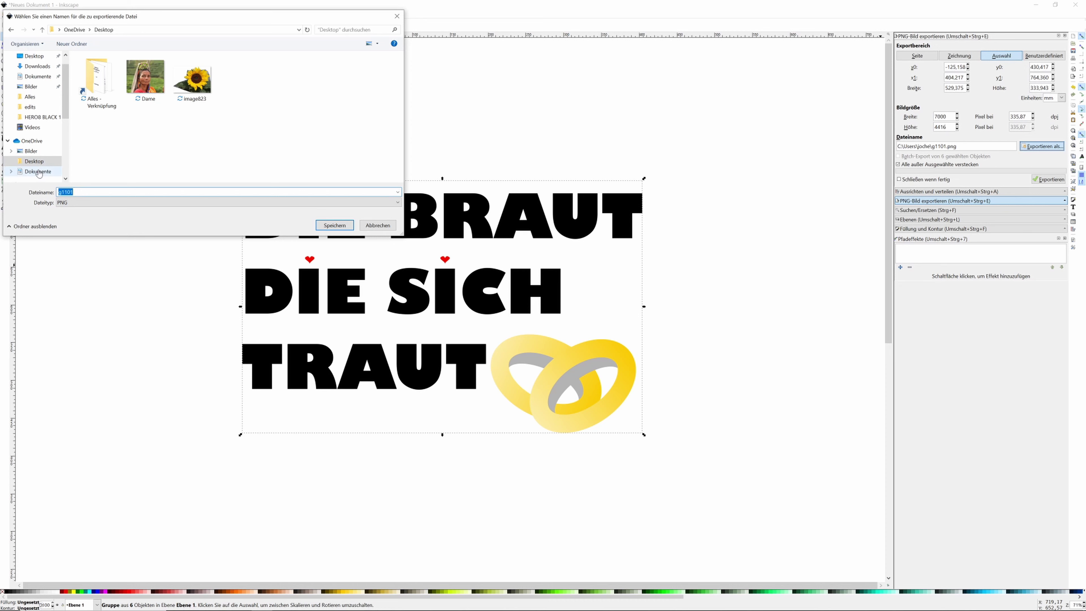
text(bRA)
click(345, 227)
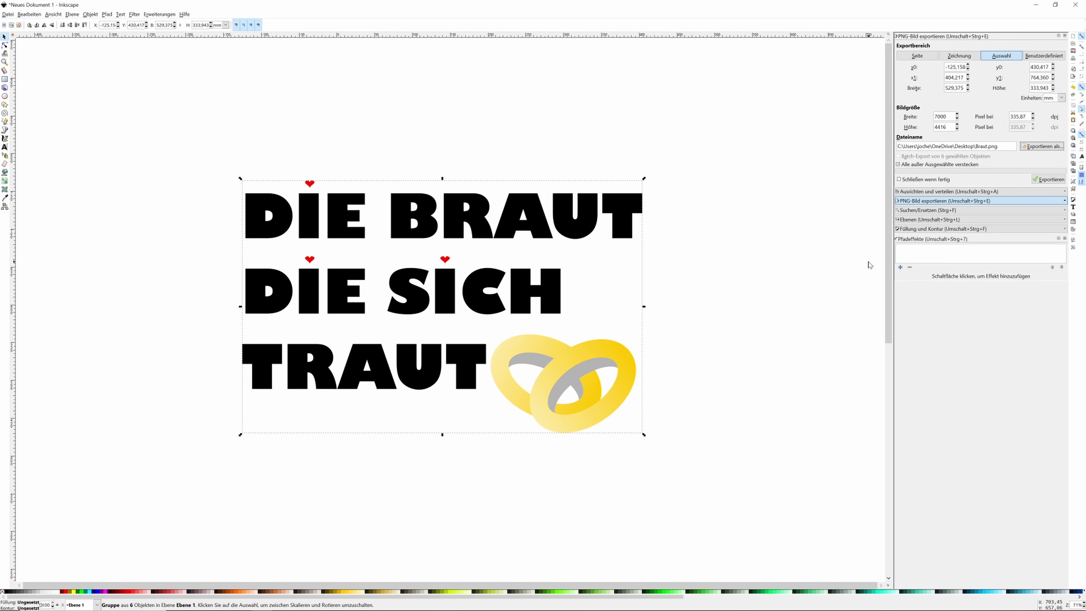
click(1048, 180)
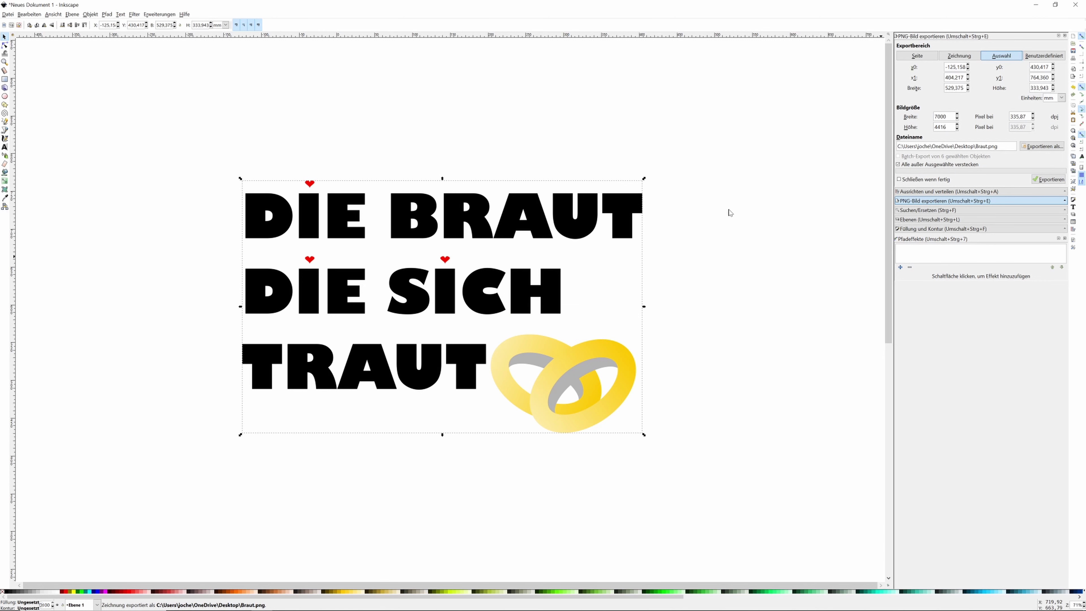
mouse_move(543, 608)
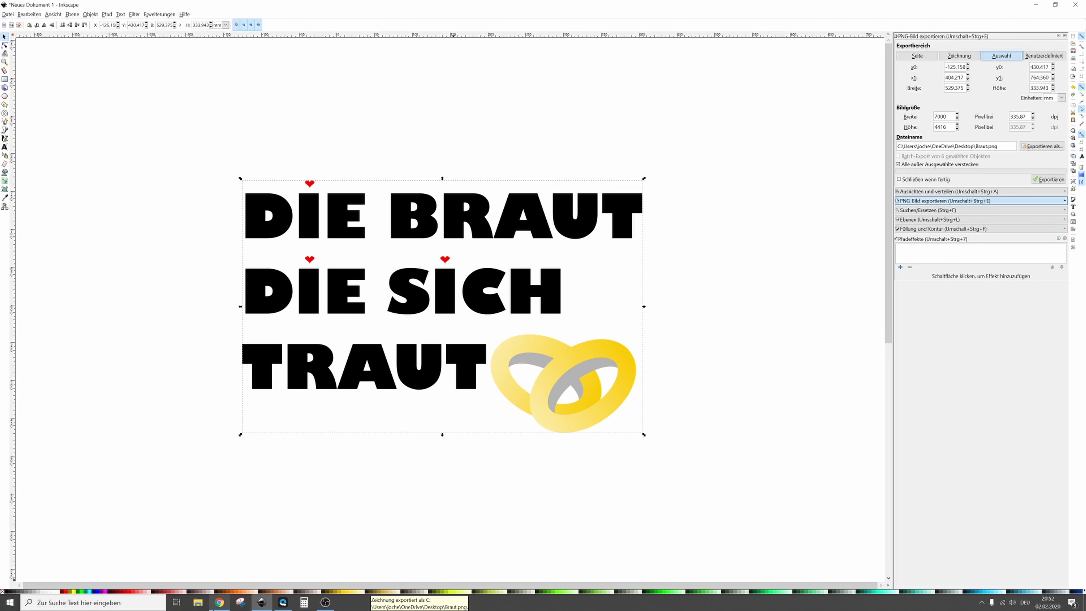
- In Chrome, glance at the Shirtee and Spreadshirt mug tabs, then open the Spreadshirt partner Designs page
click(219, 602)
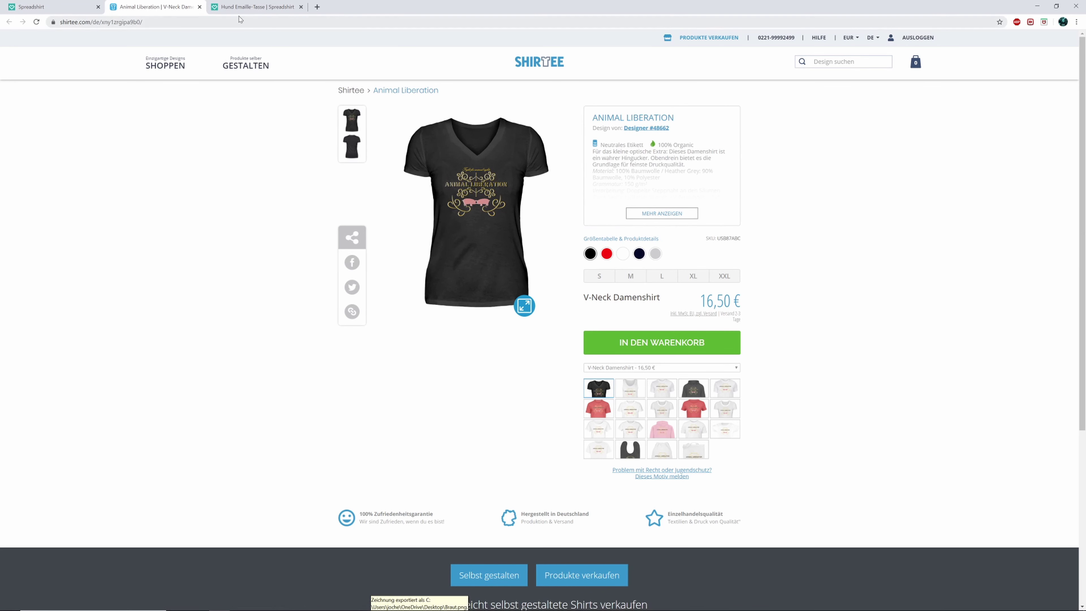
click(252, 6)
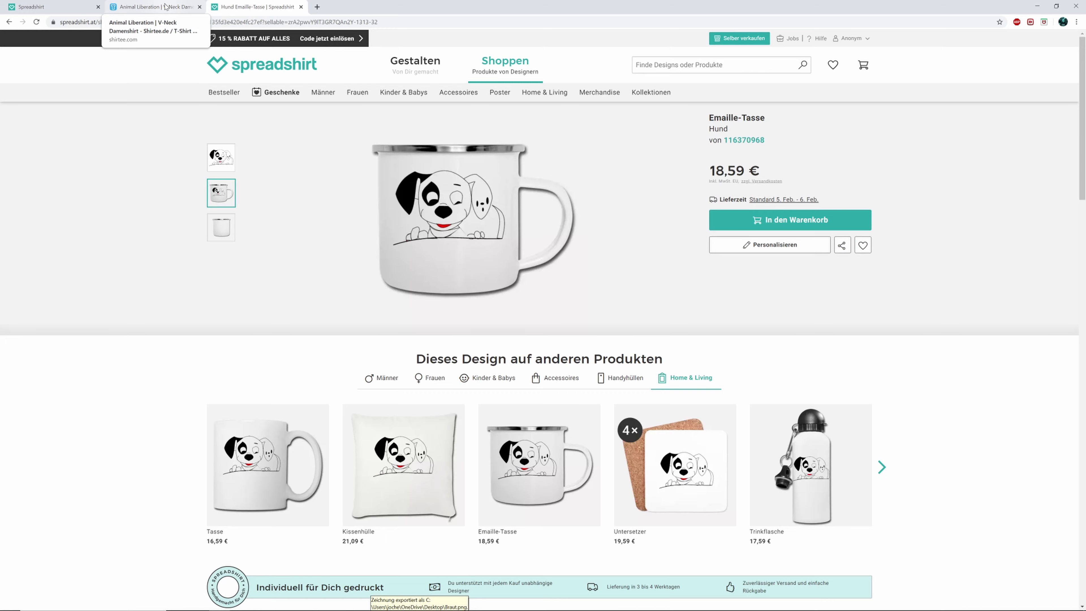
click(166, 6)
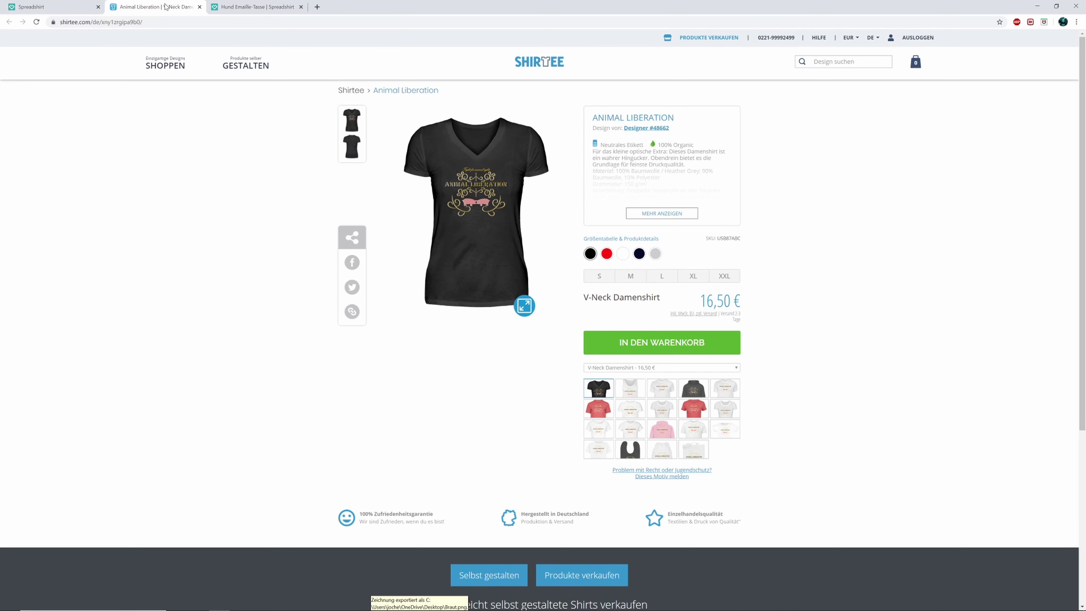
click(230, 4)
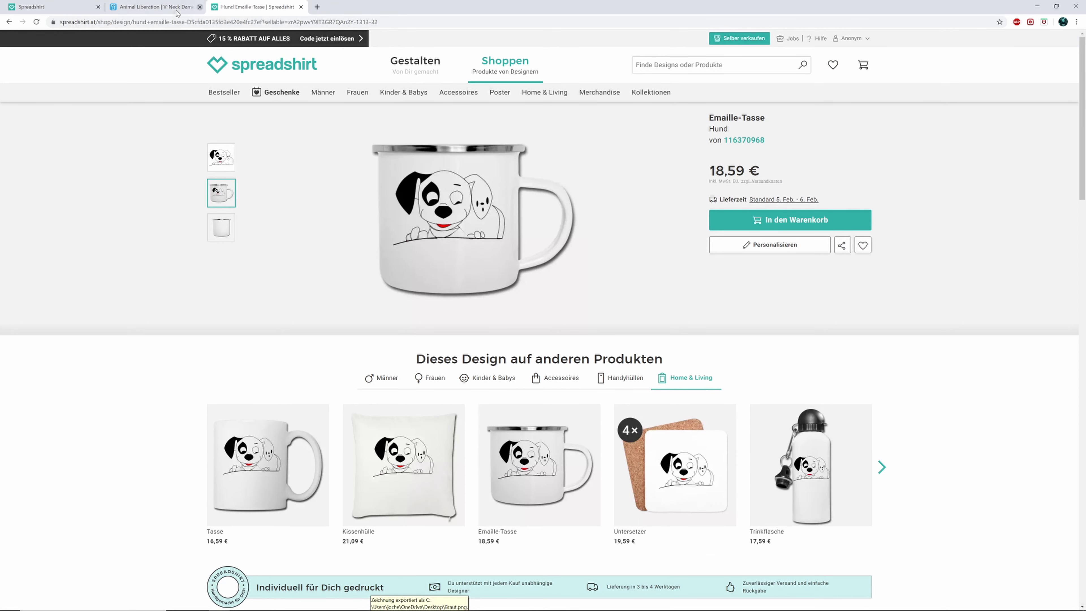
click(167, 9)
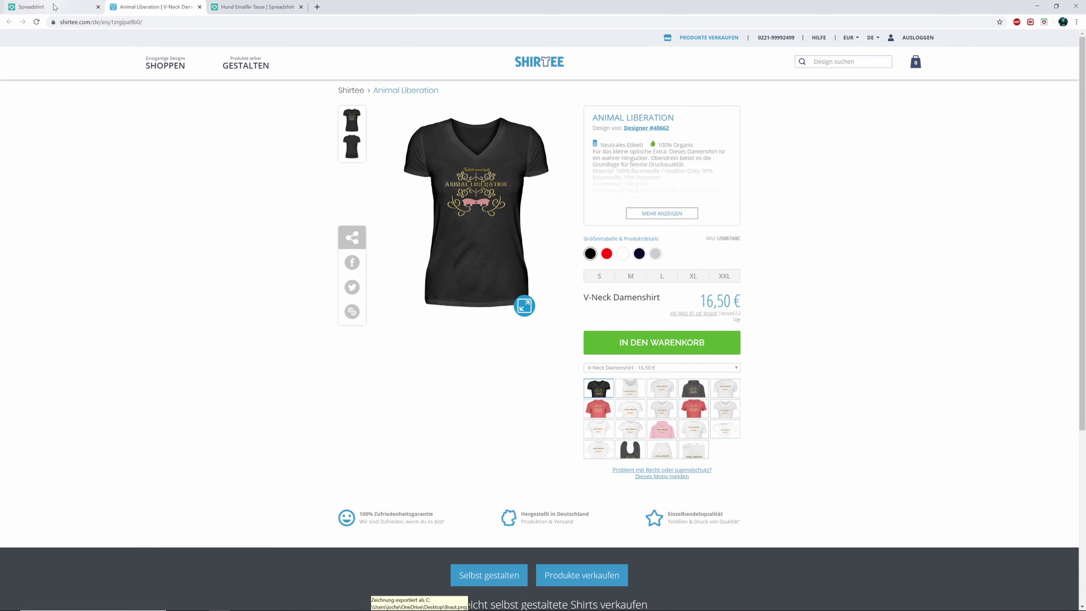
click(64, 11)
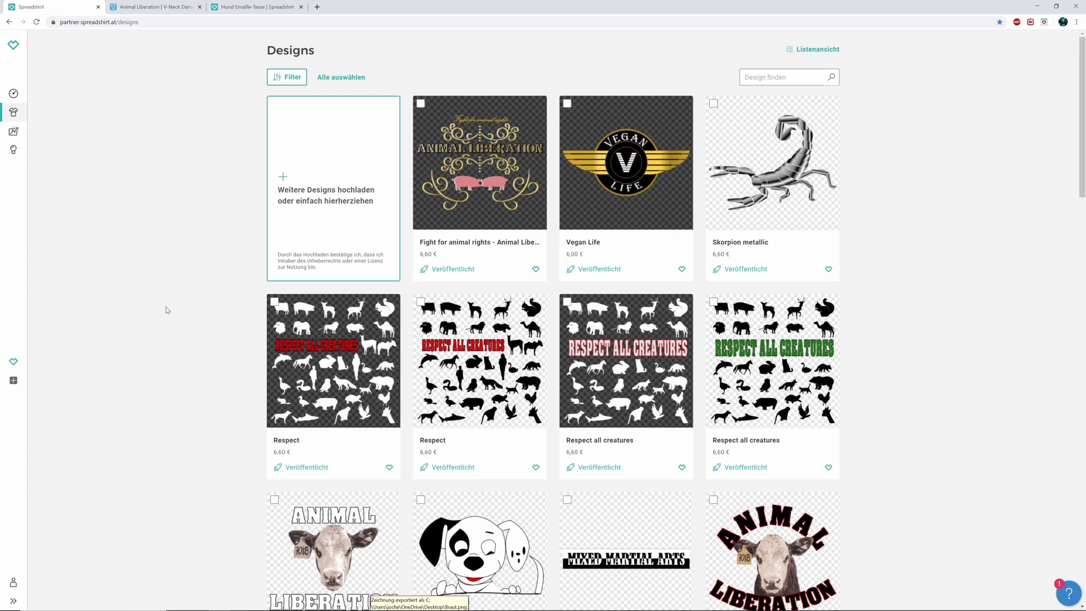
- Choose the 'Weitere Designs hochladen' card on the Spreadshirt Designs page
click(283, 179)
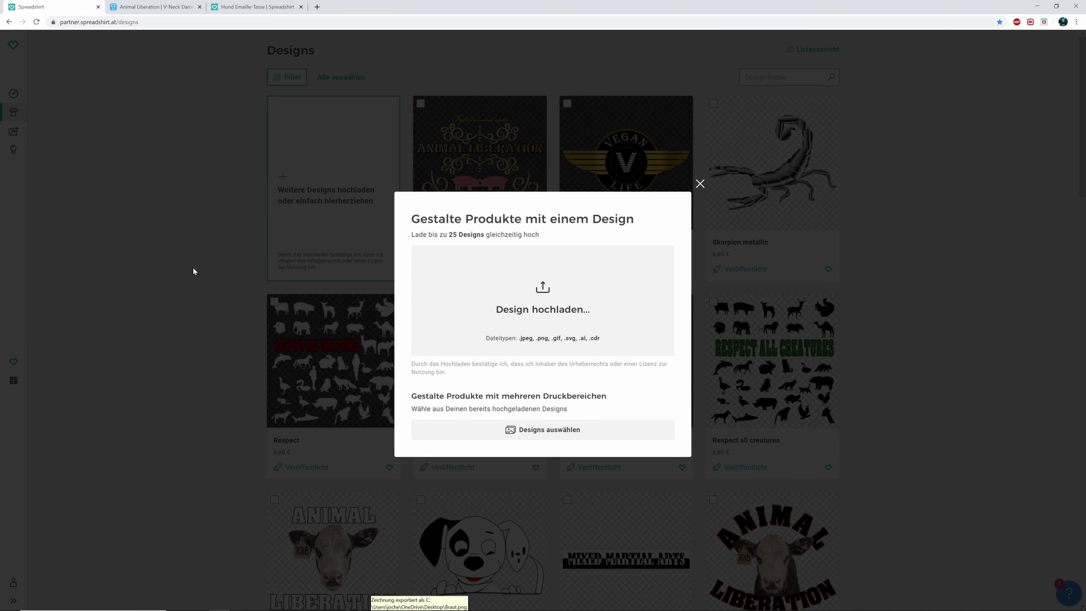
- Upload Braut.png from the Desktop, reload the Spreadshirt designs, then switch to the Shirtee tab
click(530, 296)
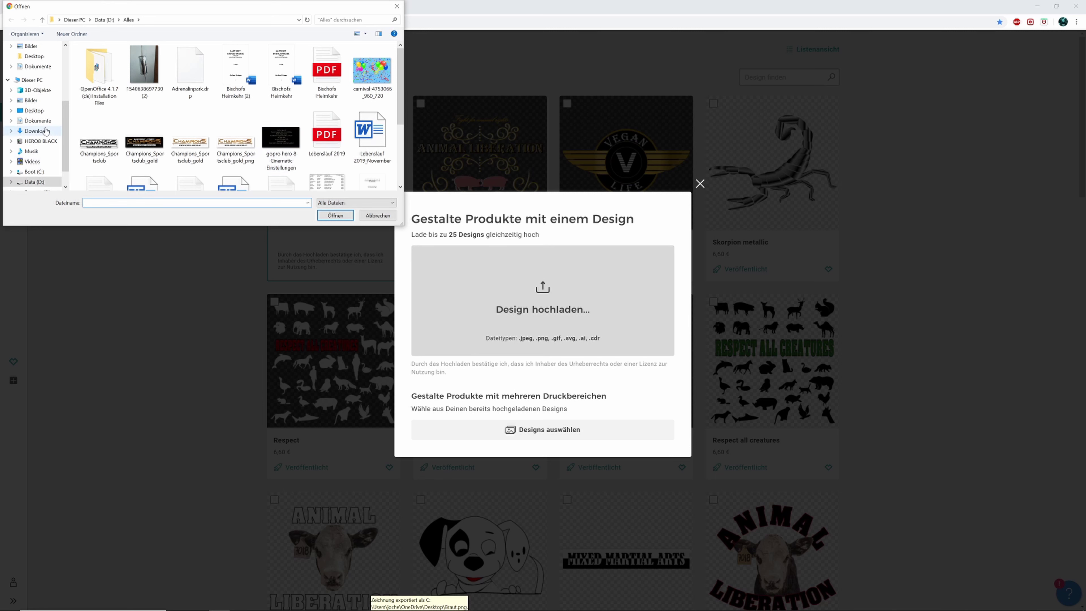
click(35, 110)
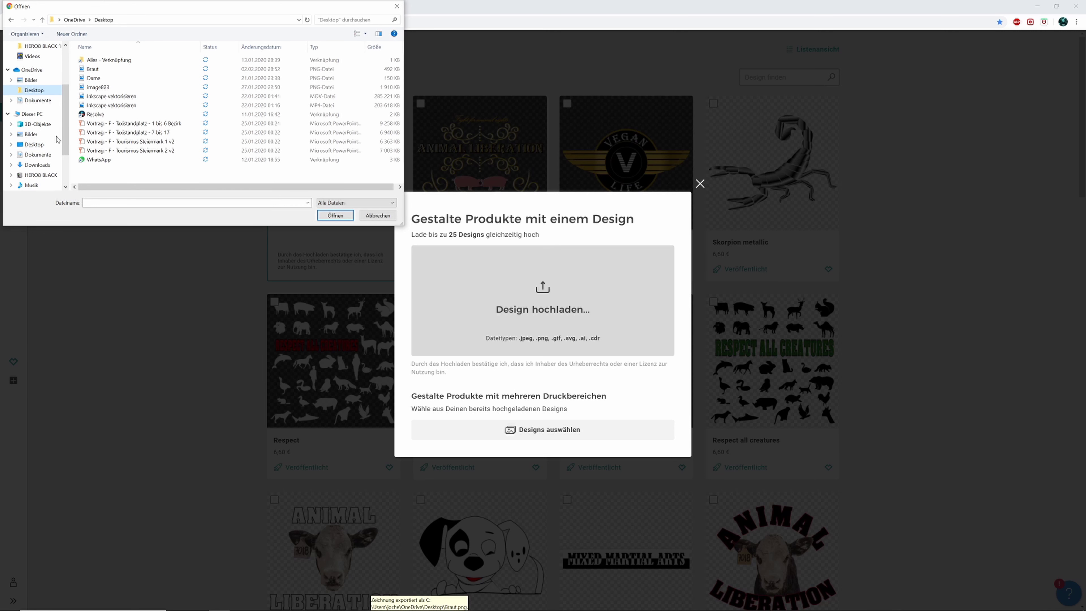
click(94, 69)
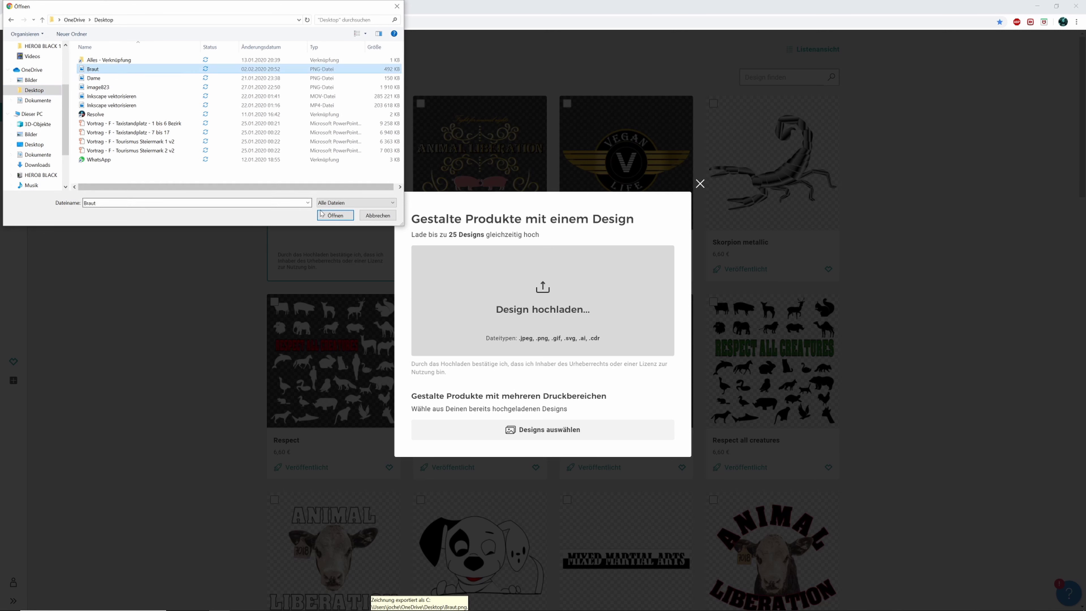
click(334, 215)
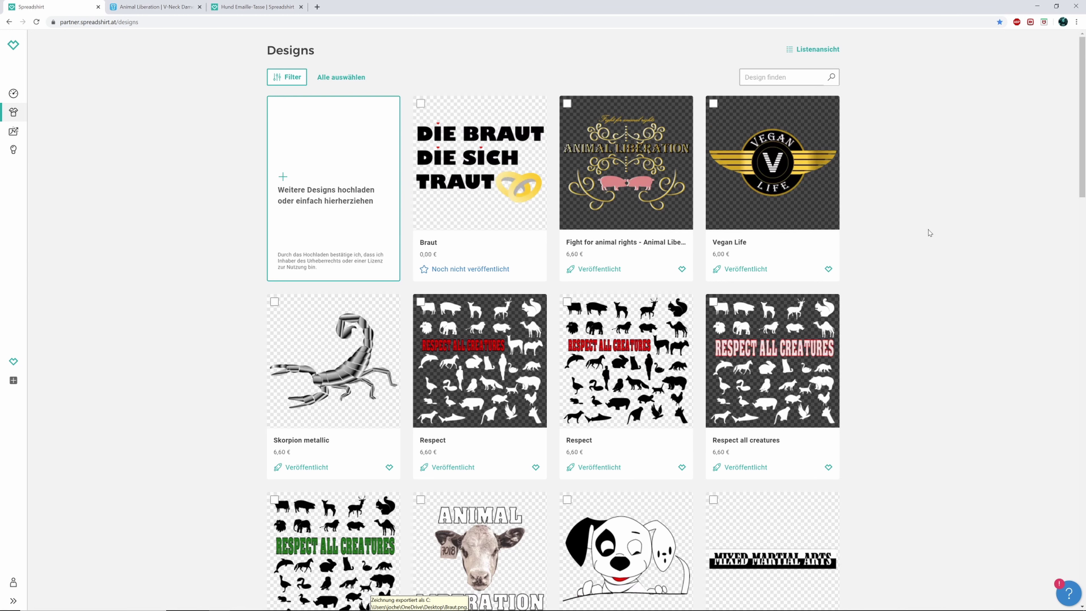
click(36, 22)
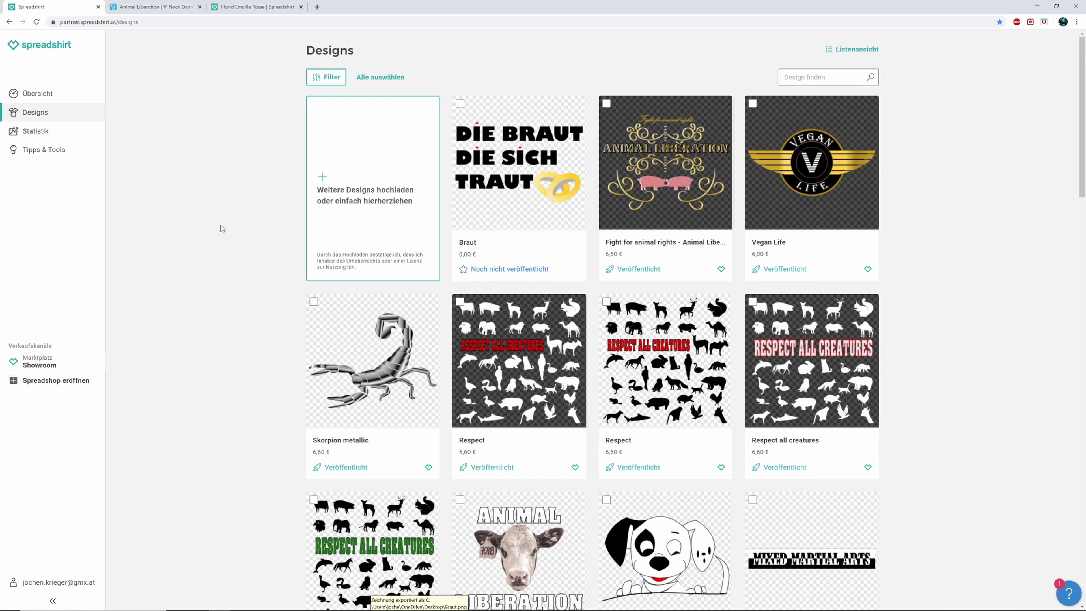
click(153, 7)
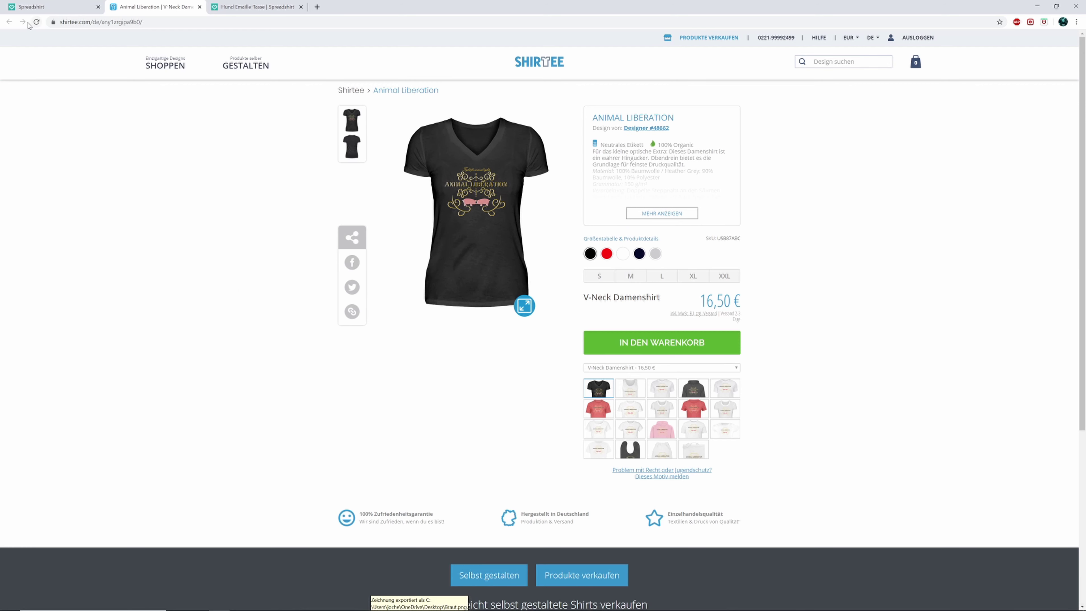
- Open the Shirtee dashboard, check Finanzen and the Kampagnen list, then return to Spreadshirt
click(123, 24)
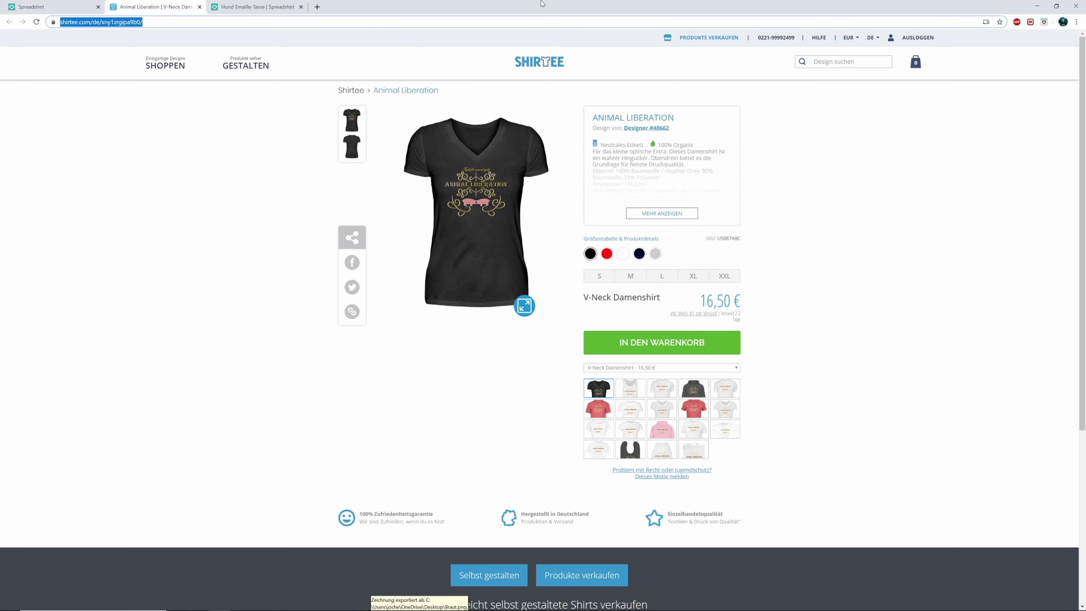
text(shir)
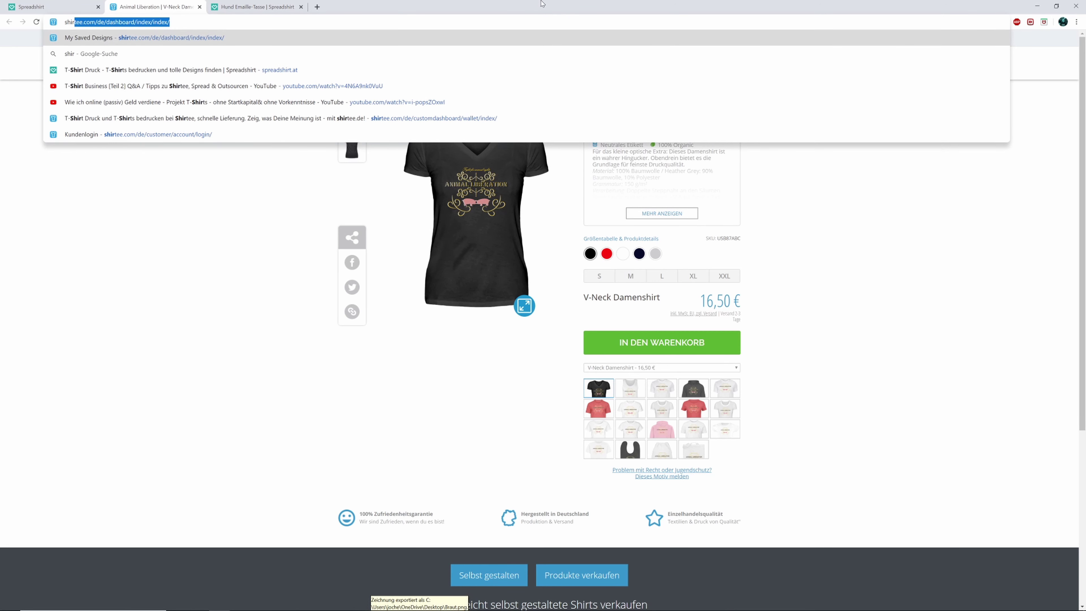
key(Return)
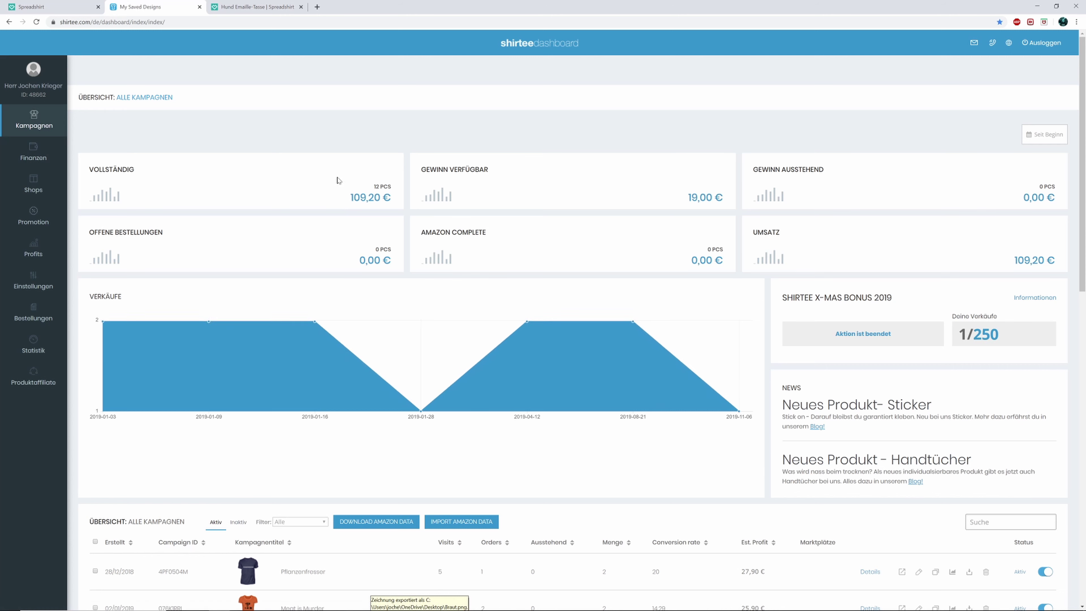
click(26, 155)
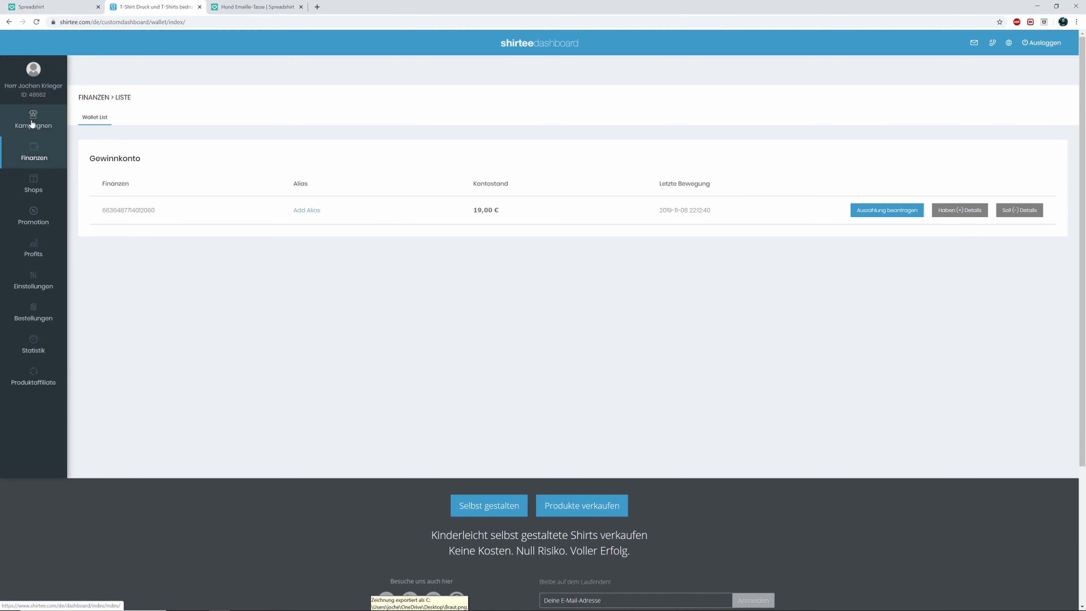
click(32, 124)
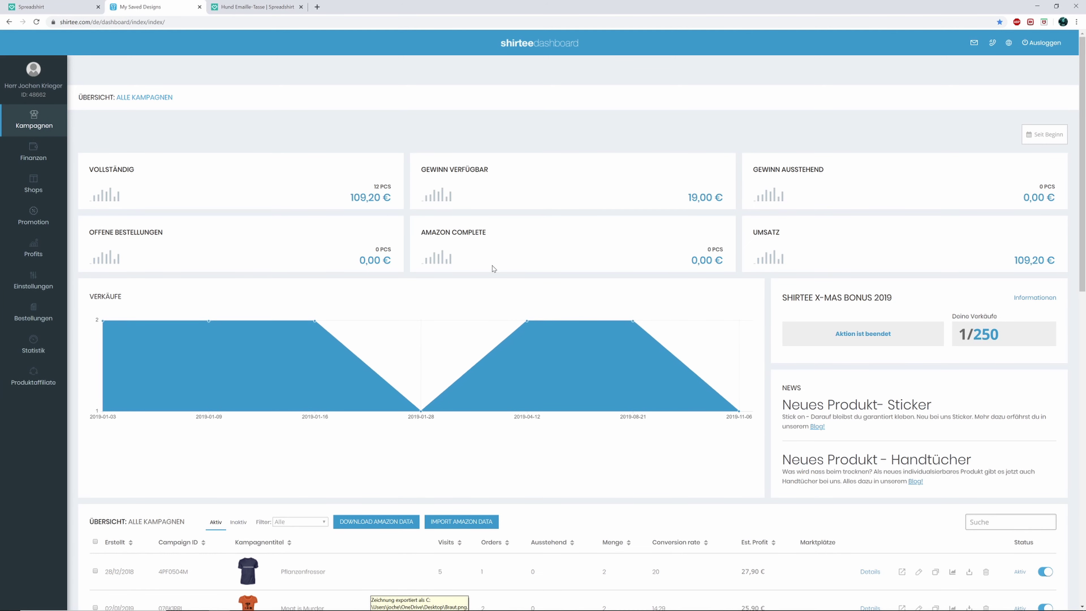
scroll(493, 268, down, 1)
scroll(493, 268, down, 4)
scroll(488, 269, down, 2)
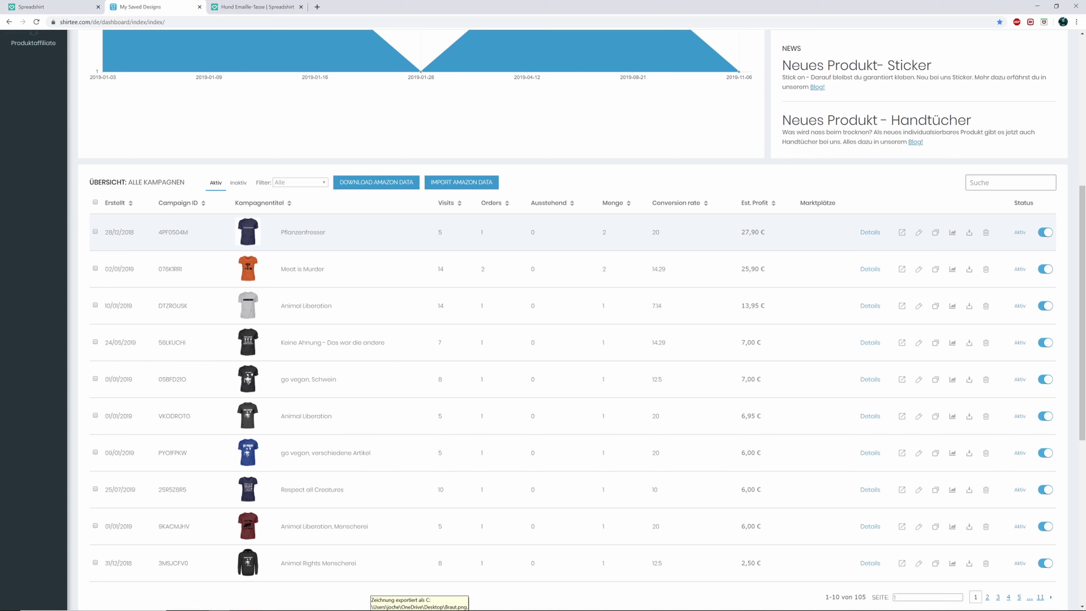
click(27, 7)
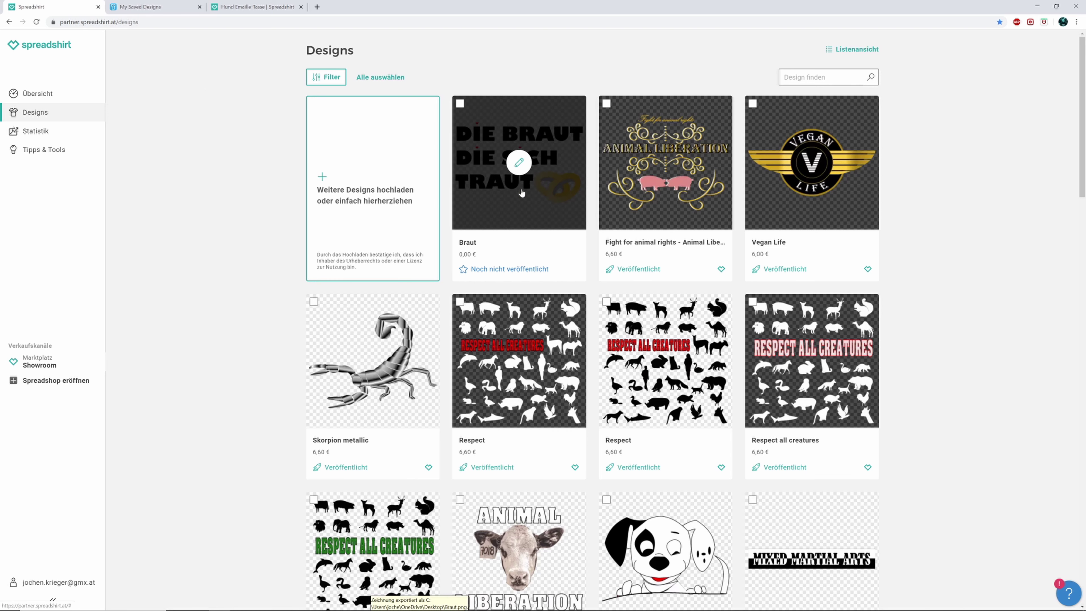
- Reload the Designs page and open the Braut design's product setup
click(37, 21)
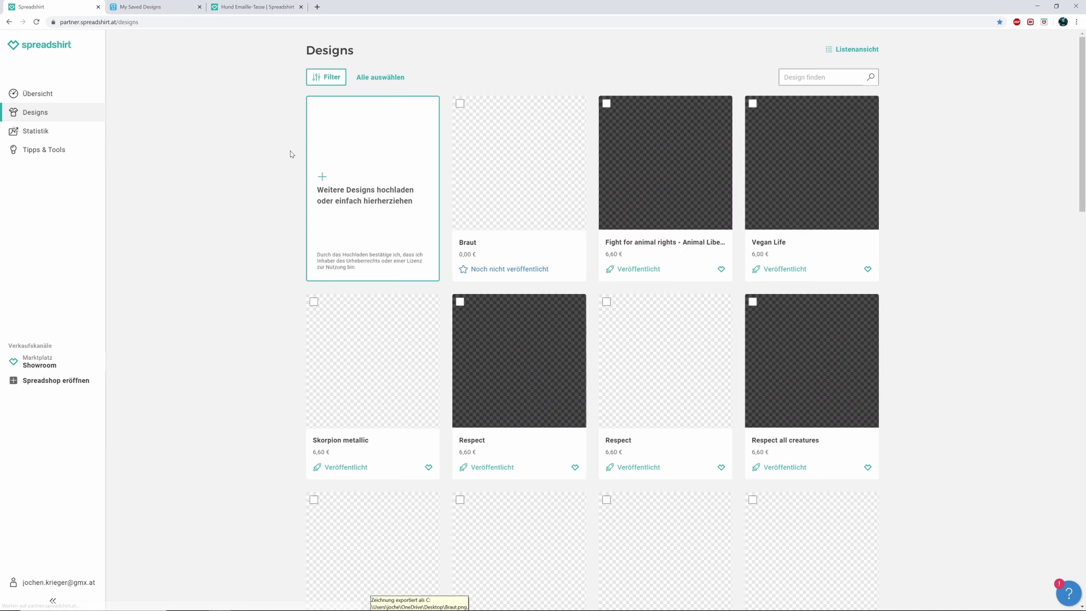
mouse_move(518, 162)
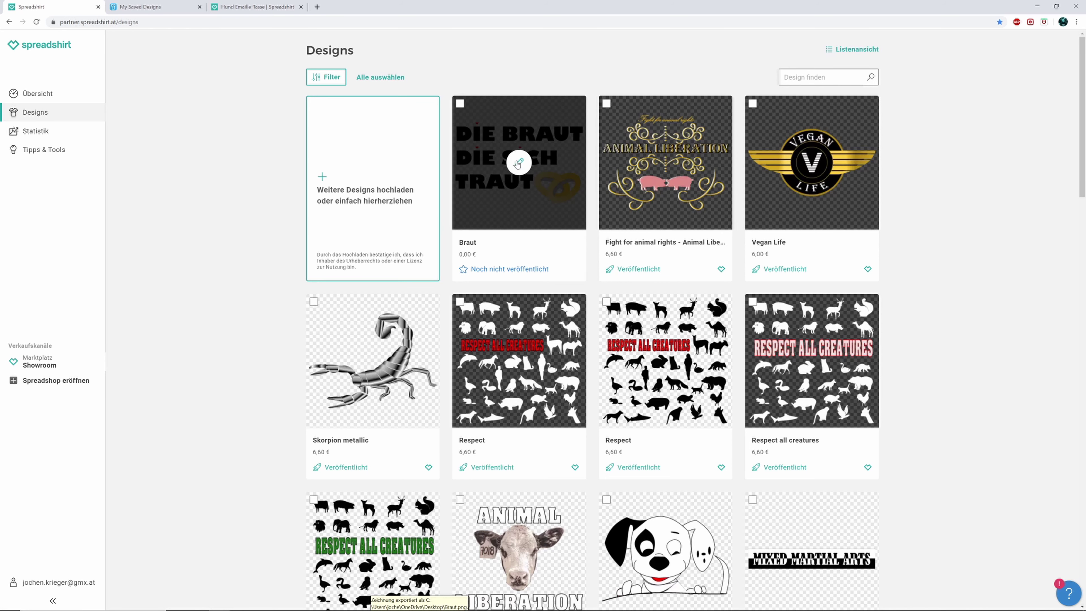
click(519, 164)
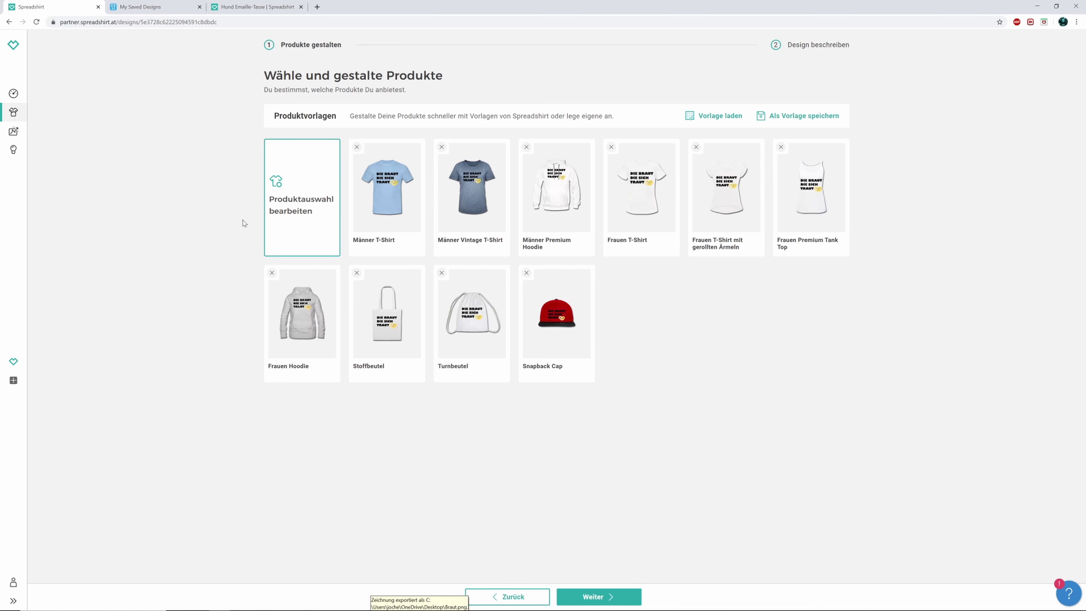
- Open the full product selection and select all products for the design
click(277, 198)
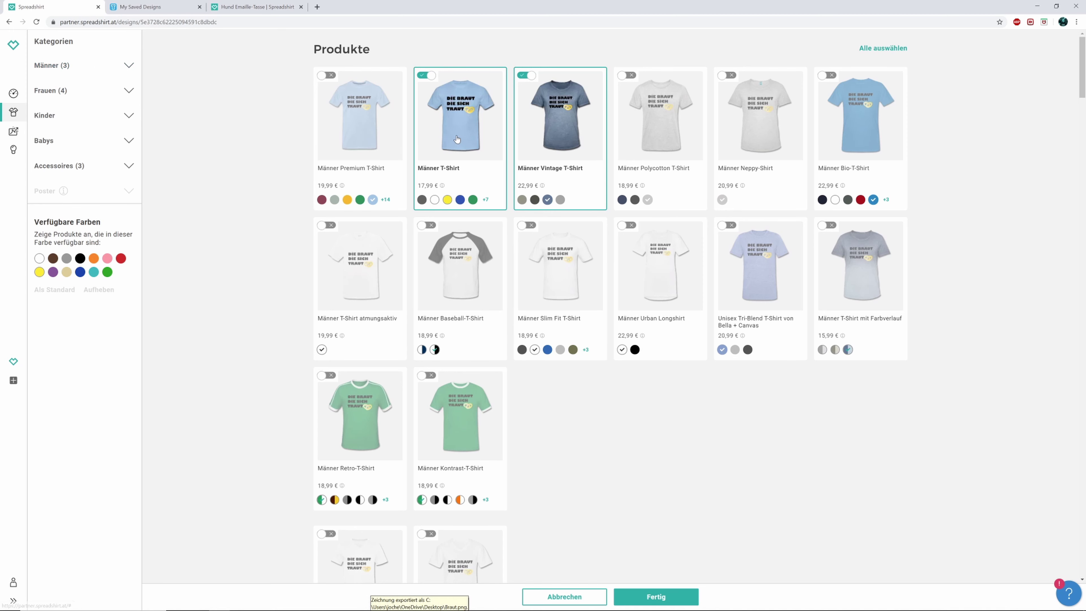
scroll(835, 401, down, 1)
scroll(838, 399, up, 1)
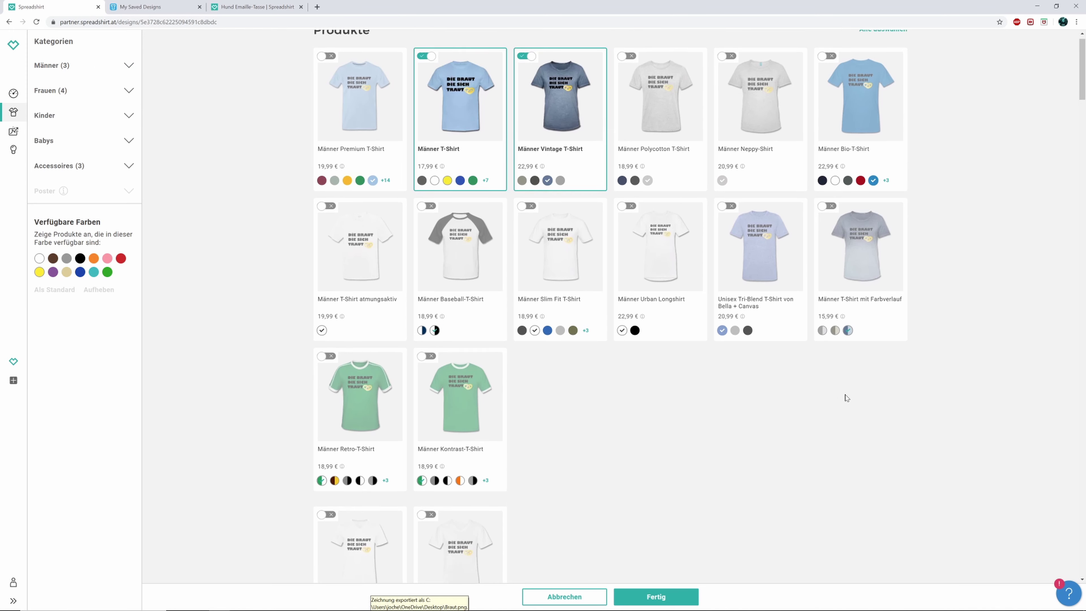
click(863, 50)
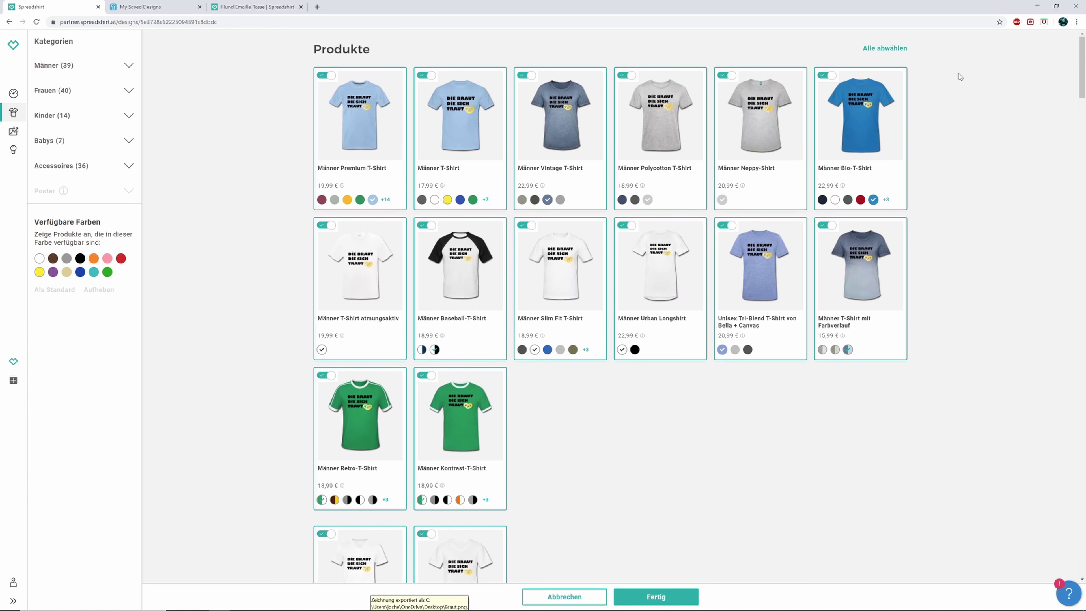
- Include the Frauen and Accessoires categories and confirm the product selection
click(60, 97)
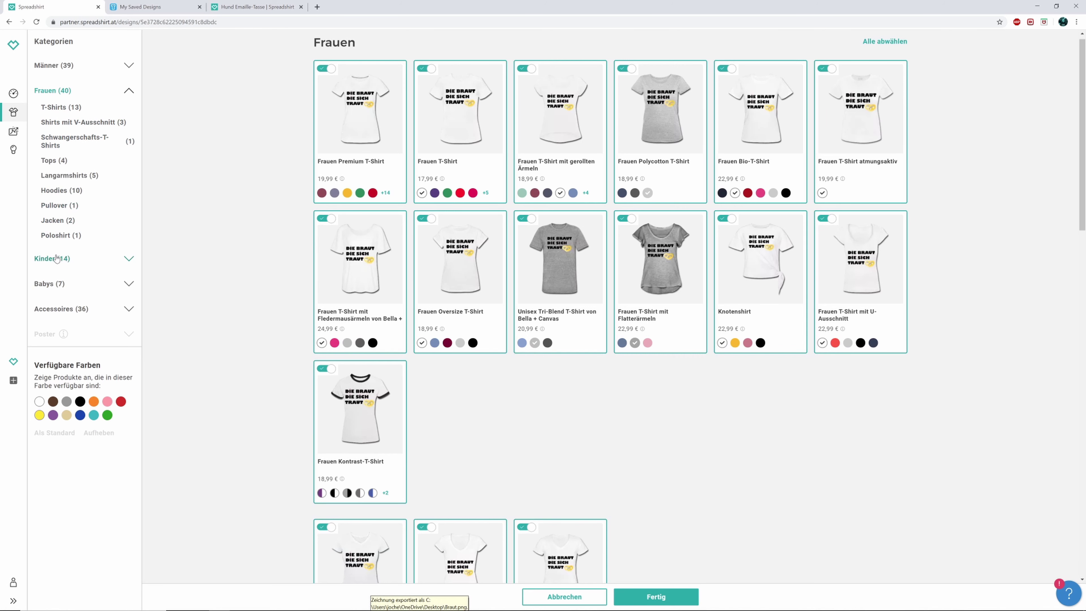
click(48, 310)
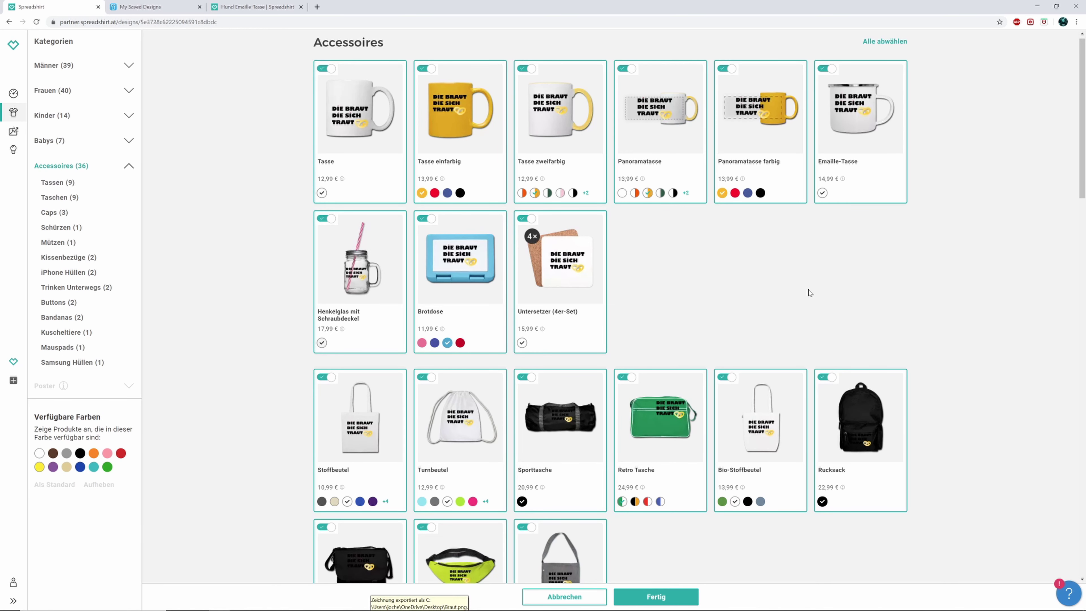
scroll(815, 308, down, 2)
scroll(979, 355, down, 2)
scroll(979, 359, down, 2)
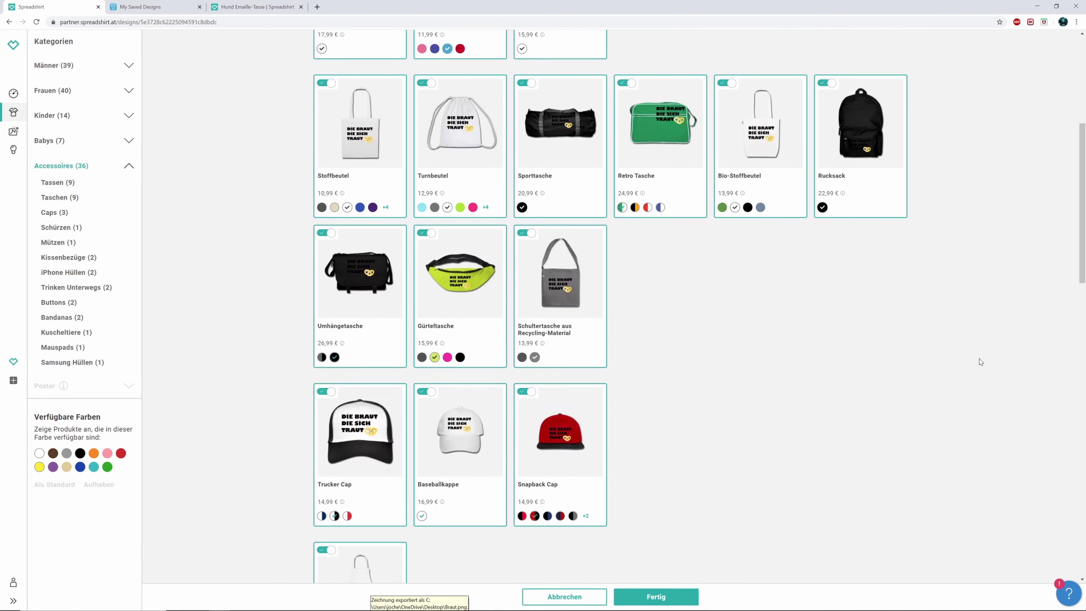
scroll(967, 364, down, 2)
scroll(627, 292, down, 1)
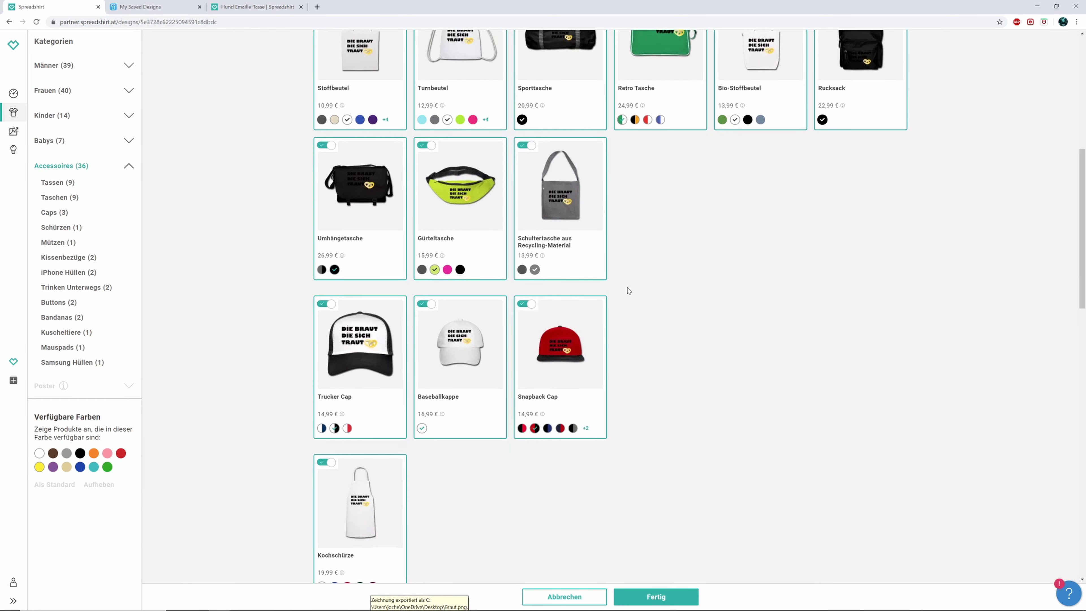
scroll(628, 293, up, 1)
scroll(631, 294, up, 2)
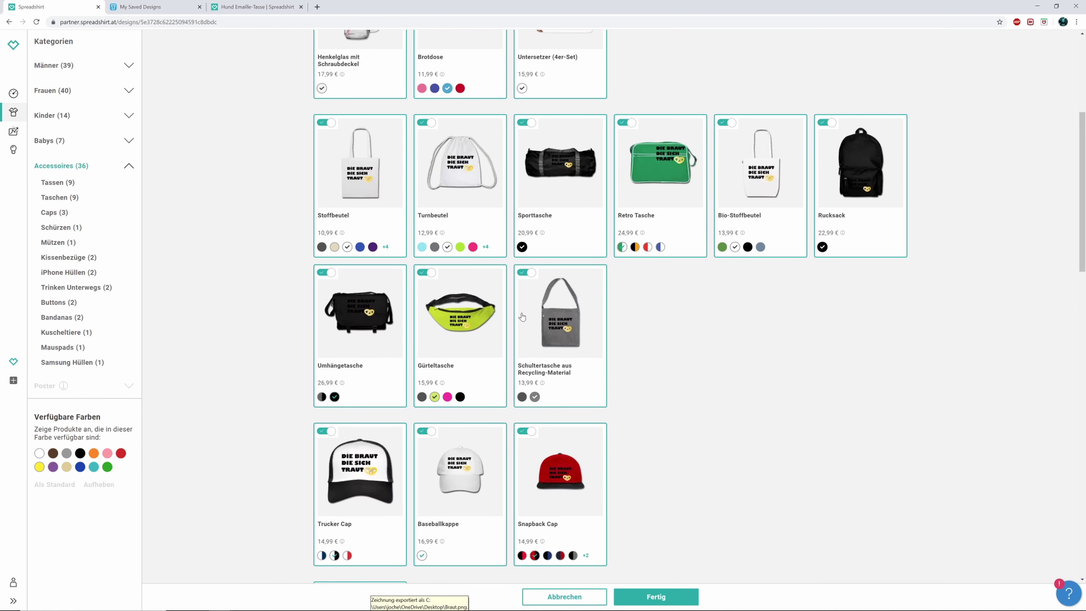
scroll(757, 295, up, 4)
scroll(754, 296, up, 2)
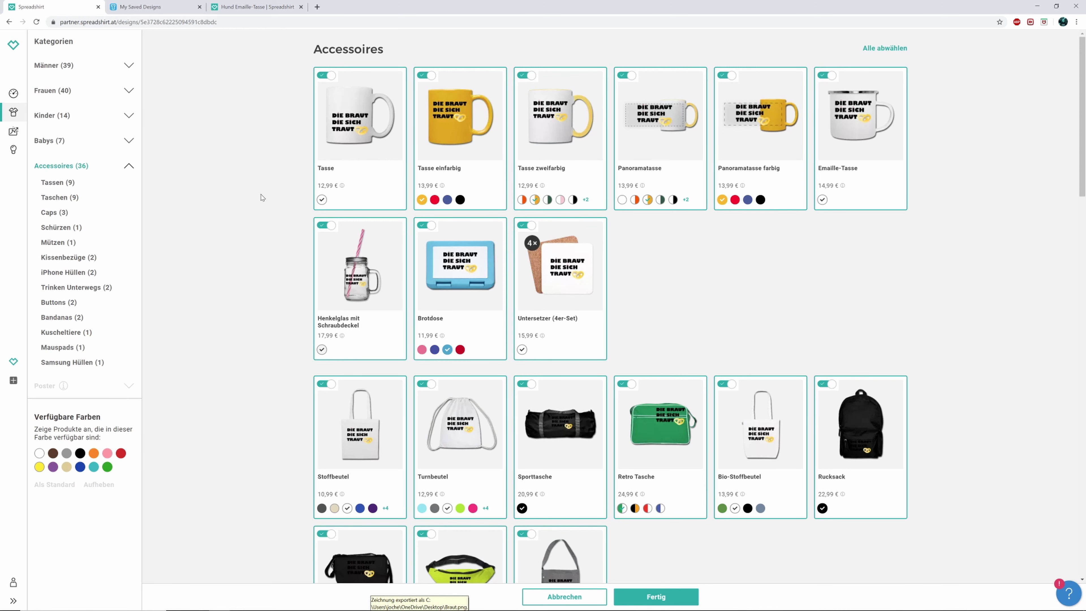
scroll(262, 197, down, 1)
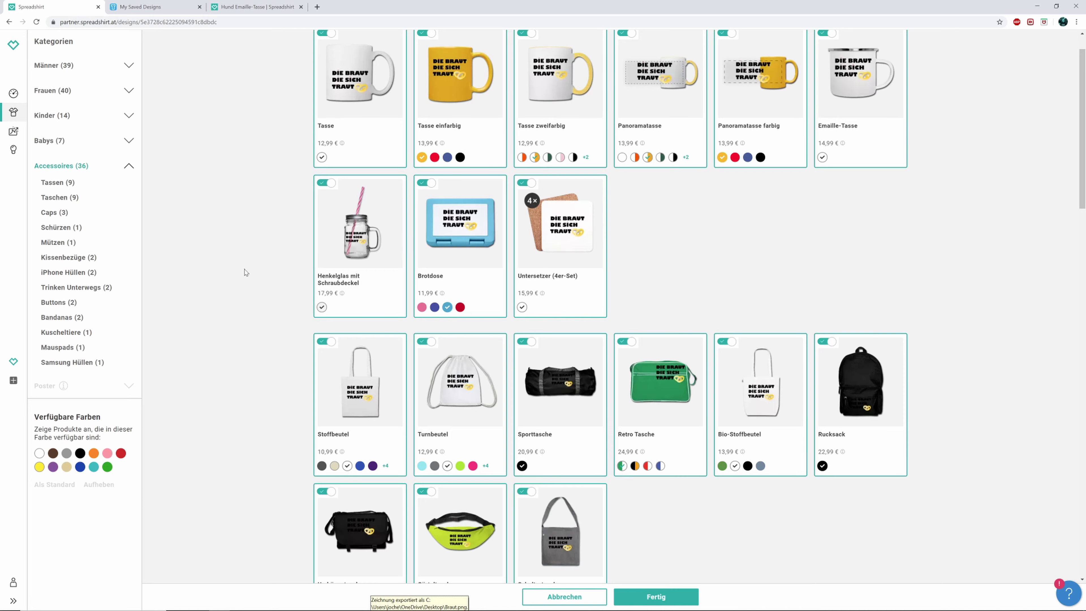
scroll(246, 272, down, 7)
scroll(246, 270, down, 1)
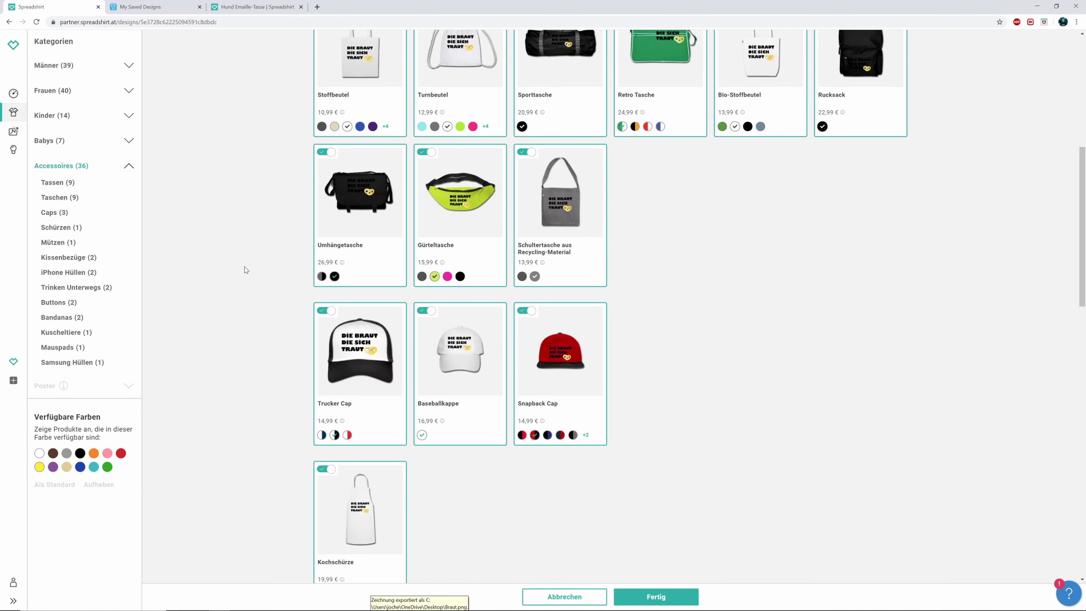
scroll(246, 270, up, 1)
scroll(246, 270, up, 8)
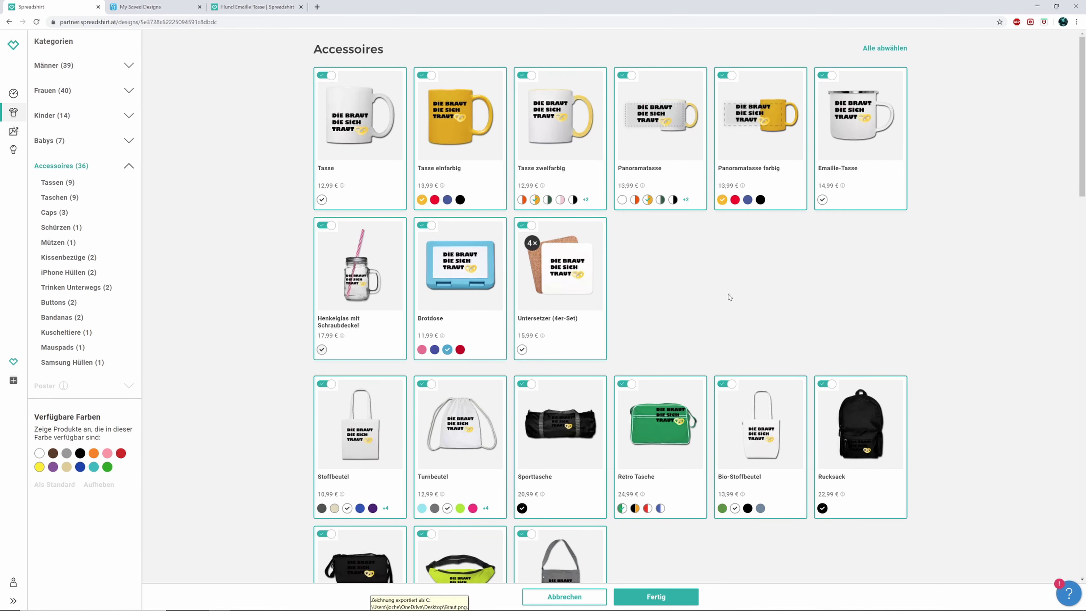
scroll(941, 342, down, 3)
scroll(922, 368, down, 3)
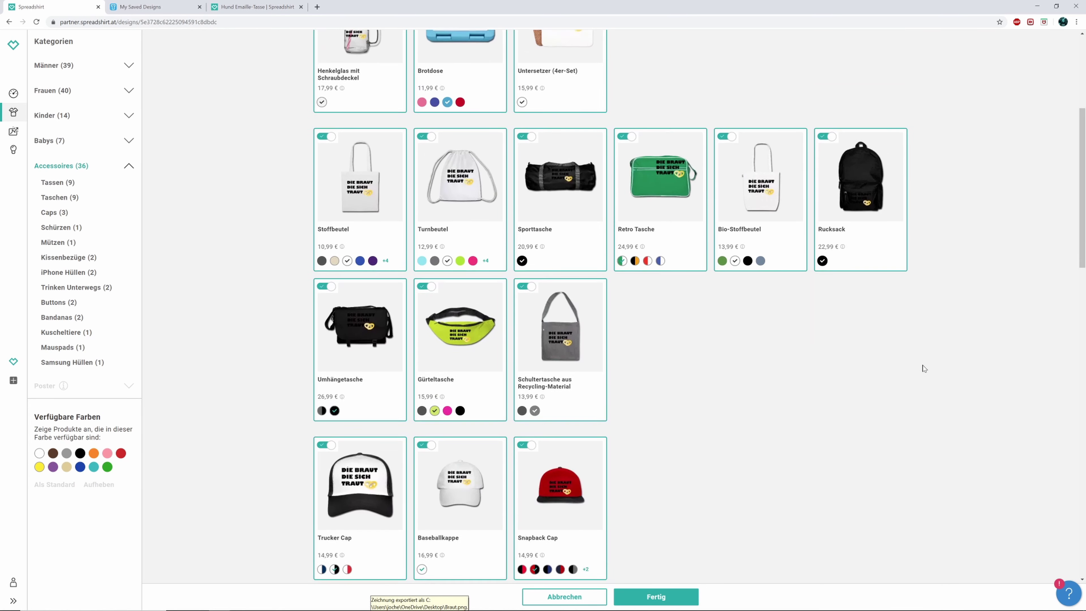
scroll(924, 368, down, 3)
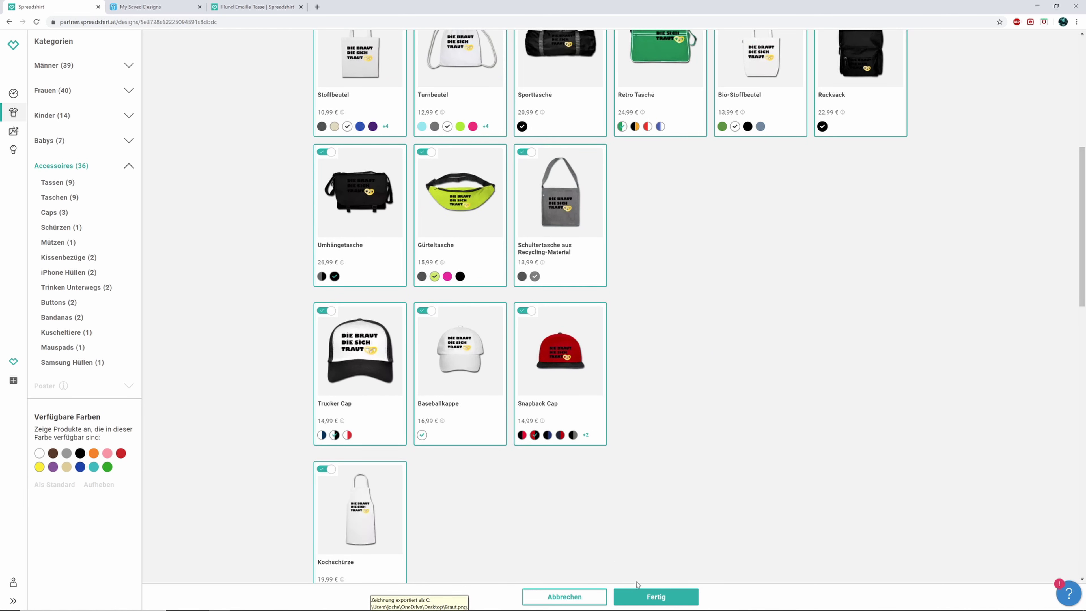
click(642, 599)
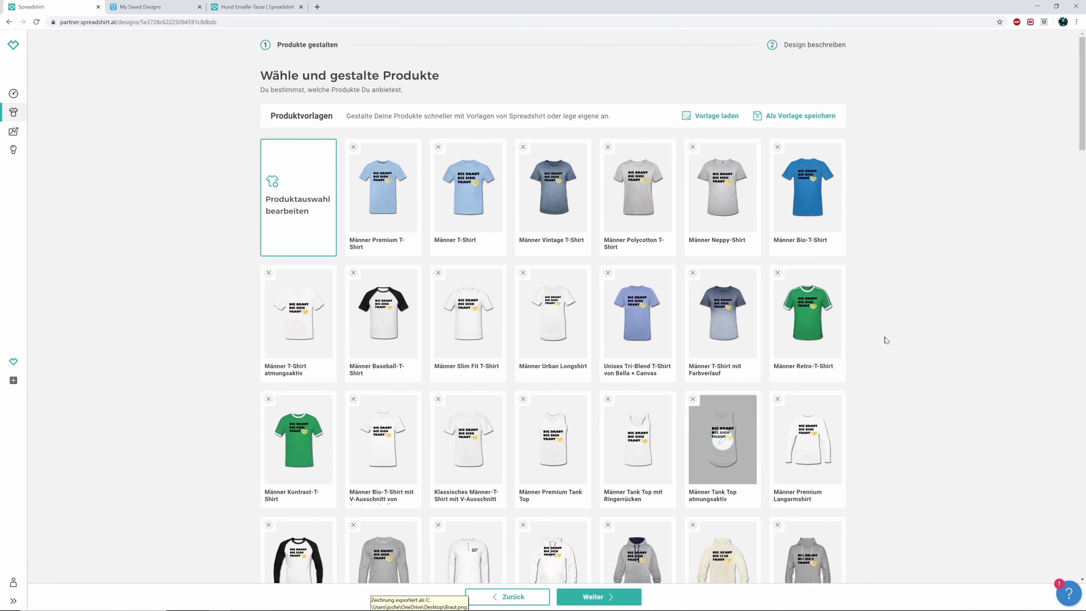
scroll(938, 308, down, 2)
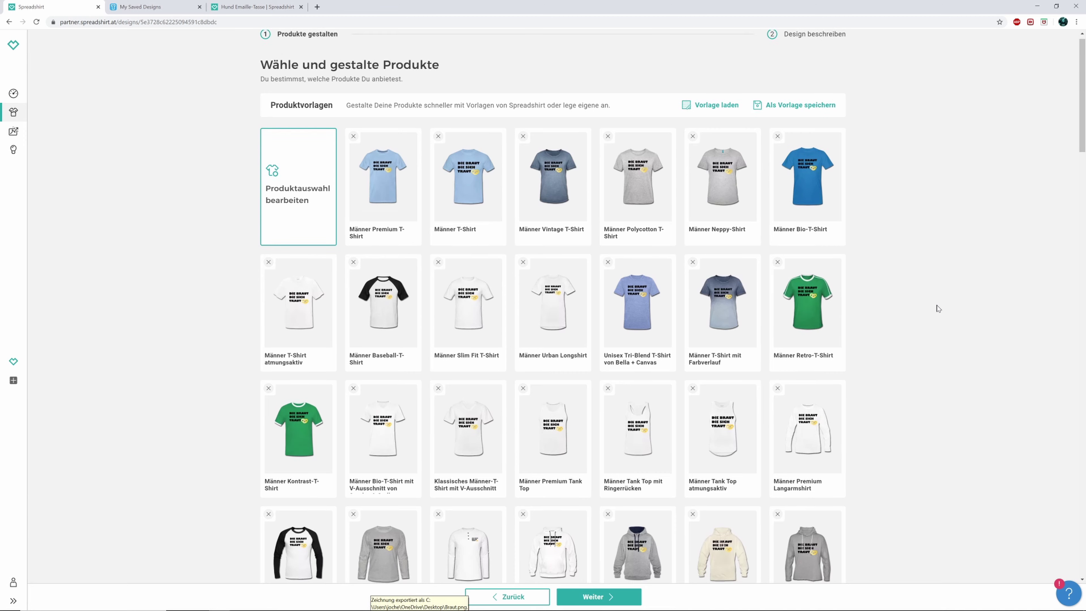
- On the description step, rename the design to 'Die Braut die sich traut'
click(600, 603)
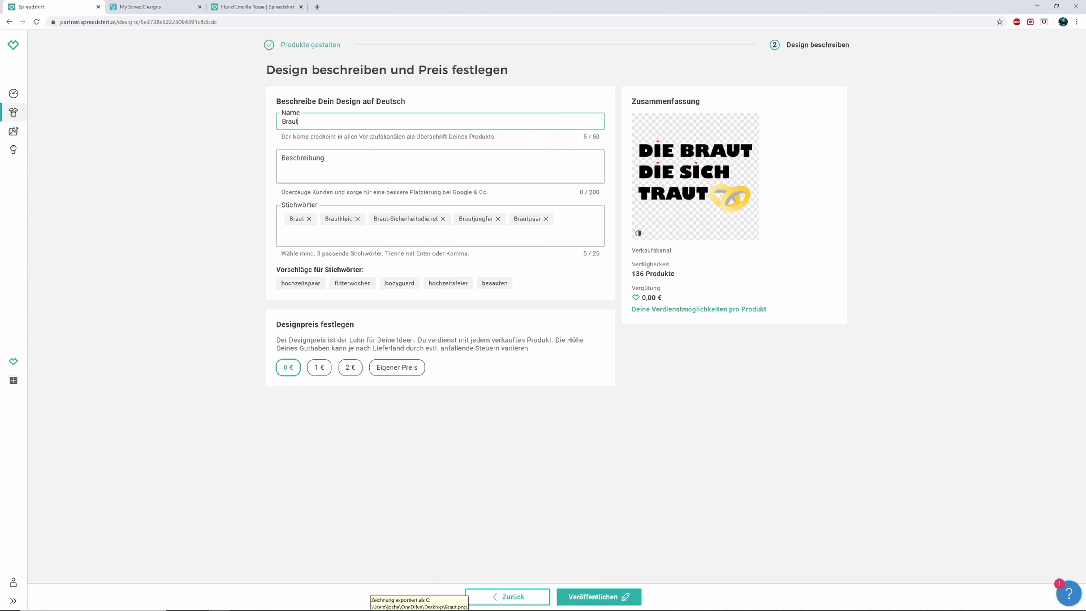
key(ctrl+a)
text(D)
text(die)
text(aut)
- Add keywords Poltern and Polterabend and describe it as 'Die Braut die sich traut'
text(Poltner)
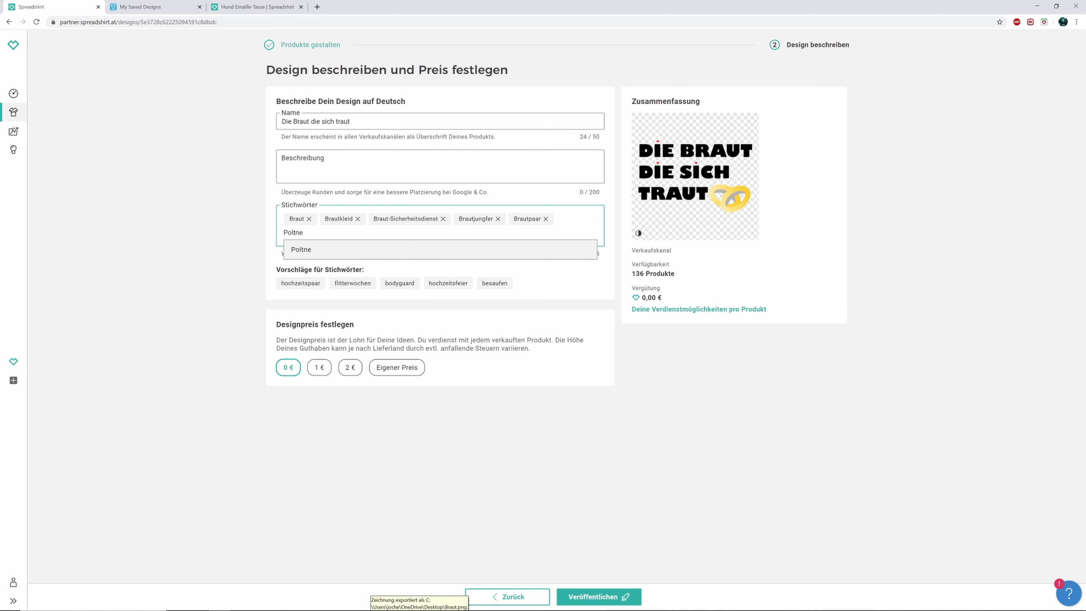
key(BackSpace)
key(BackSpace)
text(ern)
key(Return)
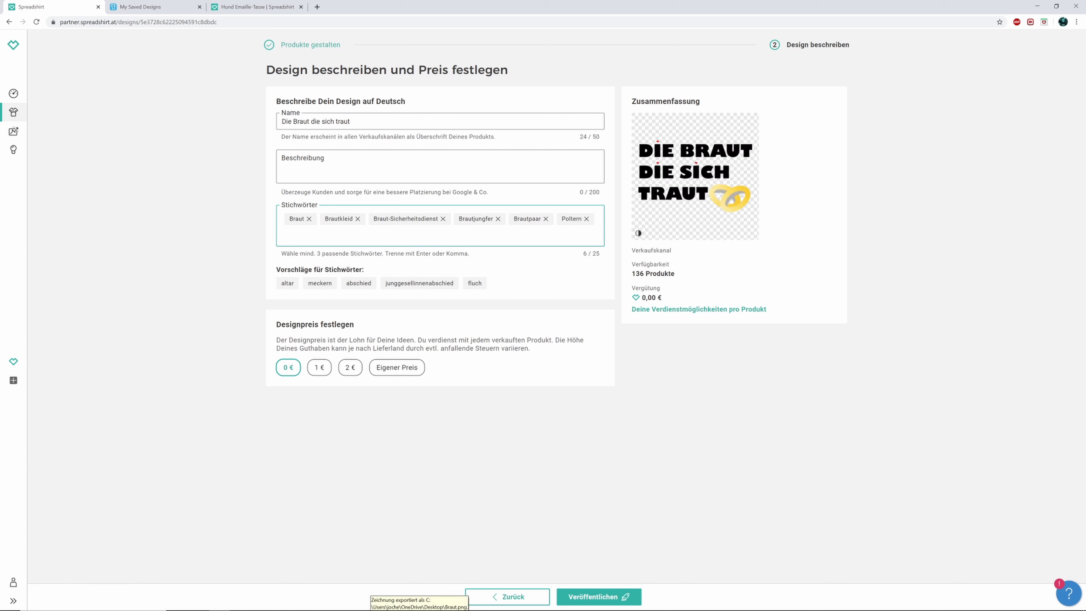
text(Polter)
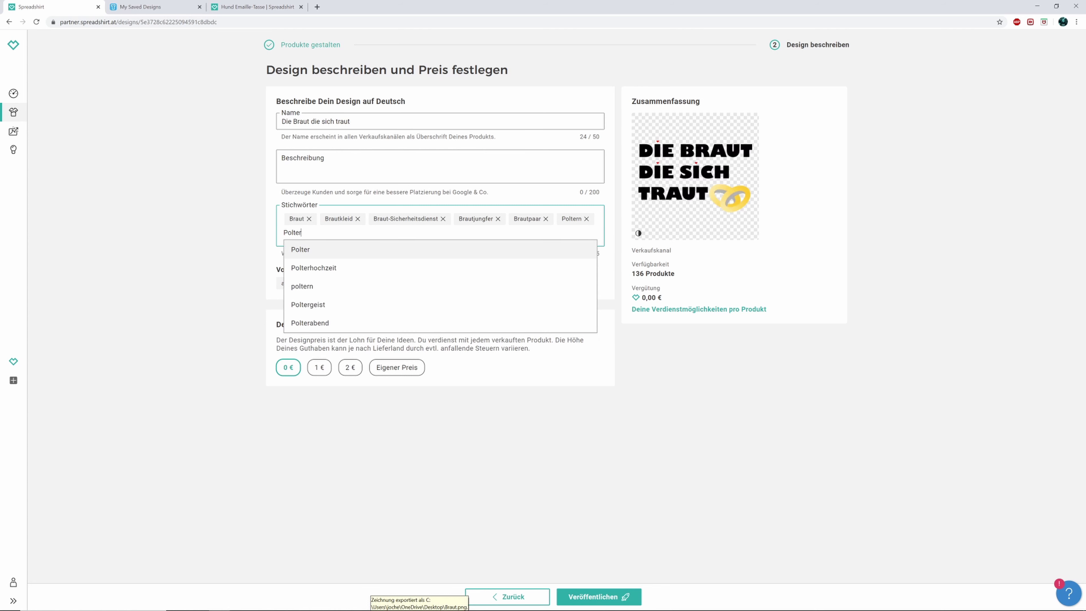
text(abend)
key(Return)
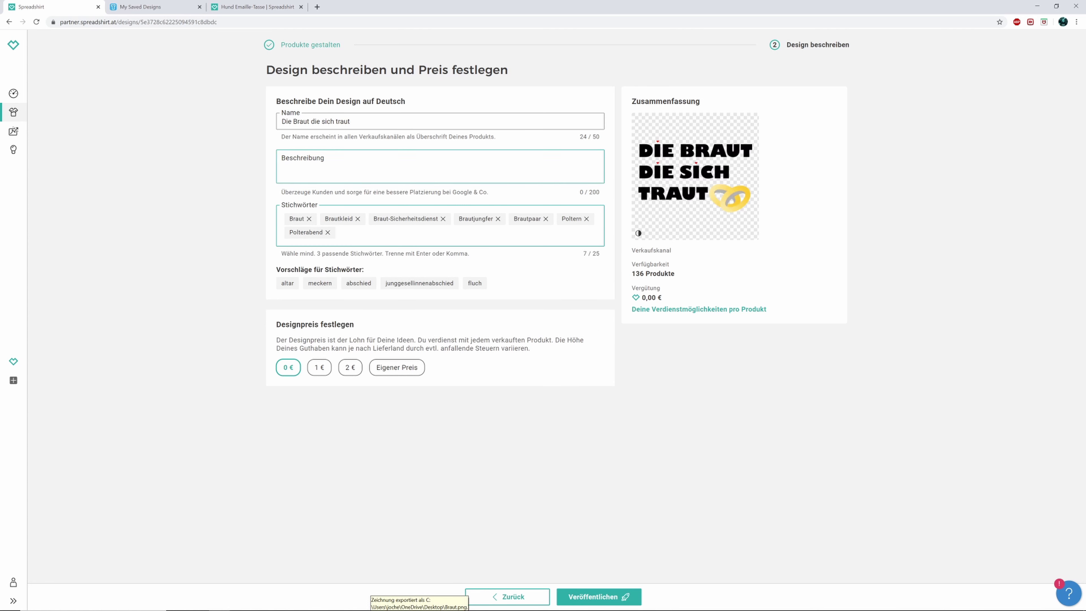
click(428, 167)
text(Braut die sich traut.)
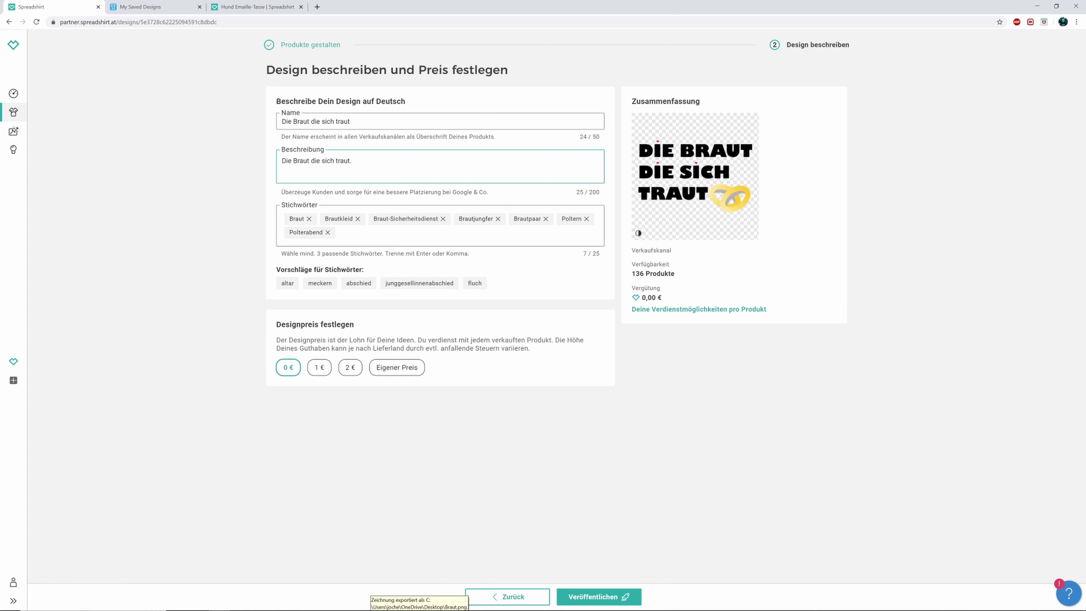
- Set a custom design price of 6,60 € and publish the design
click(395, 368)
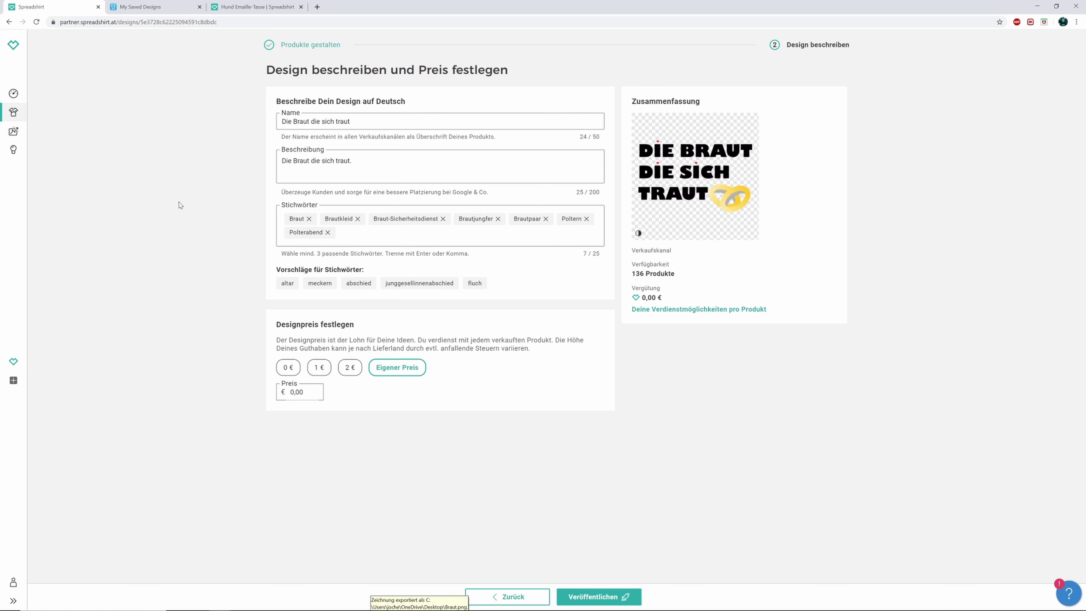
double_click(280, 392)
text(6)
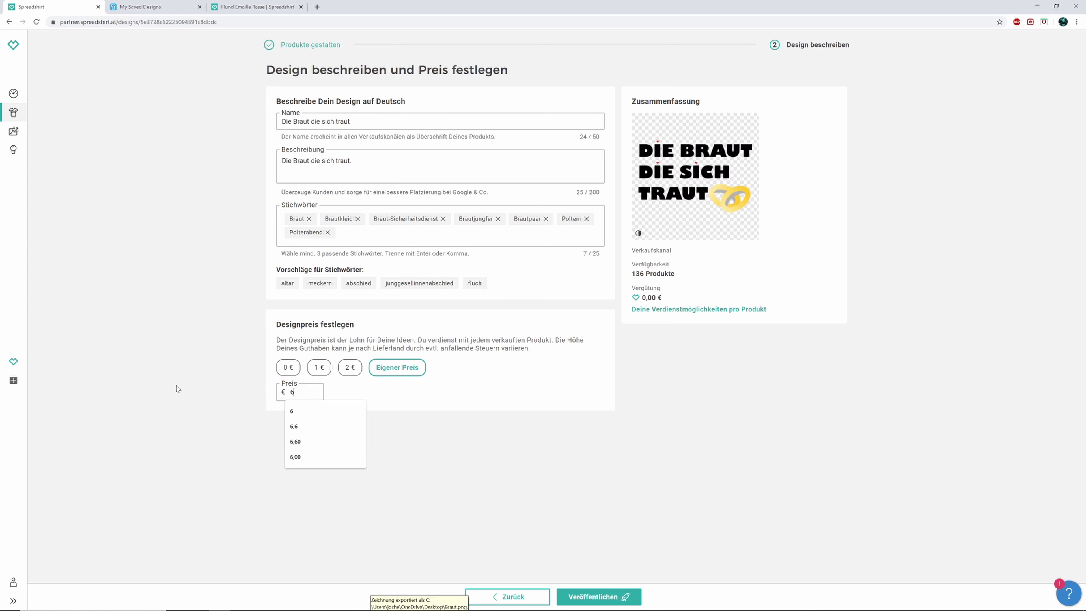
text(,60)
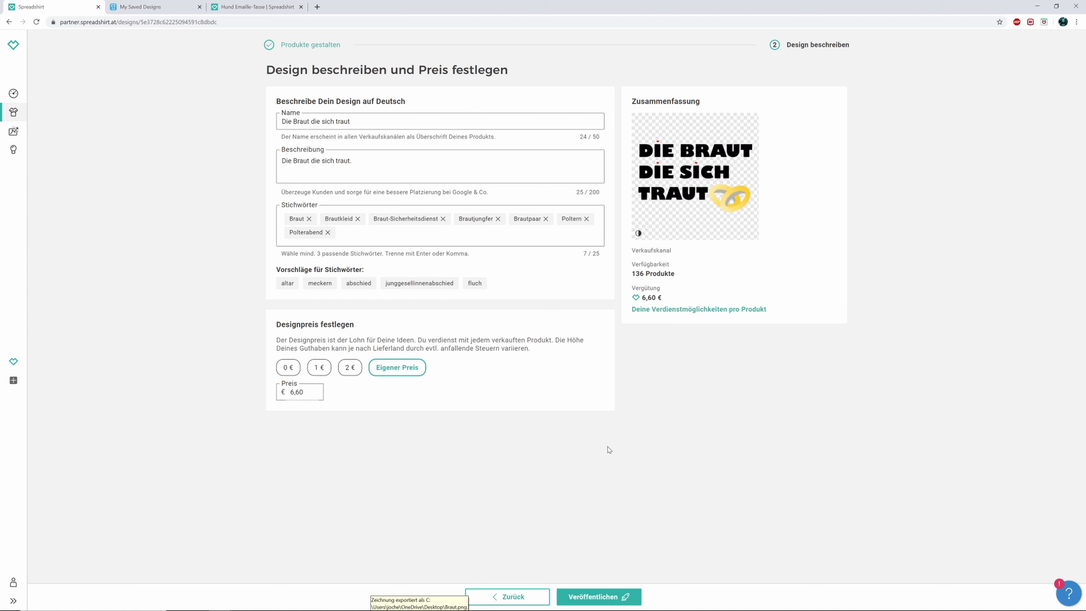
click(633, 597)
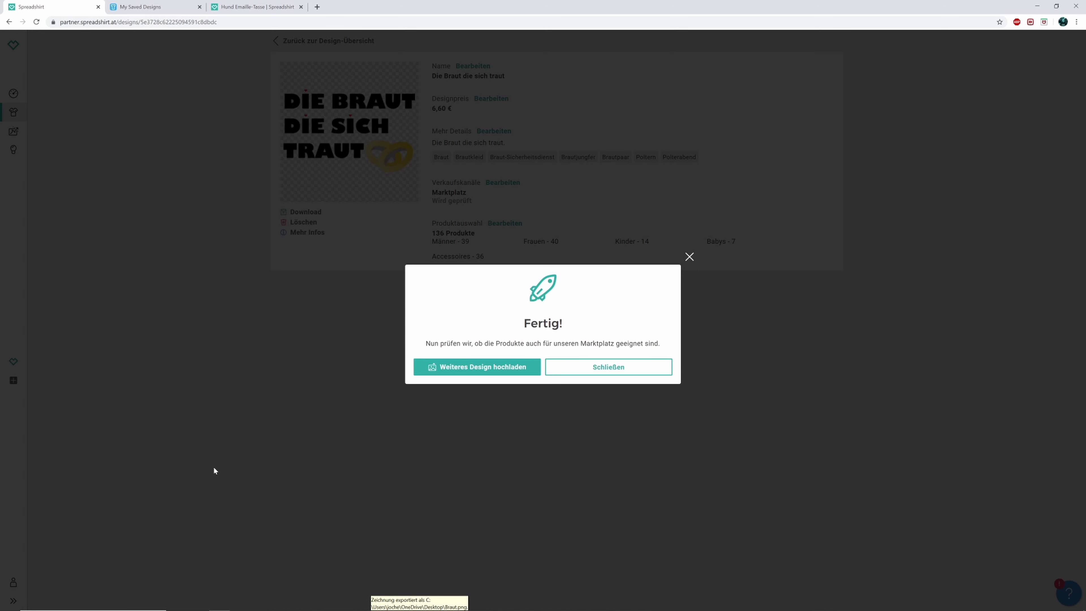
- Dismiss the confirmation, reload the Designs list showing Braut at 6,60 €, then switch to Shirtee
click(621, 371)
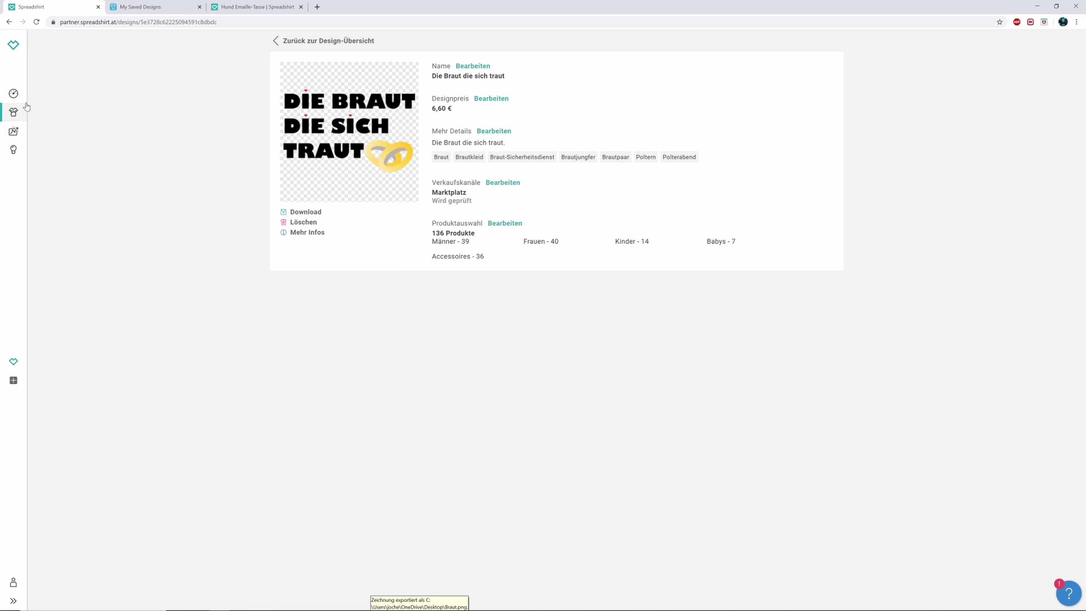
click(14, 93)
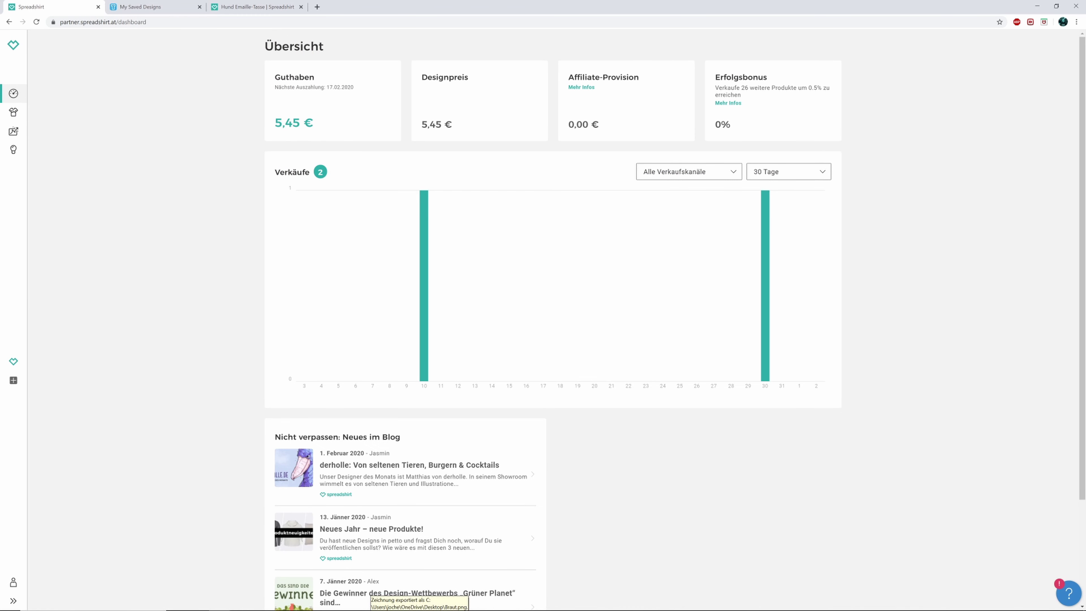
click(13, 112)
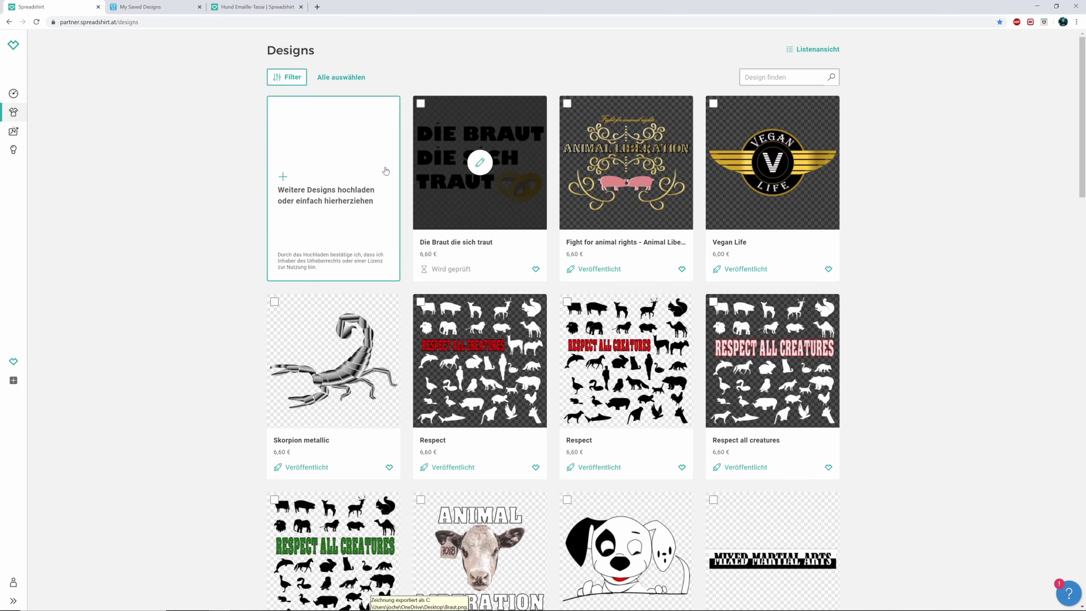
click(35, 21)
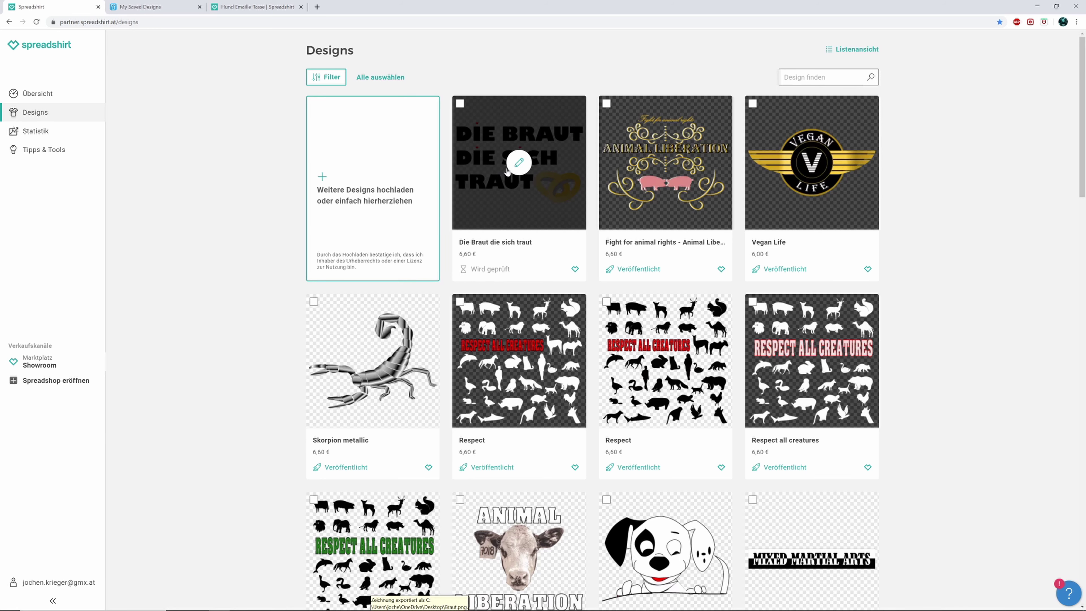
click(152, 6)
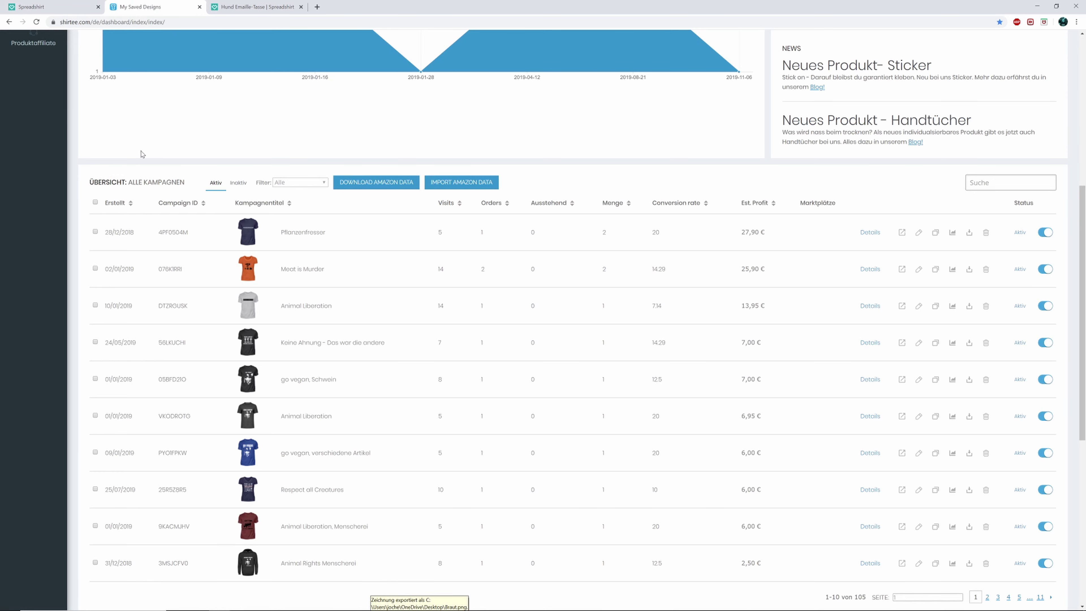
- Scroll the Shirtee campaign dashboard and start a new product via Produkte verkaufen
scroll(169, 149, up, 3)
scroll(169, 146, up, 2)
scroll(170, 154, up, 4)
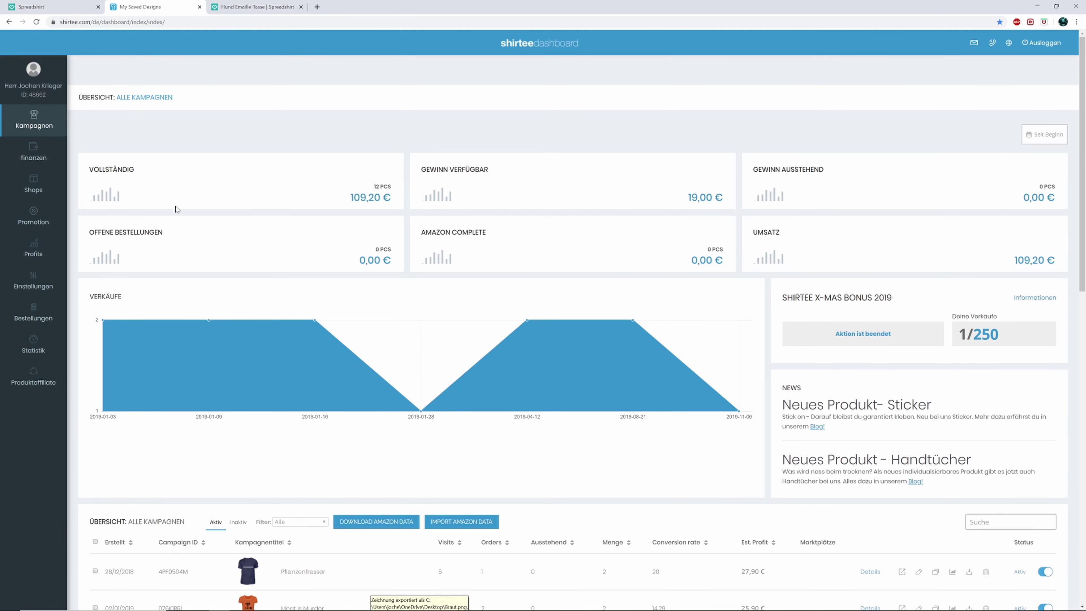
scroll(179, 181, down, 2)
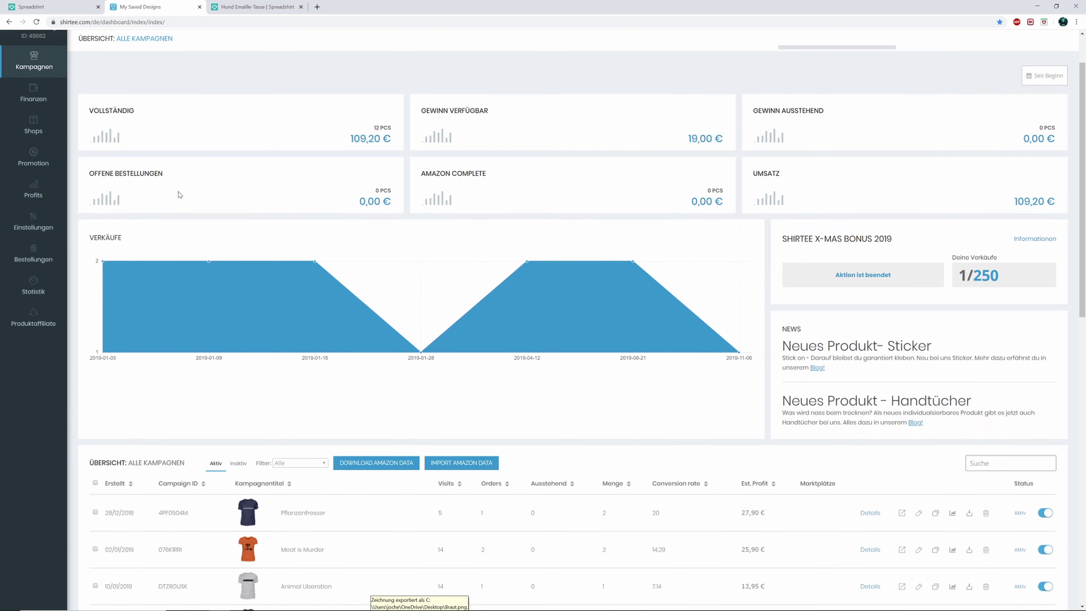
scroll(214, 188, down, 2)
scroll(220, 212, down, 4)
scroll(219, 213, down, 5)
scroll(249, 283, down, 3)
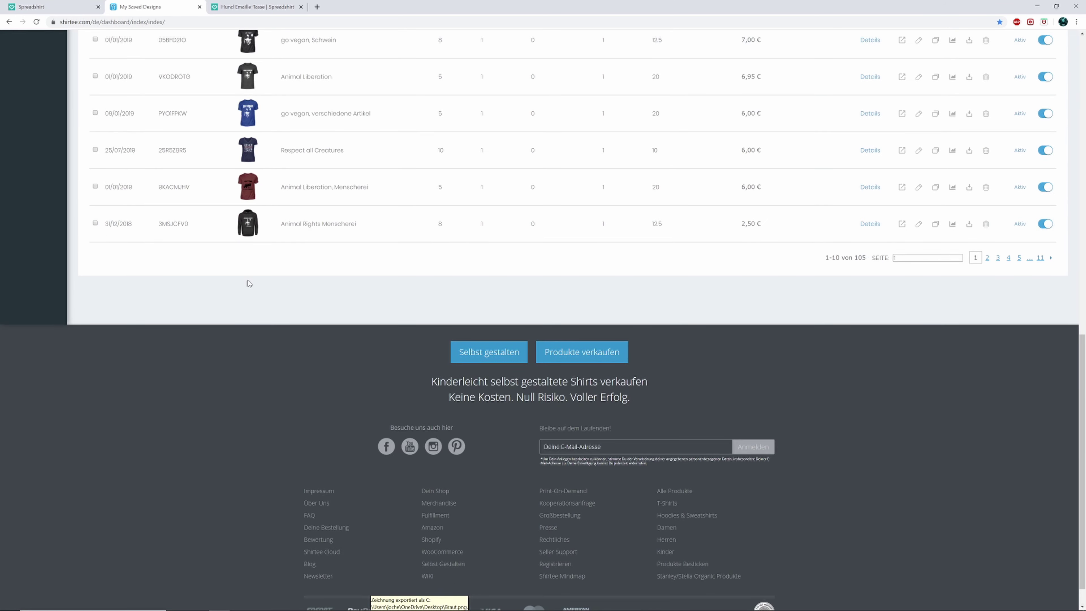
click(577, 359)
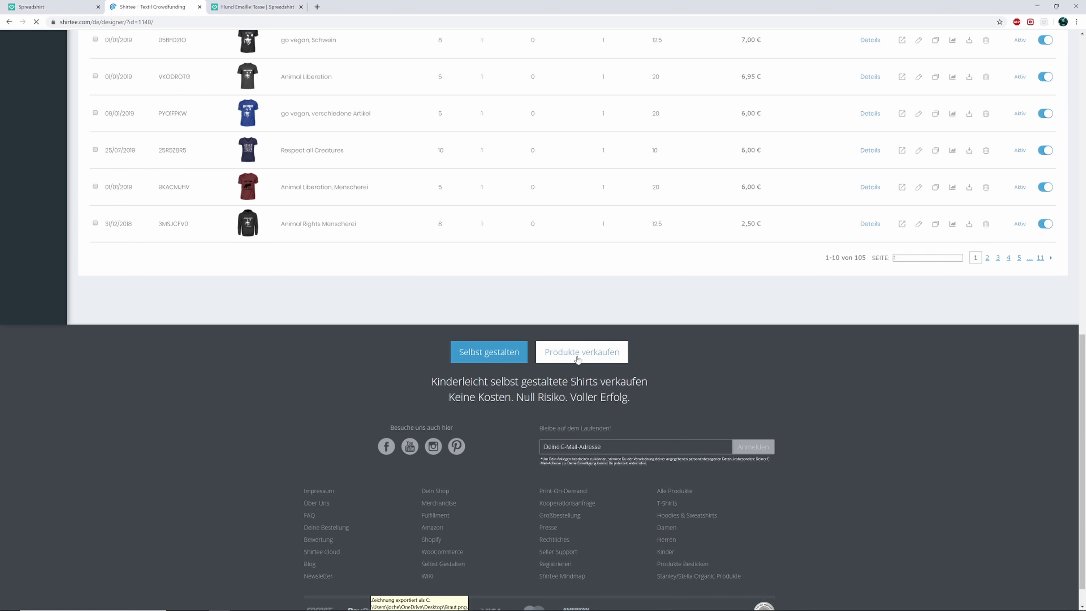
- Set the shirt colour to light blue
scroll(572, 359, down, 4)
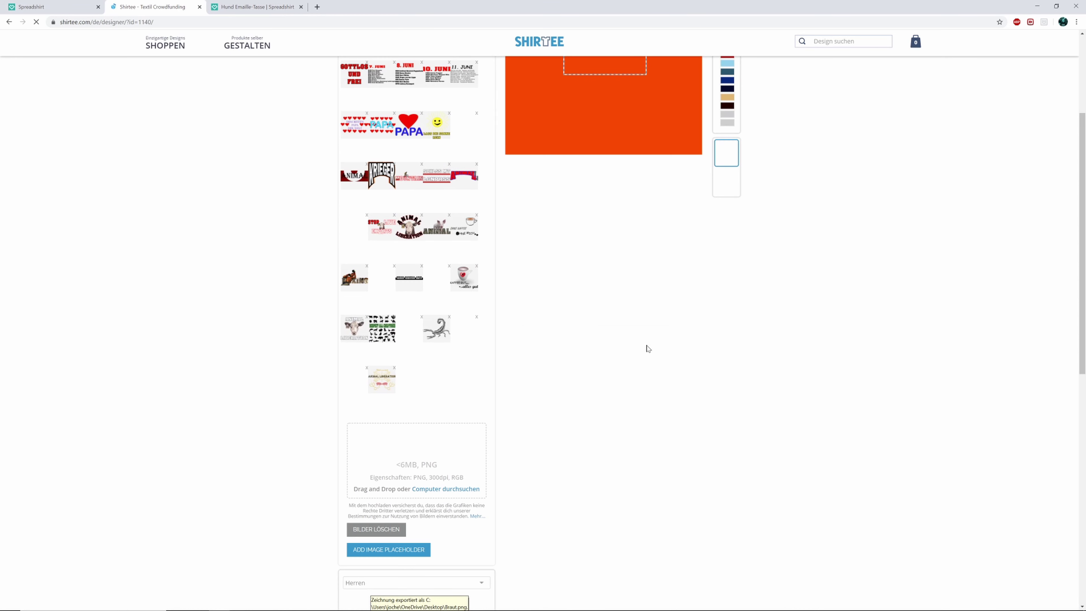
scroll(642, 351, up, 4)
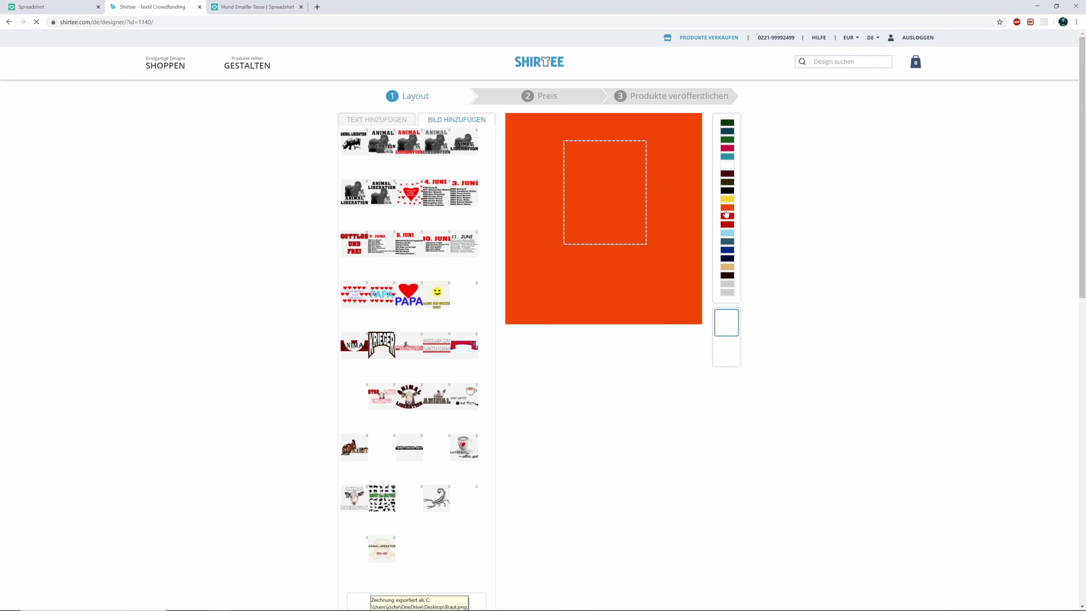
click(728, 232)
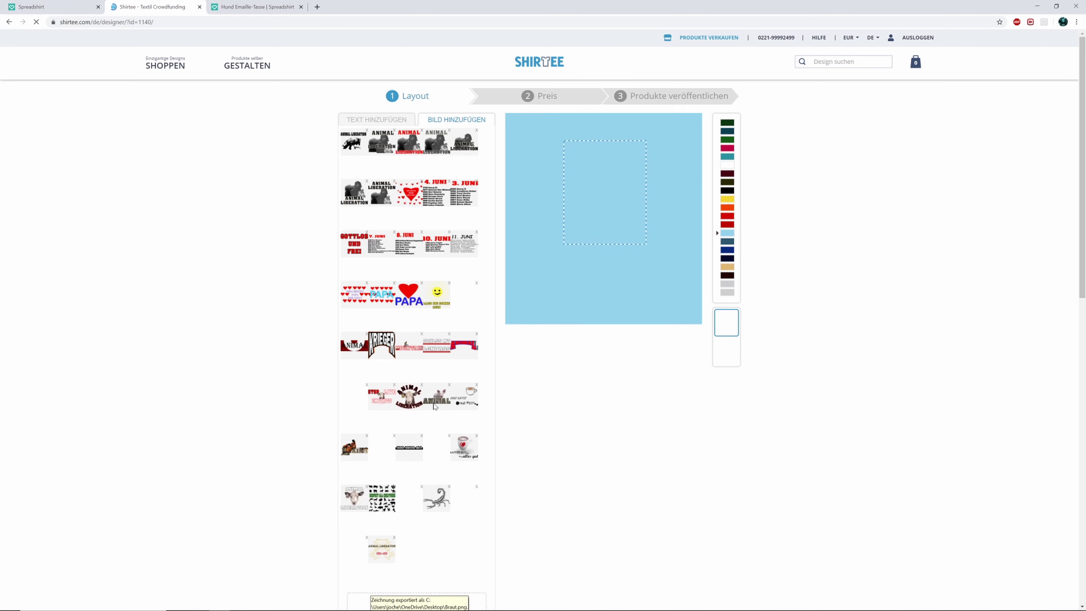
- Open the file picker from the upload box's Computer durchsuchen button
scroll(336, 402, down, 1)
scroll(335, 402, down, 2)
scroll(336, 401, down, 2)
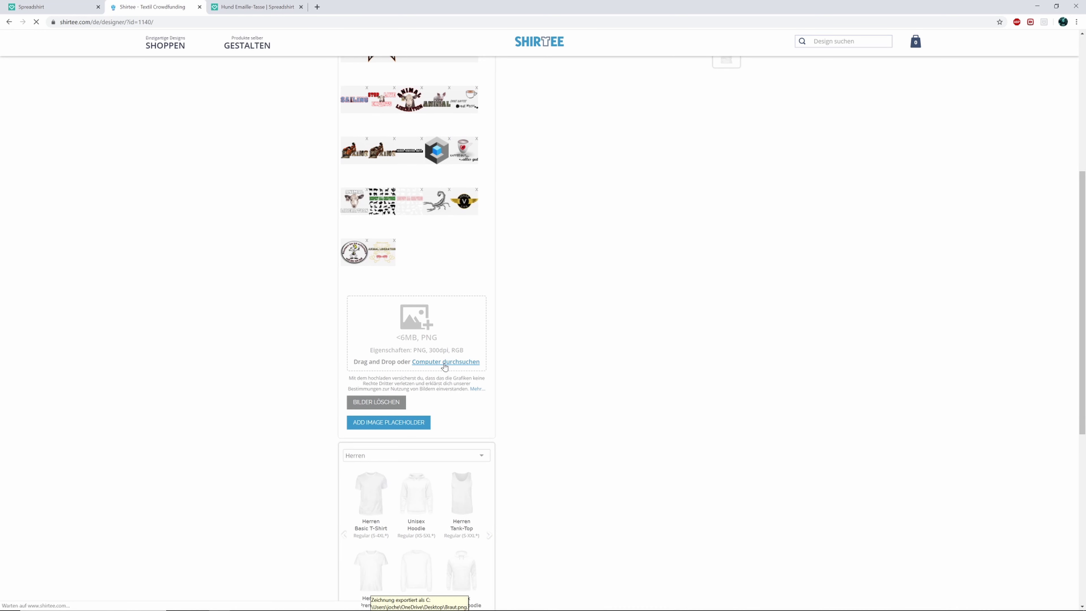
click(468, 362)
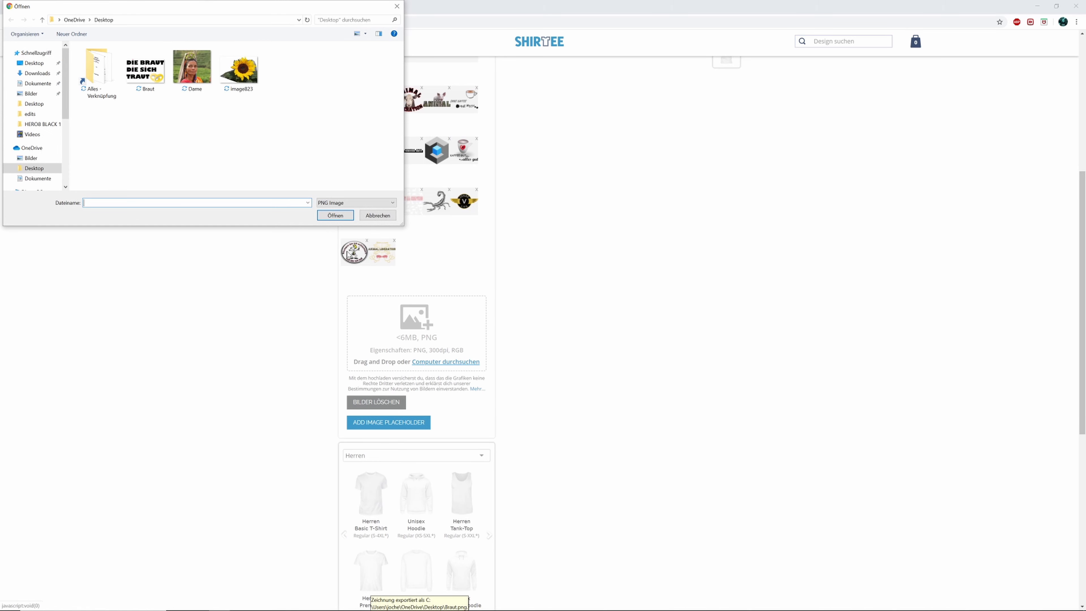
- Upload the Braut image onto the light blue shirt and scroll to the product selector
click(161, 84)
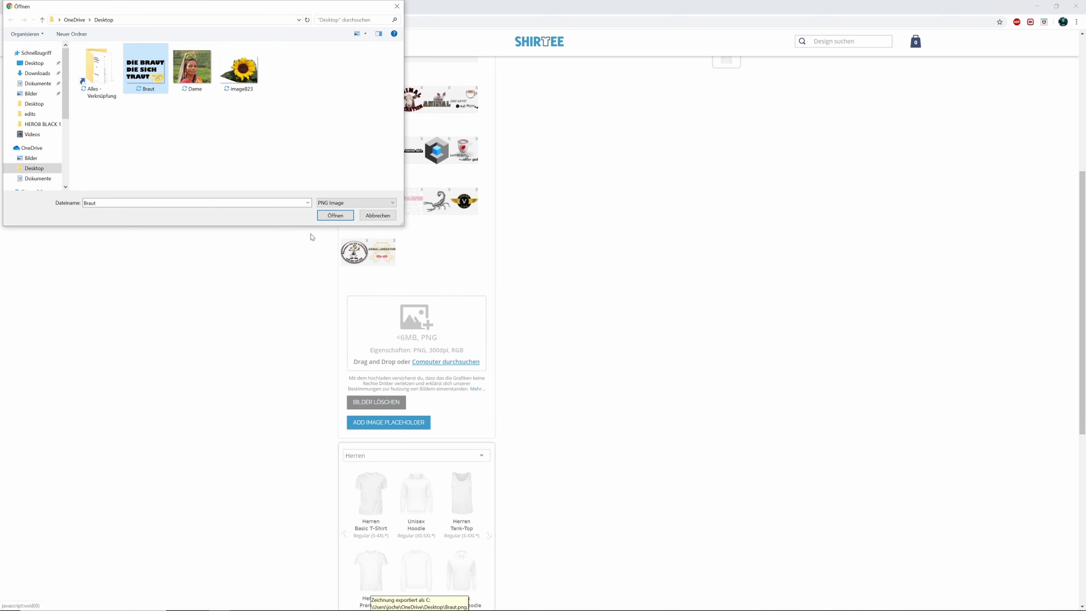
click(332, 215)
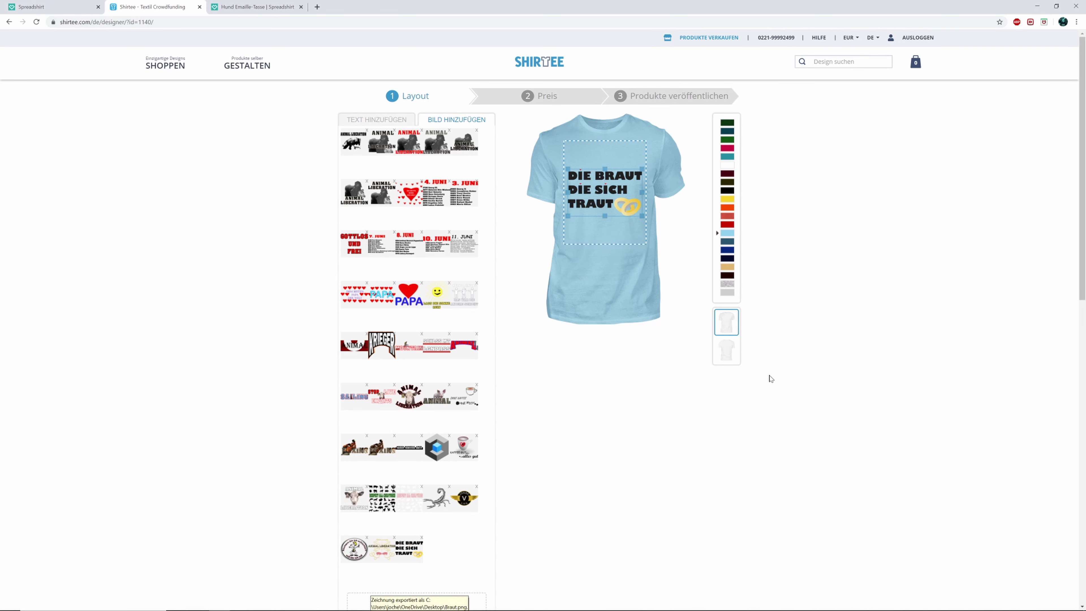
scroll(645, 387, down, 2)
scroll(645, 388, down, 2)
scroll(639, 393, down, 2)
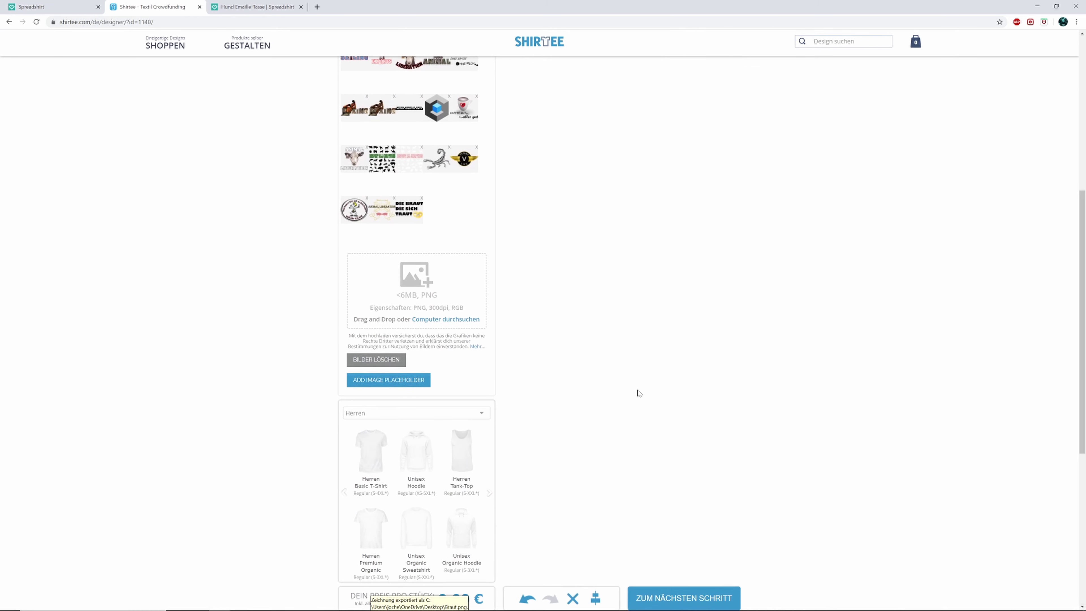
scroll(639, 393, down, 2)
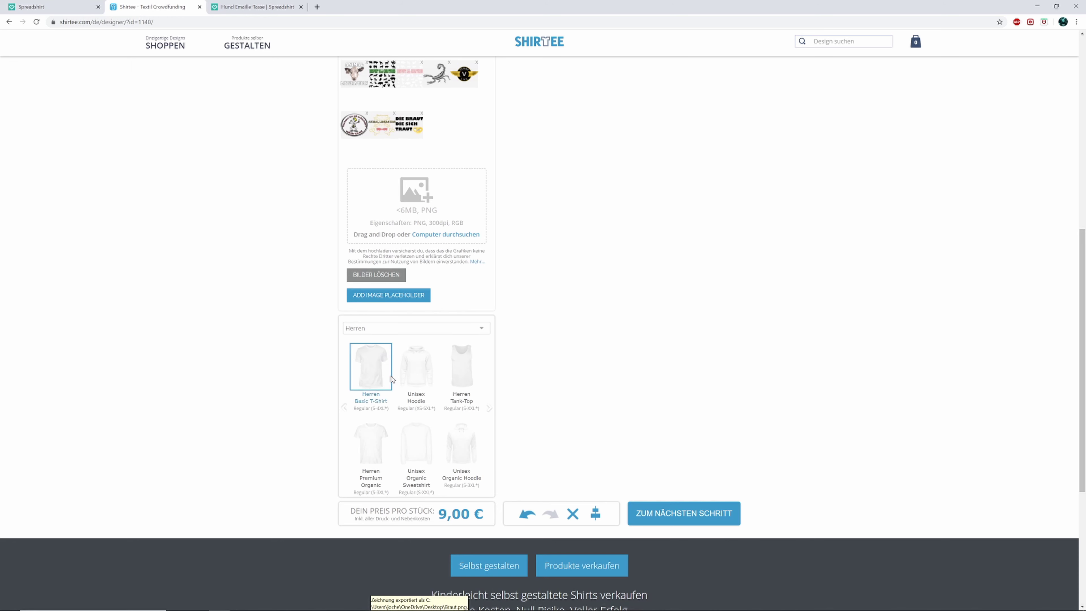
- Choose the Damen category and select the Damen Basic T-Shirt
click(481, 329)
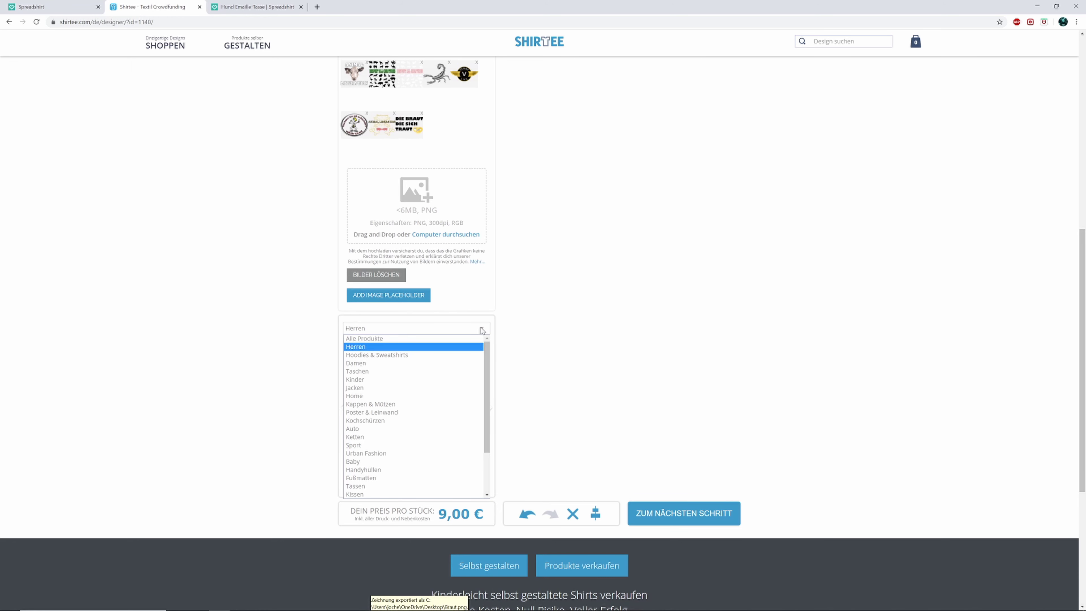
click(391, 363)
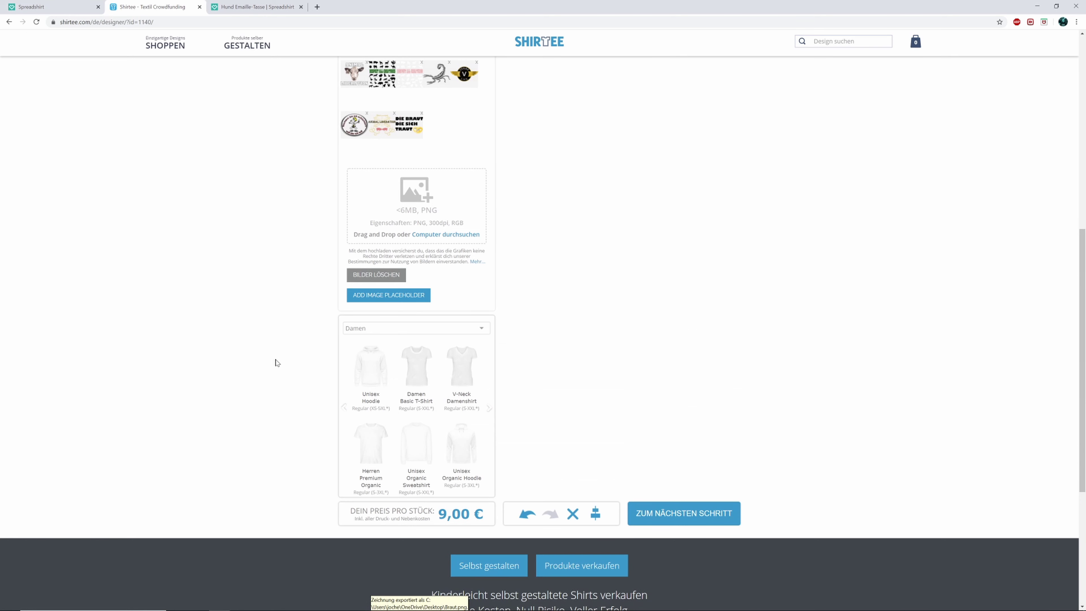
click(417, 366)
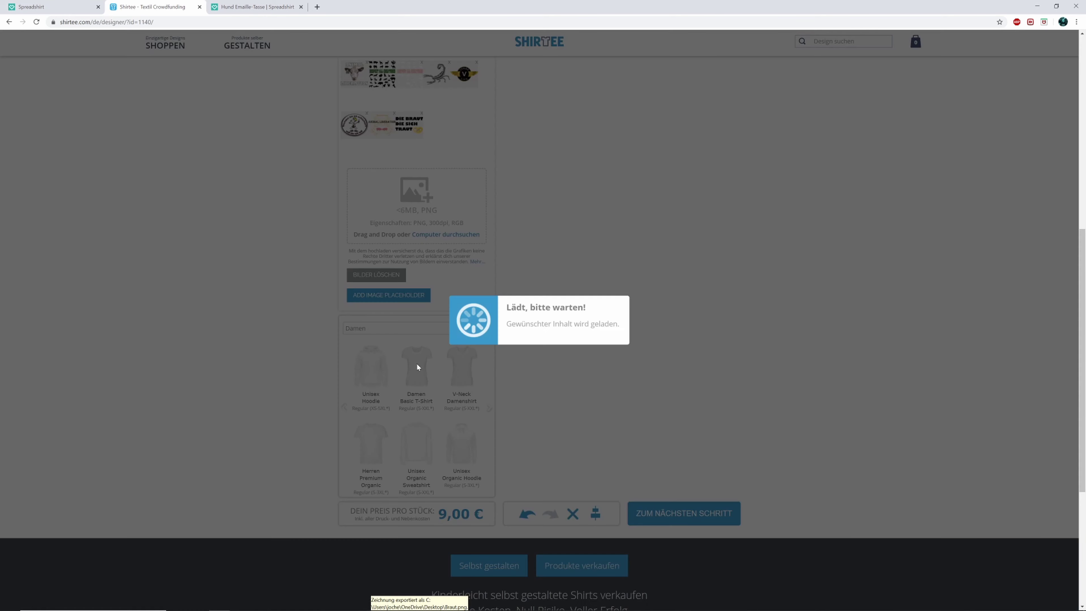
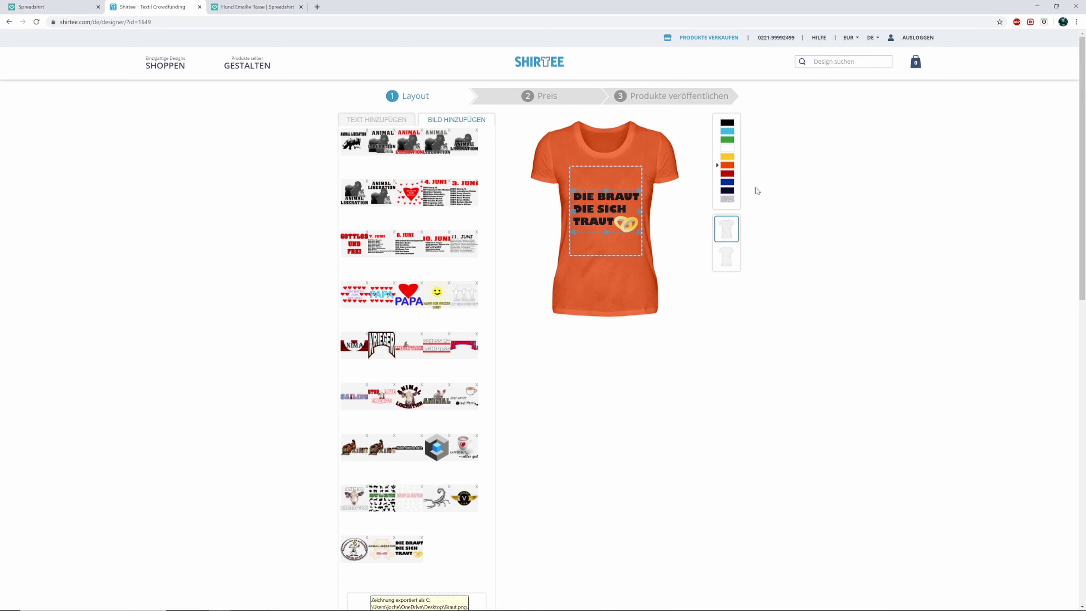
- Nudge the 'Die Braut die sich traut' design slightly higher on the orange shirt, then continue to pricing
mouse_move(612, 209)
mouse_down()
mouse_move(612, 190)
mouse_move(612, 219)
mouse_move(612, 191)
mouse_up()
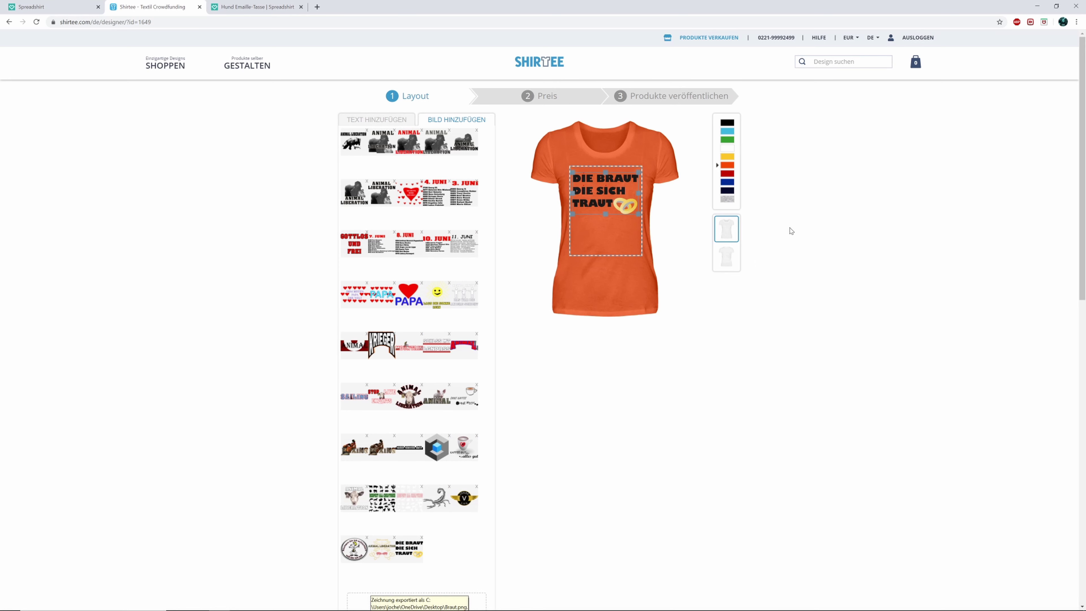
scroll(788, 223, down, 1)
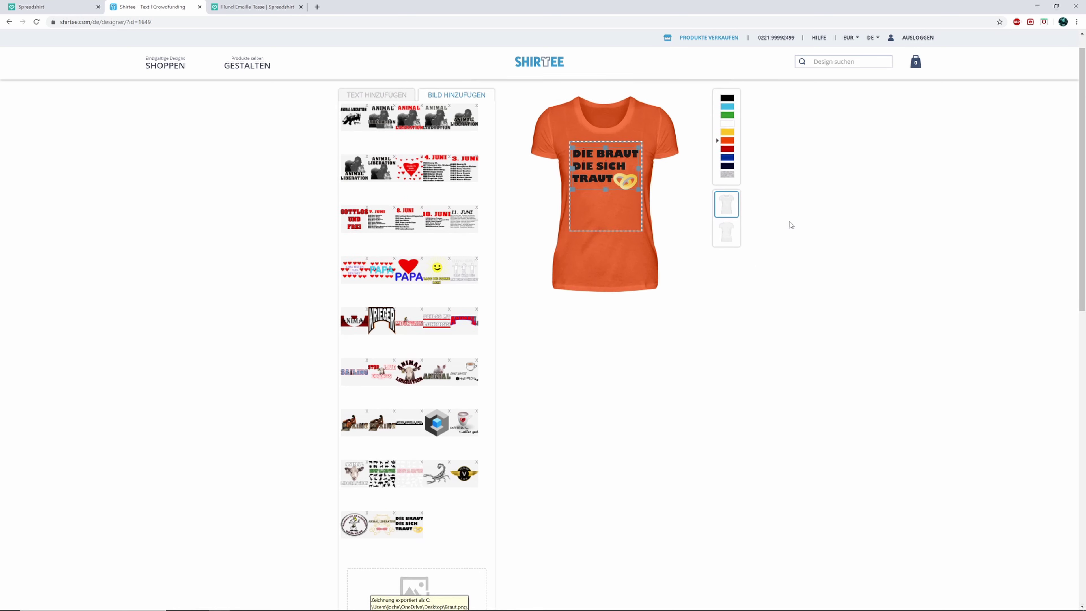
scroll(691, 347, down, 2)
scroll(691, 347, down, 5)
scroll(689, 347, down, 3)
scroll(689, 346, down, 3)
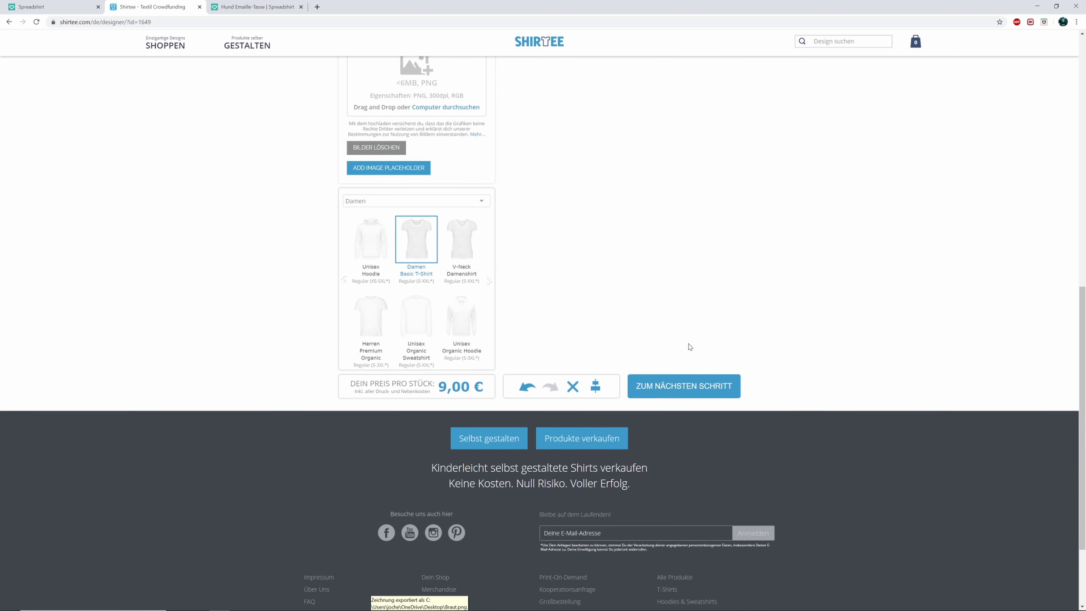
click(693, 387)
- Set the Damen Basic T-Shirt's selling price to 15 €
scroll(753, 227, up, 3)
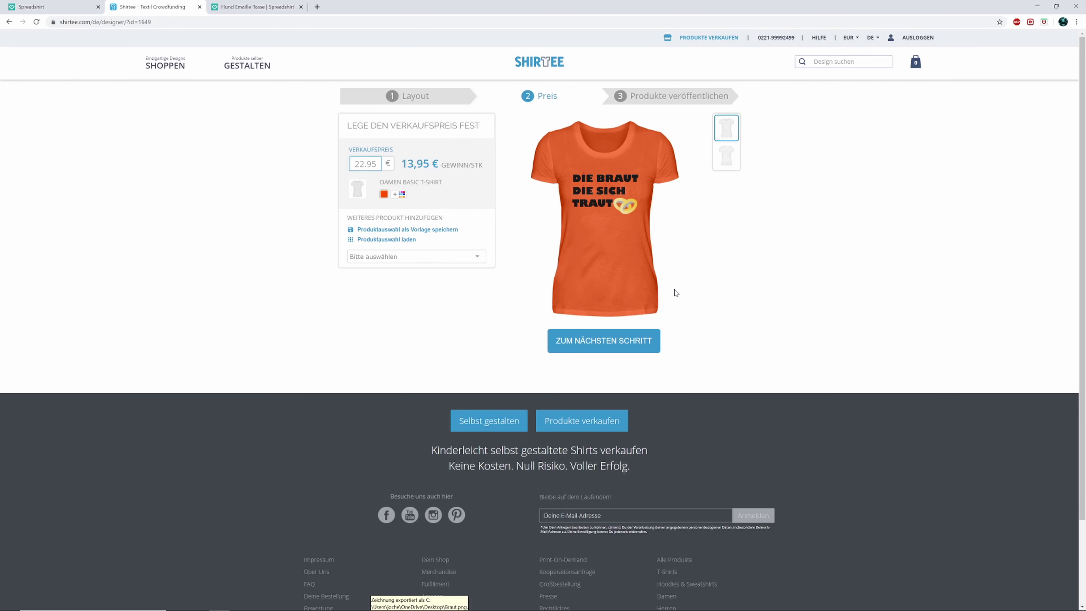
drag(378, 163, 332, 165)
text(17)
double_click(366, 164)
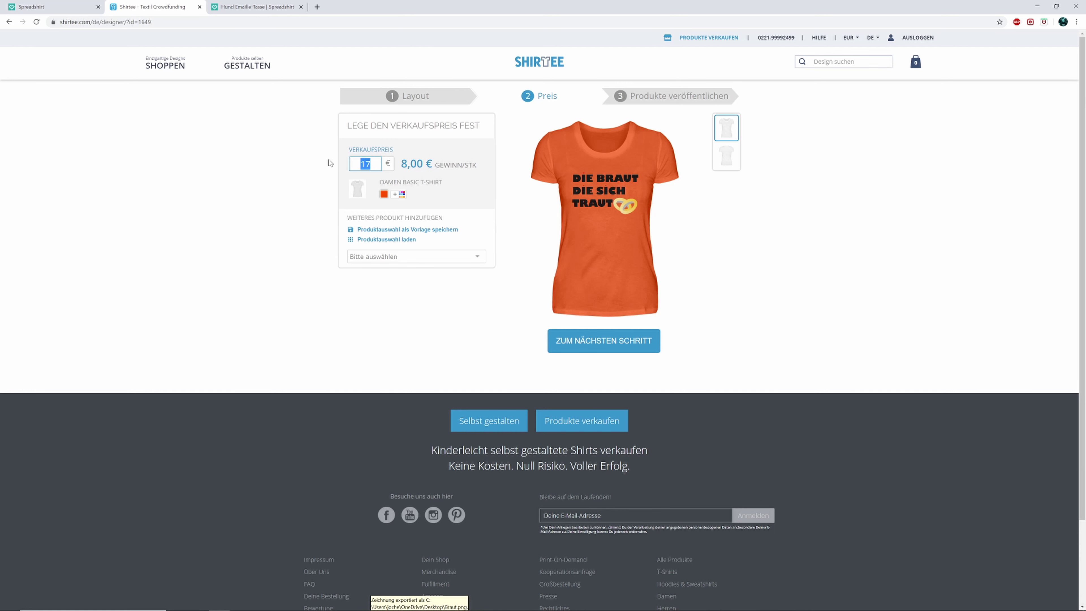
text(1)
- Offer the basic T-shirt in all colours except white and yellow
click(396, 196)
click(395, 195)
click(390, 244)
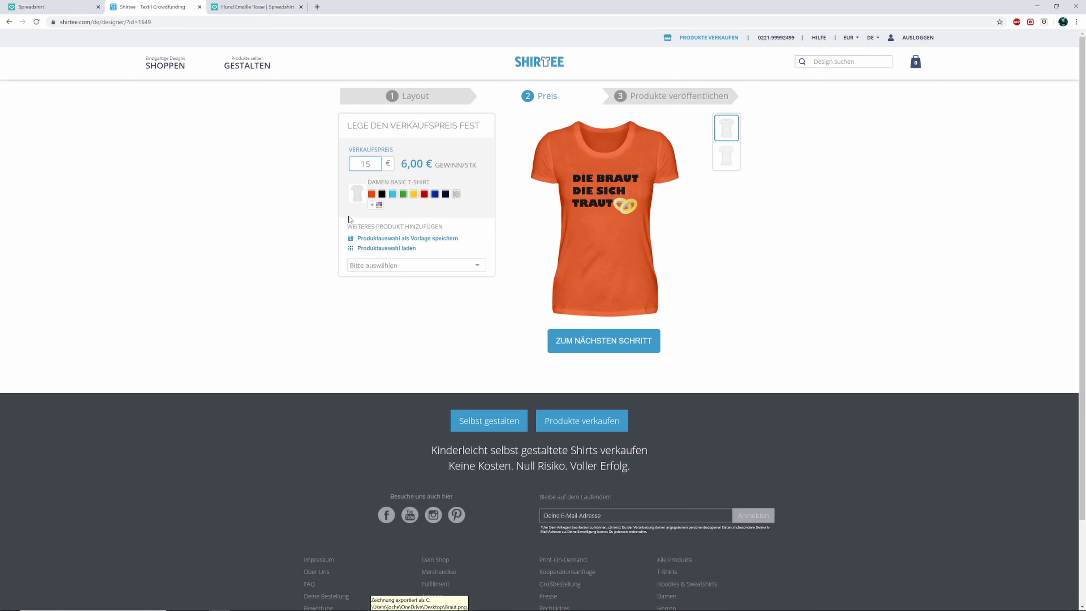
click(414, 196)
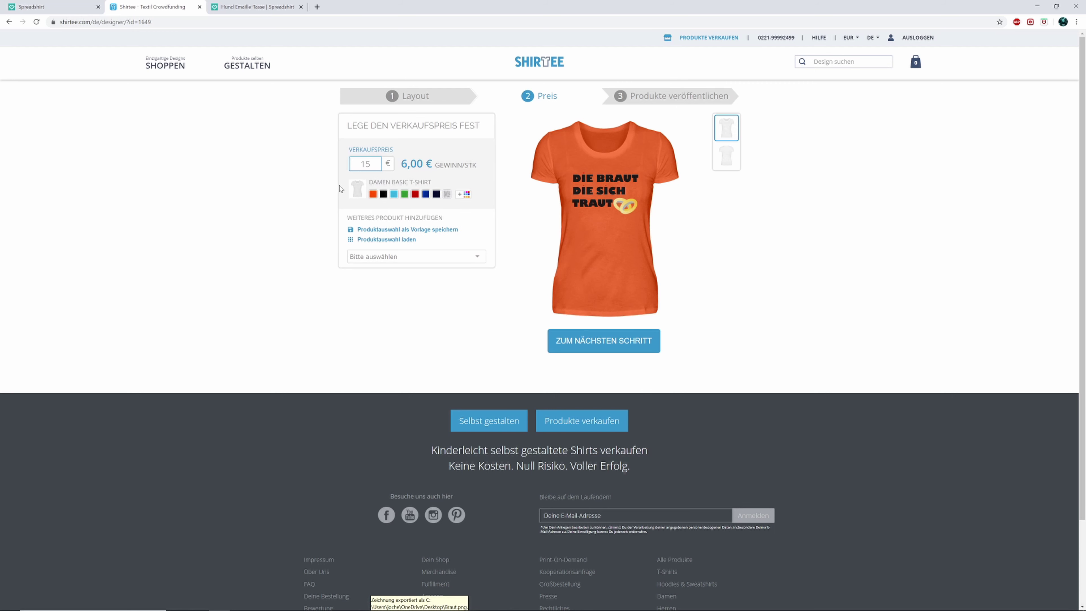
- Add the V-Neck Damenshirt to the campaign from the product list
click(483, 262)
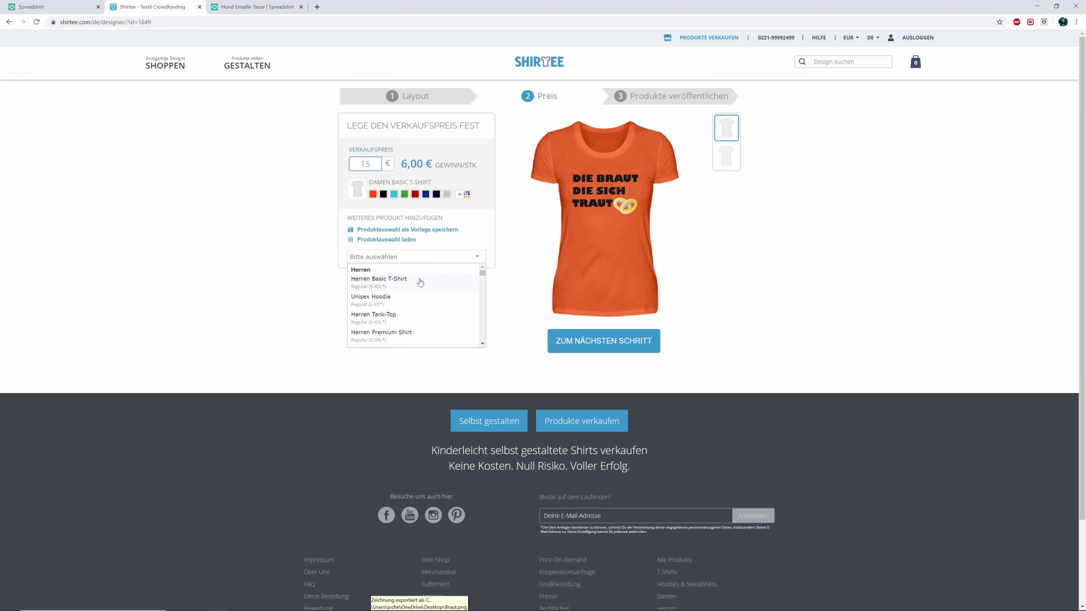
scroll(419, 284, down, 2)
scroll(417, 286, down, 2)
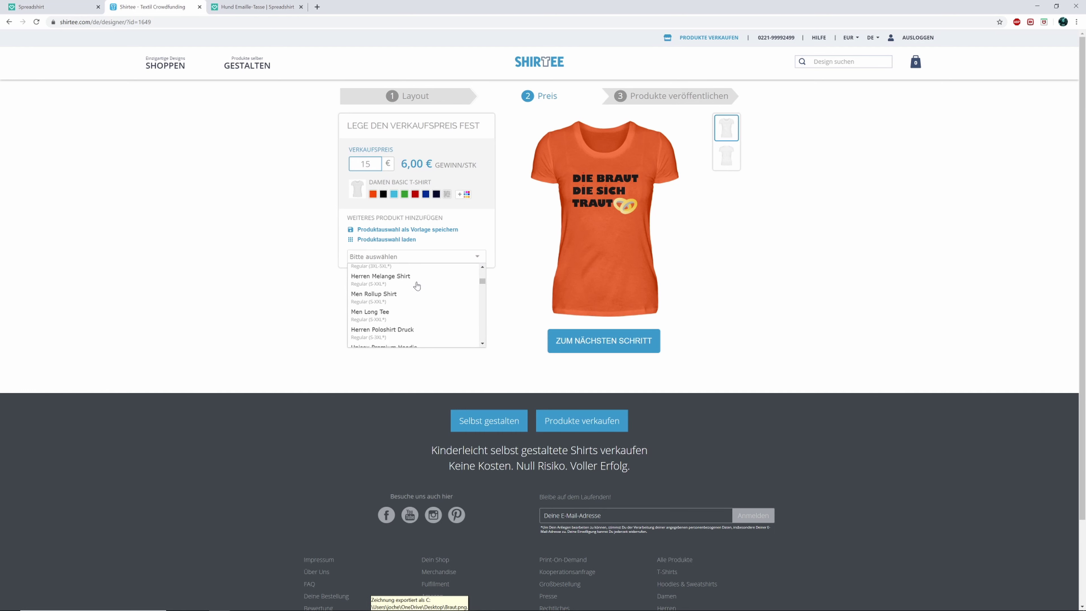
scroll(417, 285, down, 2)
scroll(417, 285, down, 2)
scroll(417, 286, down, 2)
scroll(417, 285, down, 1)
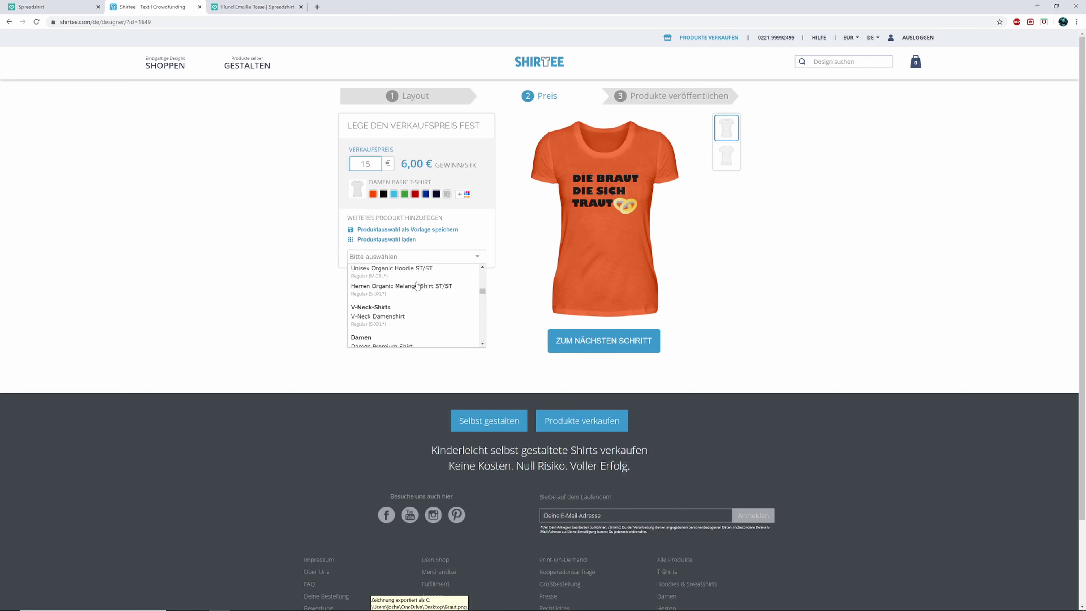
scroll(417, 286, down, 1)
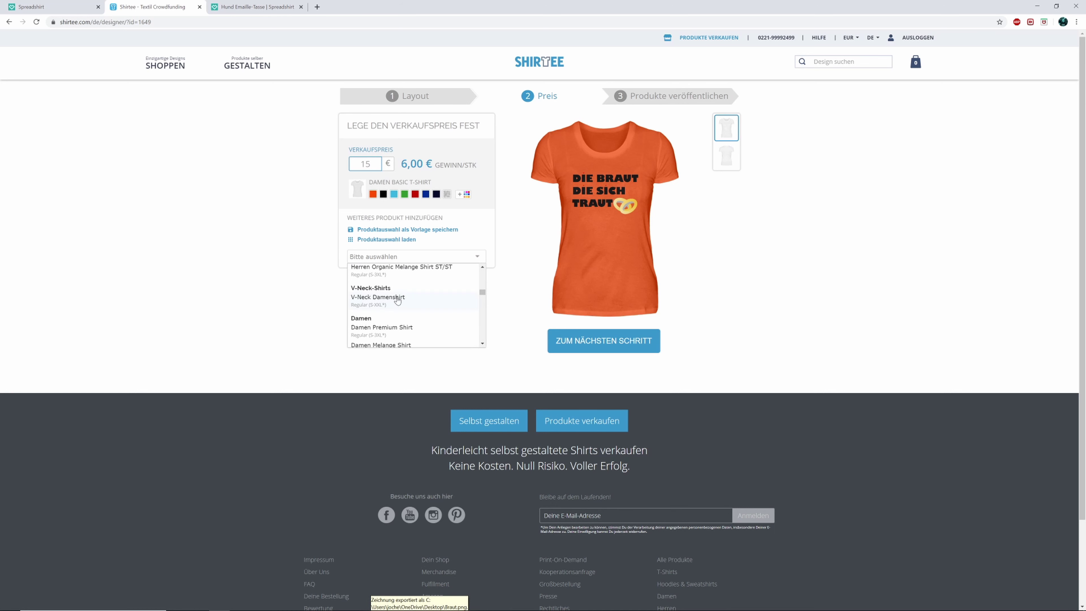
click(397, 301)
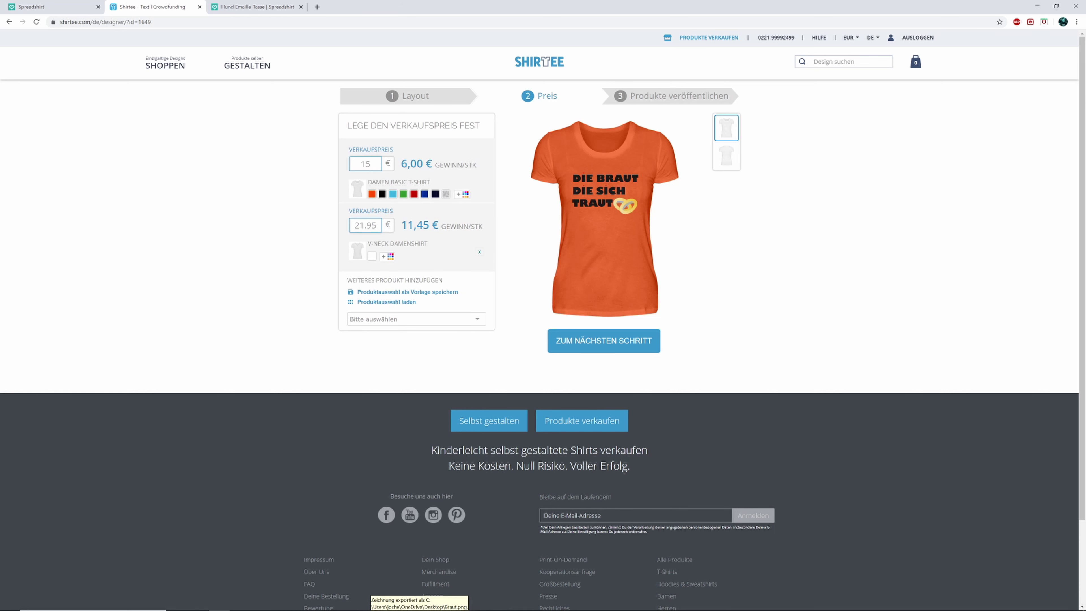
- Price the V-neck at 17 € and offer it in all colours except black
drag(375, 226, 327, 227)
text(17)
click(383, 257)
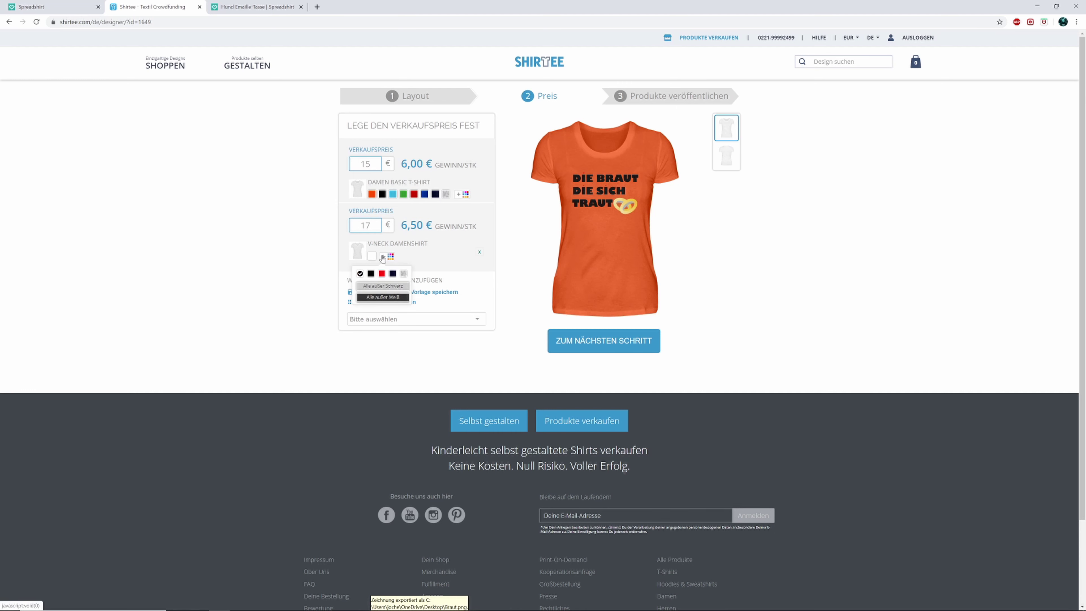
click(374, 286)
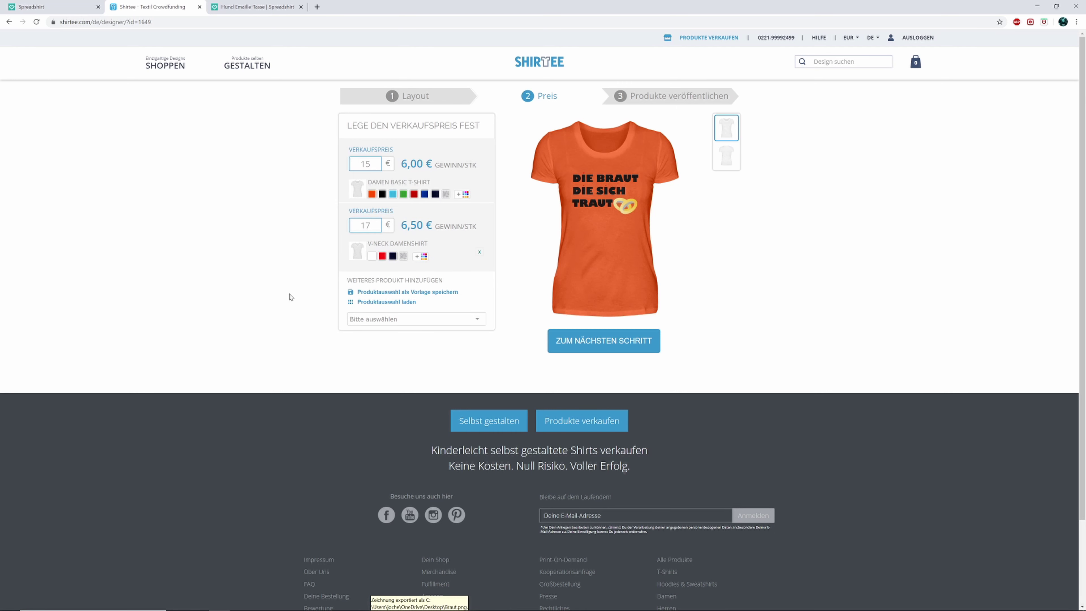
- Add the Damen Melange Shirt in all colours except black
click(474, 321)
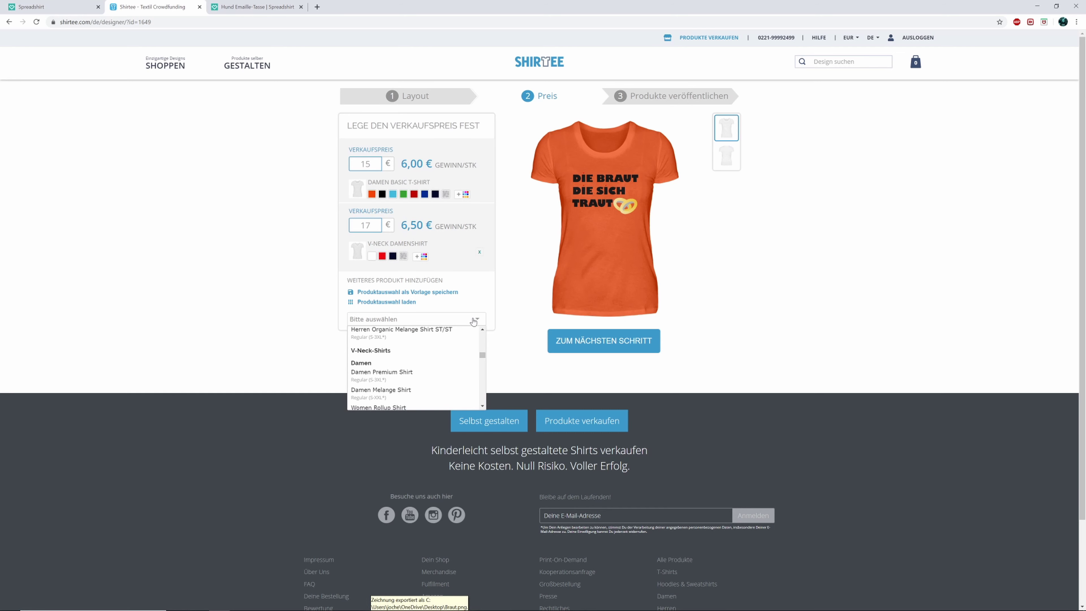
scroll(417, 358, down, 1)
scroll(417, 357, down, 1)
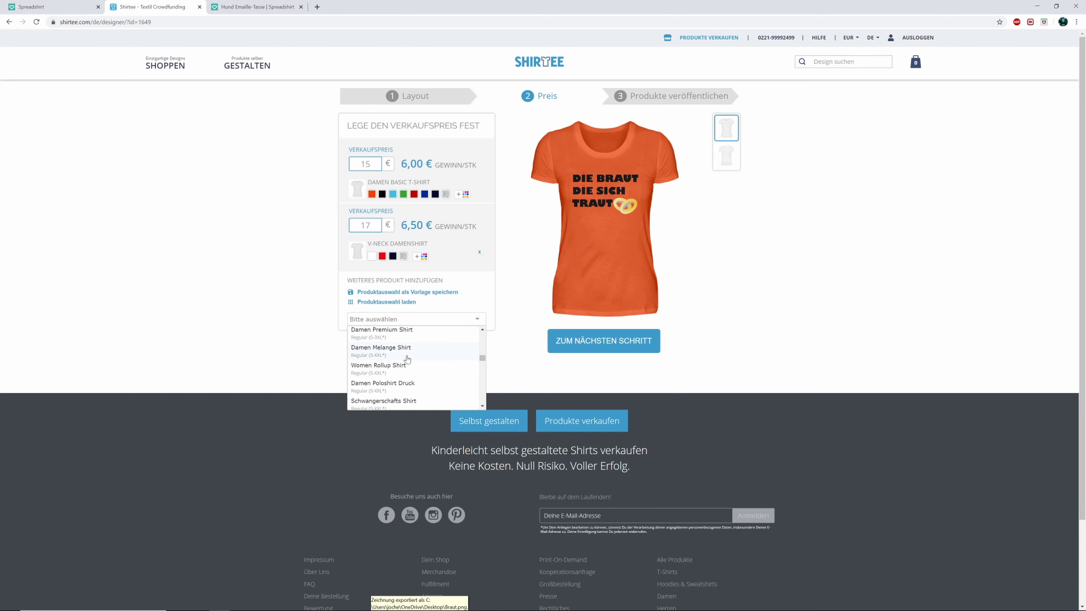
click(407, 357)
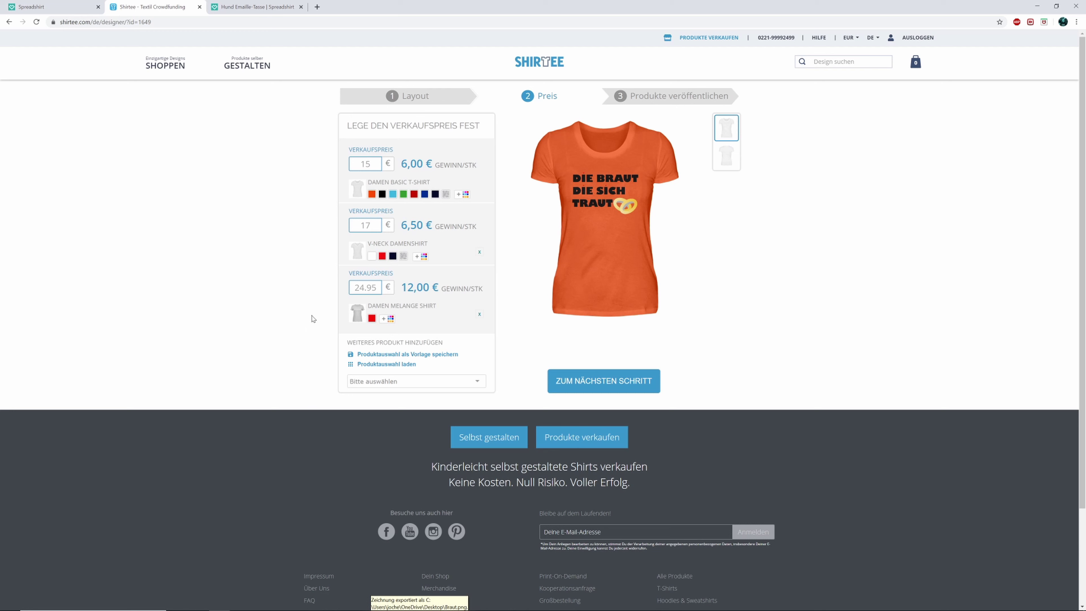
click(377, 319)
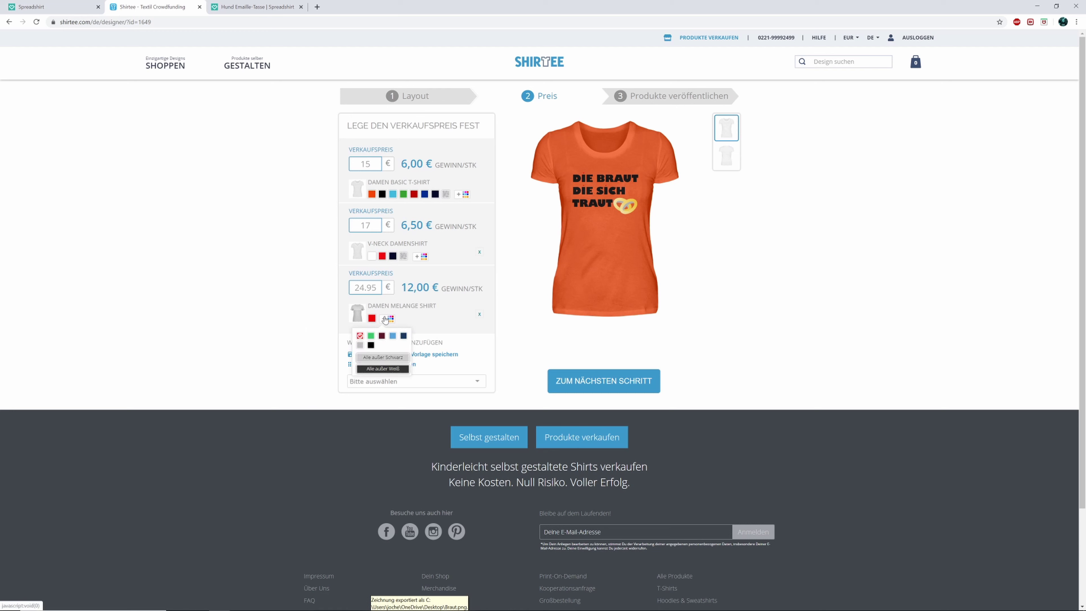
click(367, 357)
- Set the melange shirt's selling price to 18,95 €
scroll(313, 352, down, 1)
scroll(312, 346, down, 2)
scroll(304, 325, up, 3)
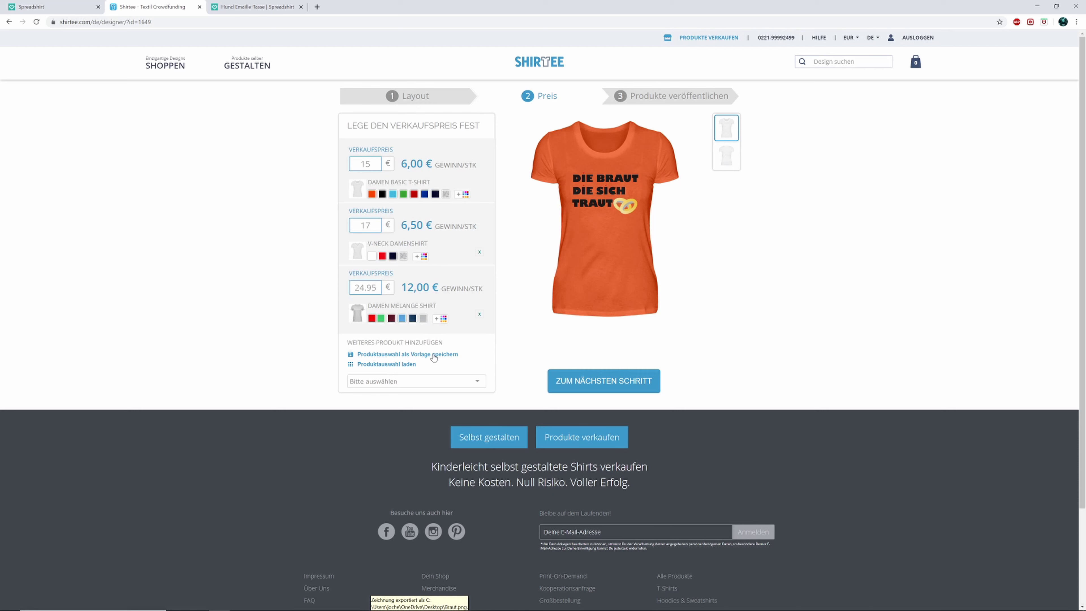
drag(375, 287, 324, 285)
text(17)
click(298, 328)
drag(372, 287, 345, 285)
text(18)
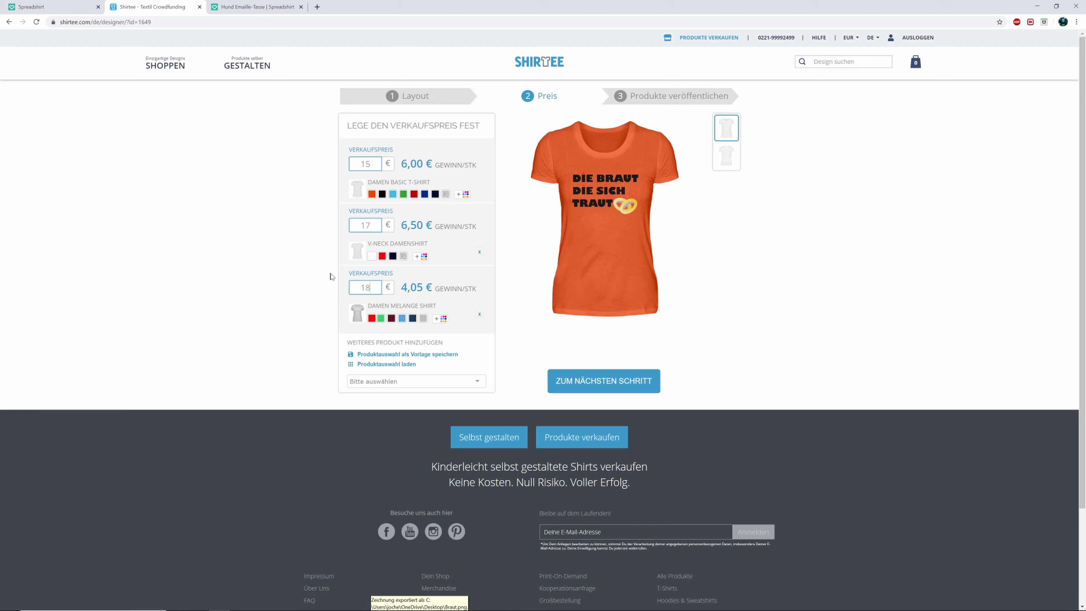
text(,95)
- Add the Schwangerschafts Shirt to the campaign priced at 21,95 €
scroll(325, 297, down, 1)
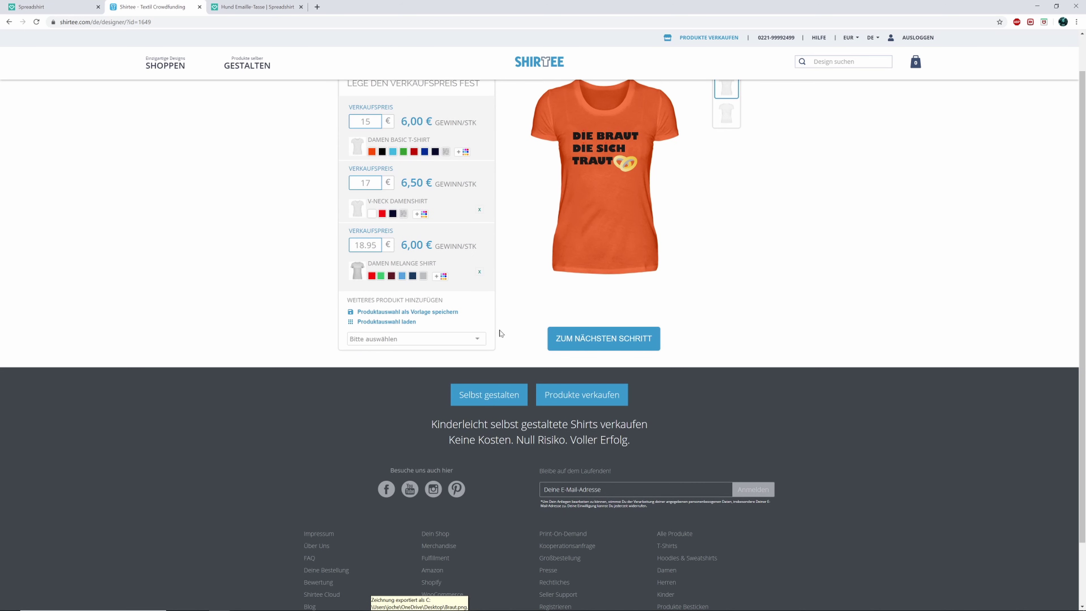
click(479, 341)
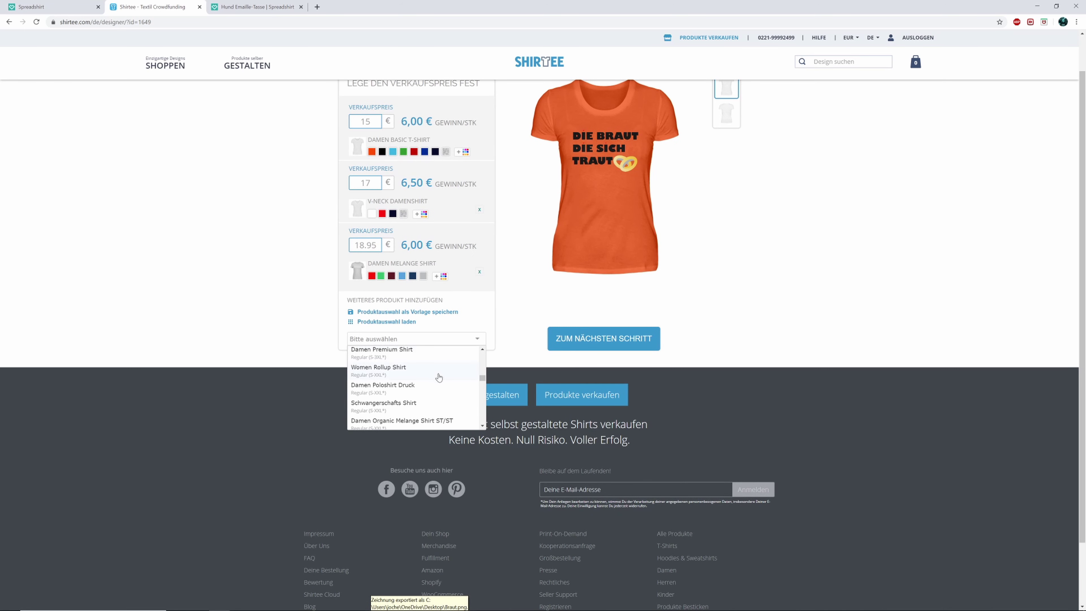
scroll(418, 390, down, 1)
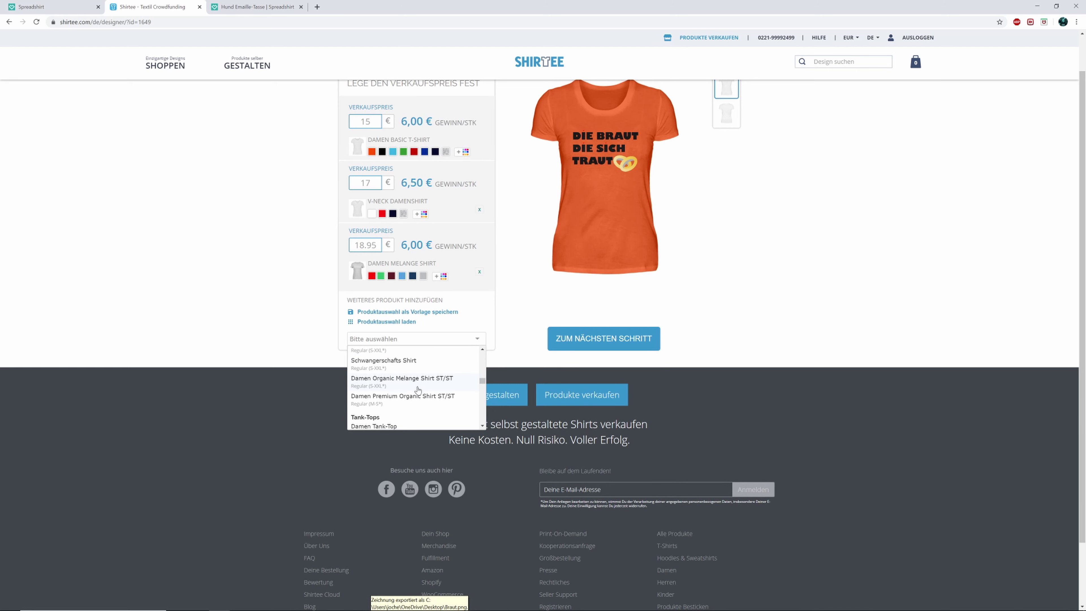
click(400, 364)
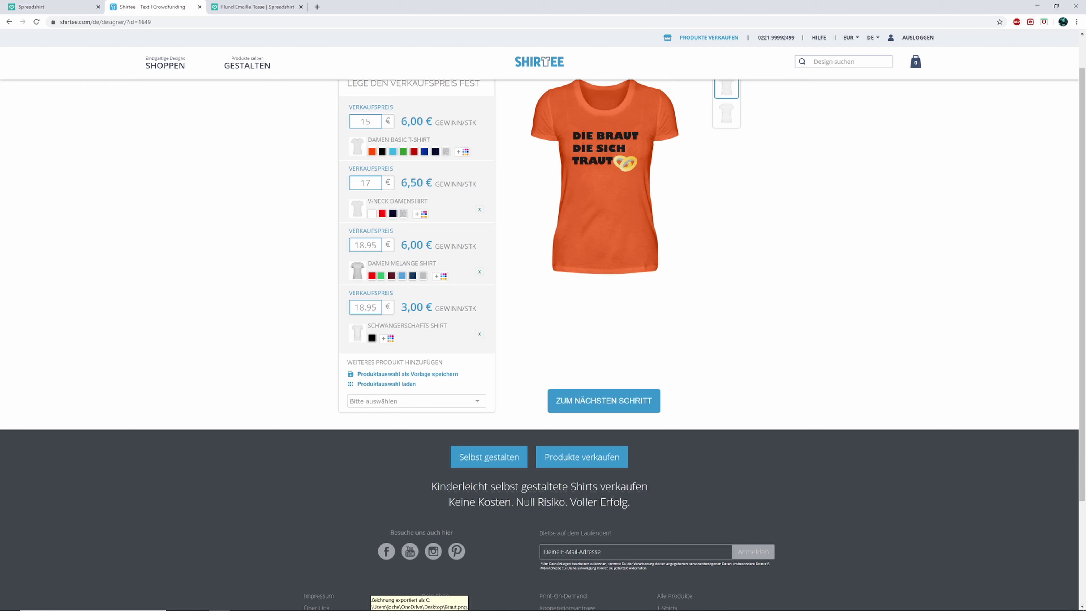
drag(378, 307, 331, 307)
text(21)
text(,95)
click(375, 343)
- Remove the Schwangerschafts Shirt from the campaign again
scroll(302, 347, down, 1)
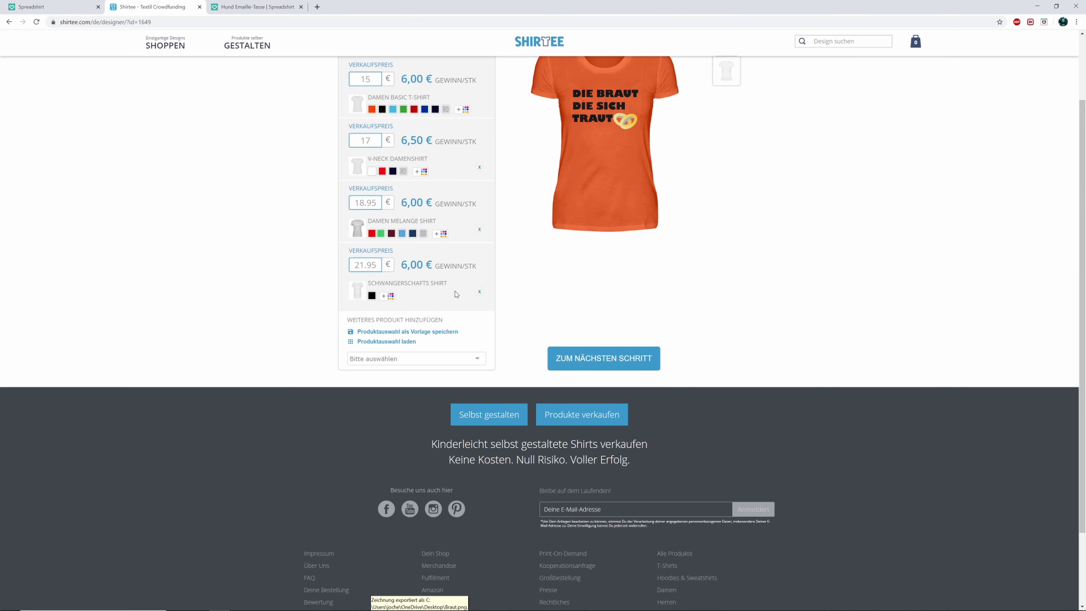
click(479, 292)
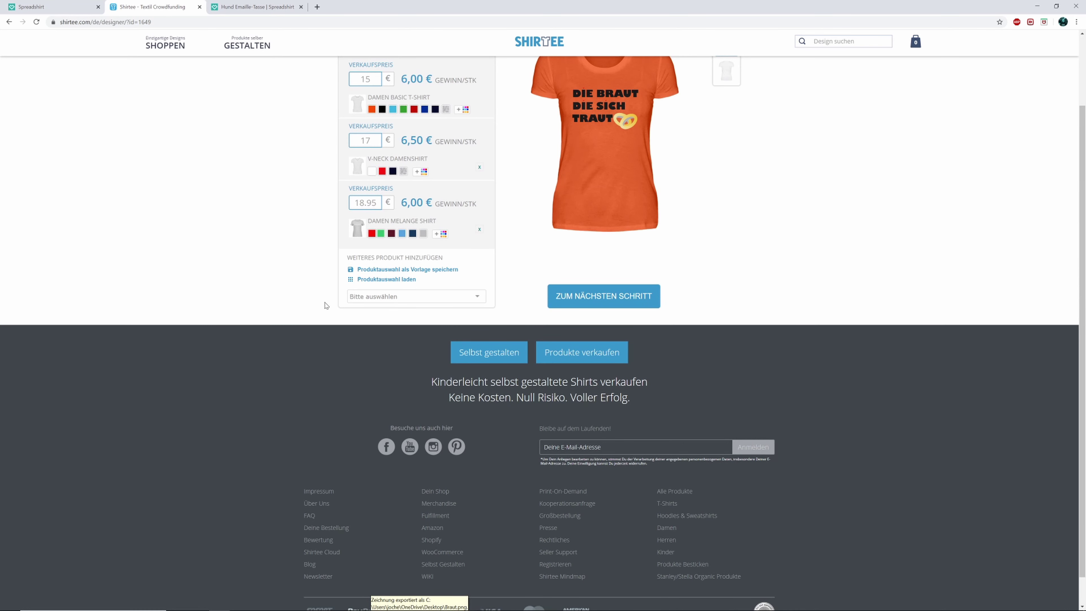
scroll(688, 187, up, 1)
scroll(688, 188, up, 2)
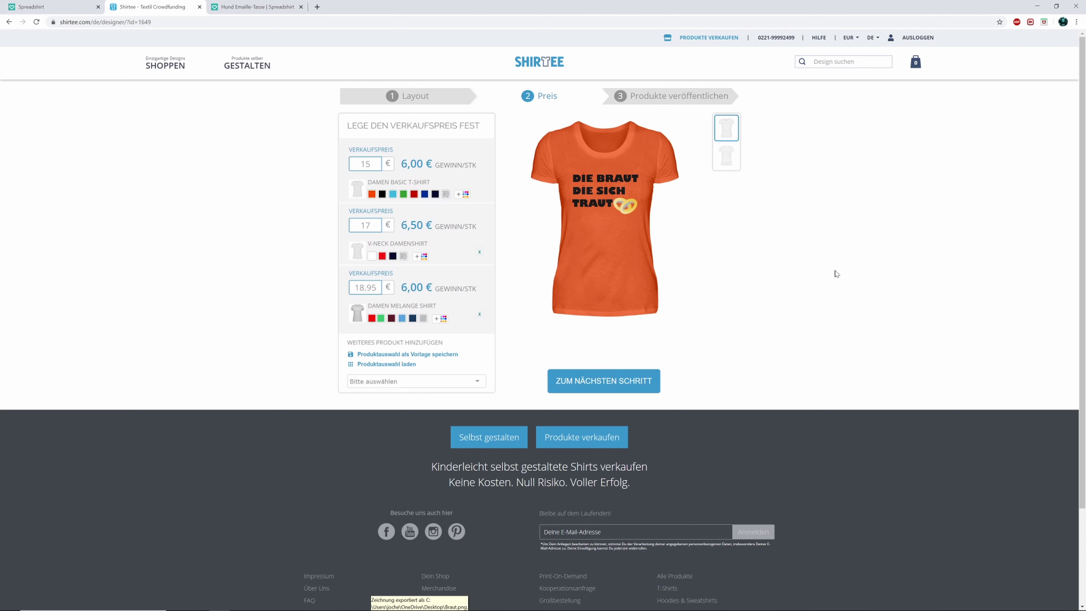
- Add the Damen Premium Organic Shirt ST/ST at 18,95 € with nine extra colours
click(482, 382)
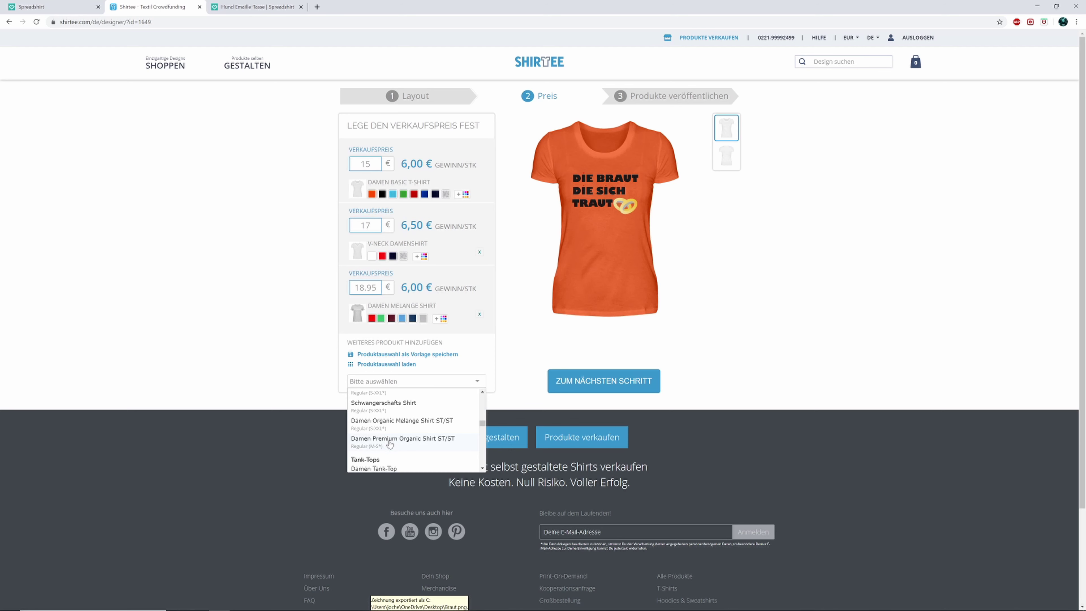
click(390, 444)
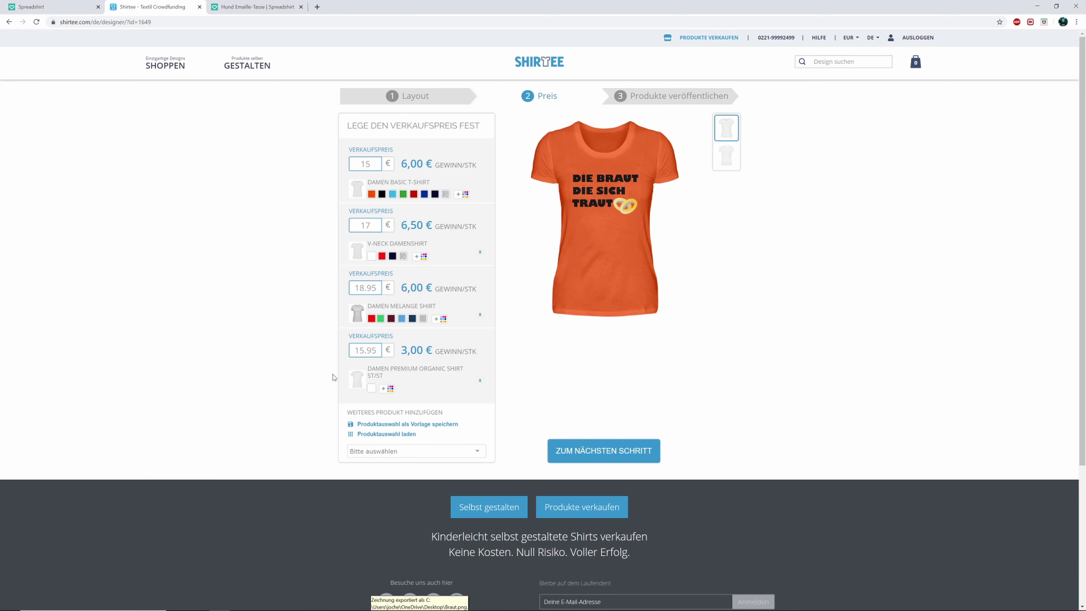
drag(376, 350, 328, 349)
text(18,)
text(95)
click(382, 388)
click(377, 427)
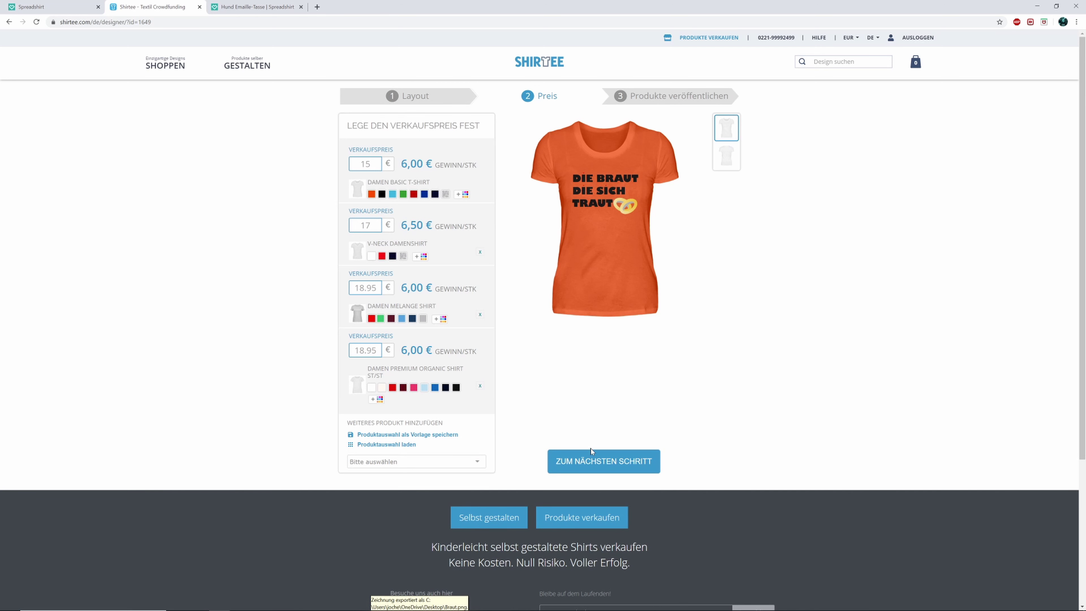
- Title the campaign 'Die Braut die sich traut' and load the German description template
click(593, 463)
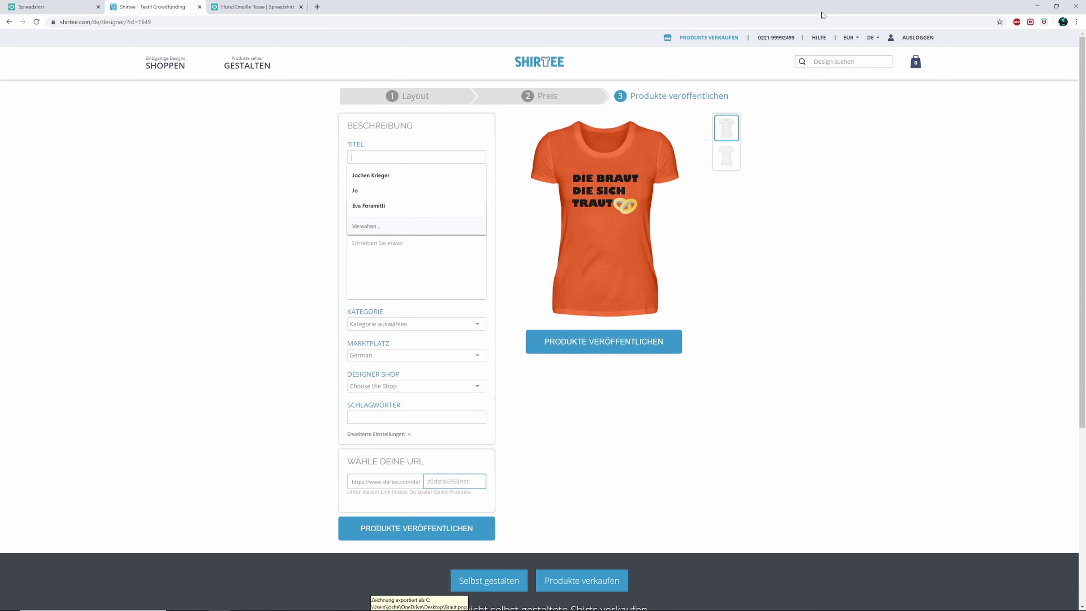
text(Die Braut die sich traut)
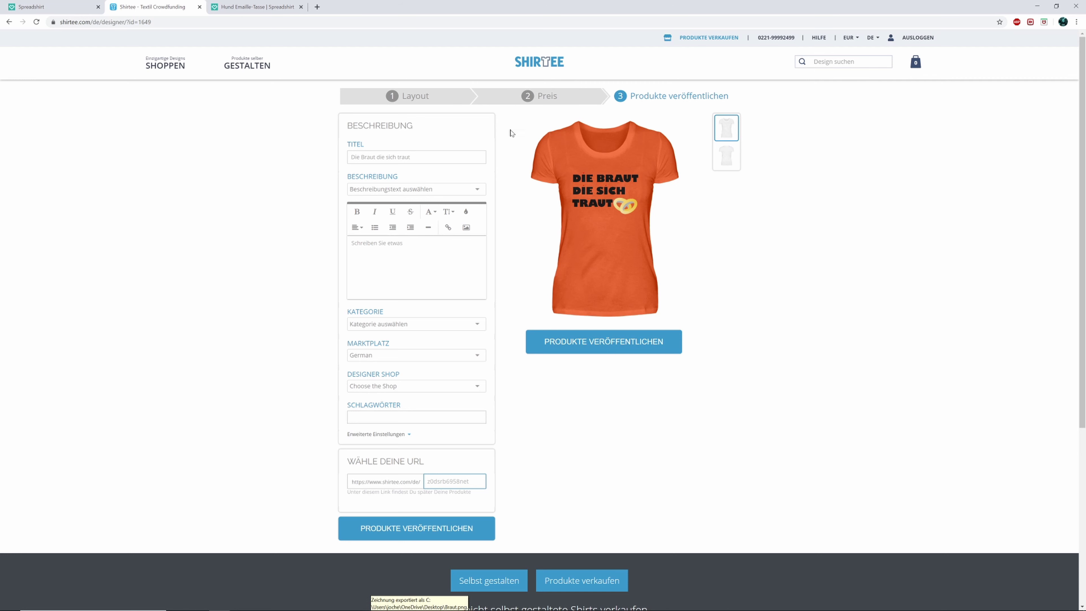
click(479, 191)
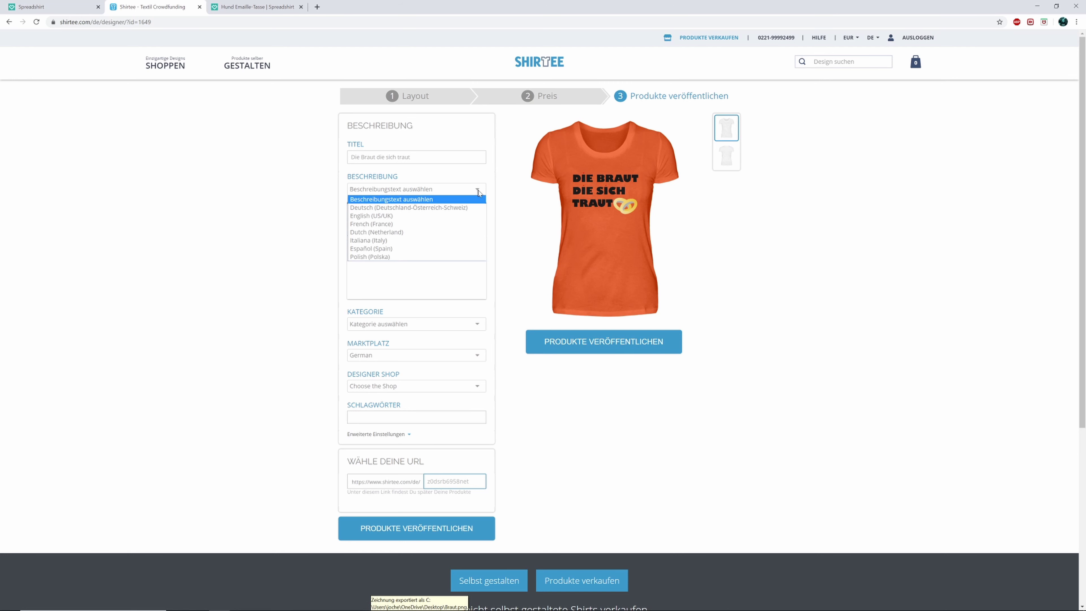
click(452, 208)
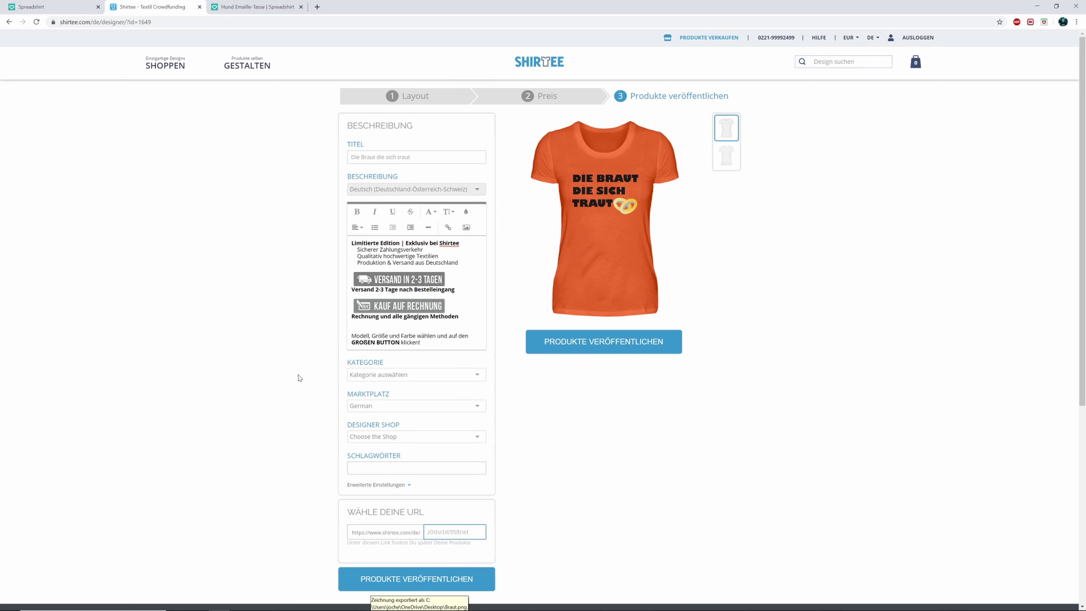
- Add the keyword tags Poltern and Junggesellenabschied
click(384, 467)
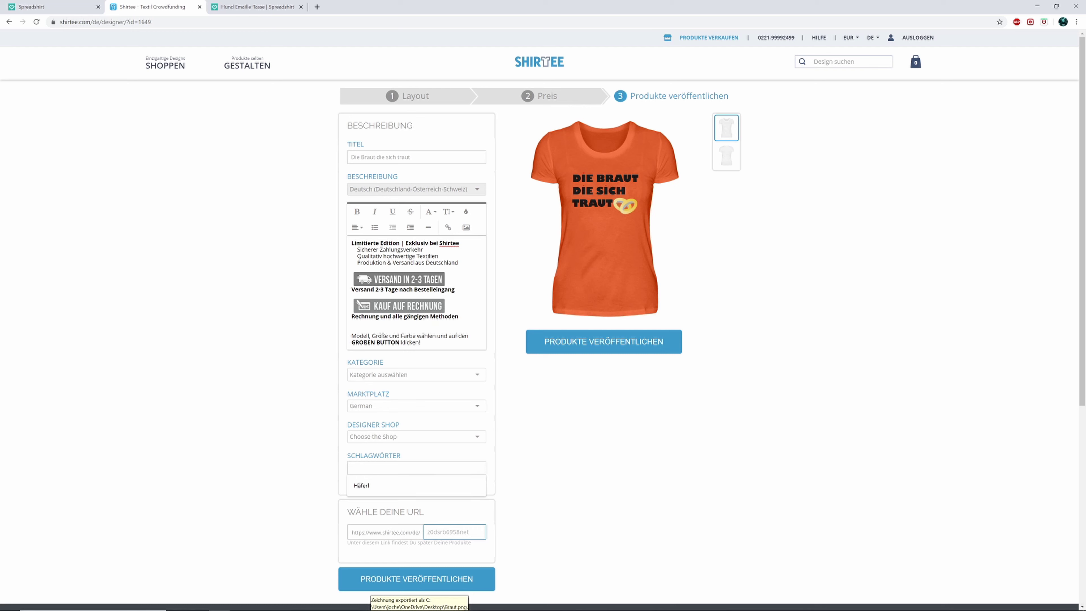
text(Poltern)
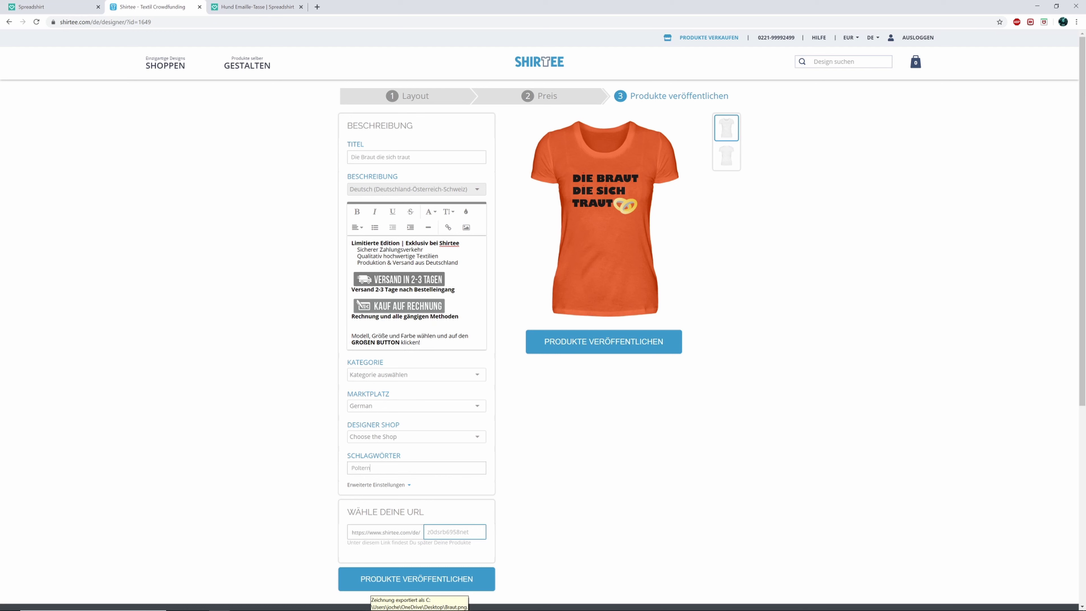
key(Return)
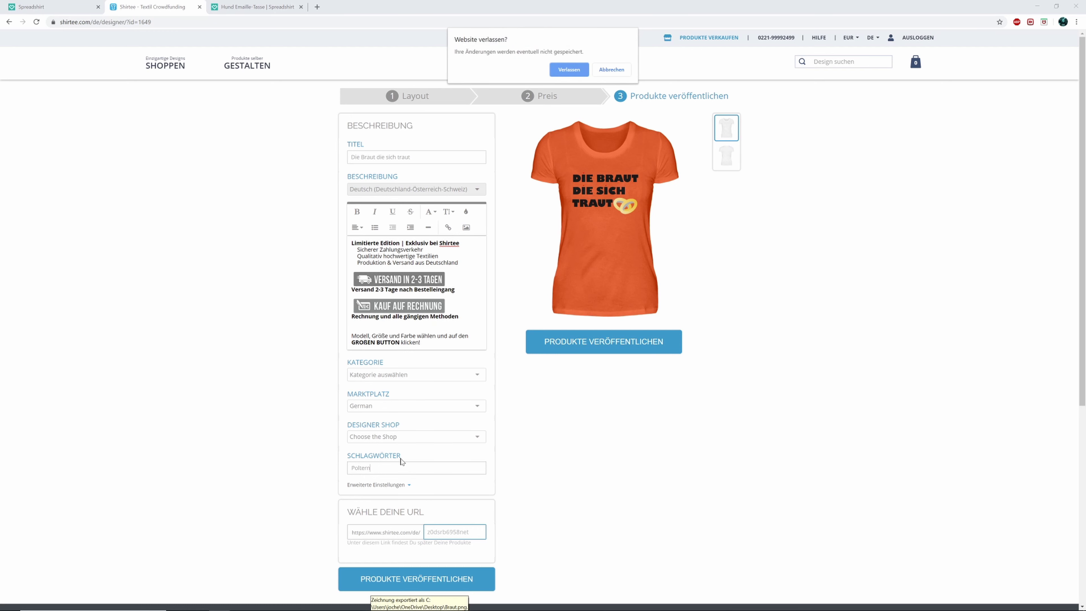
click(607, 70)
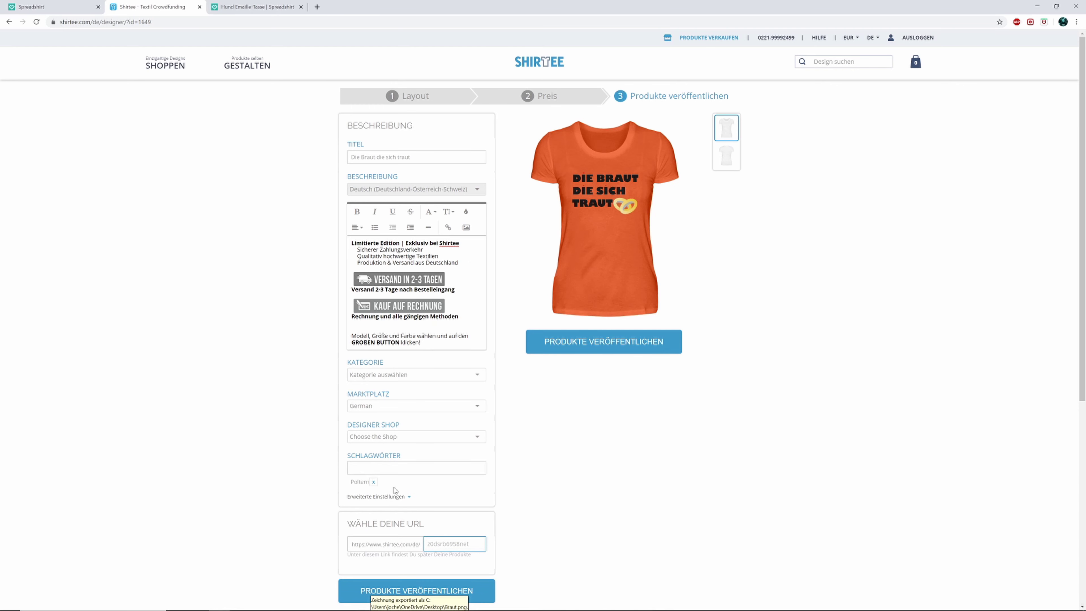
click(395, 468)
key(Return)
- Set the campaign category to Liebe & Beziehung by searching 'bezi'
click(476, 375)
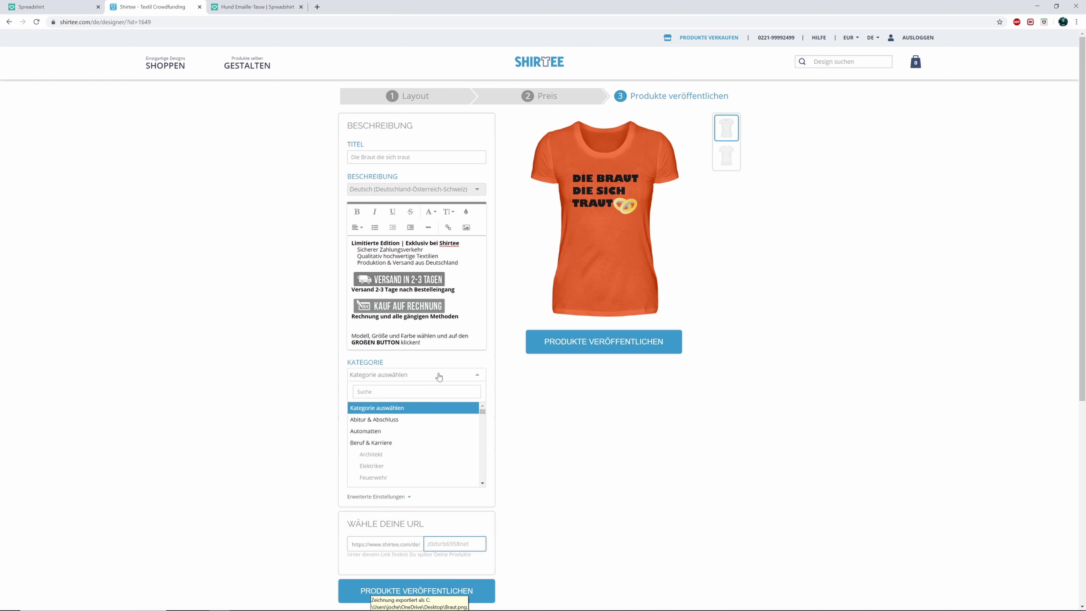
text(abschl)
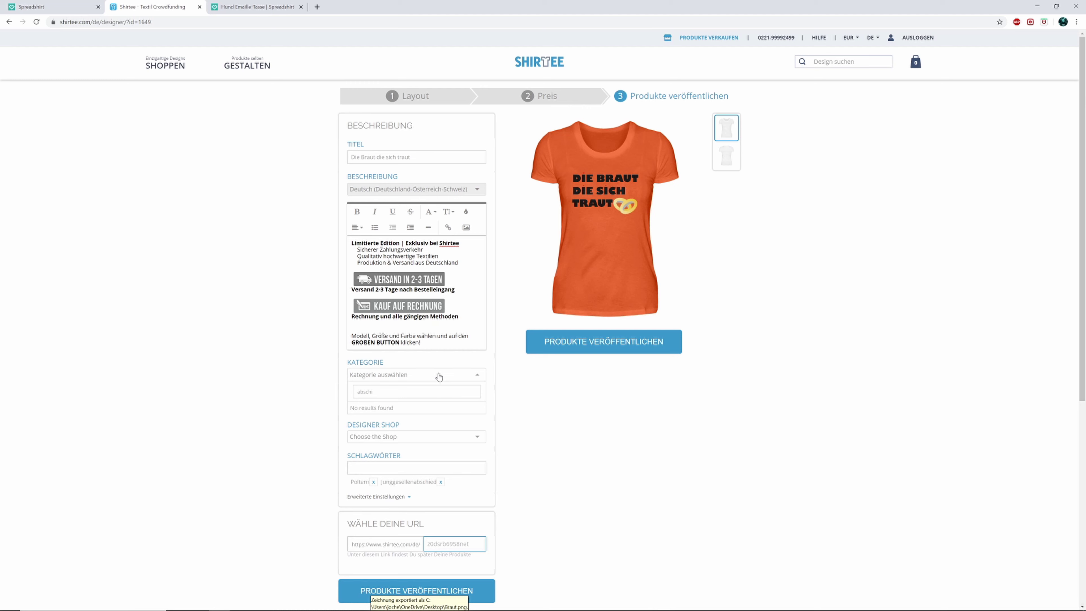
key(BackSpace)
key(BackSpace)
key(BackSpace)
key(BackSpace)
key(BackSpace)
text(jun)
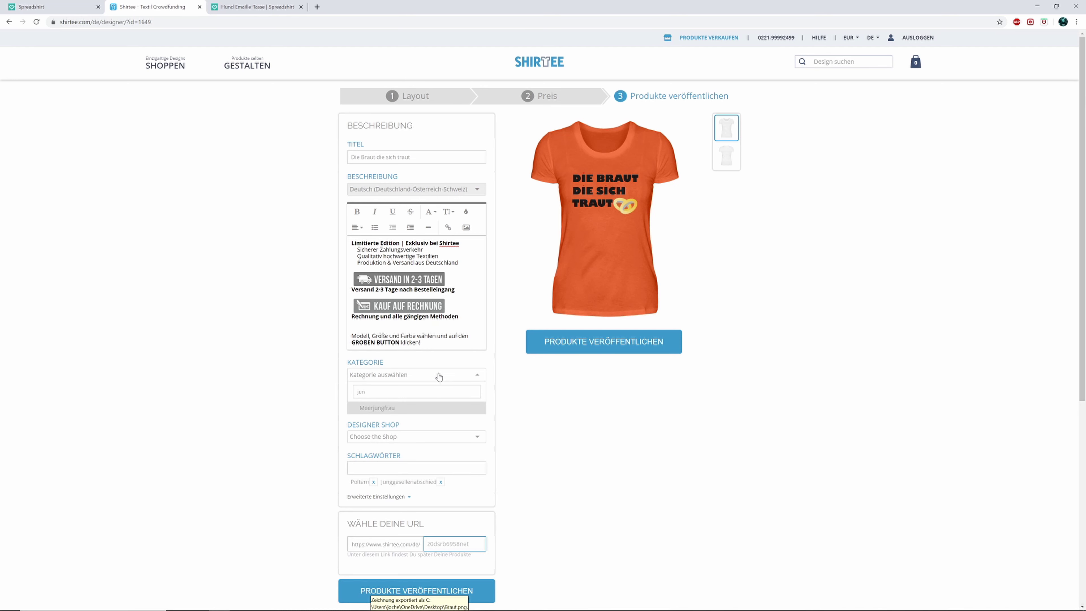
key(BackSpace)
key(BackSpace)
key(BackSpace)
text(heirat)
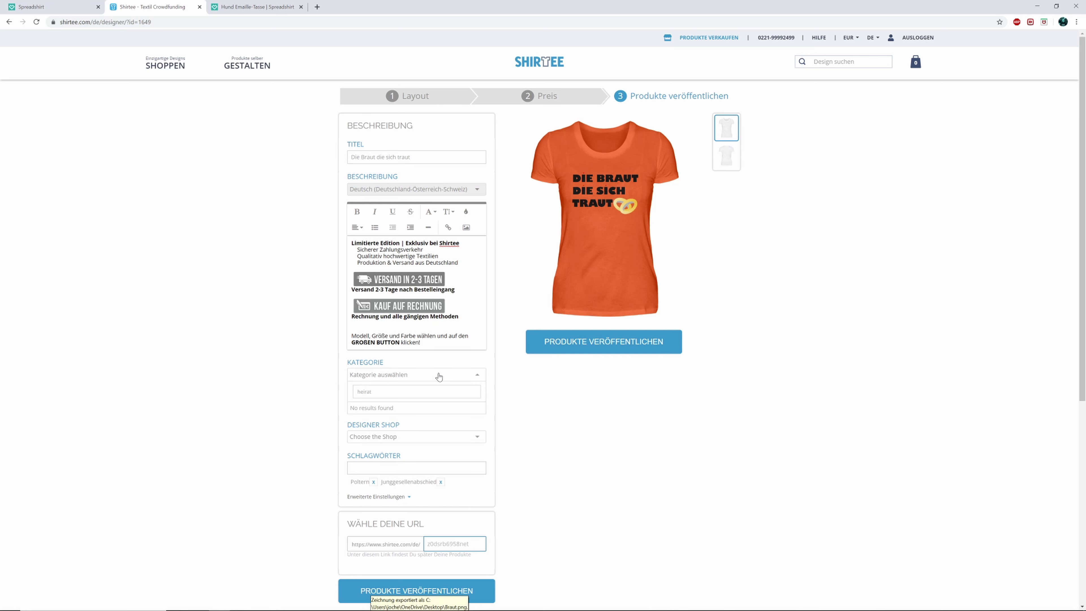
key(BackSpace)
key(BackSpace)
key(BackSpace)
text(paar)
key(BackSpace)
key(BackSpace)
key(BackSpace)
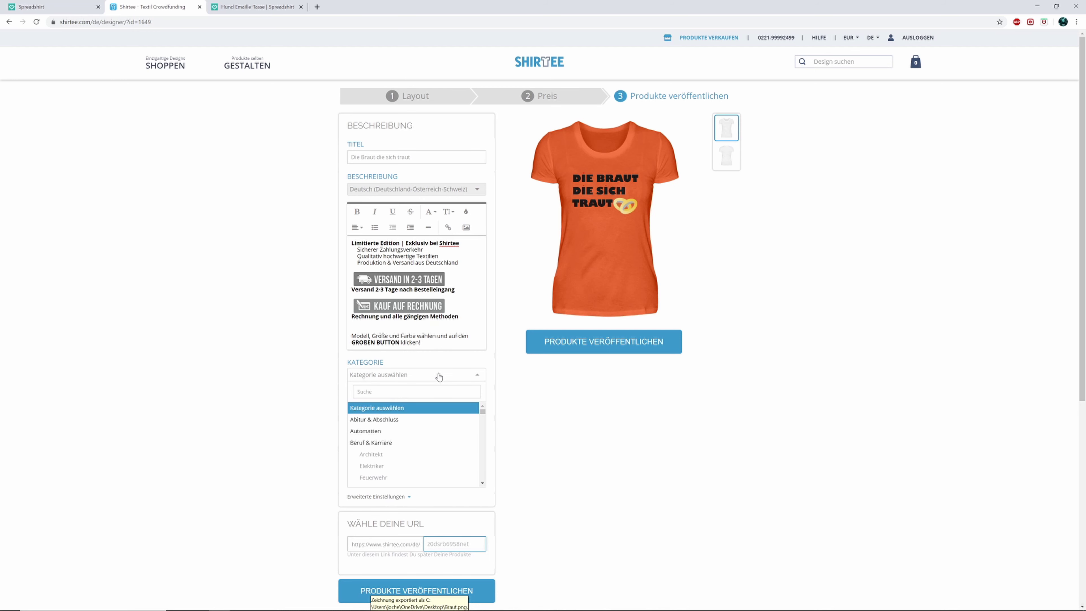
text(bezi)
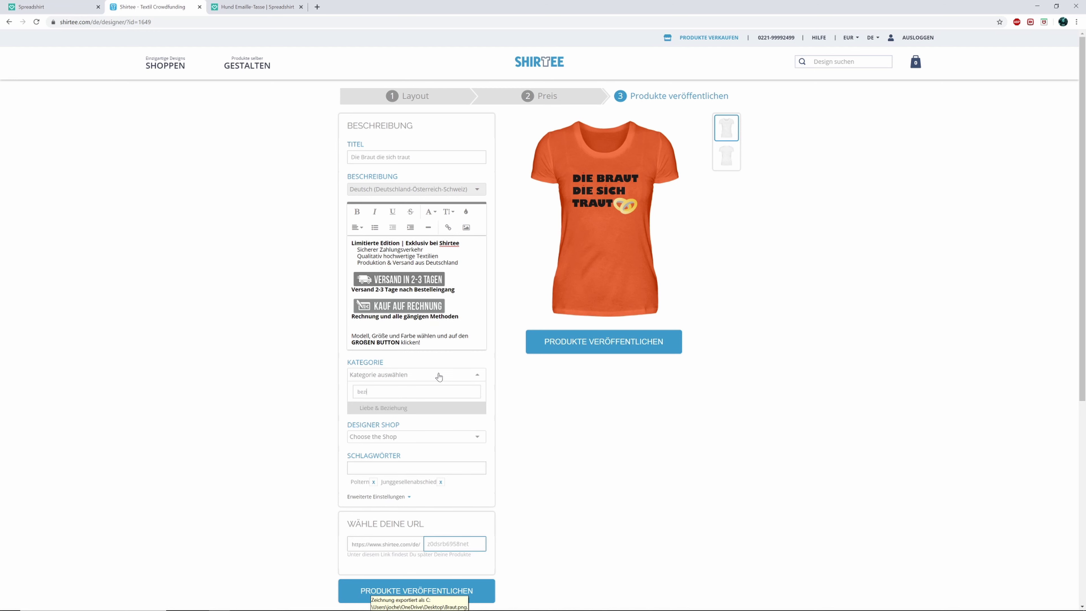
click(406, 406)
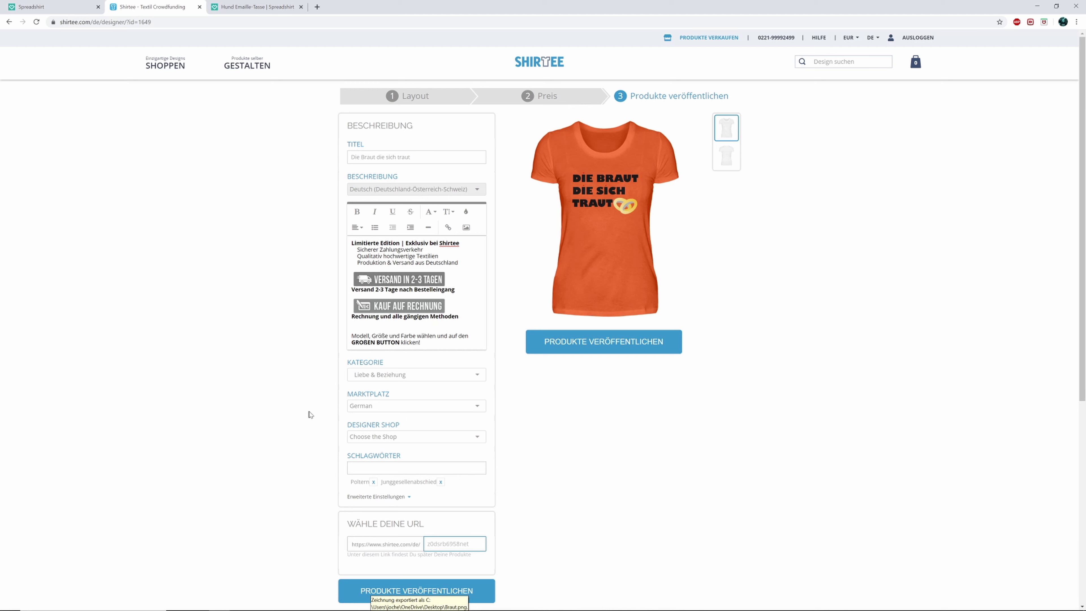
- Keep German selected as the marketplace and review the form
click(476, 413)
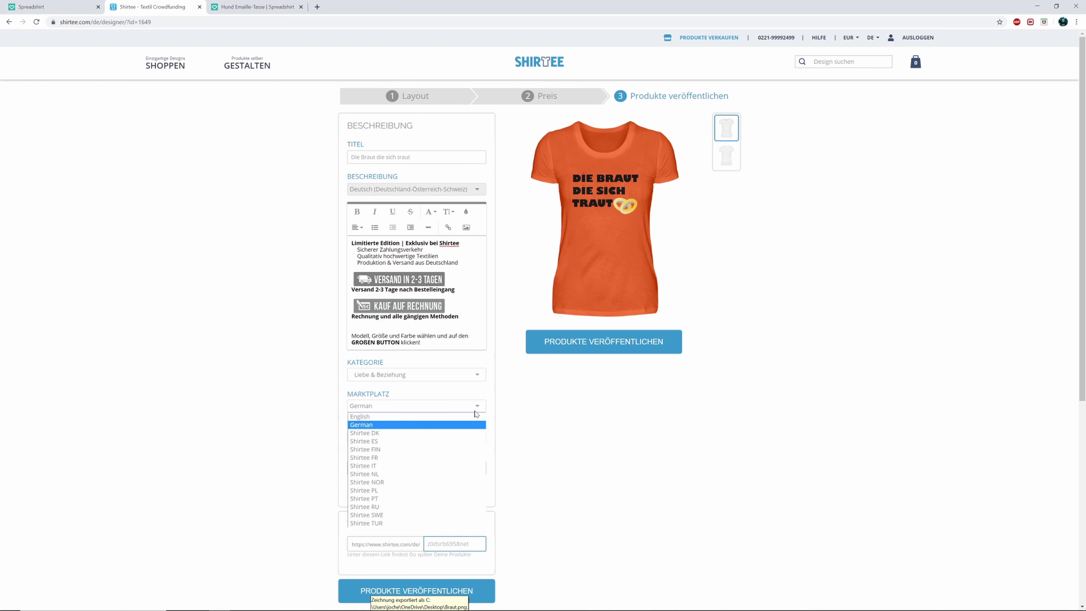
click(478, 410)
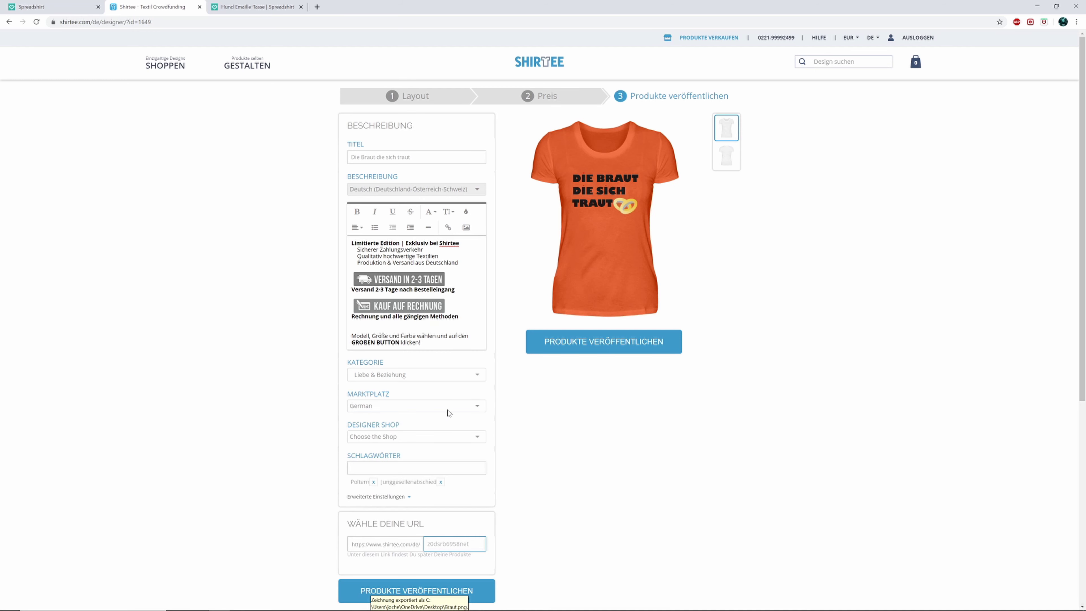
scroll(266, 393, down, 1)
scroll(266, 393, down, 1)
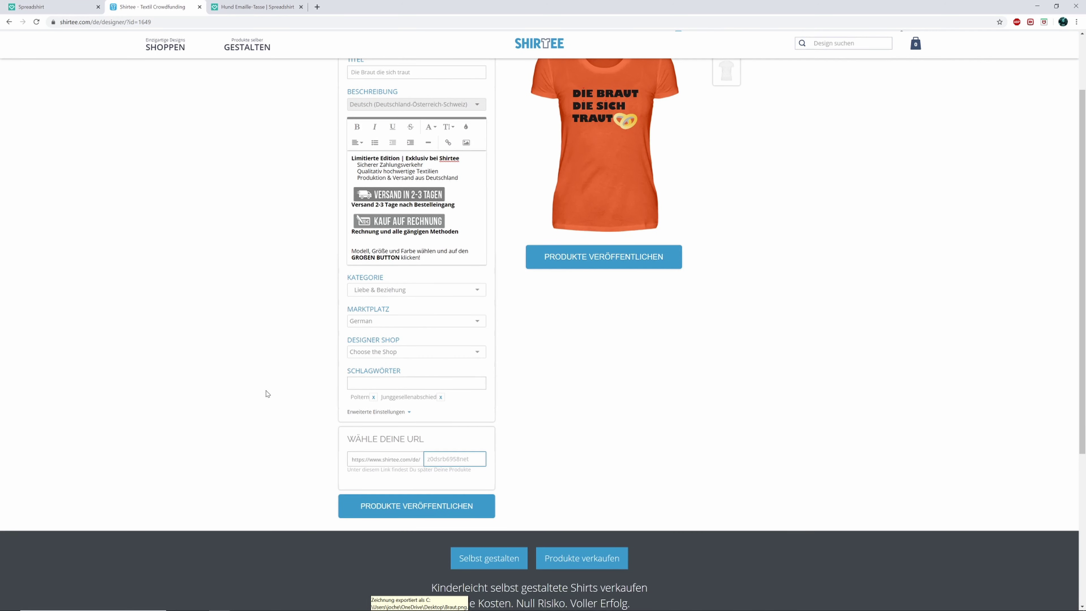
scroll(640, 385, up, 2)
scroll(640, 386, up, 1)
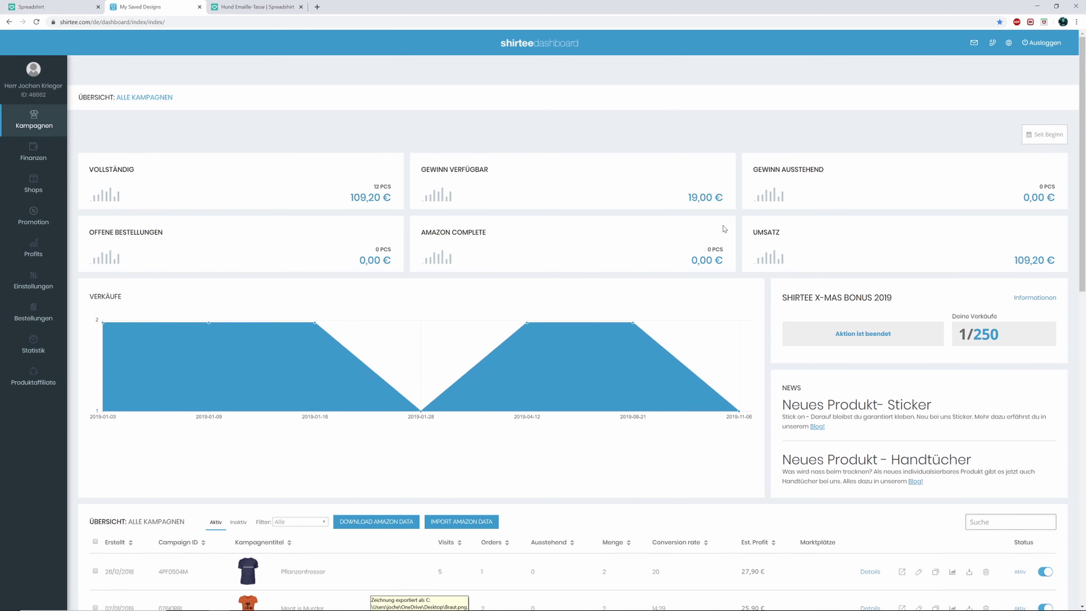
- Check the Inaktiv campaigns list shows 'Die Braut die sich traut' as Ausstehend
scroll(489, 347, down, 3)
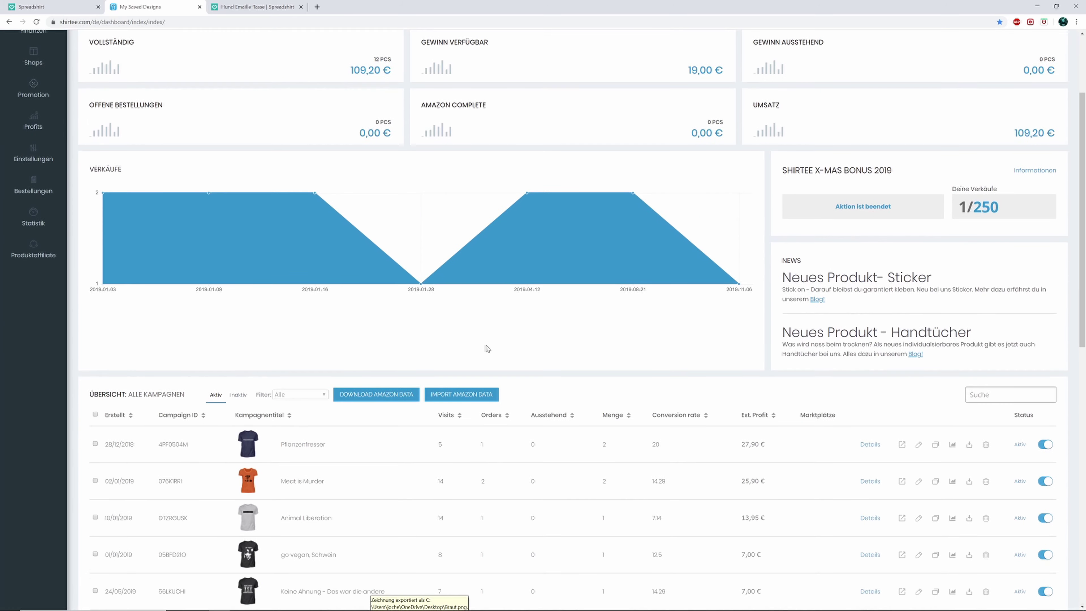
scroll(488, 348, down, 5)
click(239, 183)
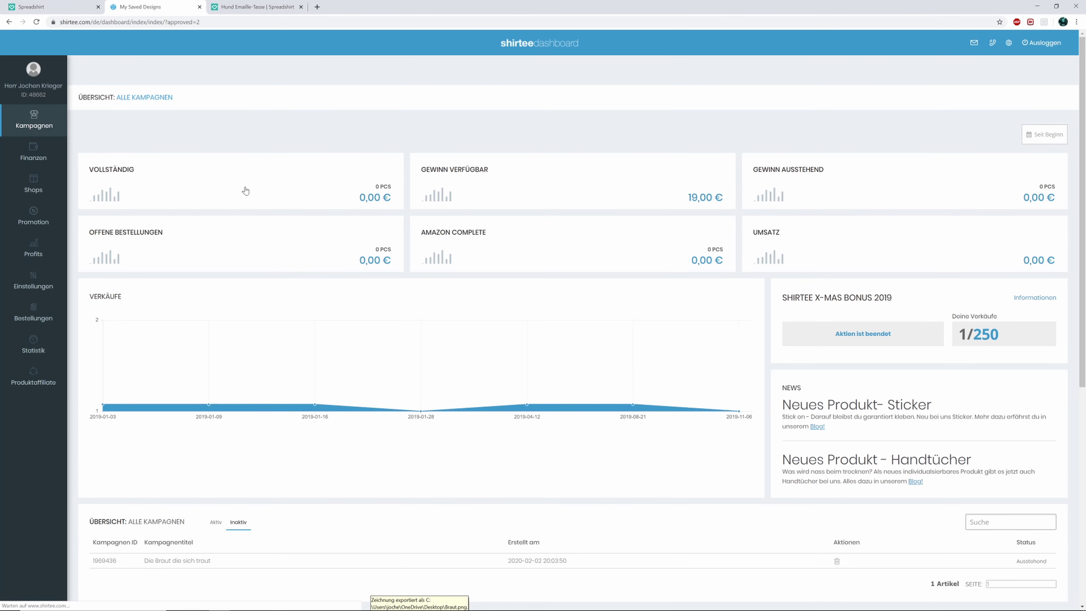
scroll(395, 309, down, 2)
scroll(346, 426, down, 2)
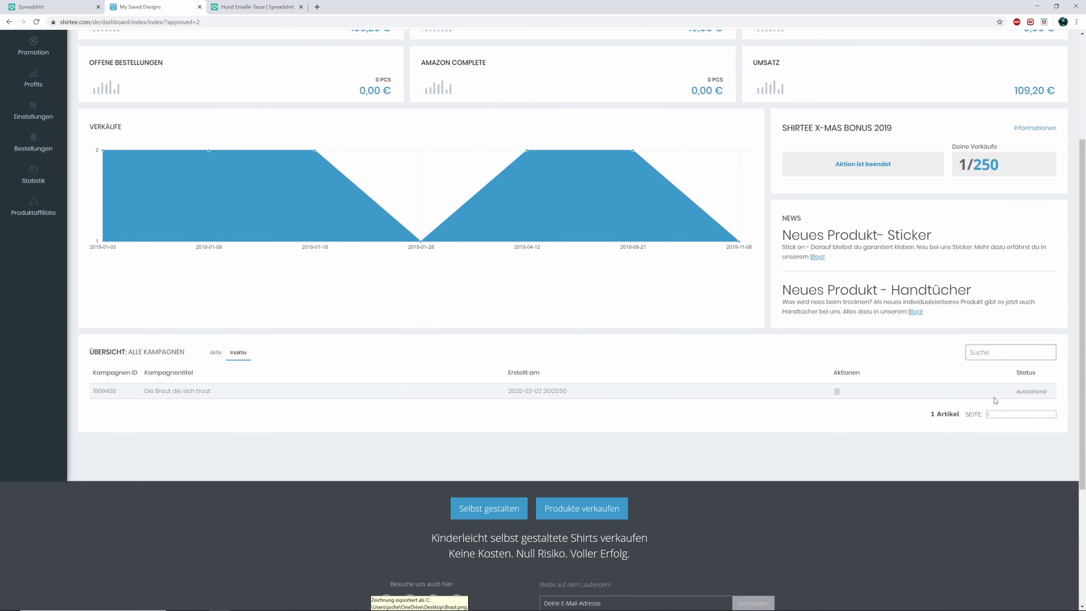
scroll(417, 320, up, 4)
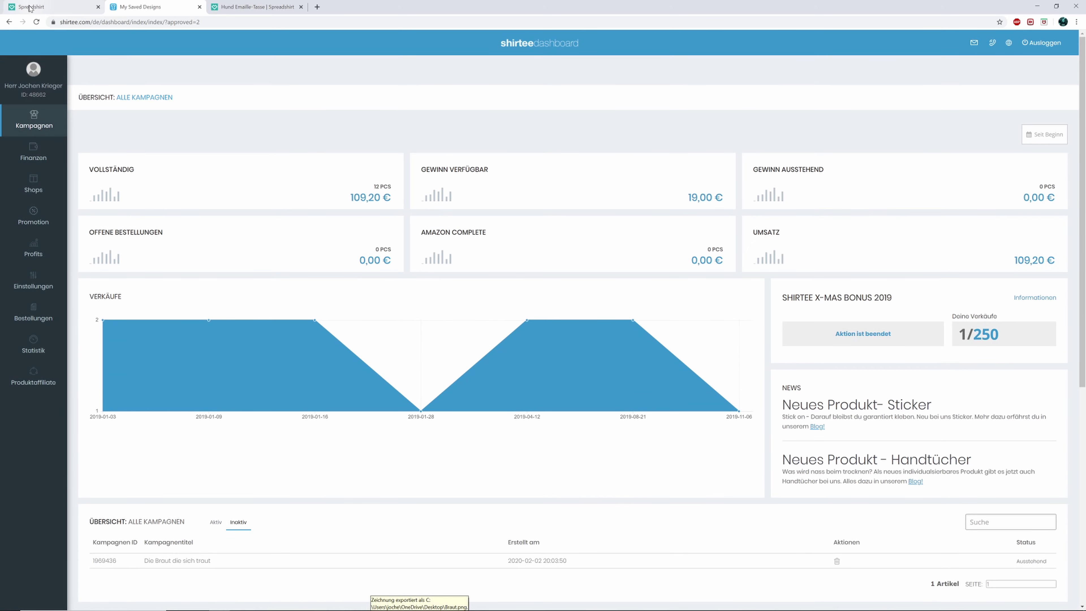
- Switch to Spreadshirt's Designs overview, where 'Die Braut die sich traut' shows 'Wird geprüft'
click(52, 6)
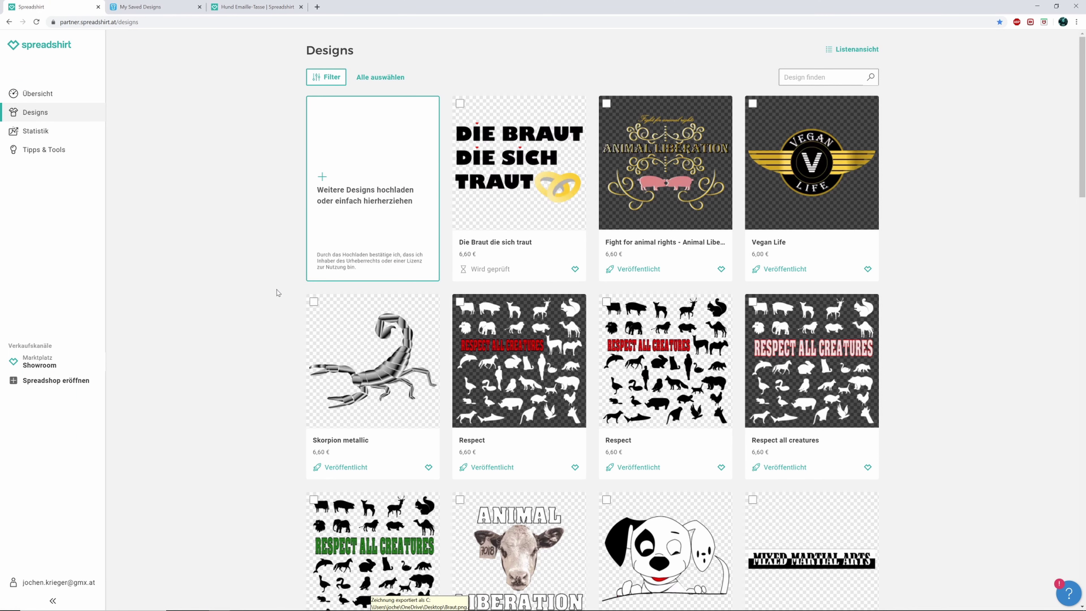
scroll(290, 284, down, 2)
scroll(303, 278, up, 2)
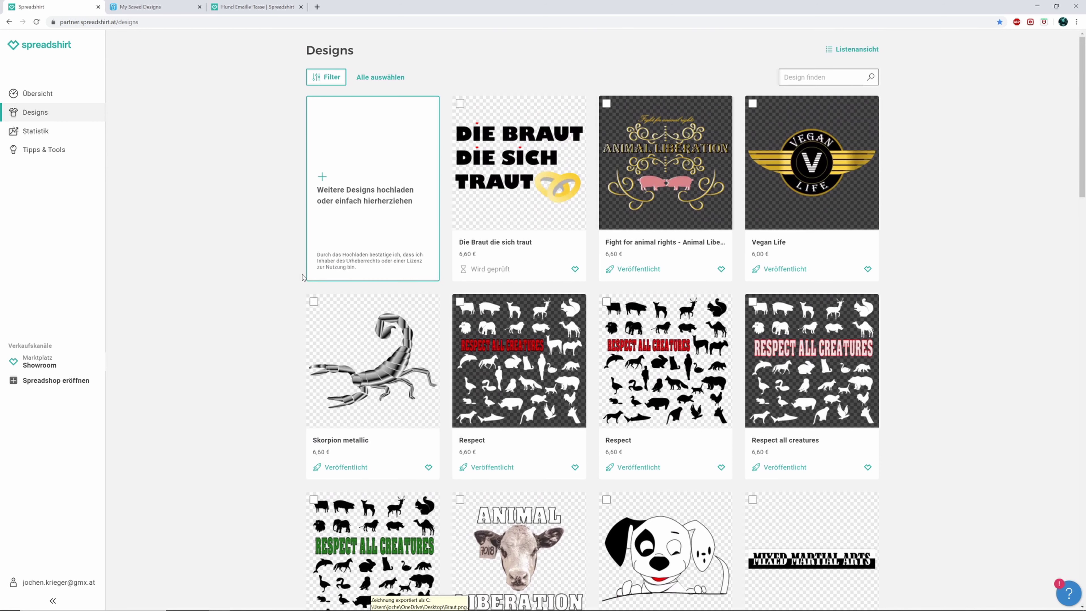